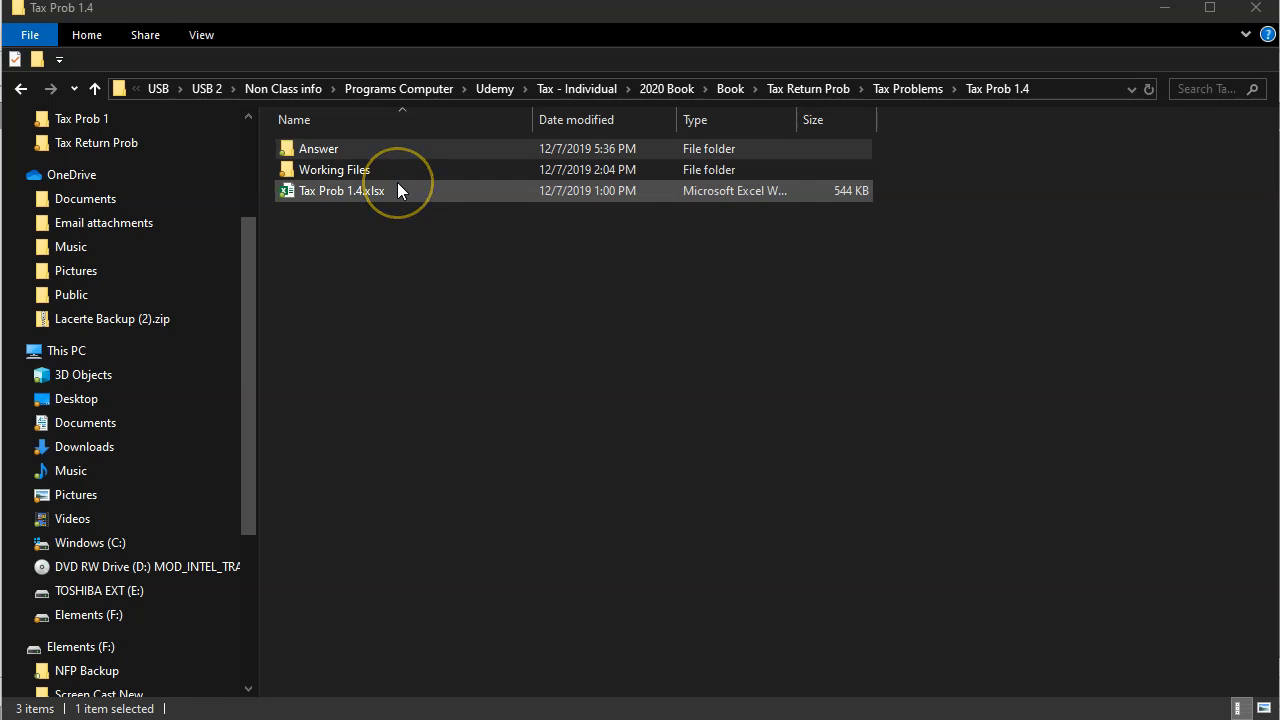
# Step: Open the Tax Prob 1.4.xlsx workbook from the Tax Prob 1.4 folder
pyautogui.click(397, 170)
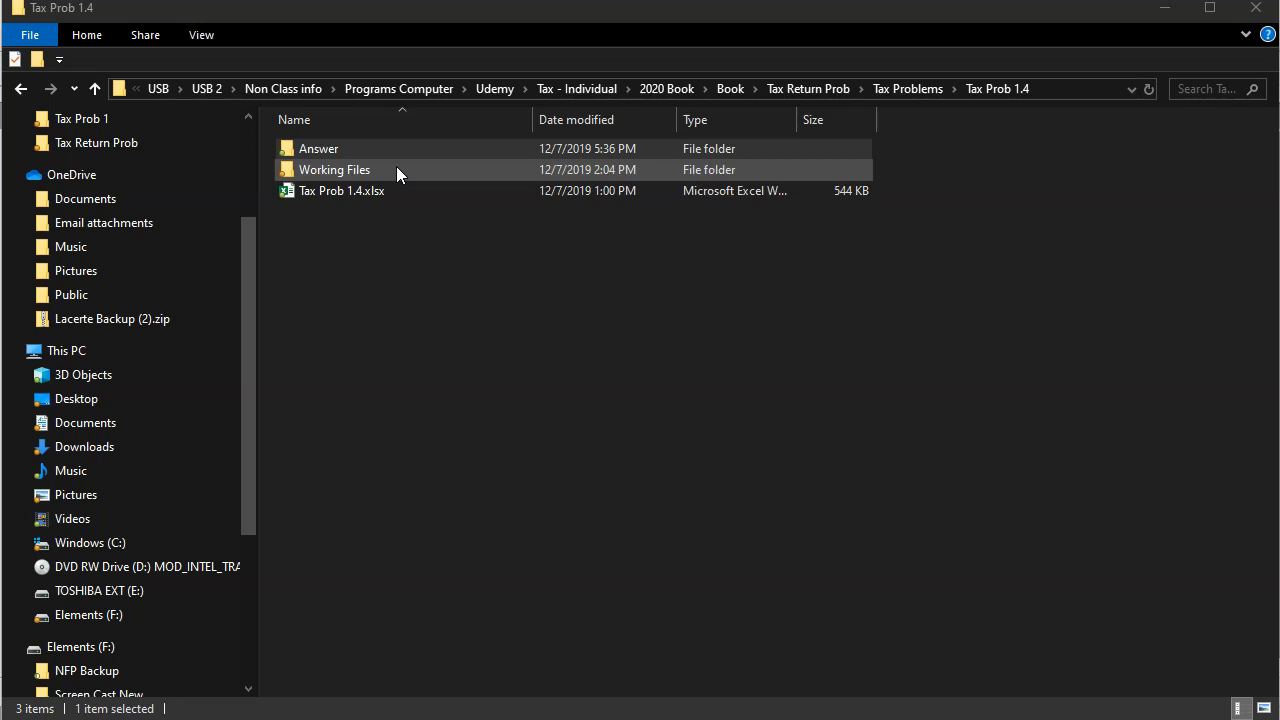
pyautogui.click(369, 200)
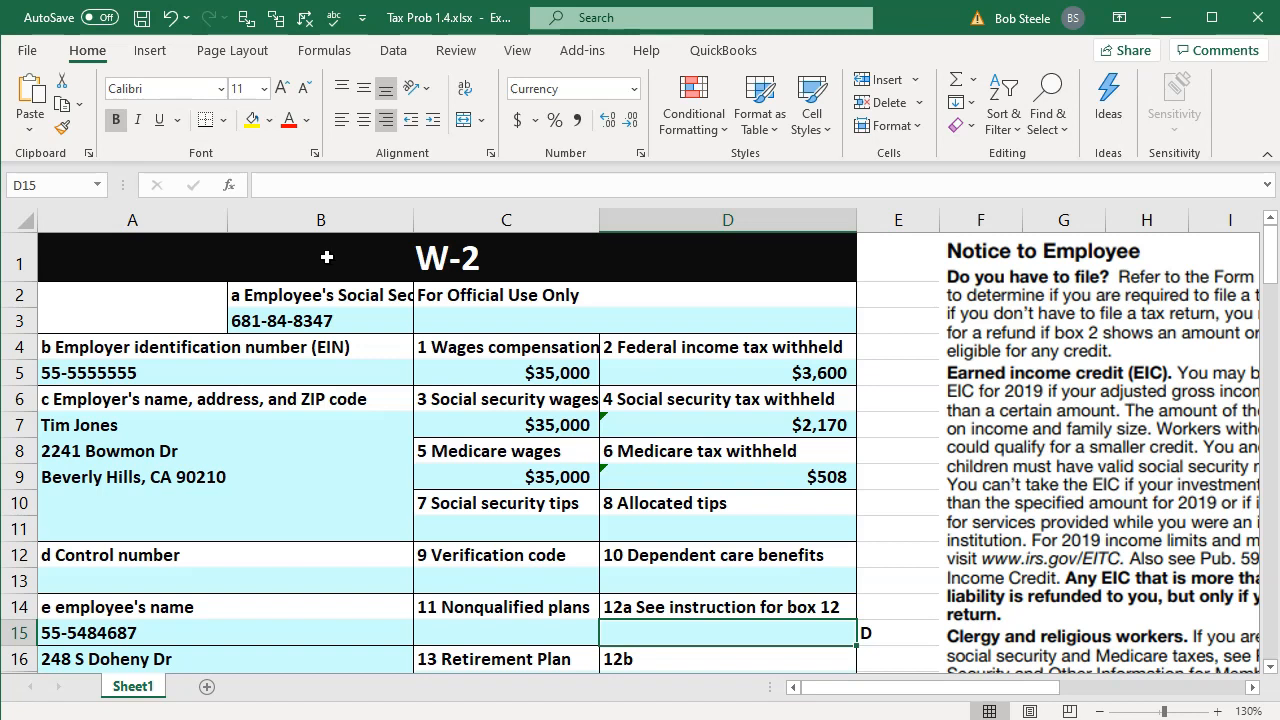
# Step: Examine the three W-2 forms on Sheet1, including the names, addresses, wages and taxes withheld
pyautogui.click(326, 257)
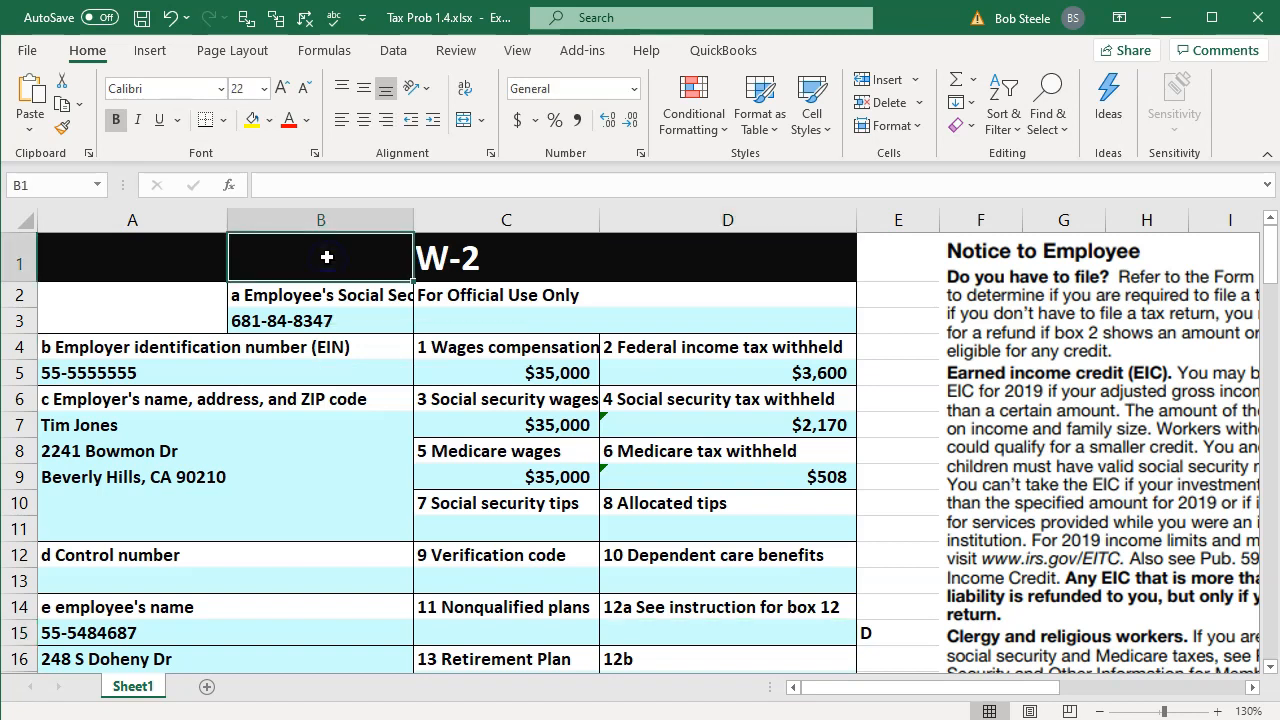
pyautogui.click(149, 251)
pyautogui.scroll(-1, 148, 249)
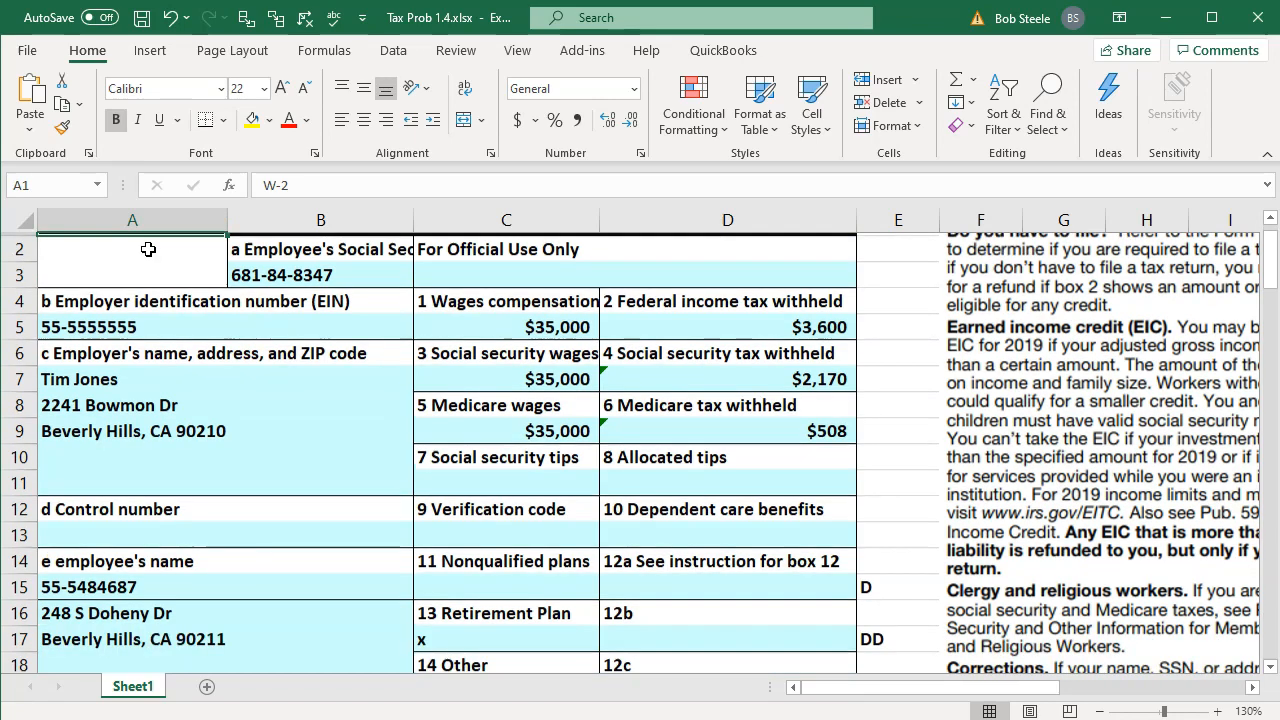
pyautogui.scroll(-9, 148, 249)
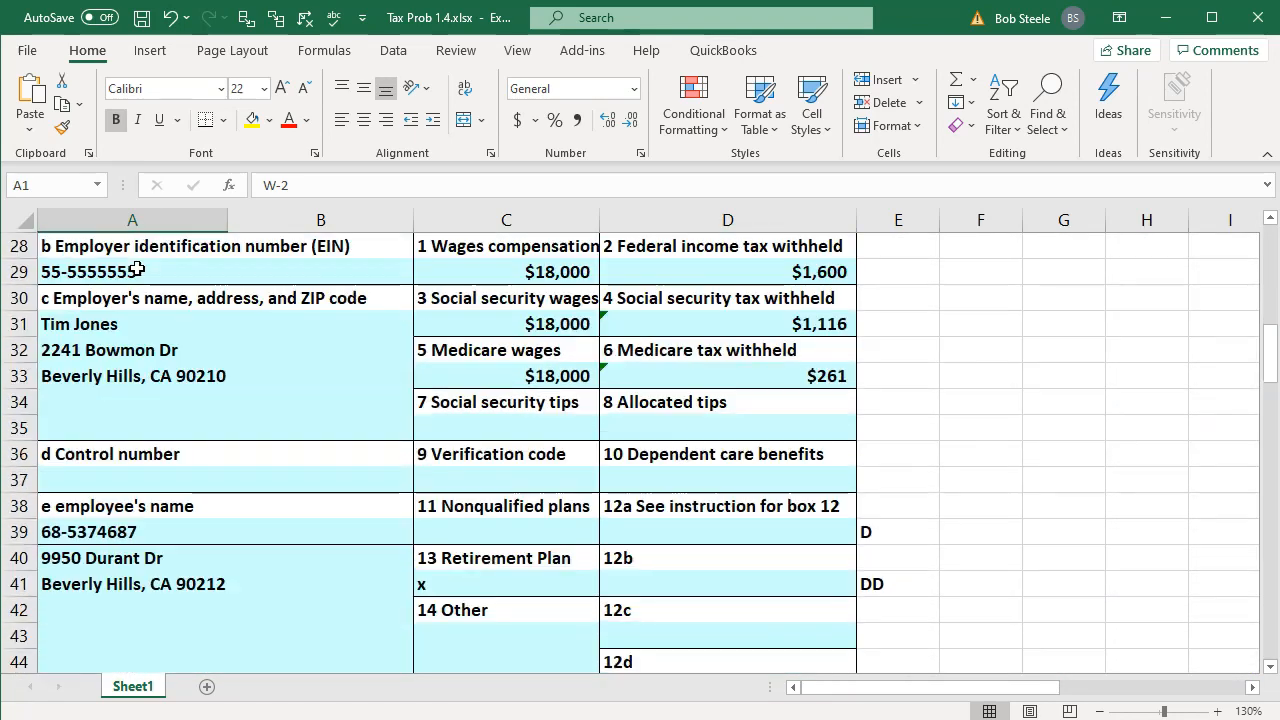
pyautogui.scroll(-5, 137, 270)
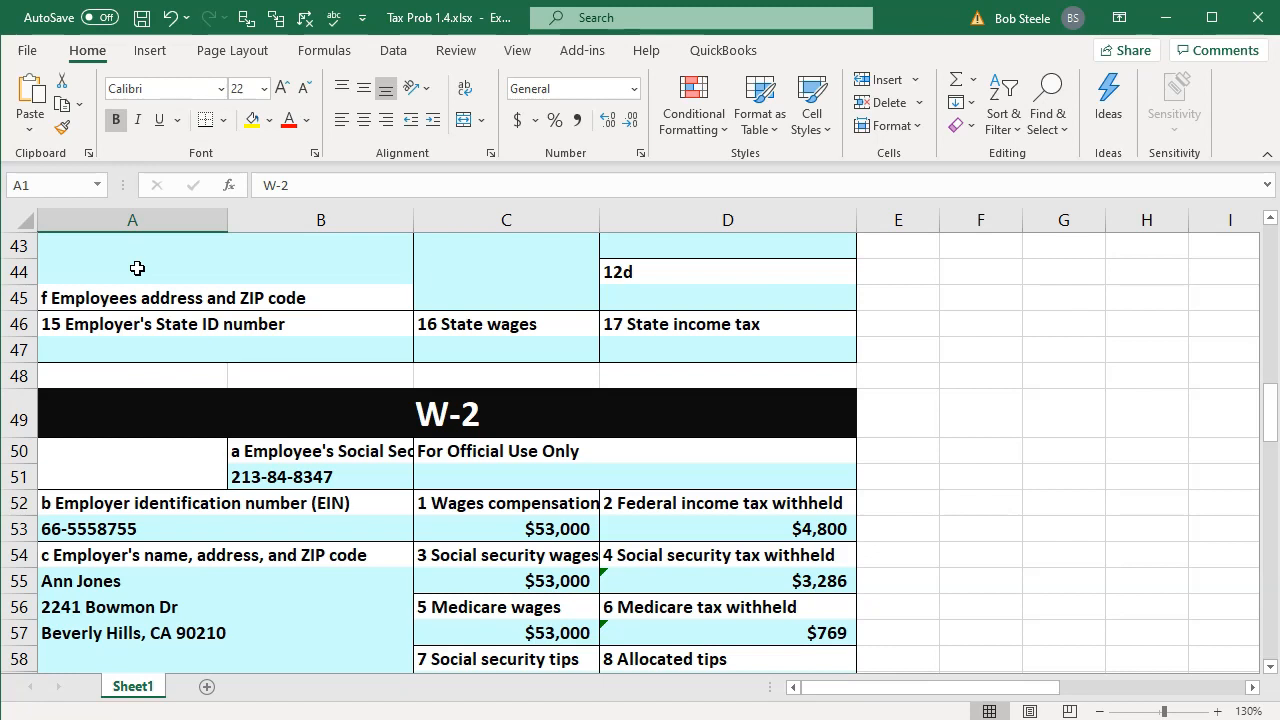
pyautogui.click(146, 420)
pyautogui.scroll(-1, 147, 421)
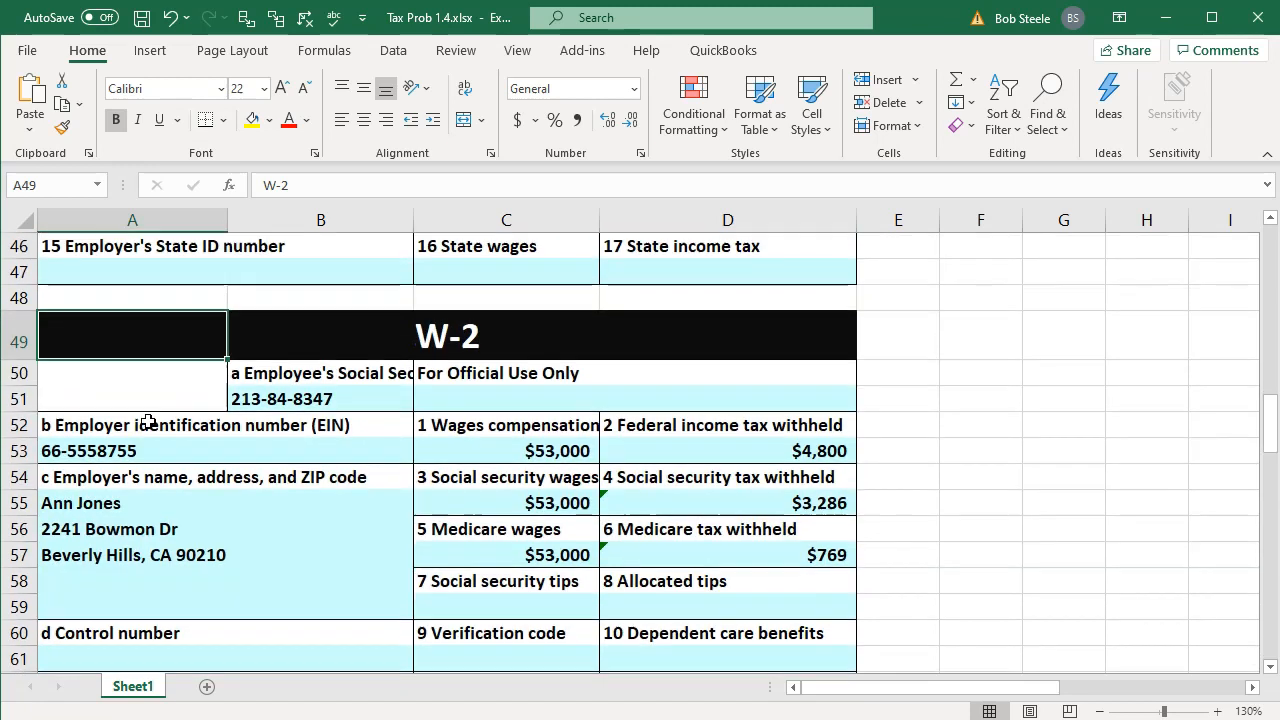
pyautogui.click(147, 498)
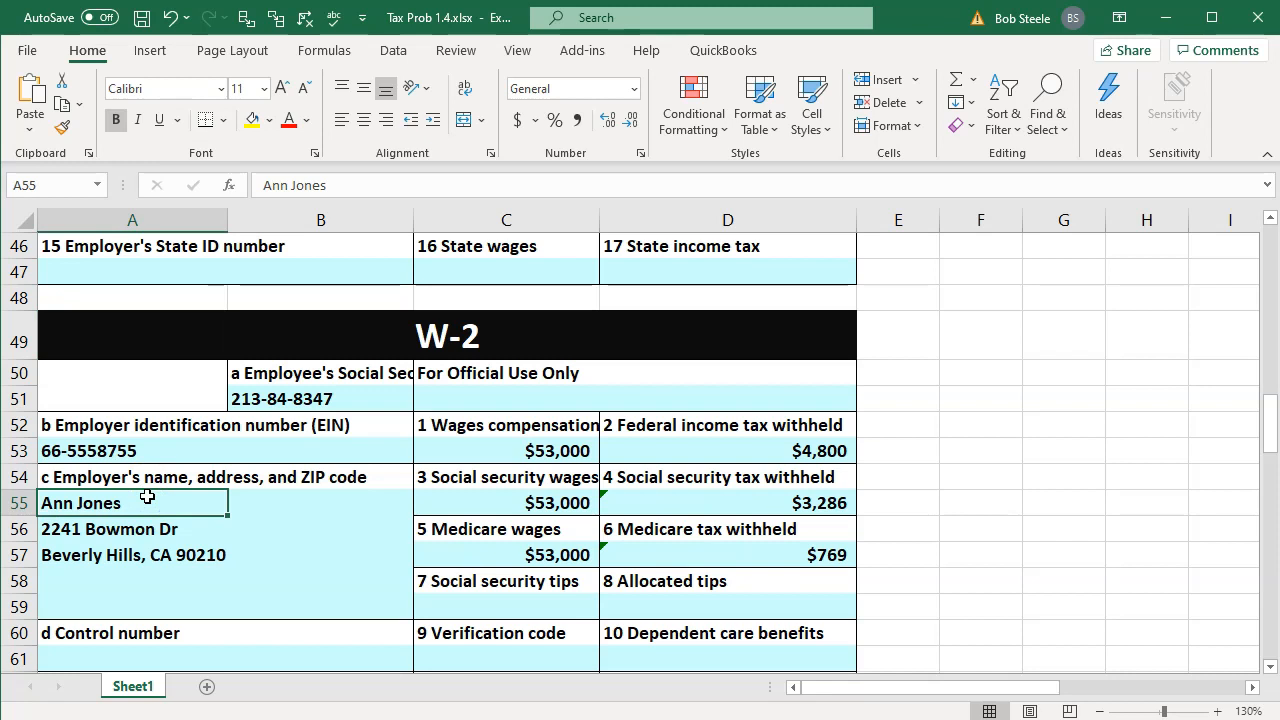
pyautogui.scroll(-1, 147, 497)
pyautogui.scroll(-2, 147, 497)
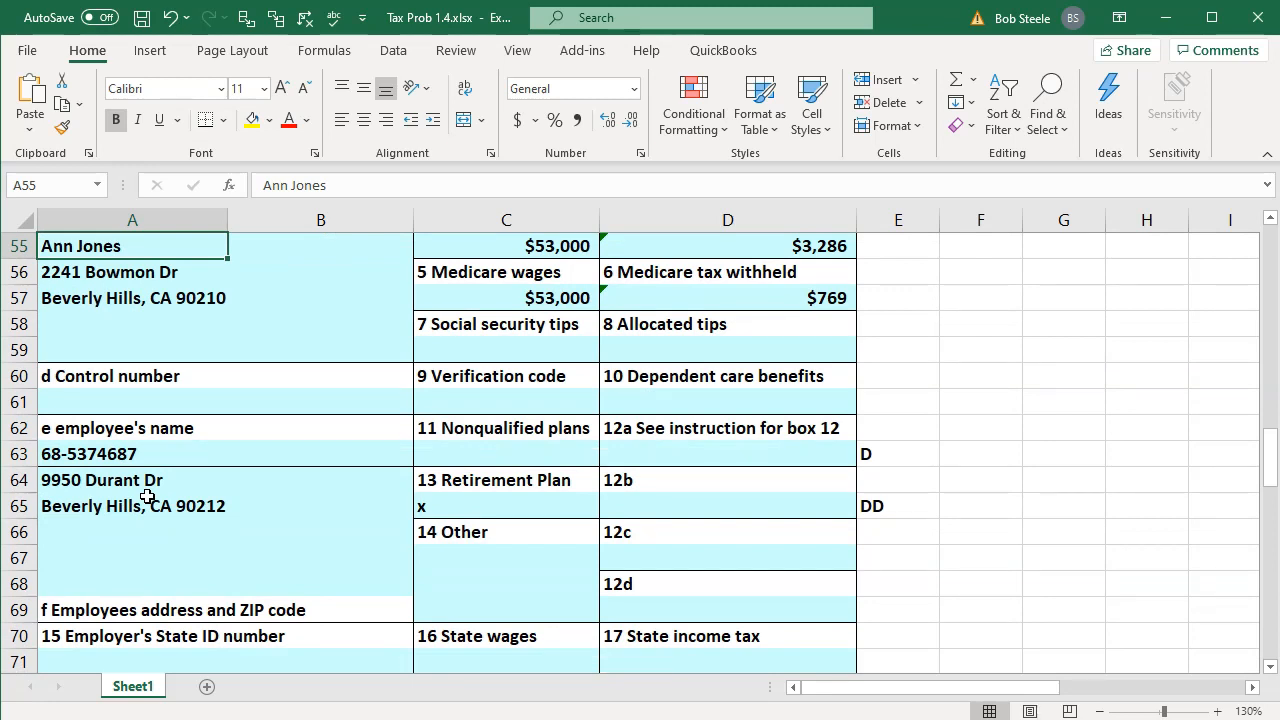
# Step: Examine the Form 1099 G box amounts with its sample form, the health care coverage note and the 1099-INT entries
pyautogui.scroll(-3, 147, 497)
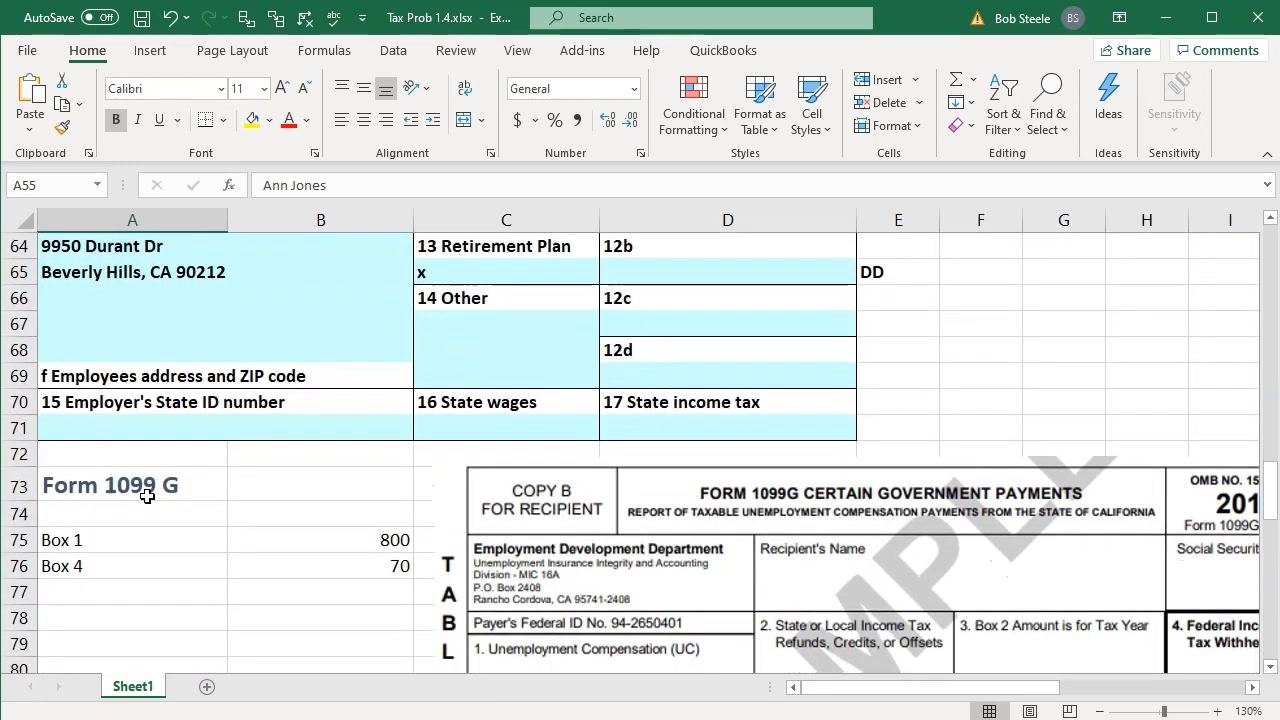
pyautogui.scroll(-1, 147, 497)
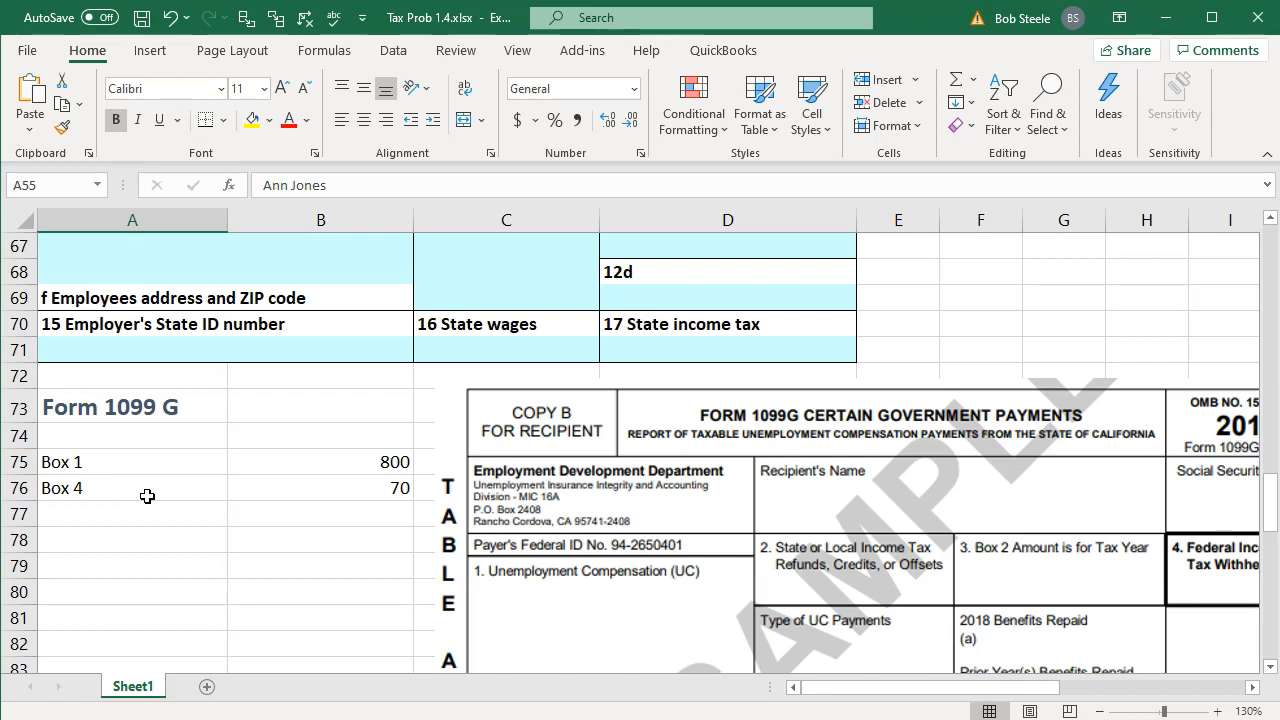
pyautogui.click(147, 496)
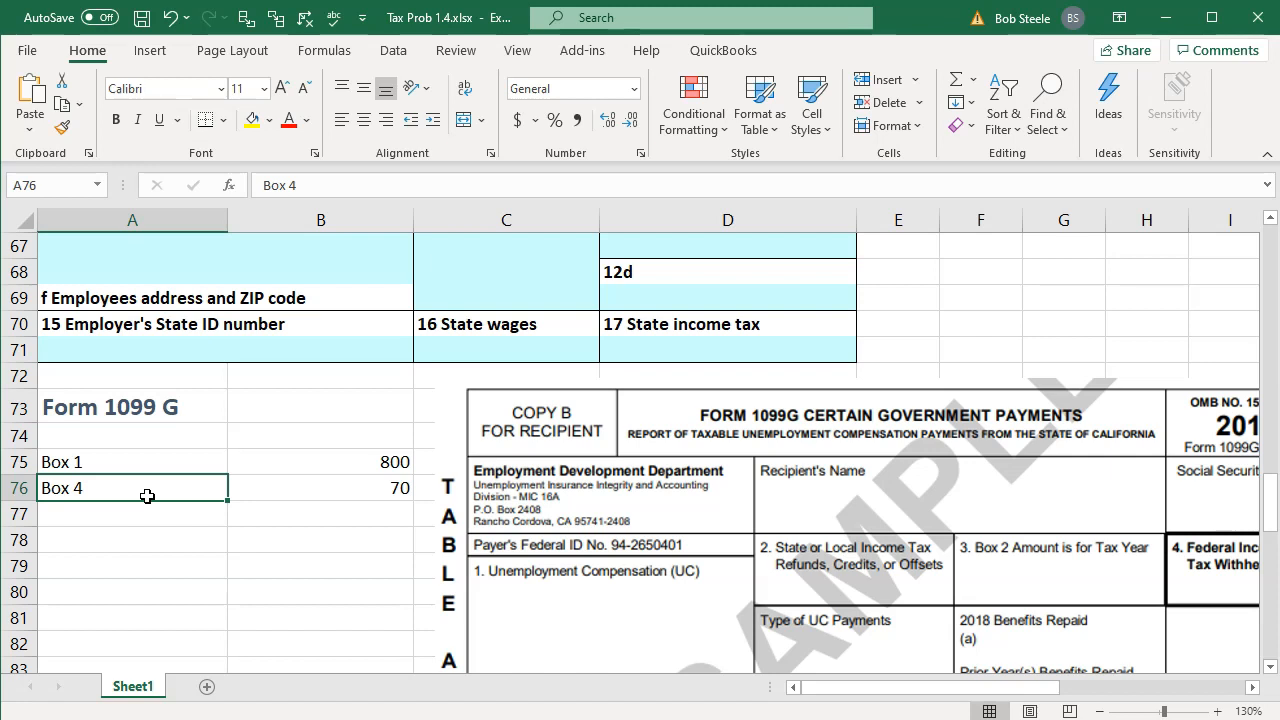
pyautogui.click(600, 505)
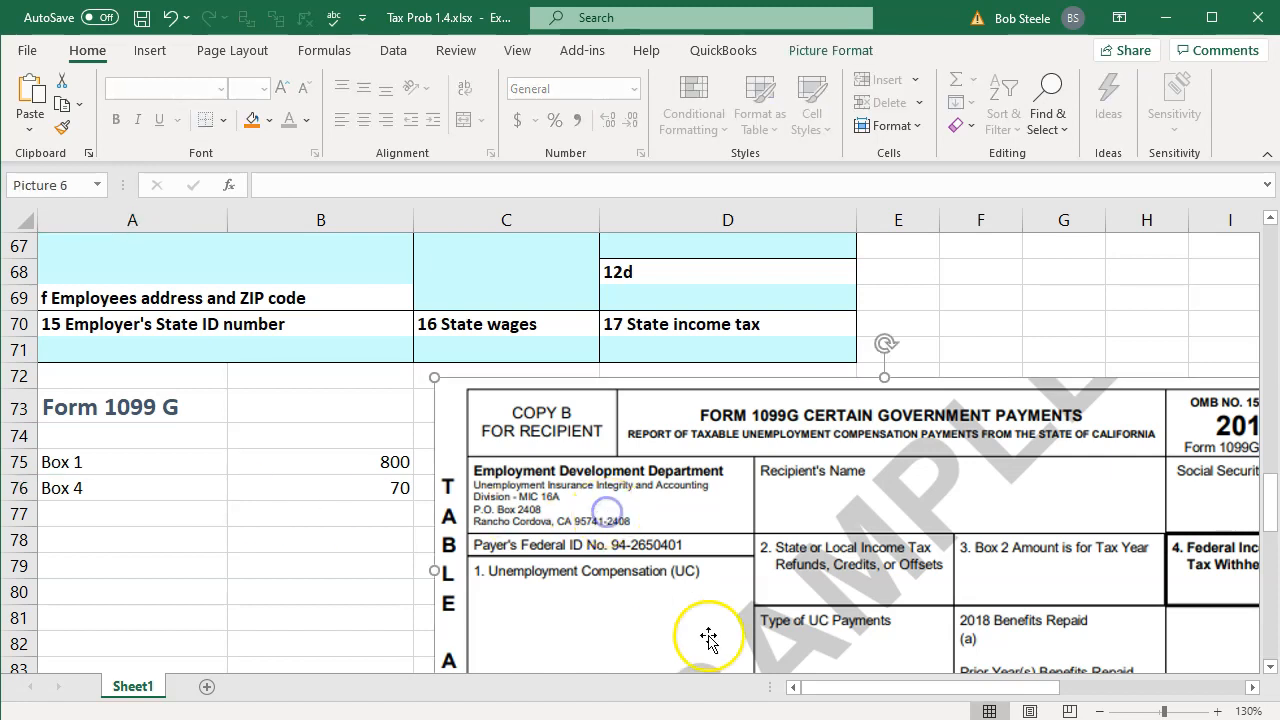
pyautogui.moveTo(855, 695); pyautogui.dragTo(877, 692)
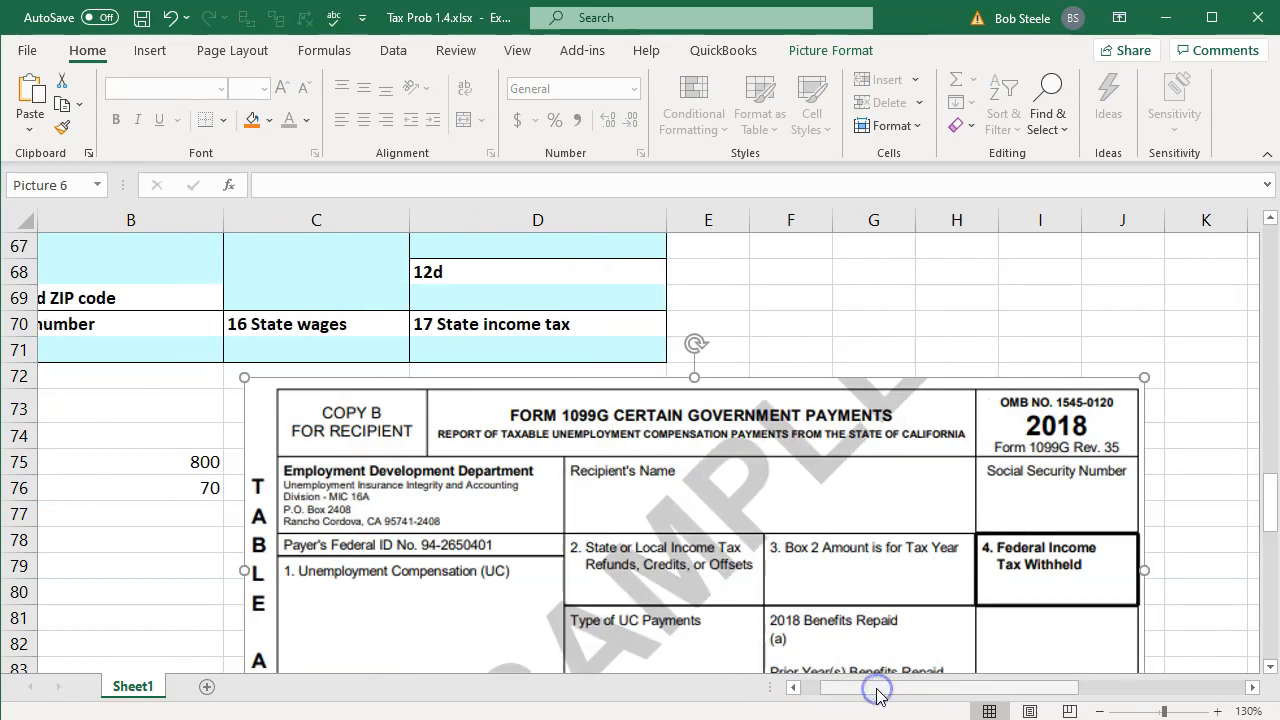
pyautogui.scroll(-1, 886, 680)
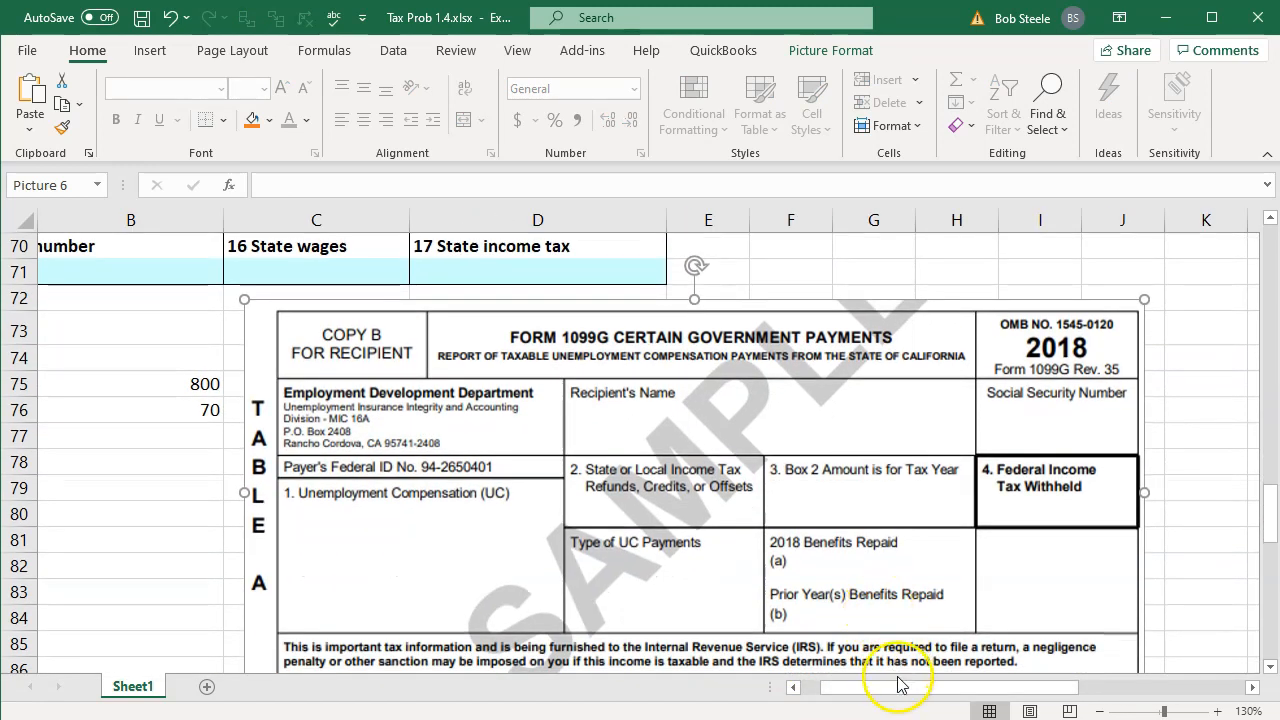
pyautogui.moveTo(902, 691); pyautogui.dragTo(868, 695)
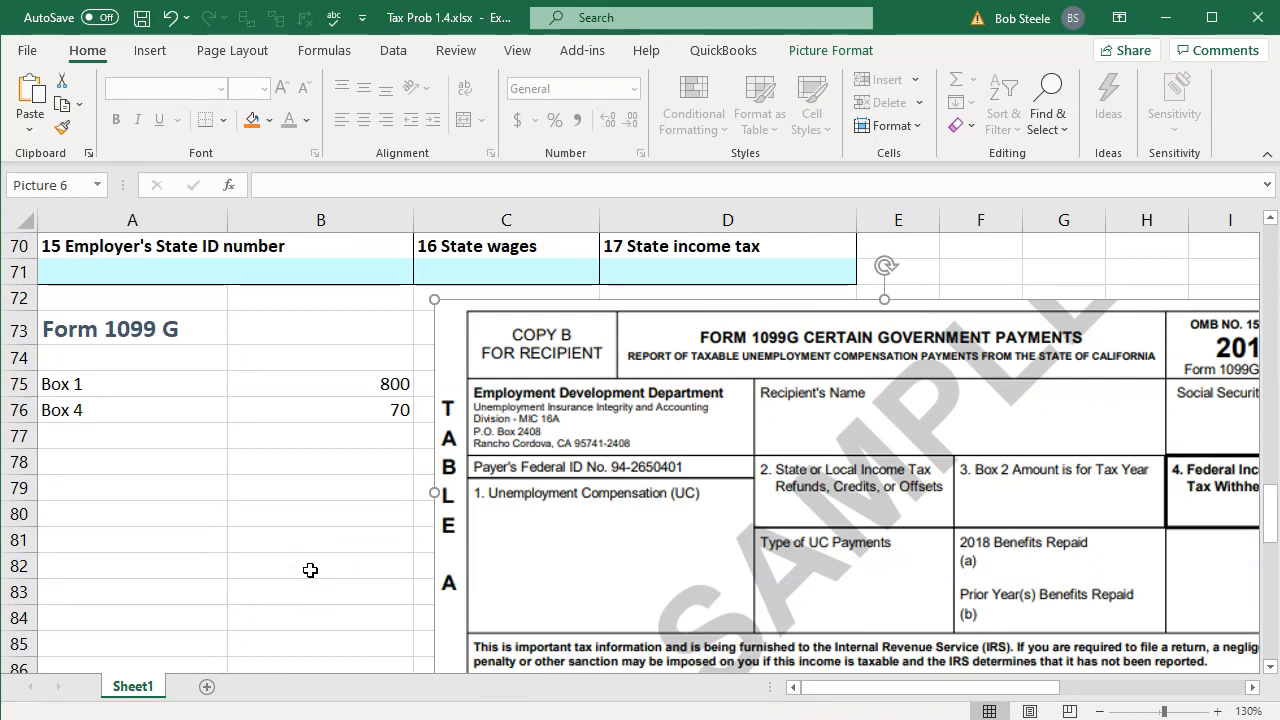
pyautogui.scroll(-3, 310, 570)
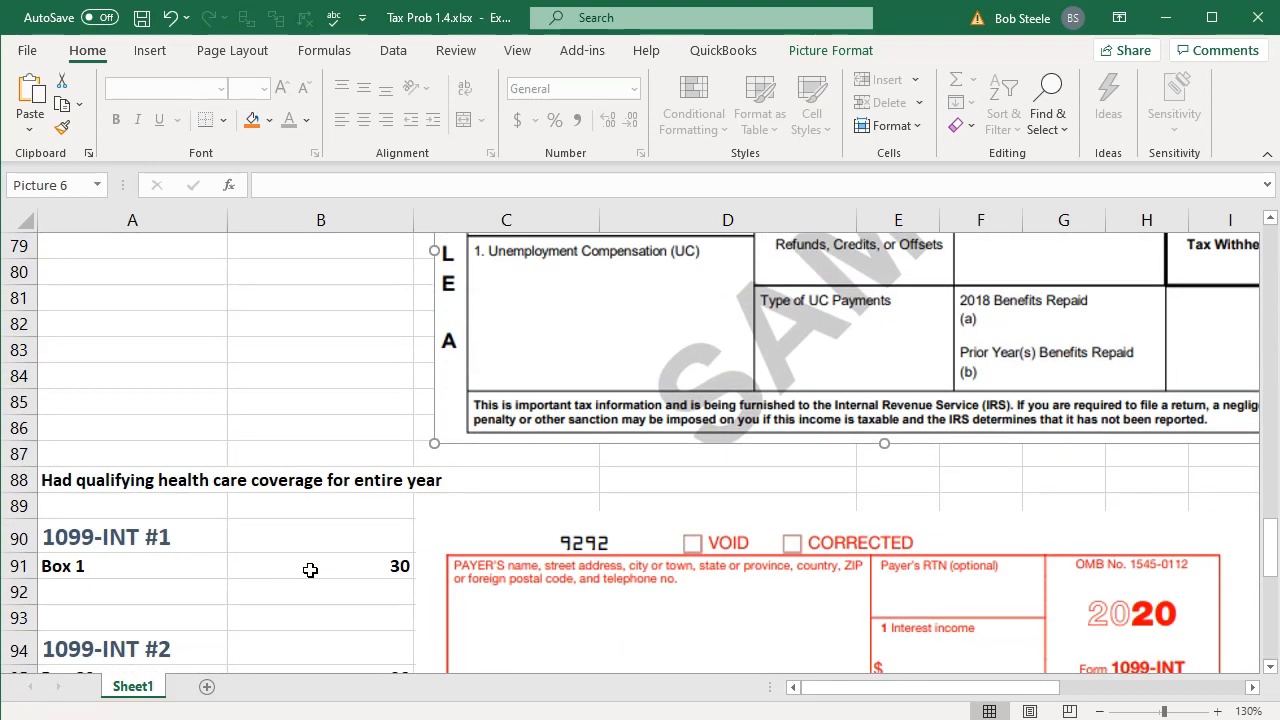
pyautogui.scroll(-1, 310, 570)
pyautogui.scroll(-2, 310, 570)
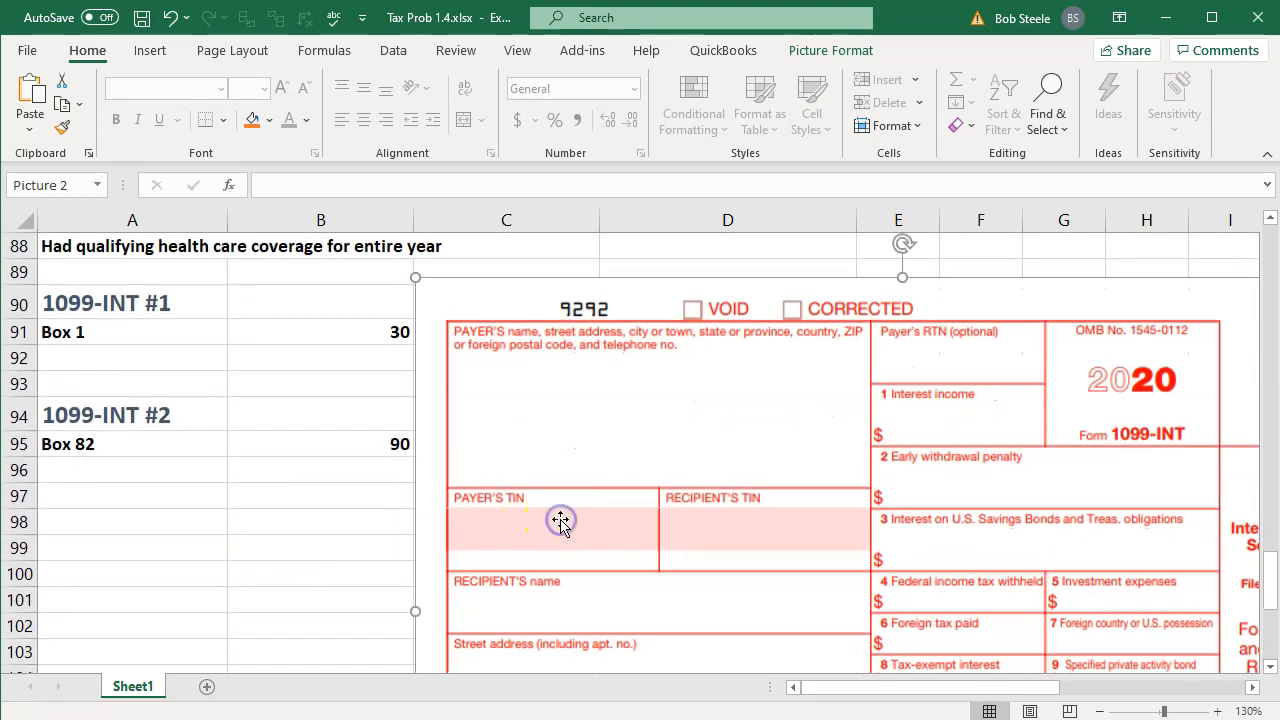
# Step: Change the box label under 1099-INT #2 in cell A95 to Box 1
pyautogui.click(185, 461)
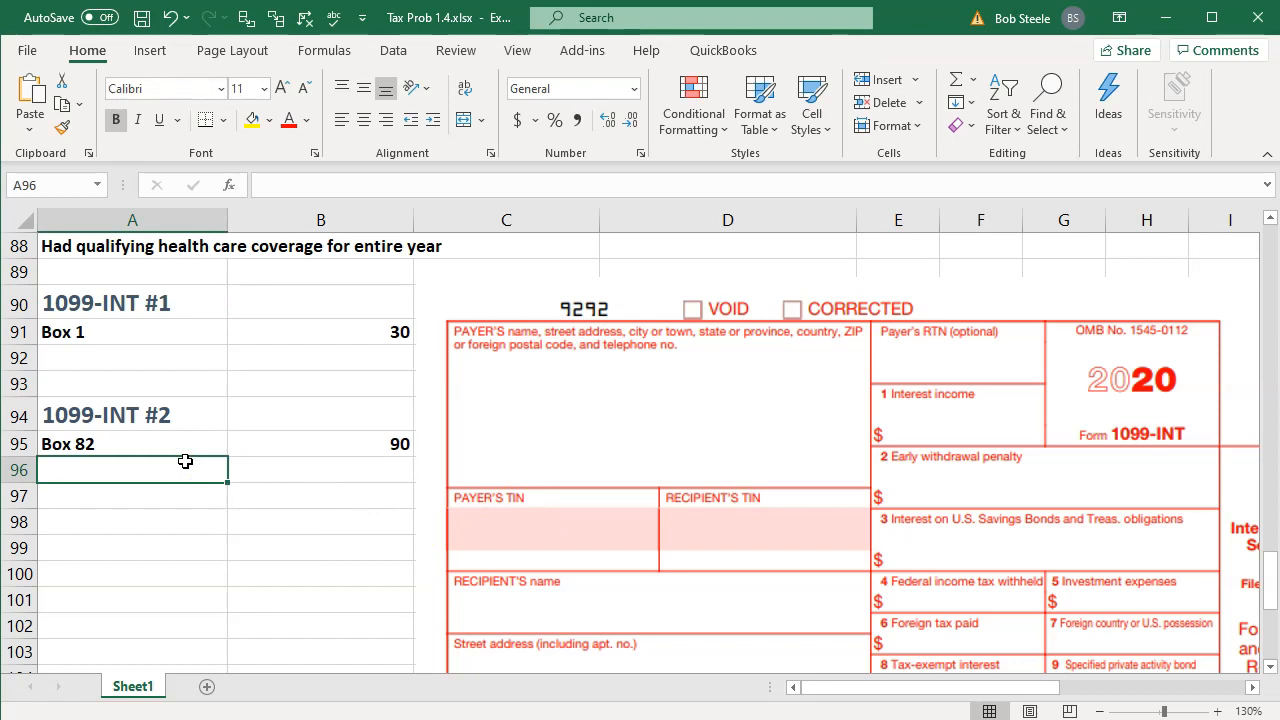
pyautogui.doubleClick(150, 444)
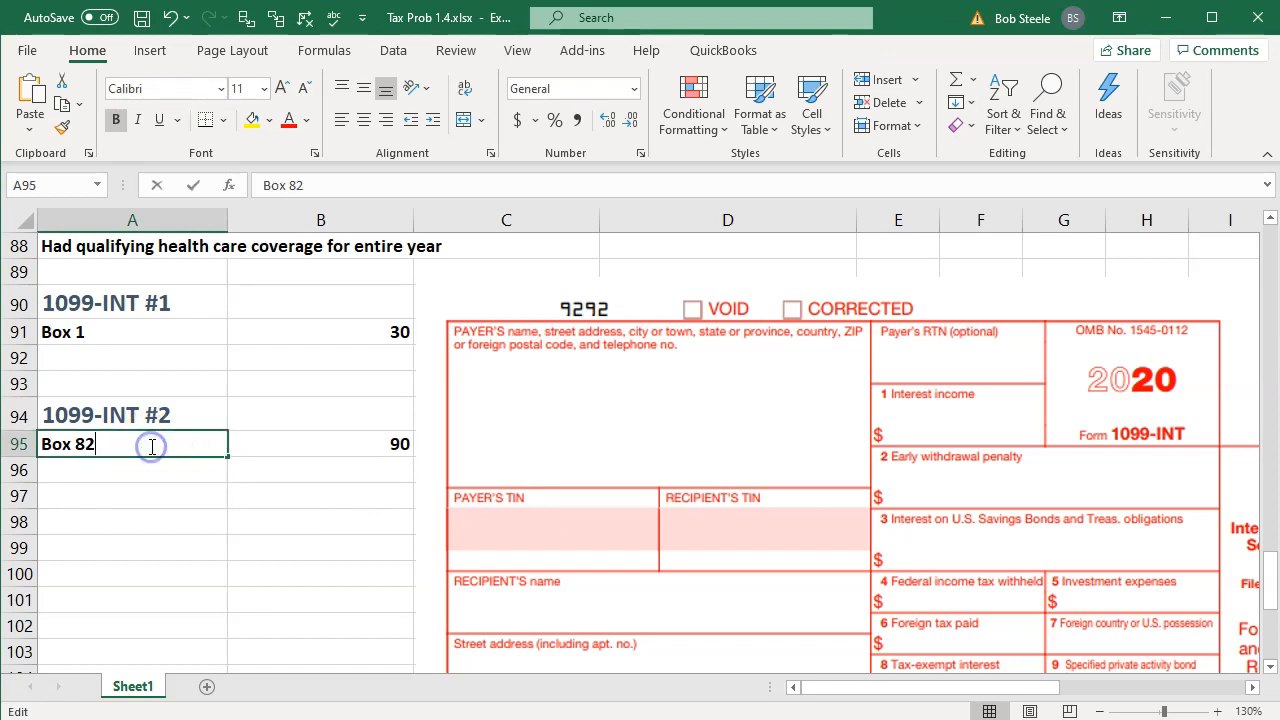
pyautogui.press('BackSpace')
pyautogui.press('BackSpace')
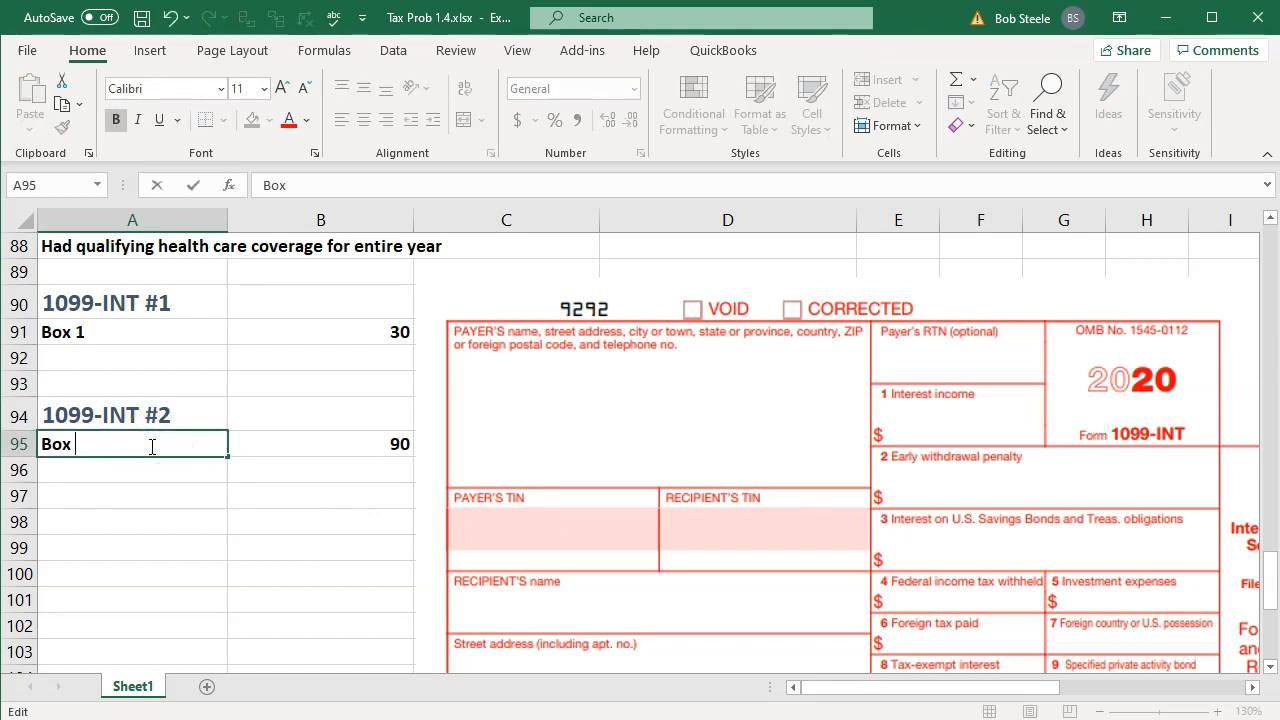
pyautogui.write('1')
pyautogui.press('Return')
# Step: Check the health care coverage note at the end of the sheet and compare the names on the three W-2 forms
pyautogui.scroll(-7, 150, 446)
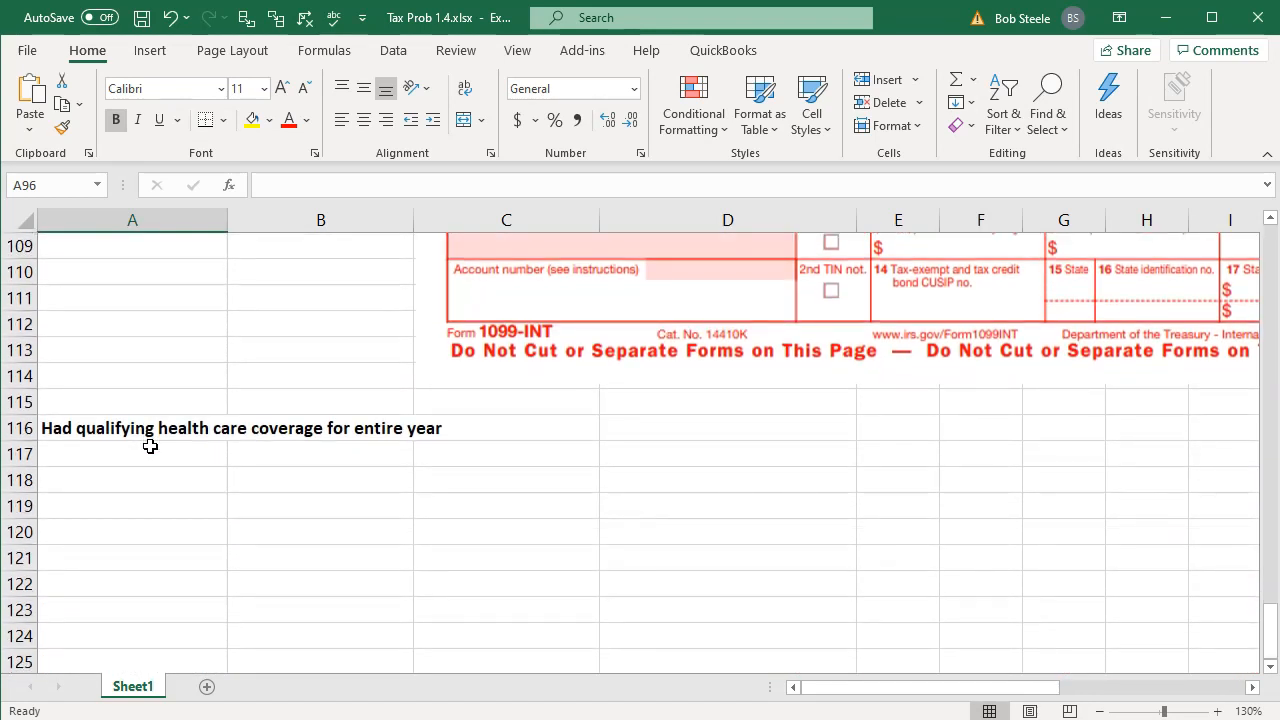
pyautogui.scroll(20, 150, 446)
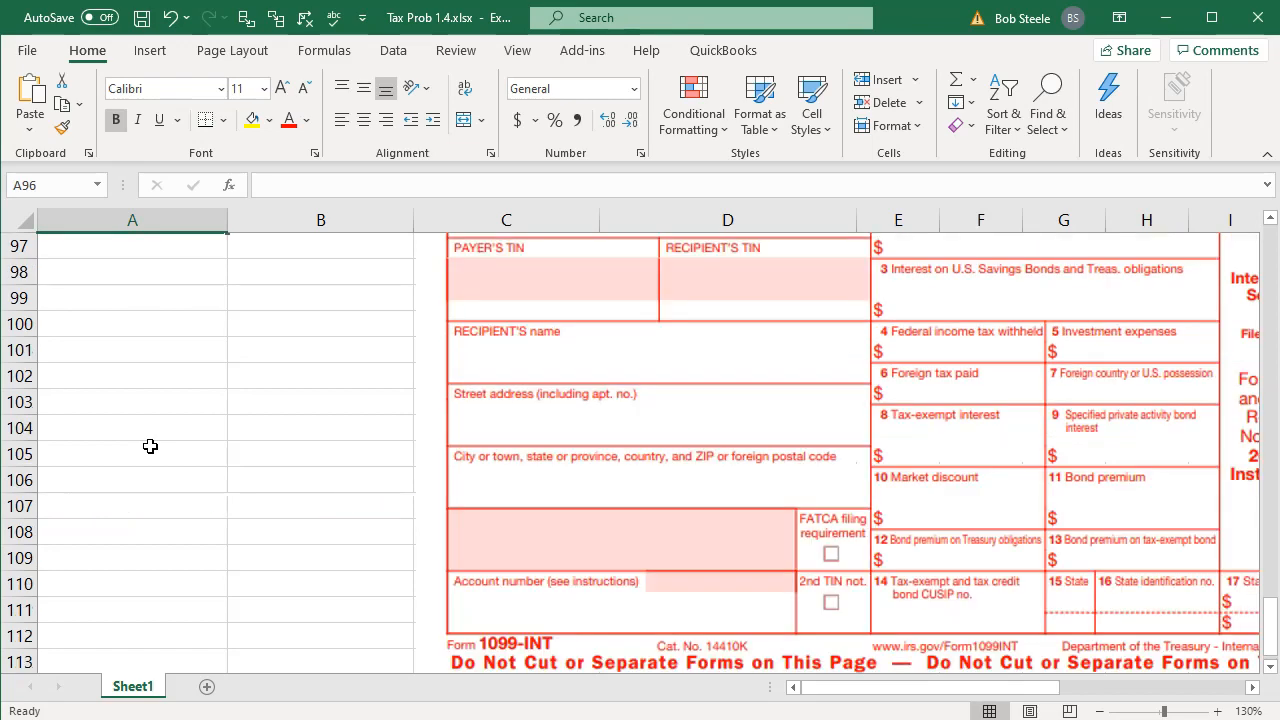
pyautogui.scroll(16, 150, 446)
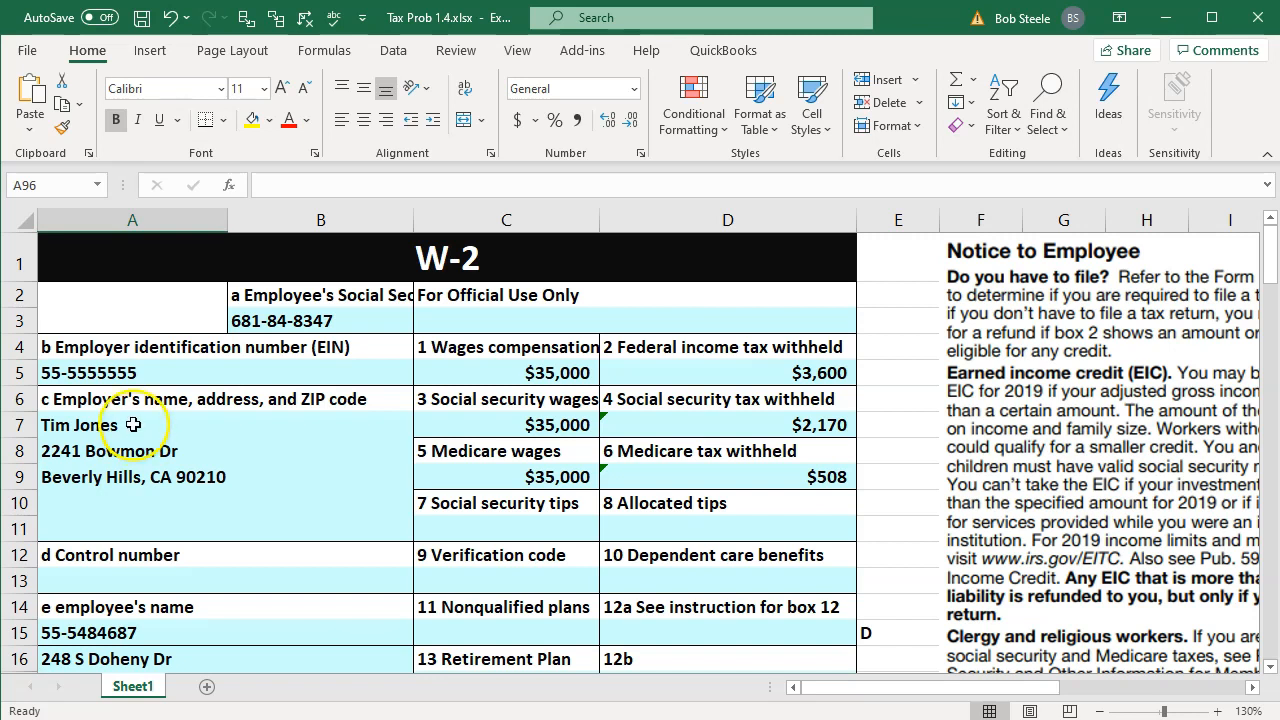
pyautogui.click(135, 425)
pyautogui.scroll(-6, 132, 424)
pyautogui.scroll(-1, 132, 424)
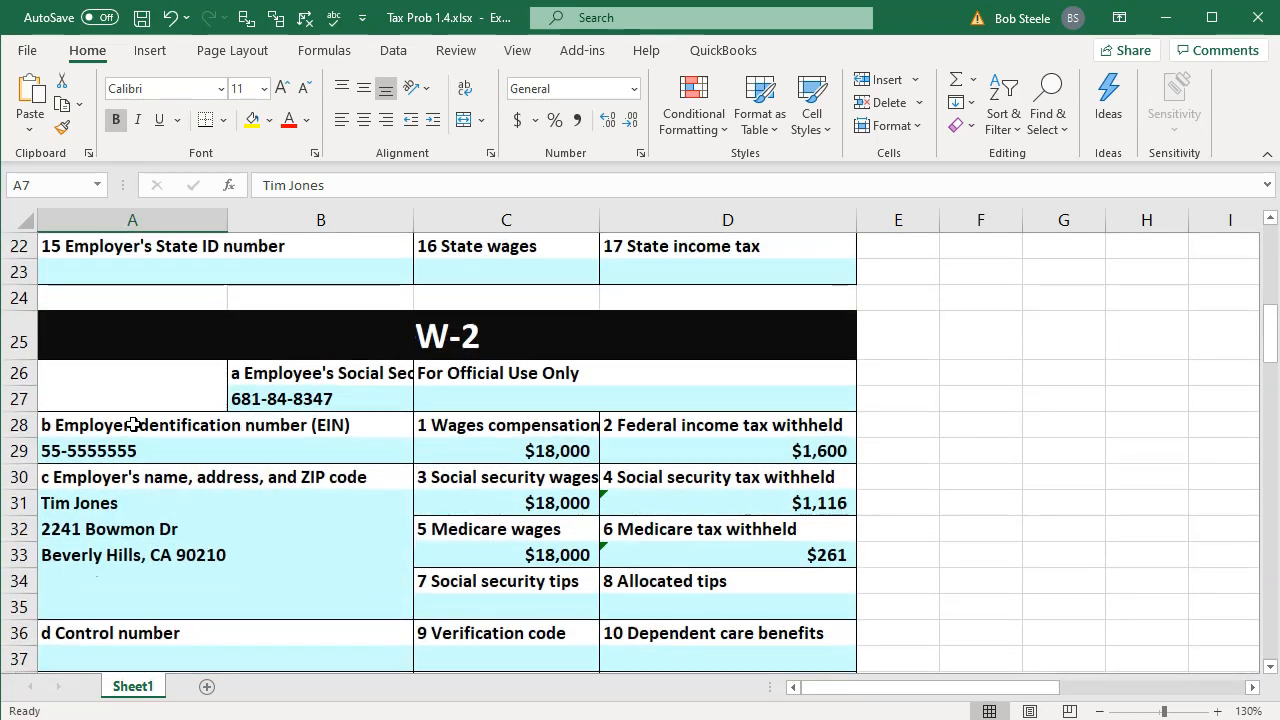
pyautogui.click(160, 527)
pyautogui.scroll(-3, 158, 523)
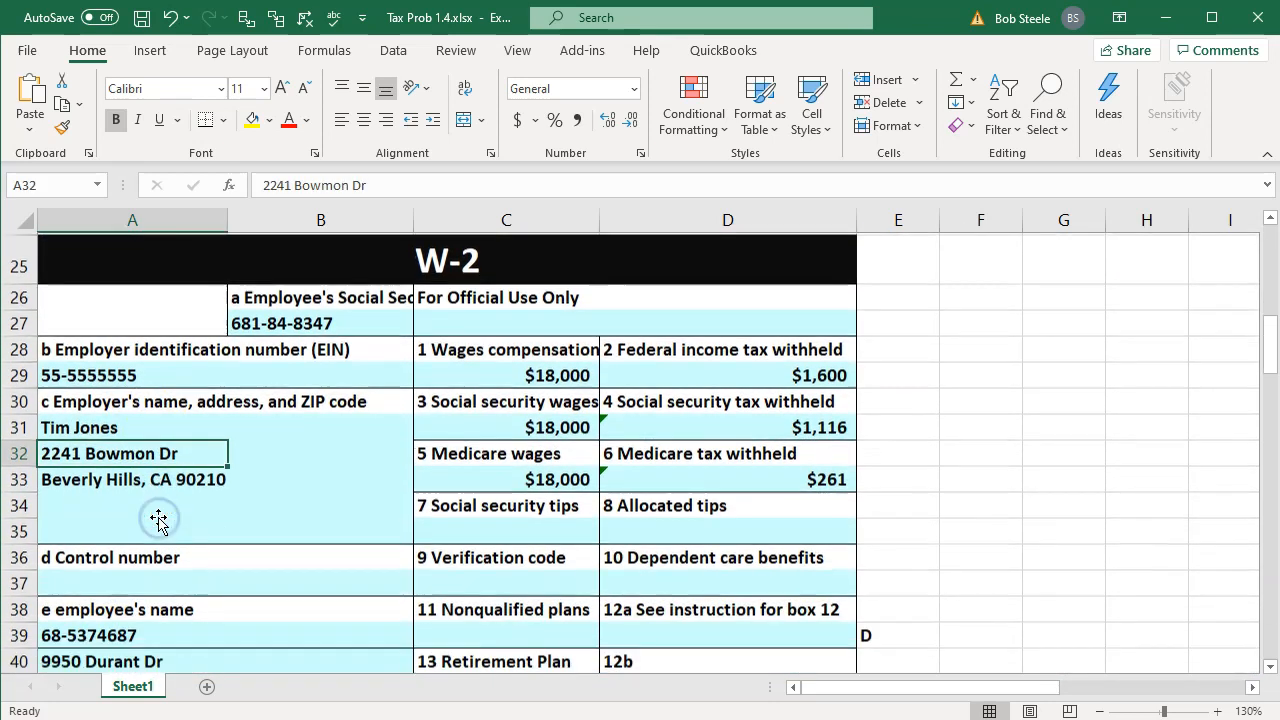
pyautogui.scroll(-4, 159, 521)
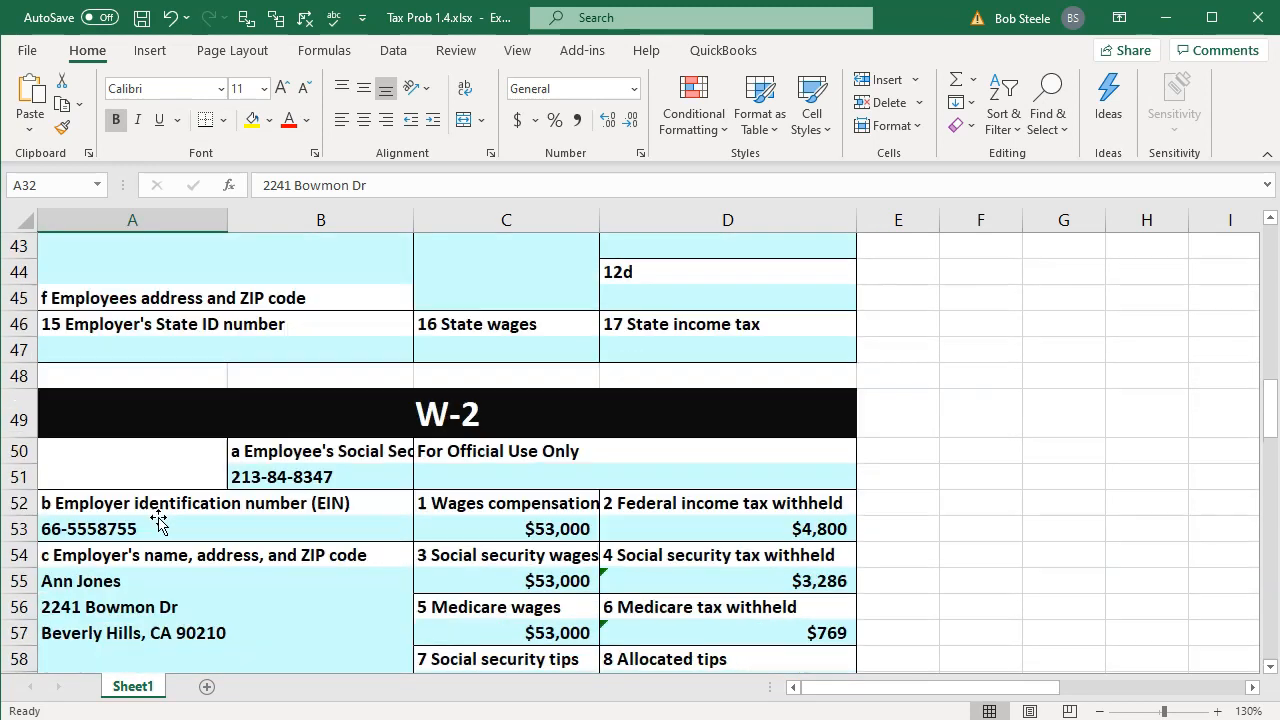
pyautogui.click(181, 588)
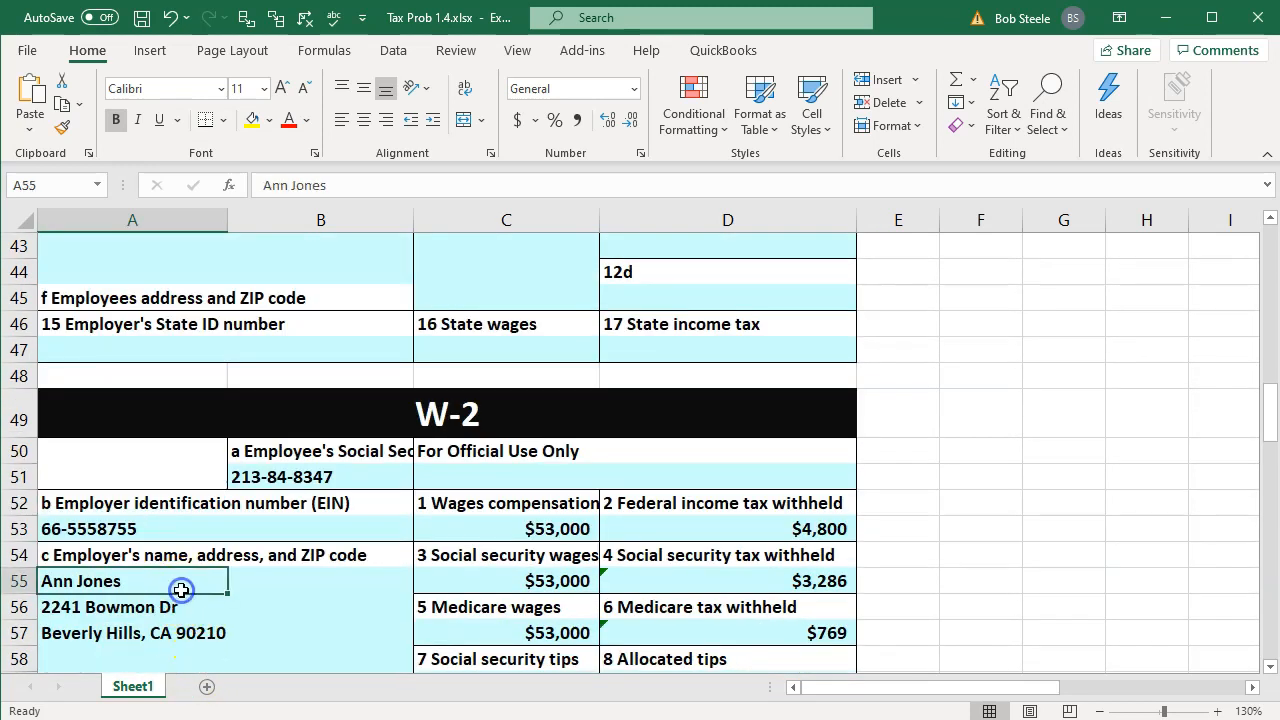
# Step: Switch to Lacerte Individual Tax and set the filing status in the client information to Married filing jointly
pyautogui.click(976, 718)
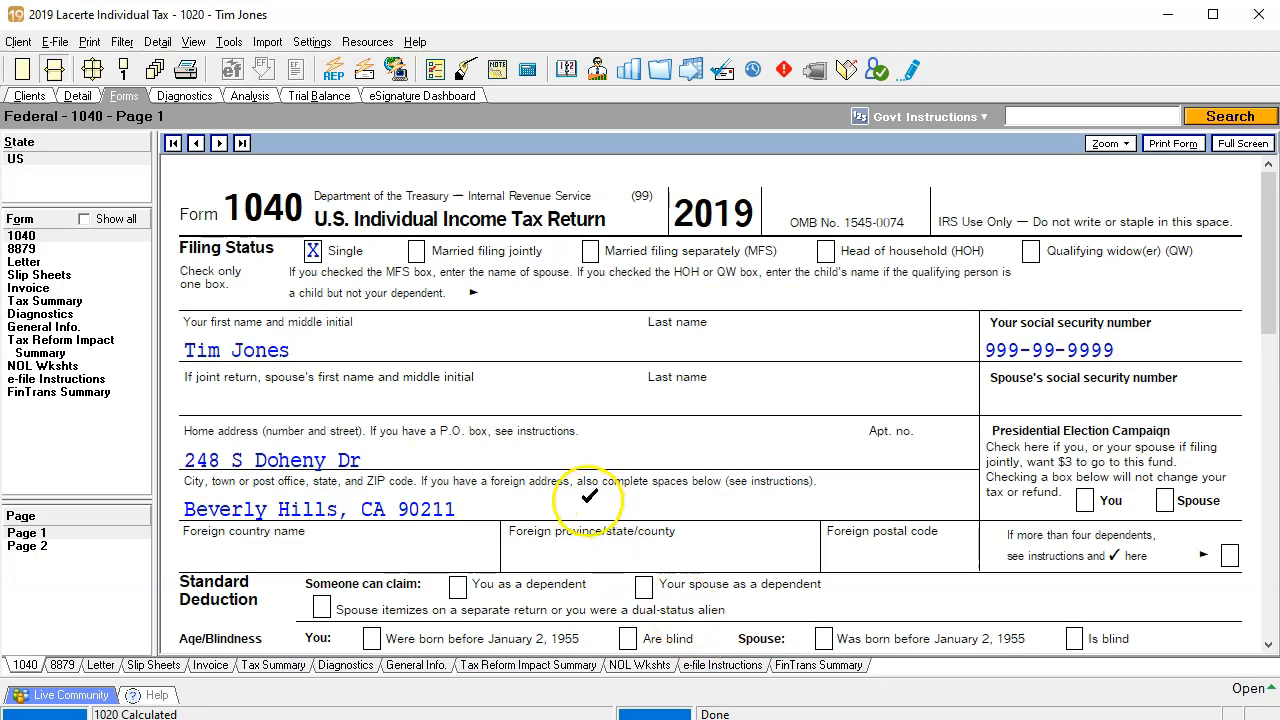
pyautogui.click(80, 99)
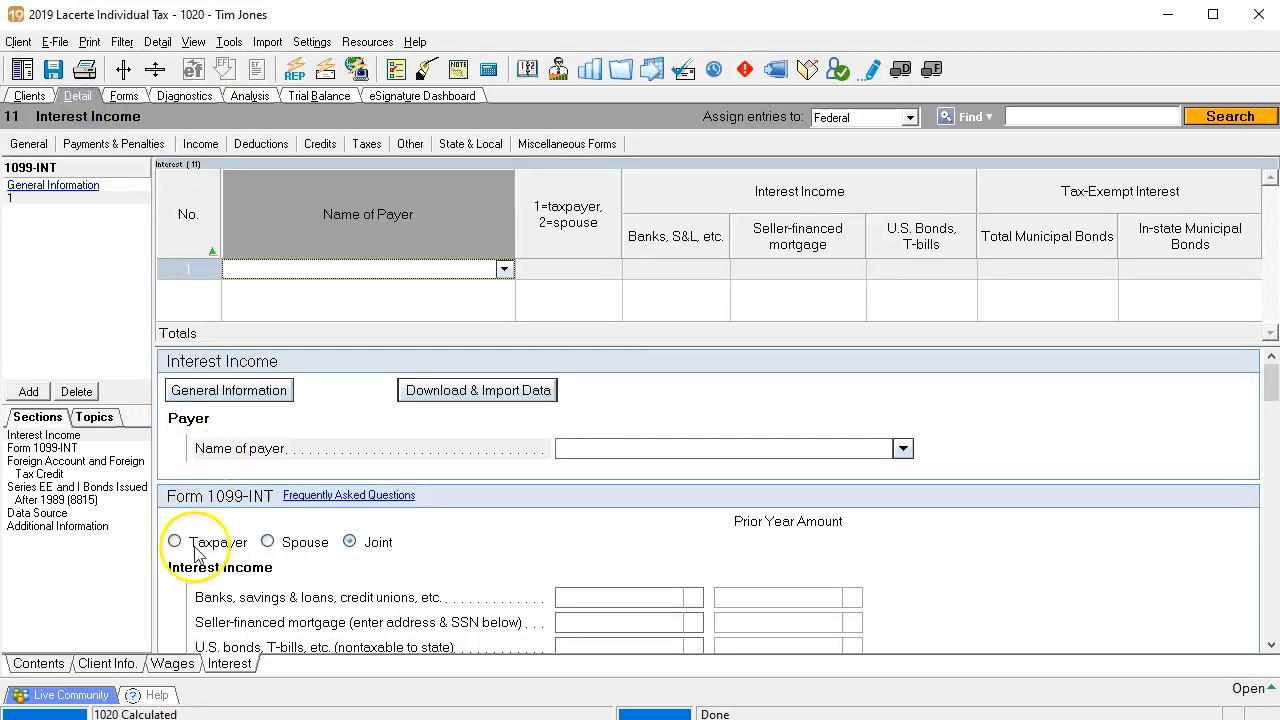
pyautogui.click(132, 670)
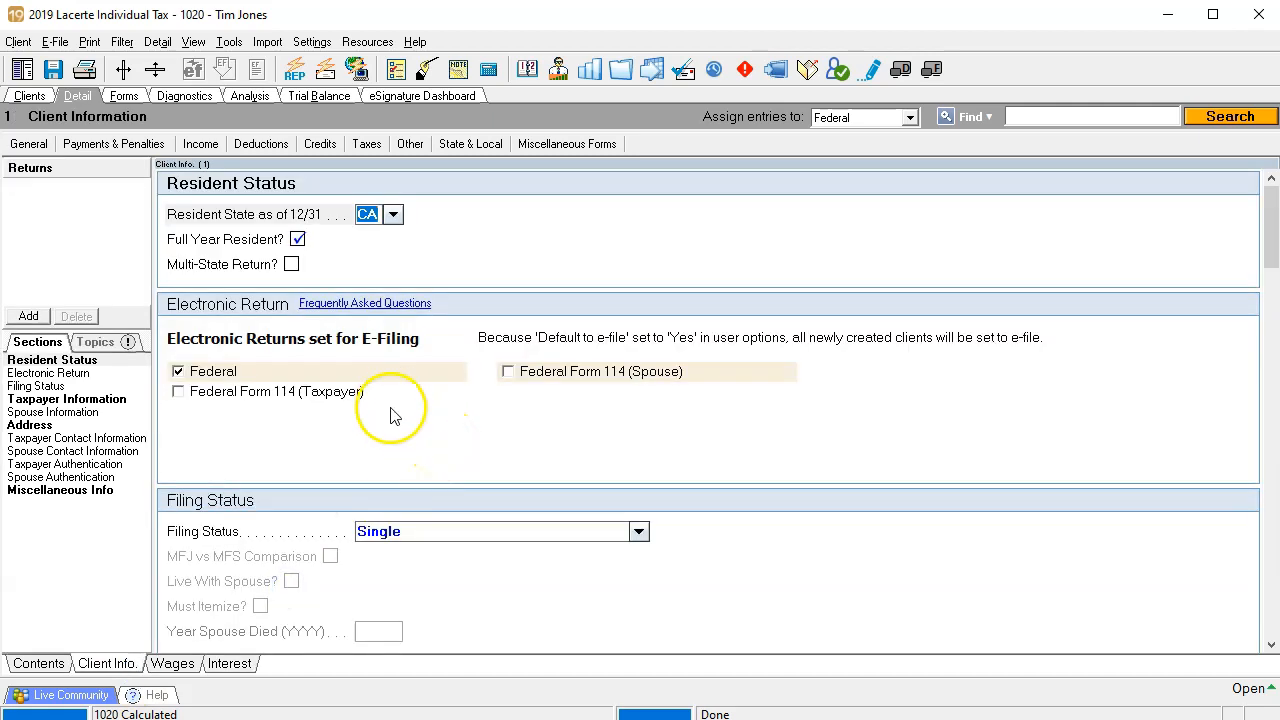
pyautogui.click(651, 540)
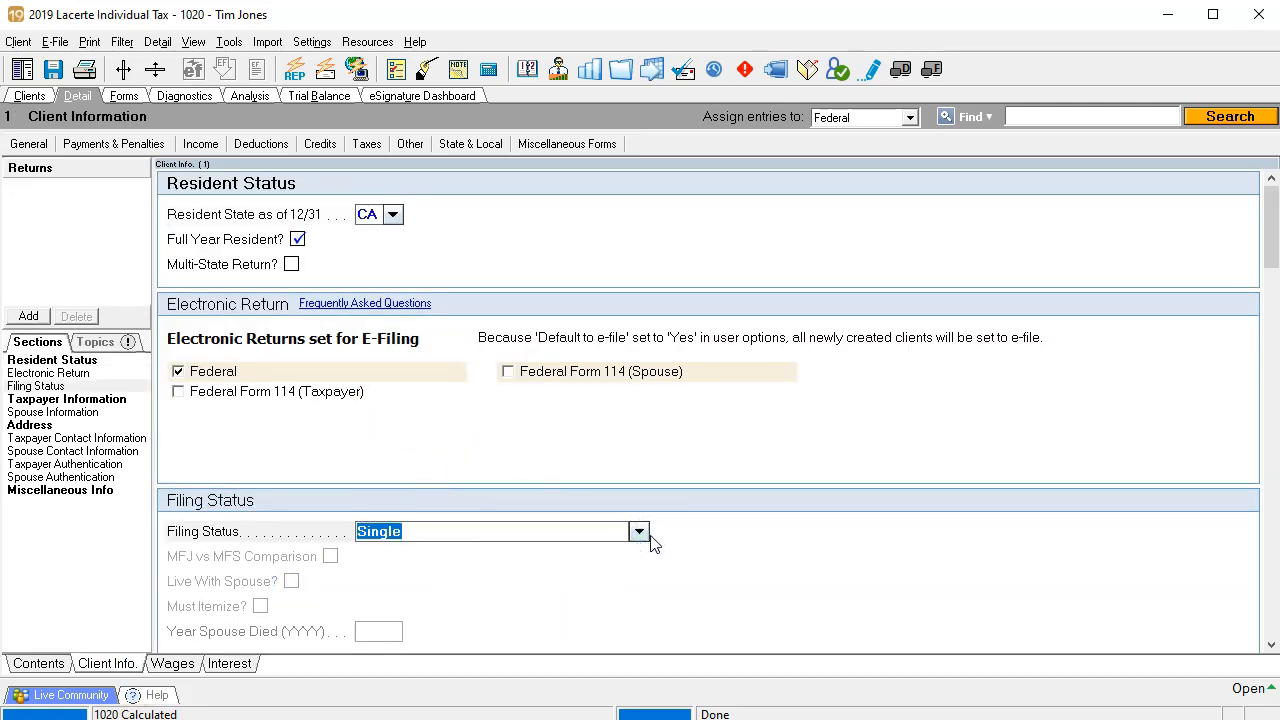
pyautogui.click(640, 541)
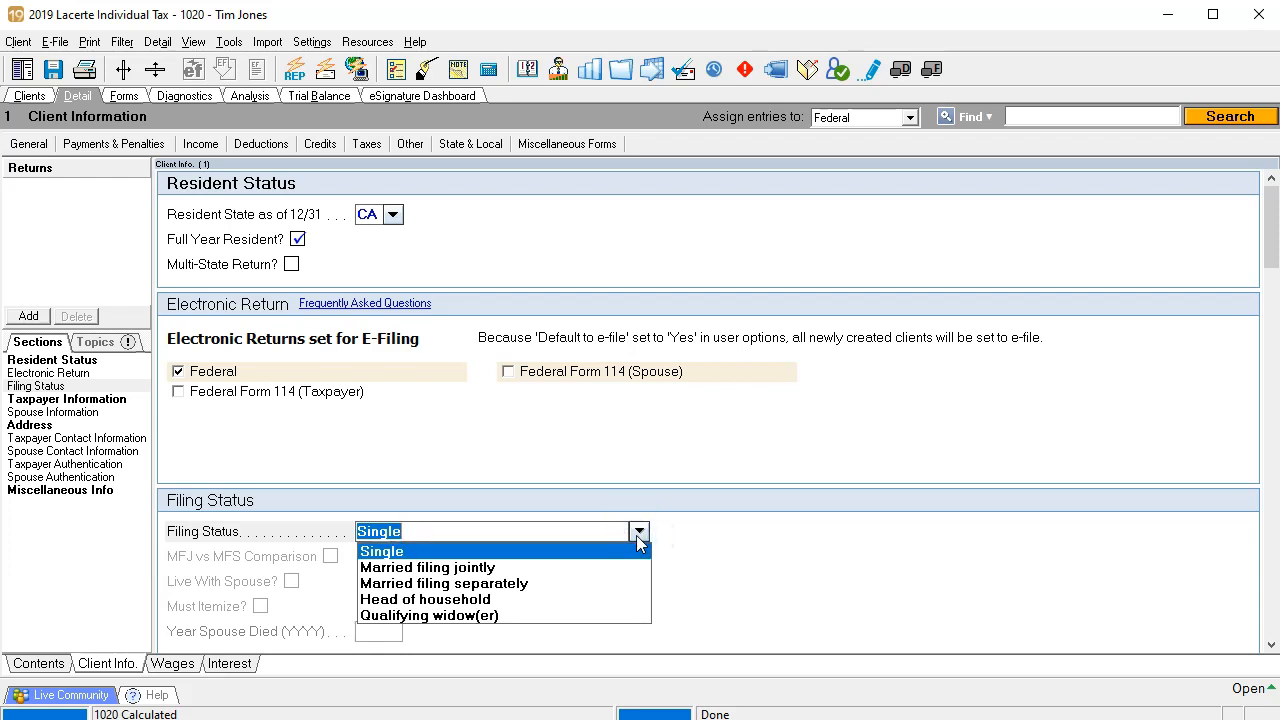
pyautogui.click(568, 567)
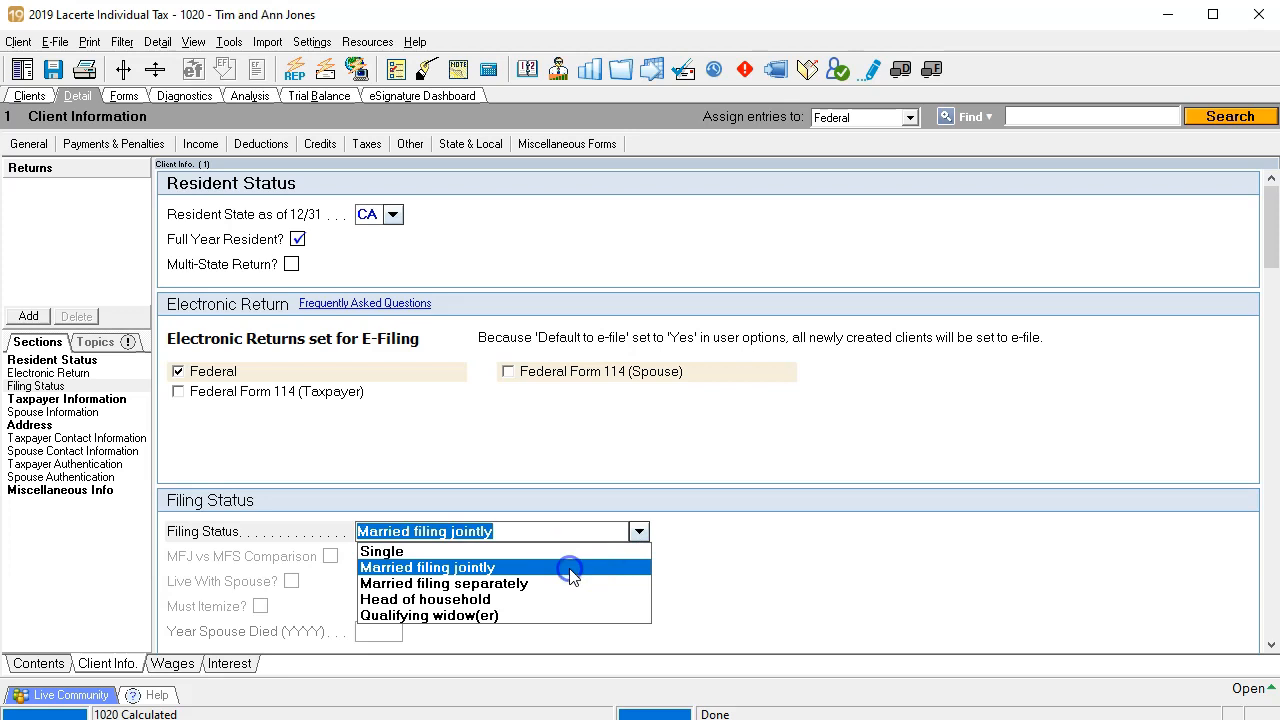
pyautogui.scroll(-3, 780, 563)
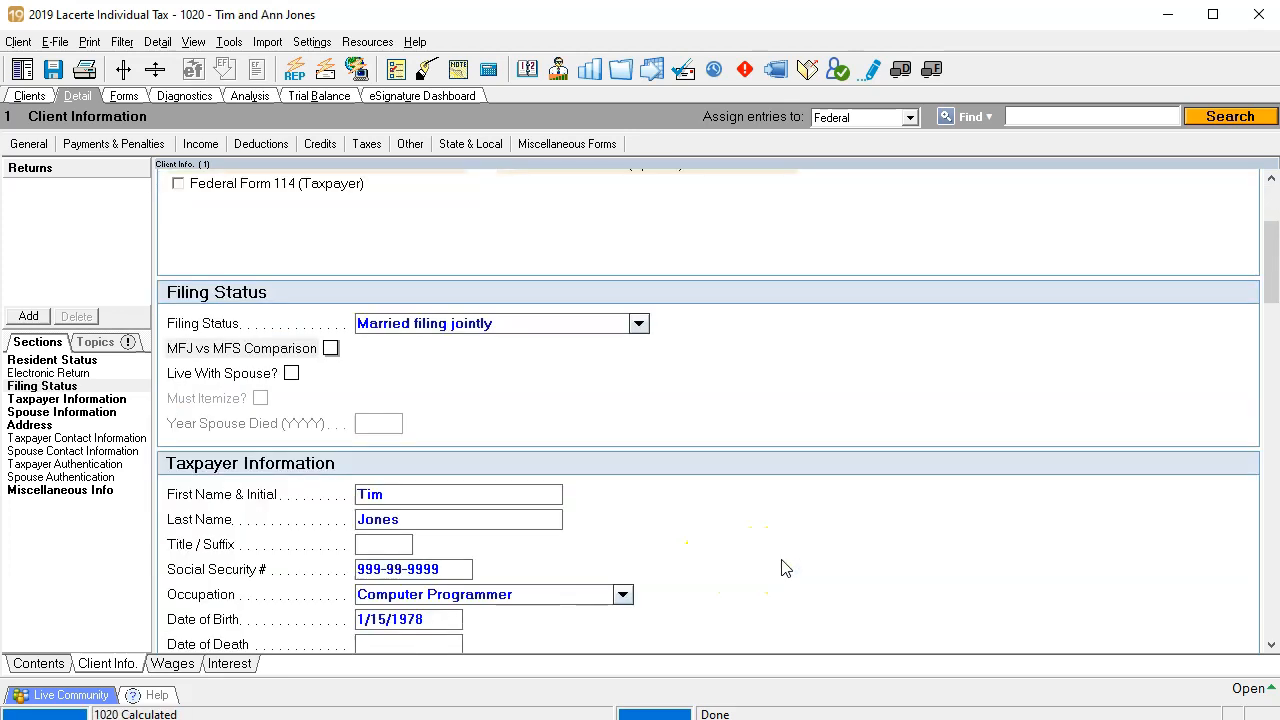
# Step: Review the filing status and the taxpayer's name, Social Security number, occupation and date of birth in the client information
pyautogui.scroll(-2, 500, 522)
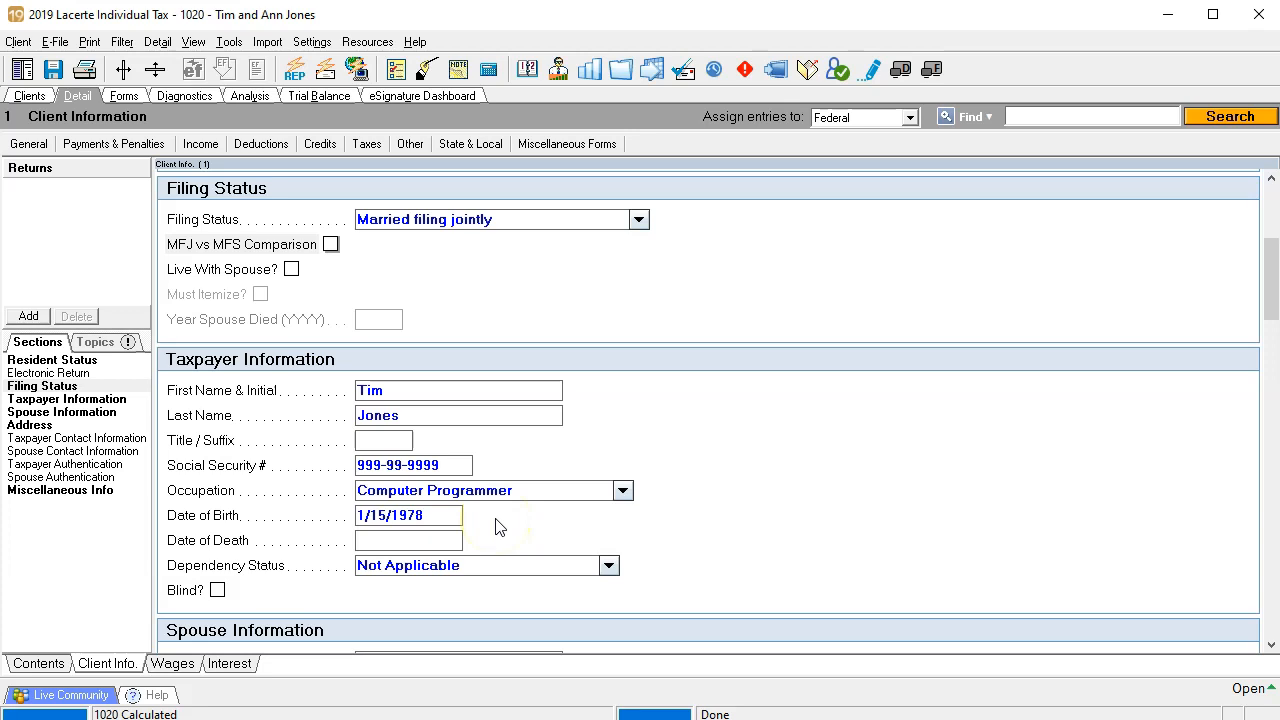
pyautogui.click(458, 465)
pyautogui.click(751, 437)
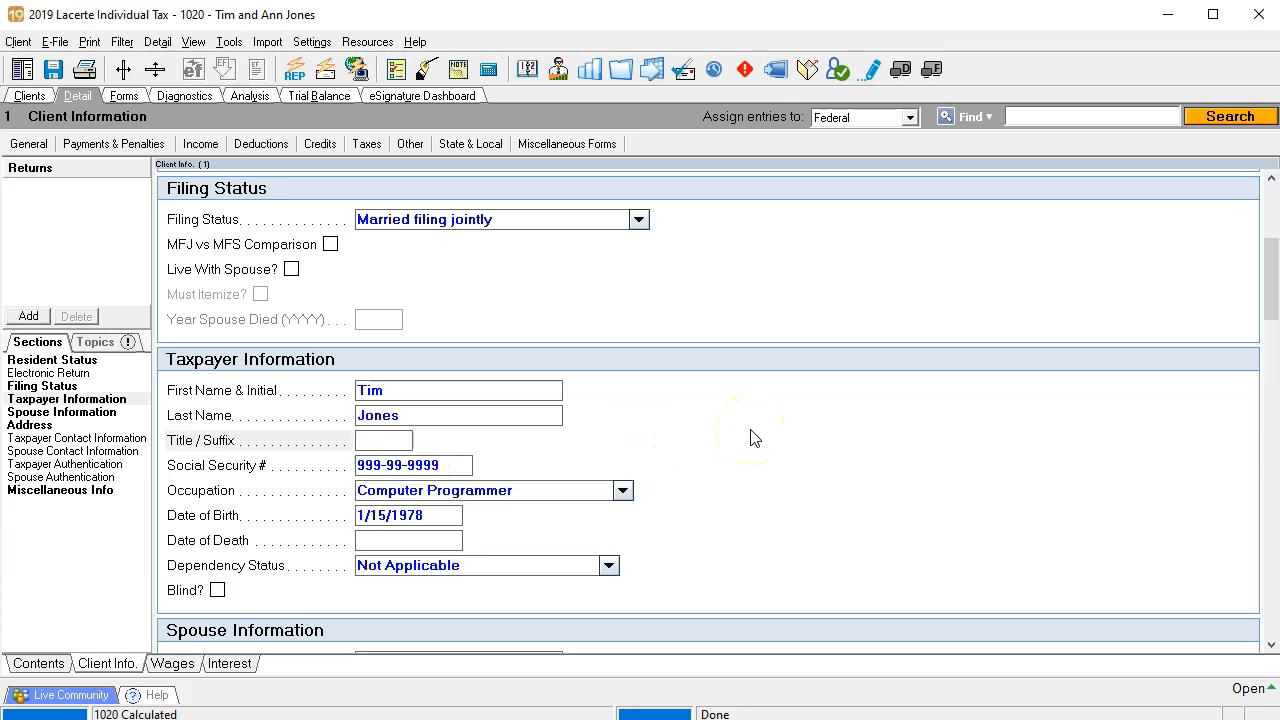
pyautogui.scroll(-1, 754, 438)
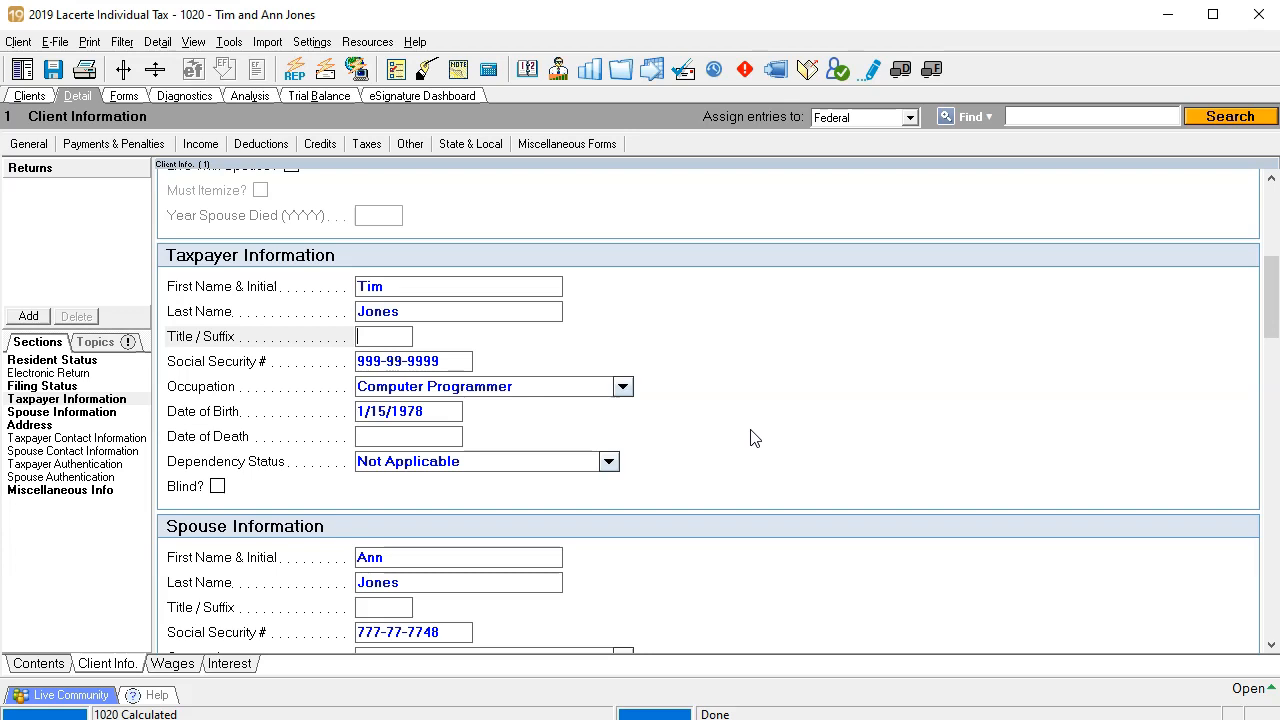
pyautogui.click(581, 404)
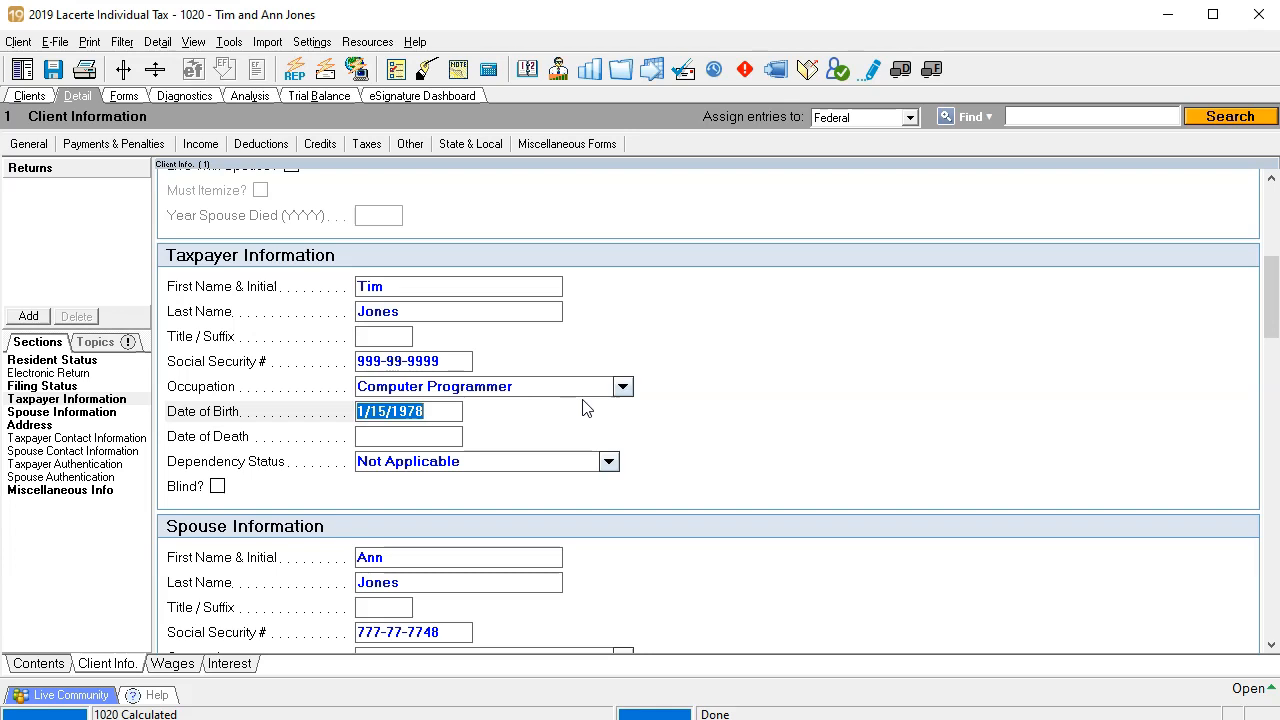
# Step: Set the spouse's occupation to Nurse and check the address section of the client information
pyautogui.scroll(-3, 583, 403)
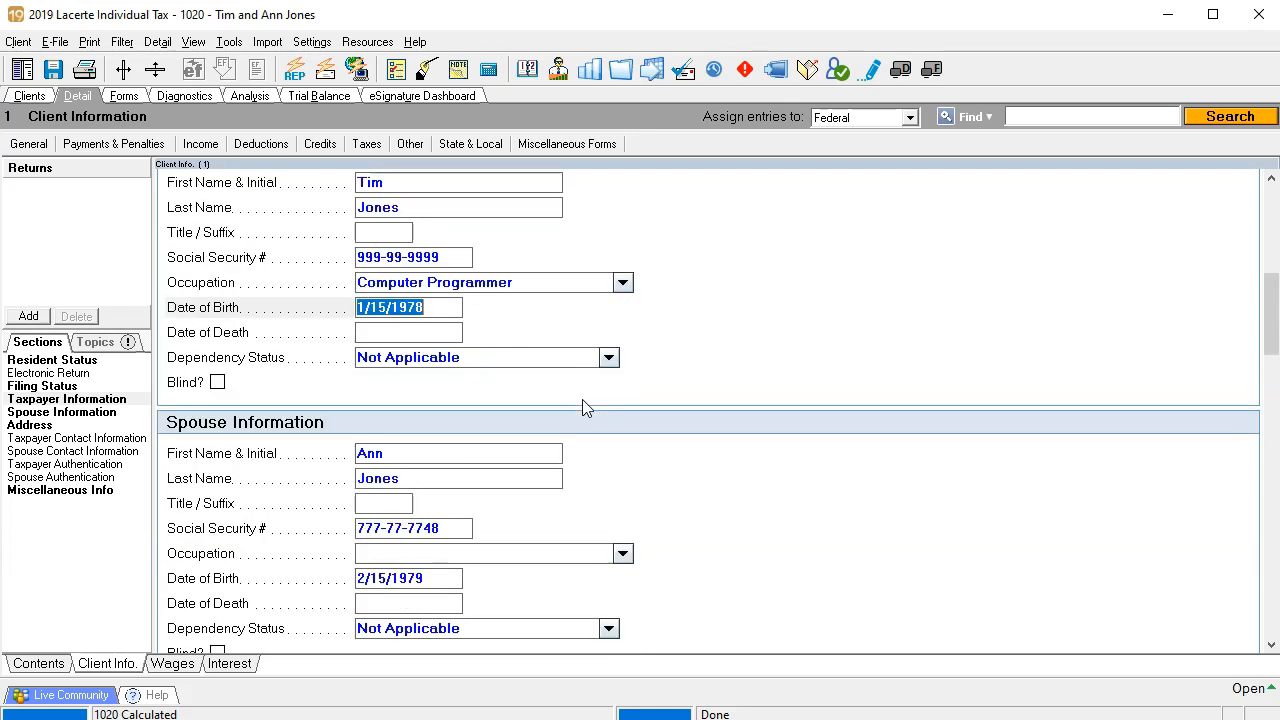
pyautogui.scroll(-3, 586, 408)
pyautogui.scroll(-3, 586, 408)
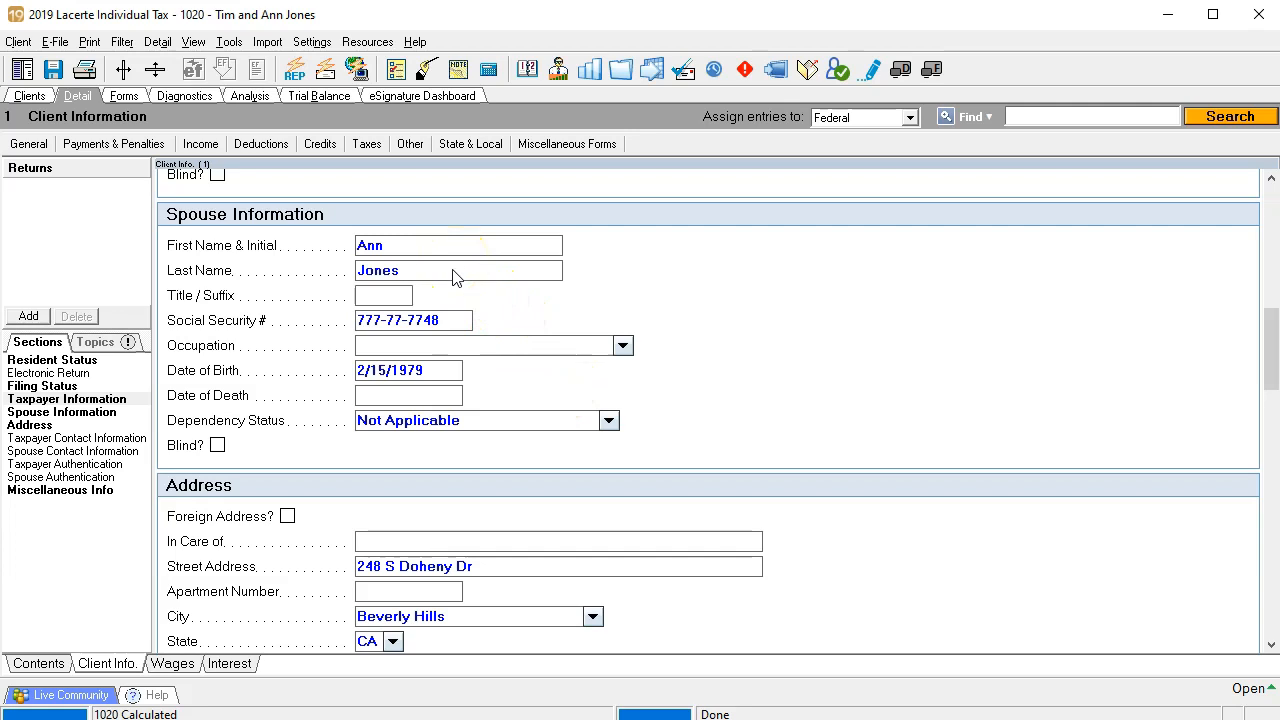
pyautogui.click(449, 320)
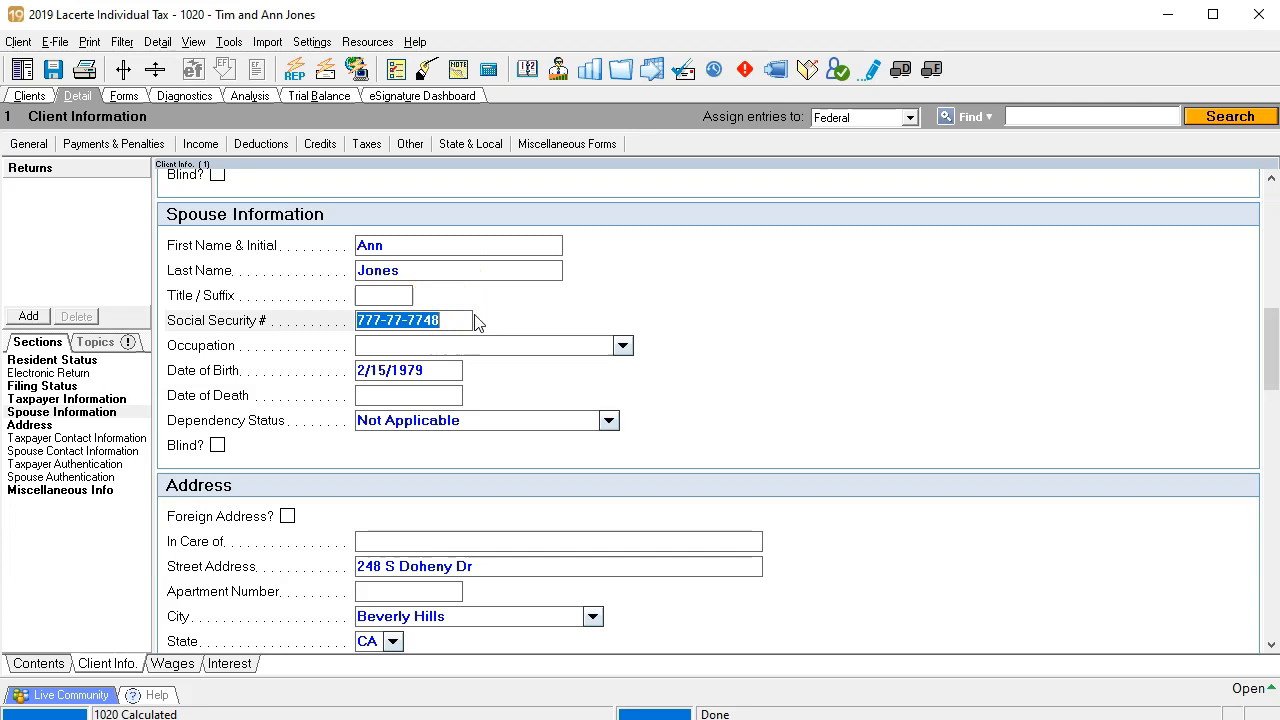
pyautogui.click(508, 349)
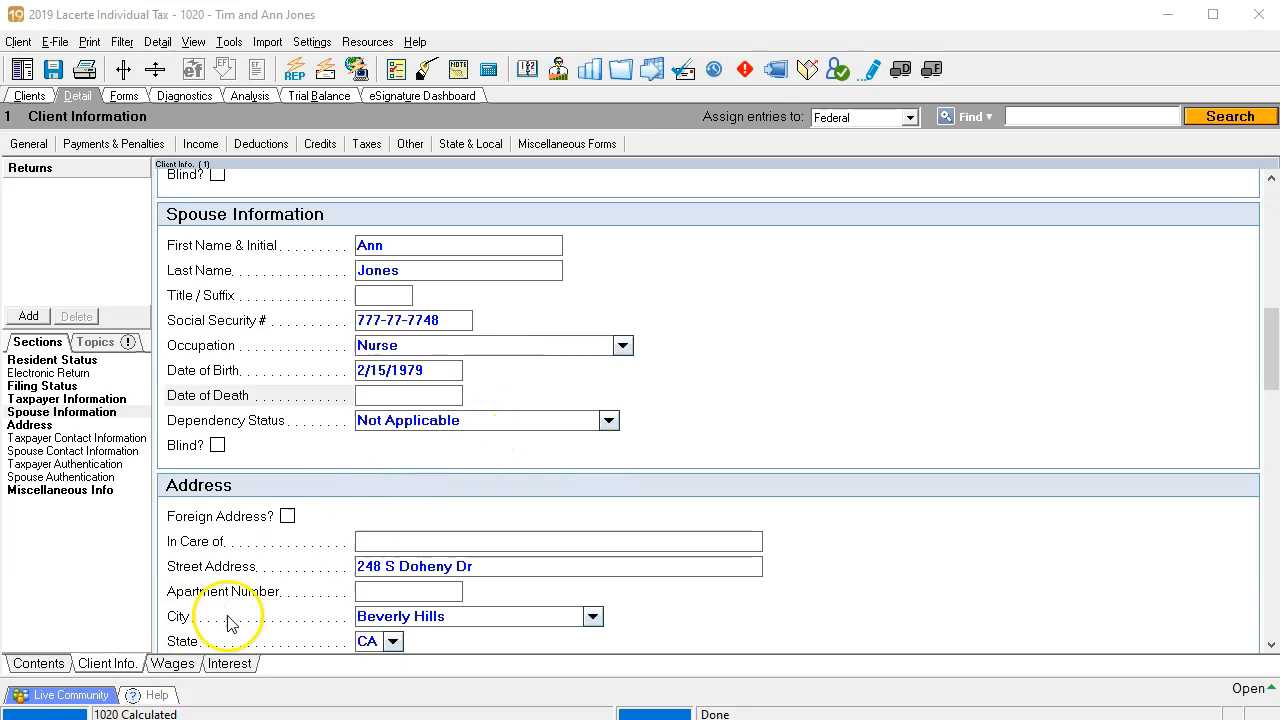
pyautogui.scroll(-3, 547, 510)
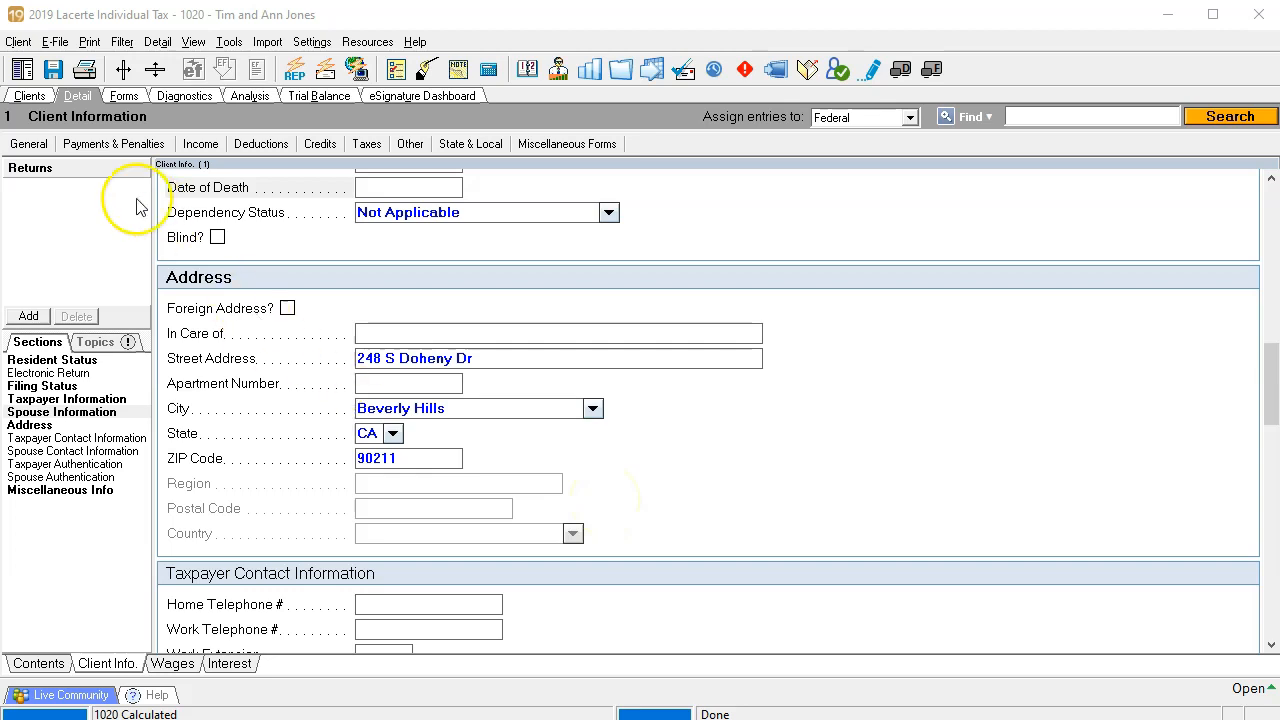
# Step: Open Form 1040 page 1 and check the filing status, names, Social Security numbers, address, dependents and income lines
pyautogui.click(126, 96)
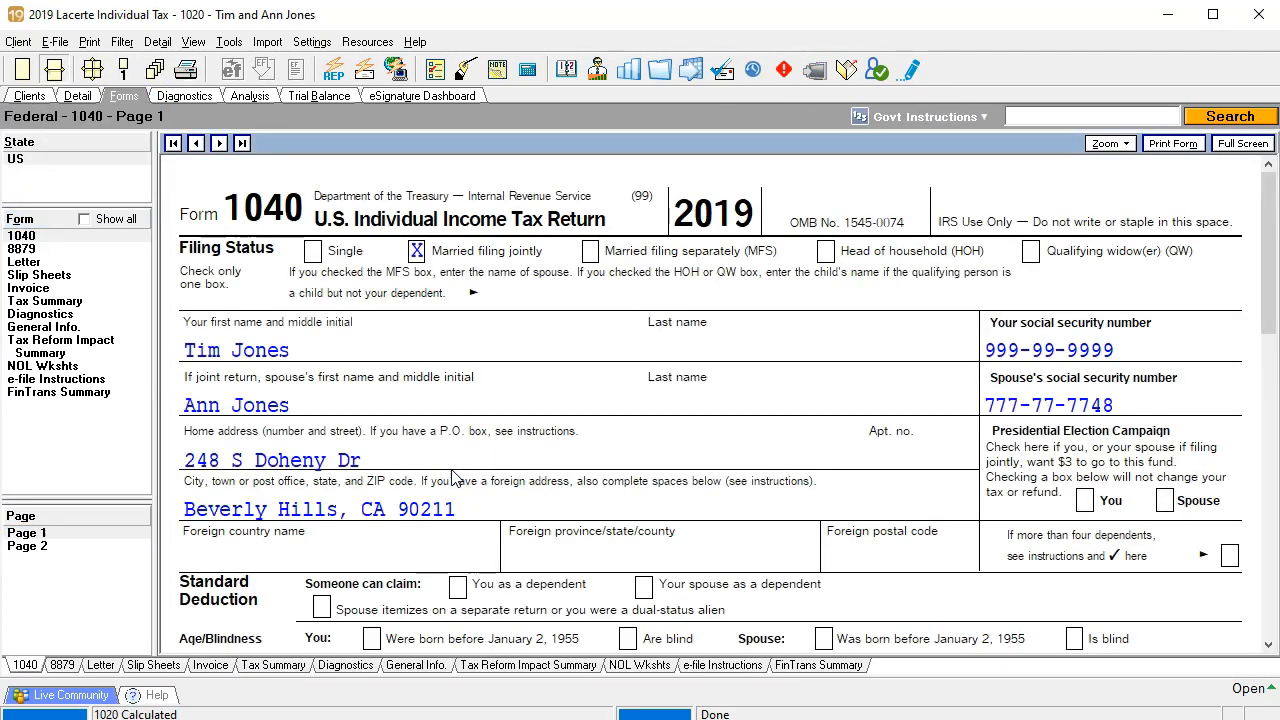
pyautogui.click(410, 247)
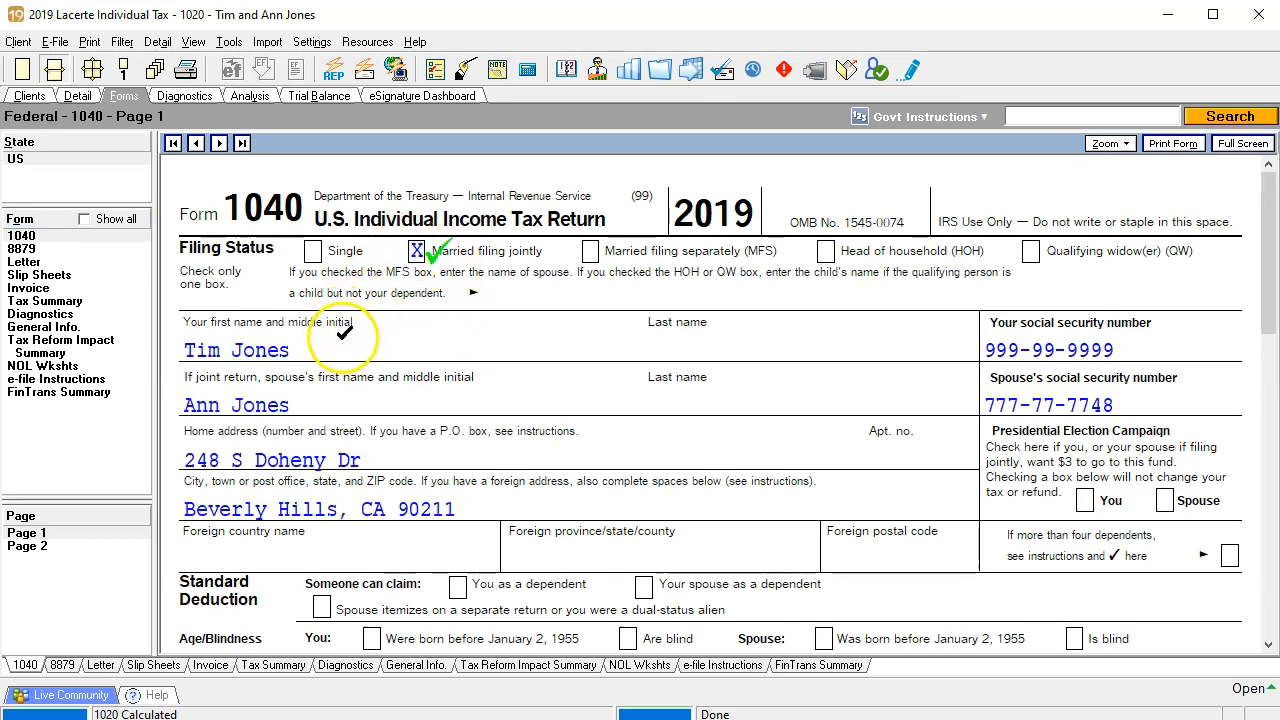
pyautogui.click(330, 392)
pyautogui.click(1141, 336)
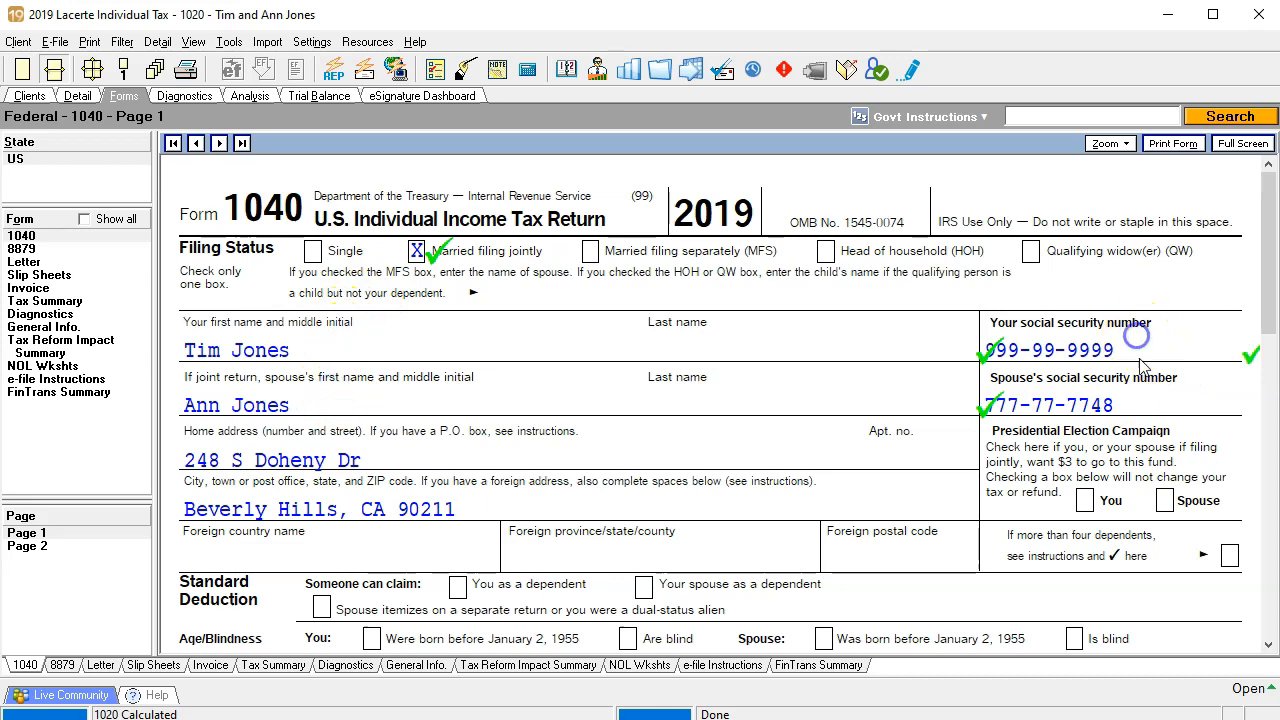
pyautogui.click(1139, 409)
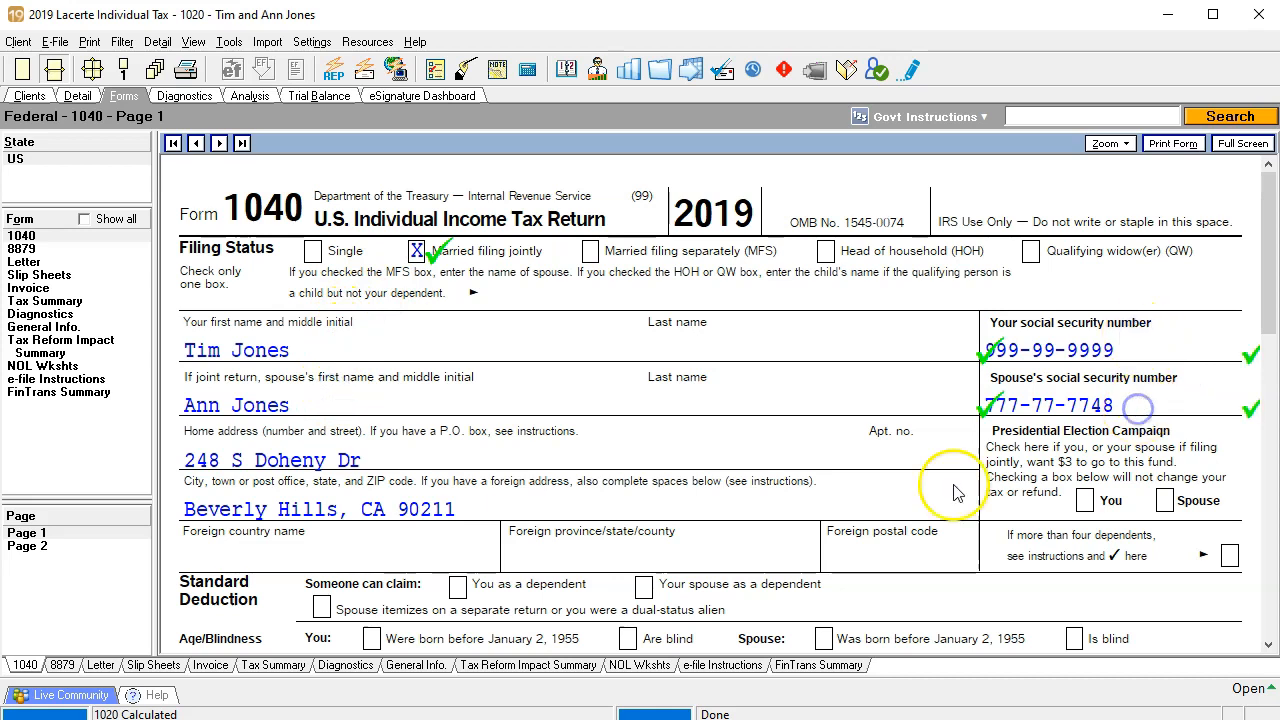
pyautogui.click(448, 450)
pyautogui.click(466, 500)
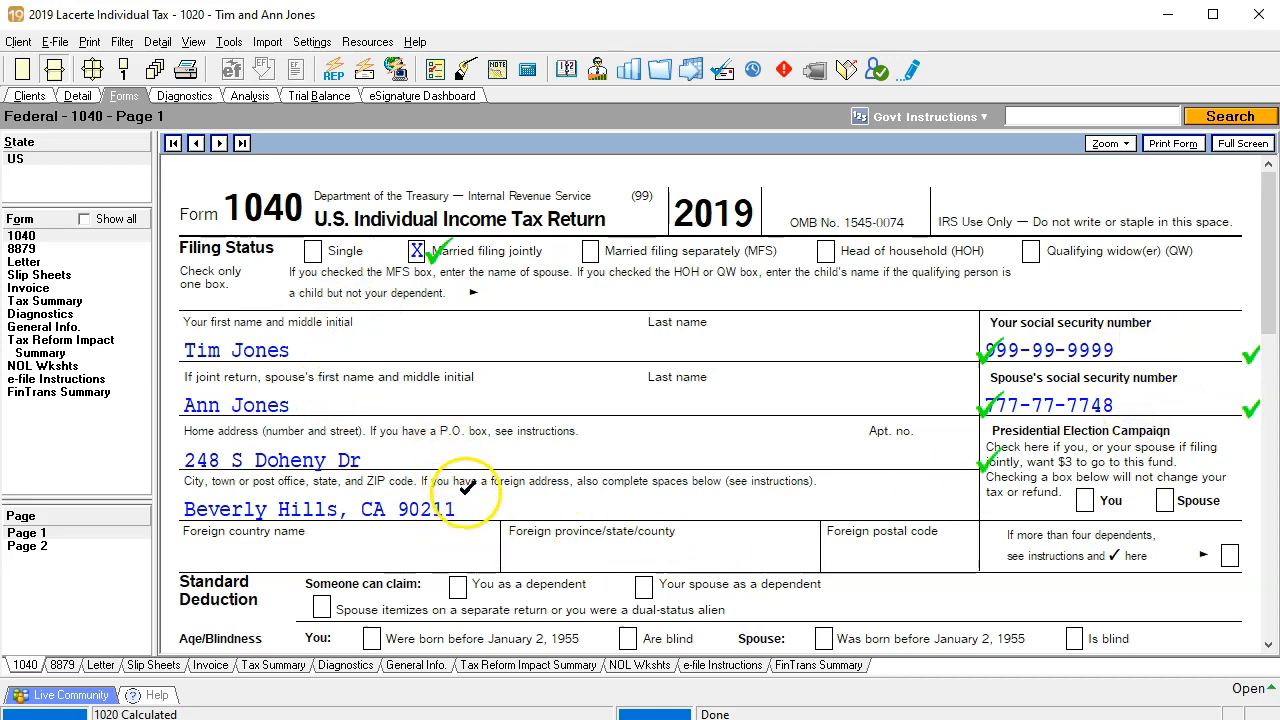
pyautogui.scroll(-1, 477, 510)
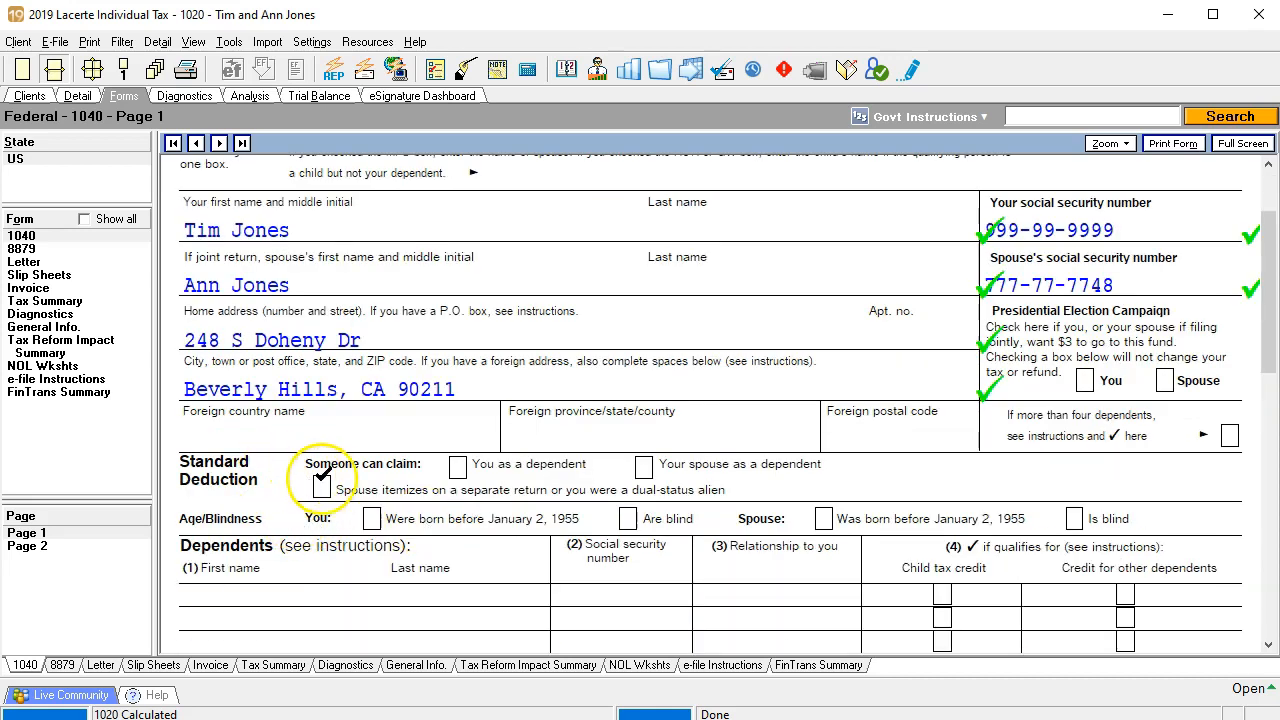
pyautogui.scroll(-1, 337, 487)
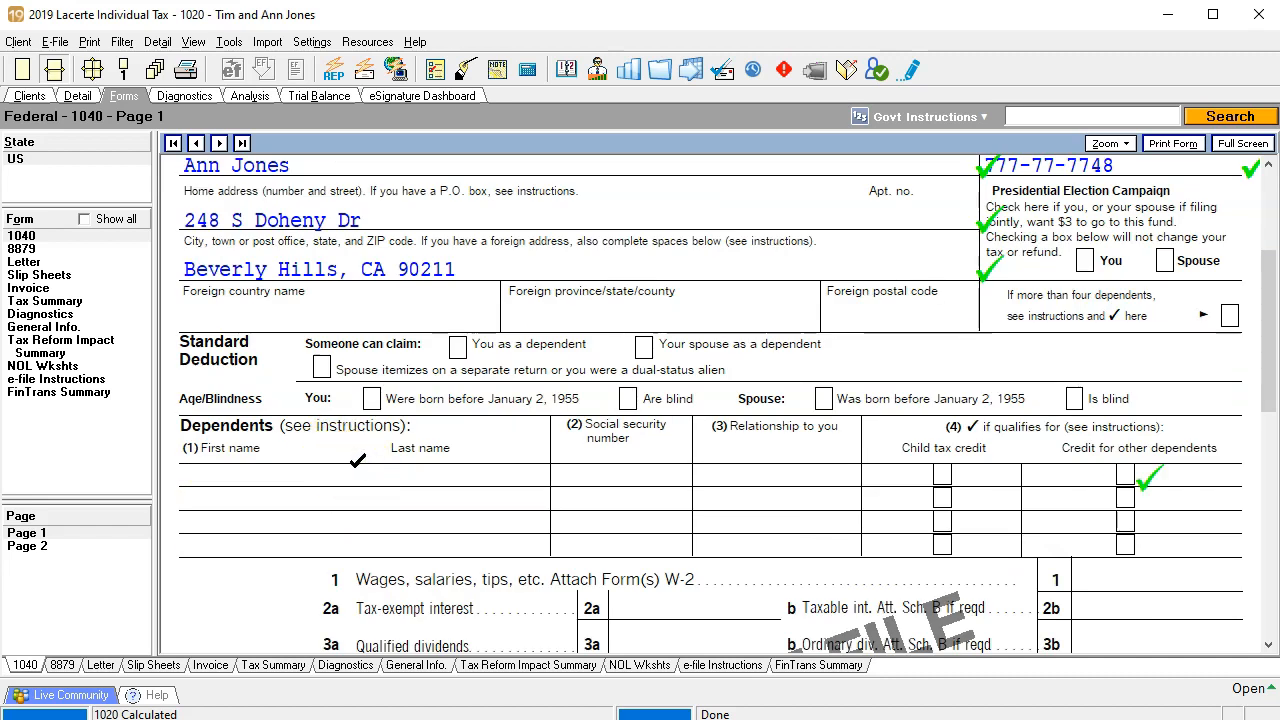
pyautogui.scroll(-2, 360, 470)
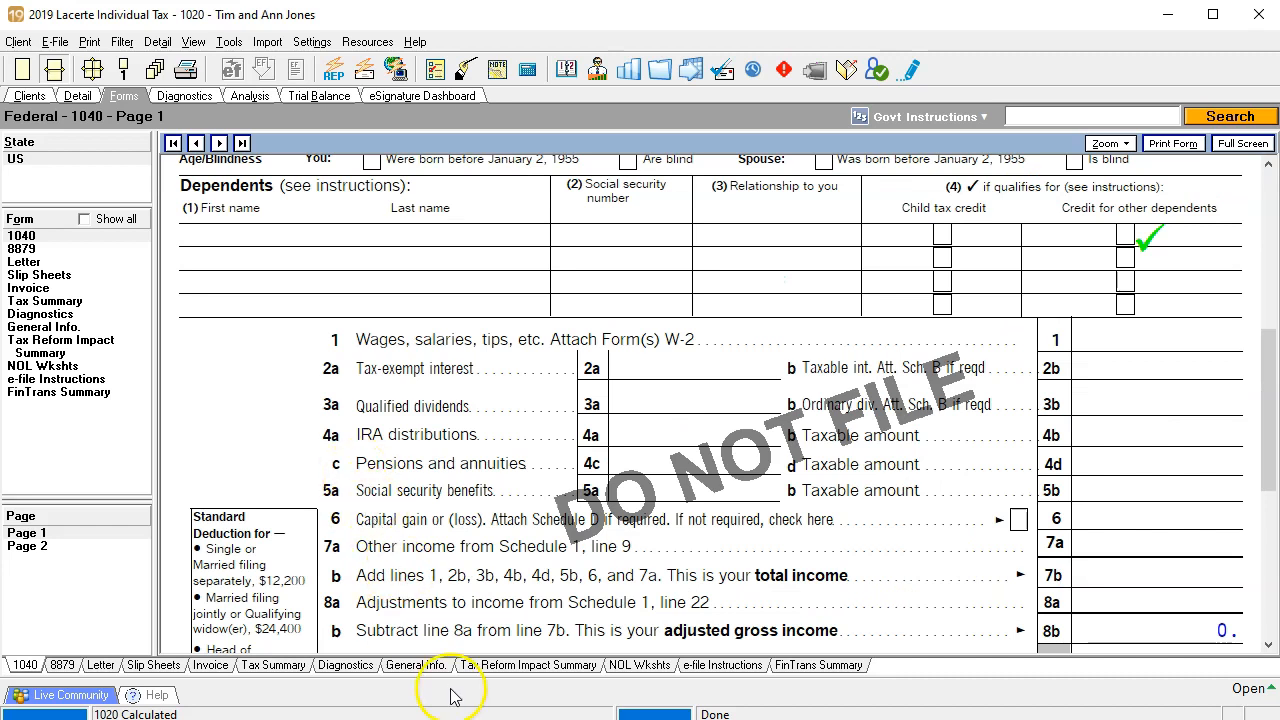
# Step: Switch to the Tax Prob 1.4 workbook in Excel and check the box 1 wages of the first W-2 in cell C5
pyautogui.moveTo(656, 719)
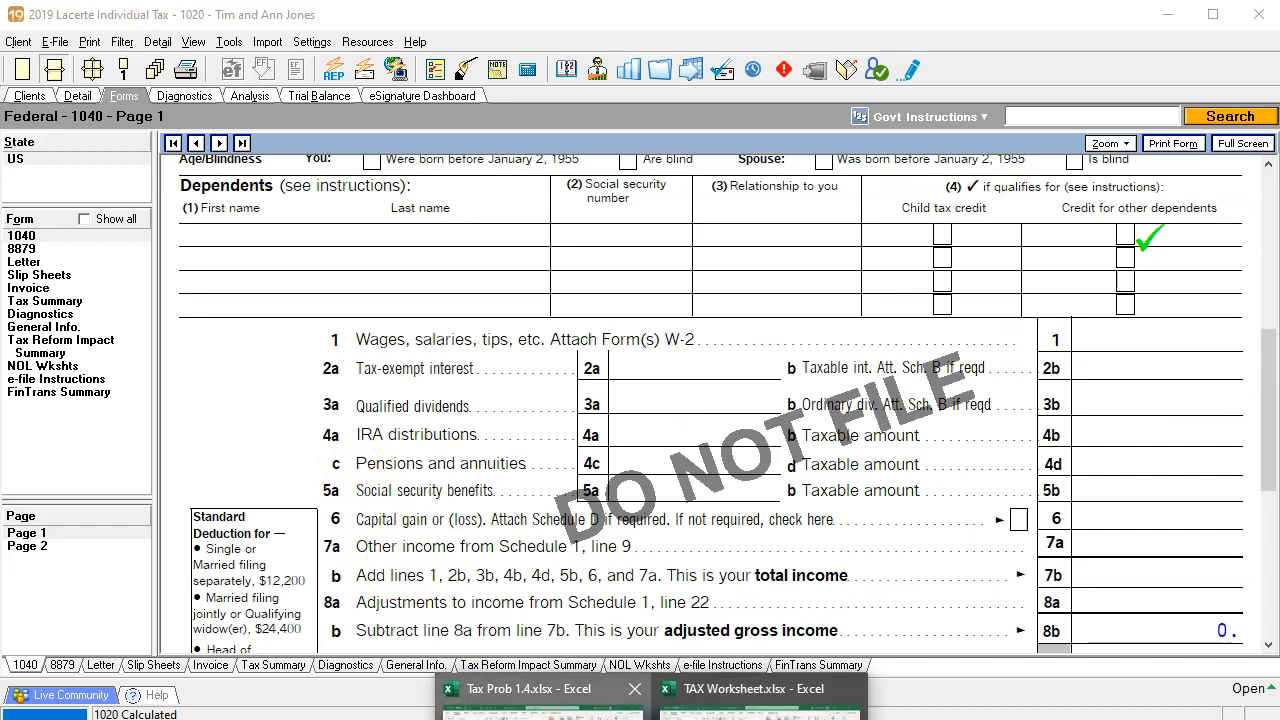
pyautogui.click(540, 690)
pyautogui.scroll(10, 529, 526)
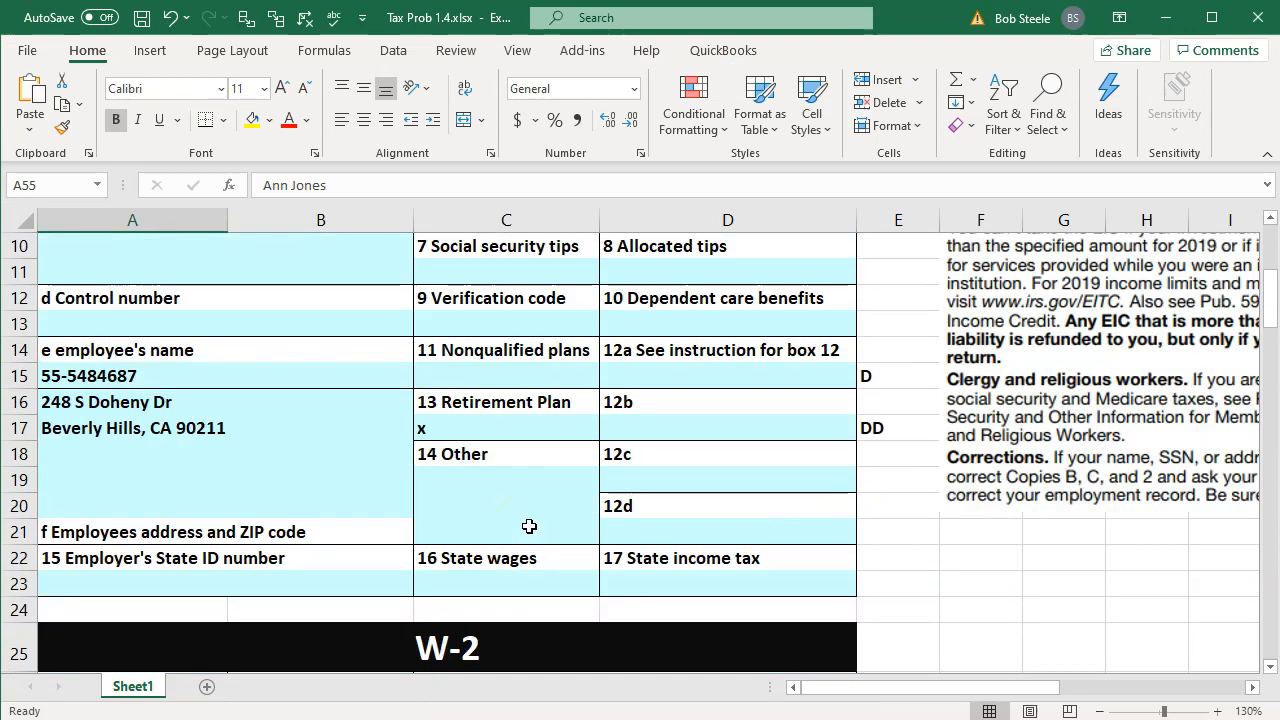
pyautogui.click(519, 376)
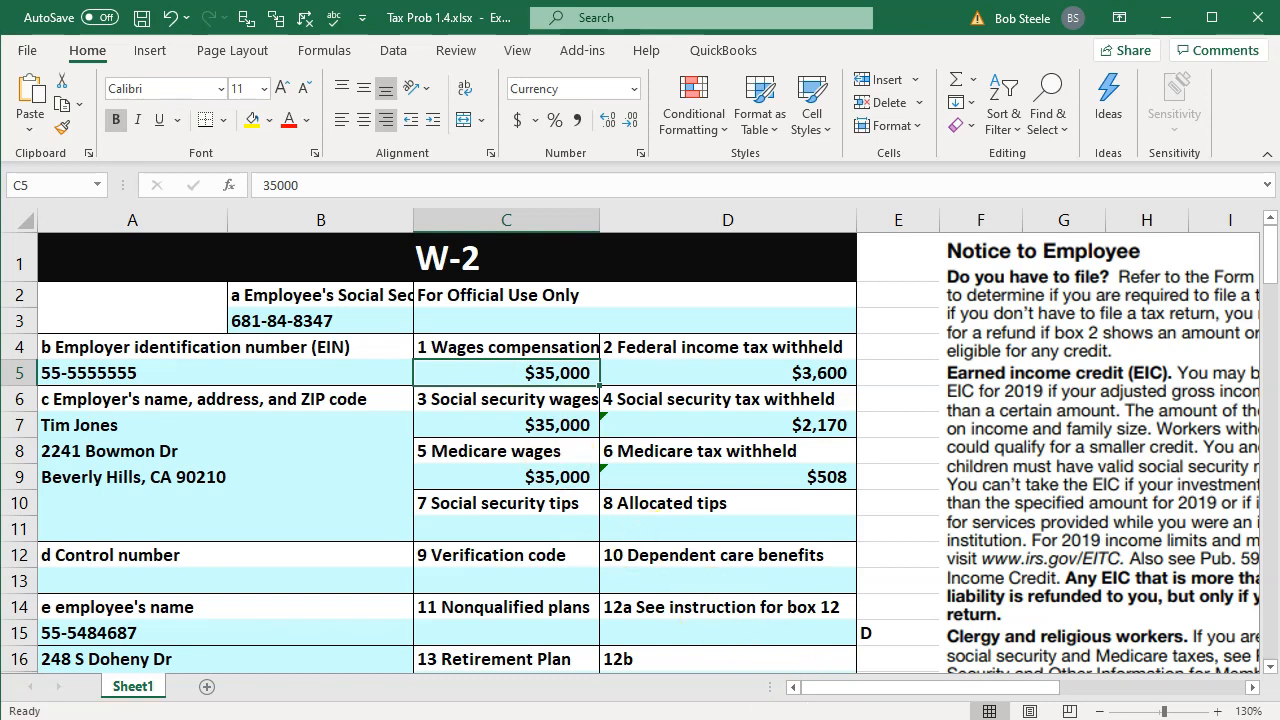
# Step: Return to Lacerte and fill in the first W-2 entry under wages with the employer name Job 1
pyautogui.hotkey('alt', 'Tab')
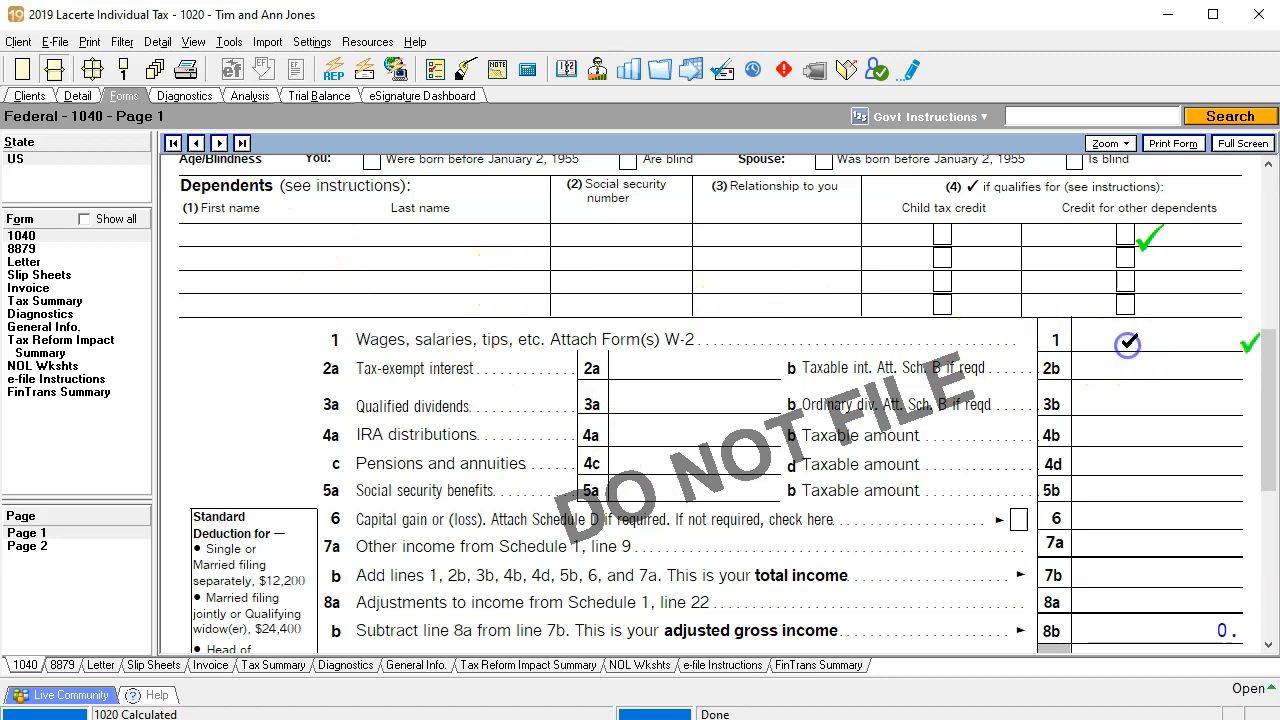
pyautogui.click(78, 96)
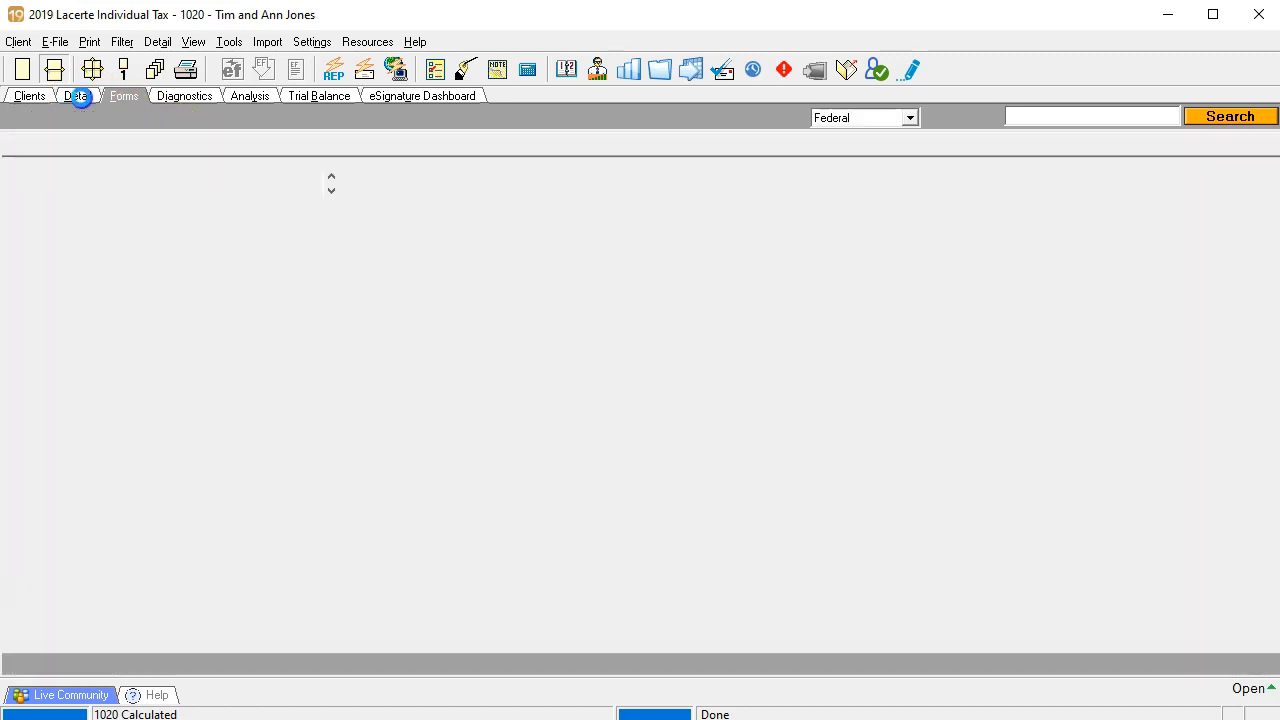
pyautogui.click(200, 144)
pyautogui.click(206, 167)
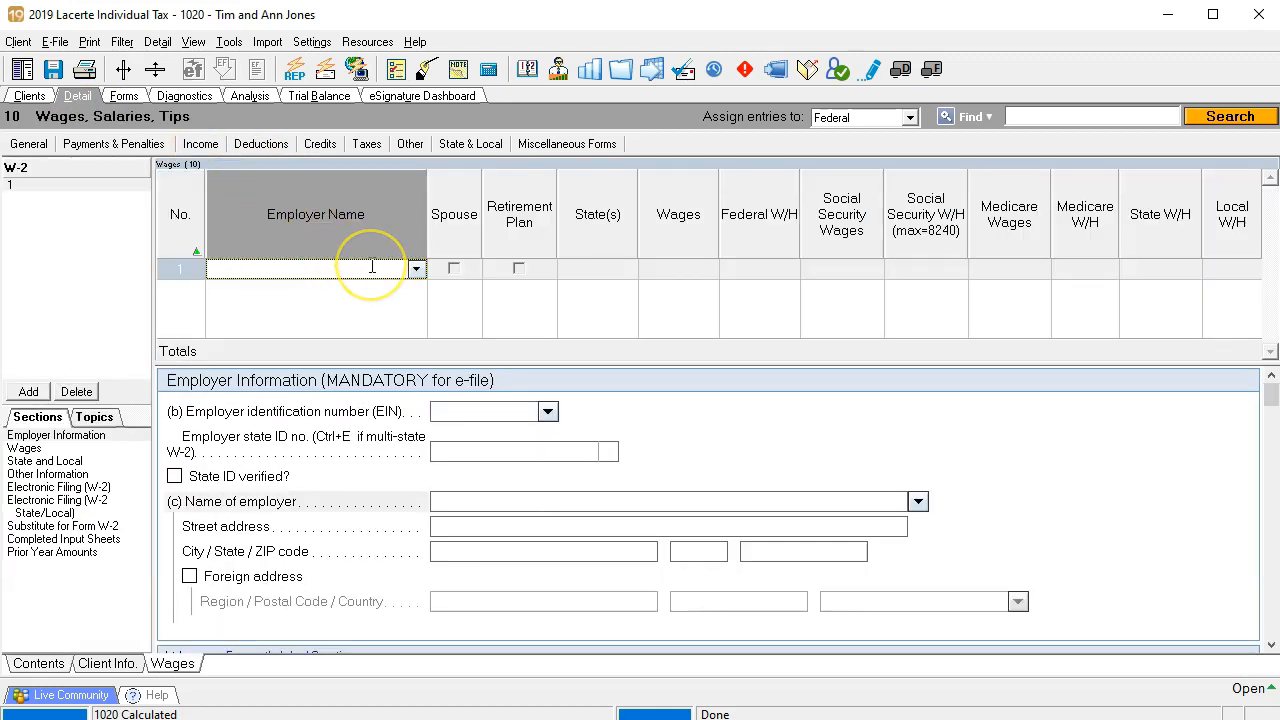
pyautogui.write('Job 1')
pyautogui.press('Tab')
pyautogui.press('Tab')
pyautogui.press('Tab')
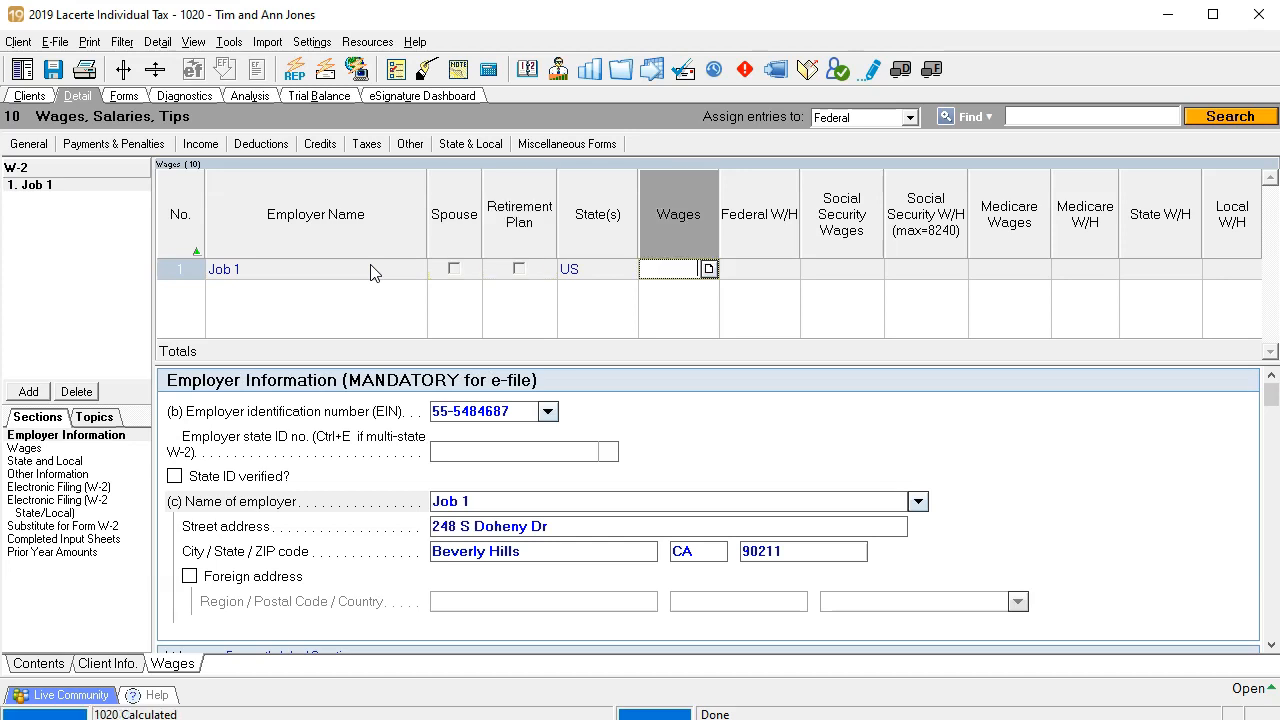
# Step: Enter wages of 35,000 and federal withholding of 3,600 for Job 1
pyautogui.click(651, 719)
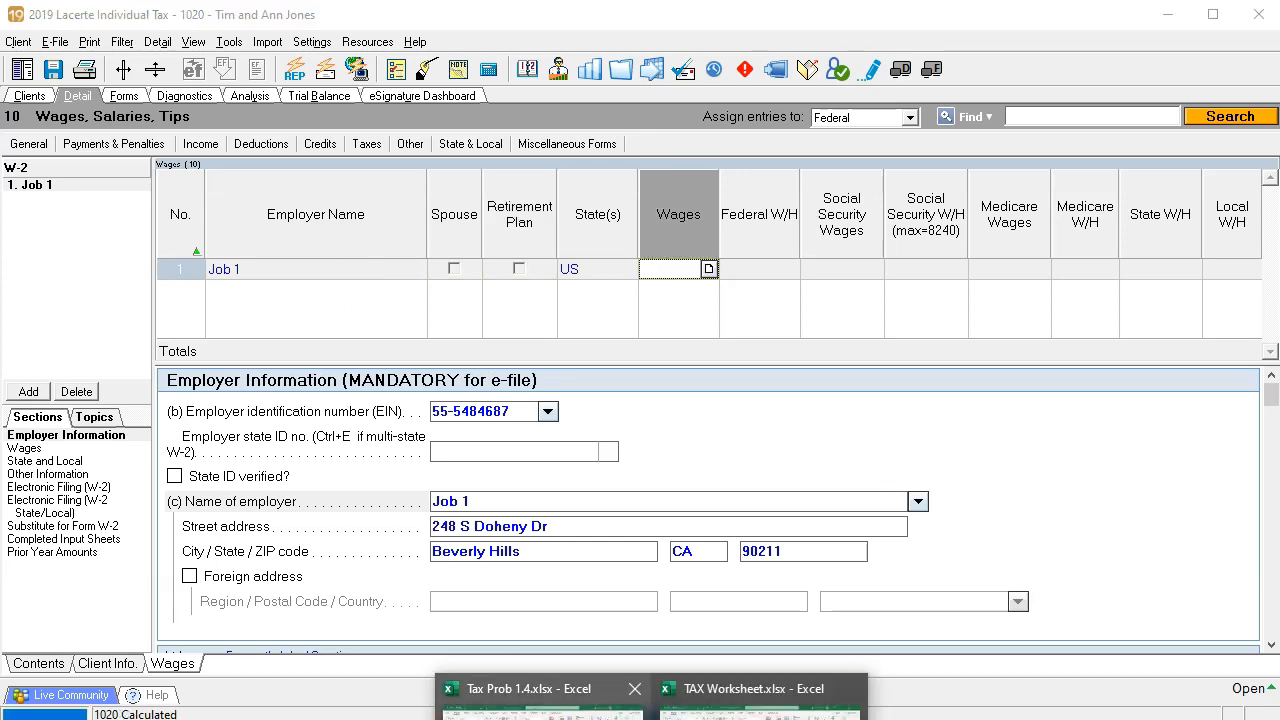
pyautogui.click(540, 702)
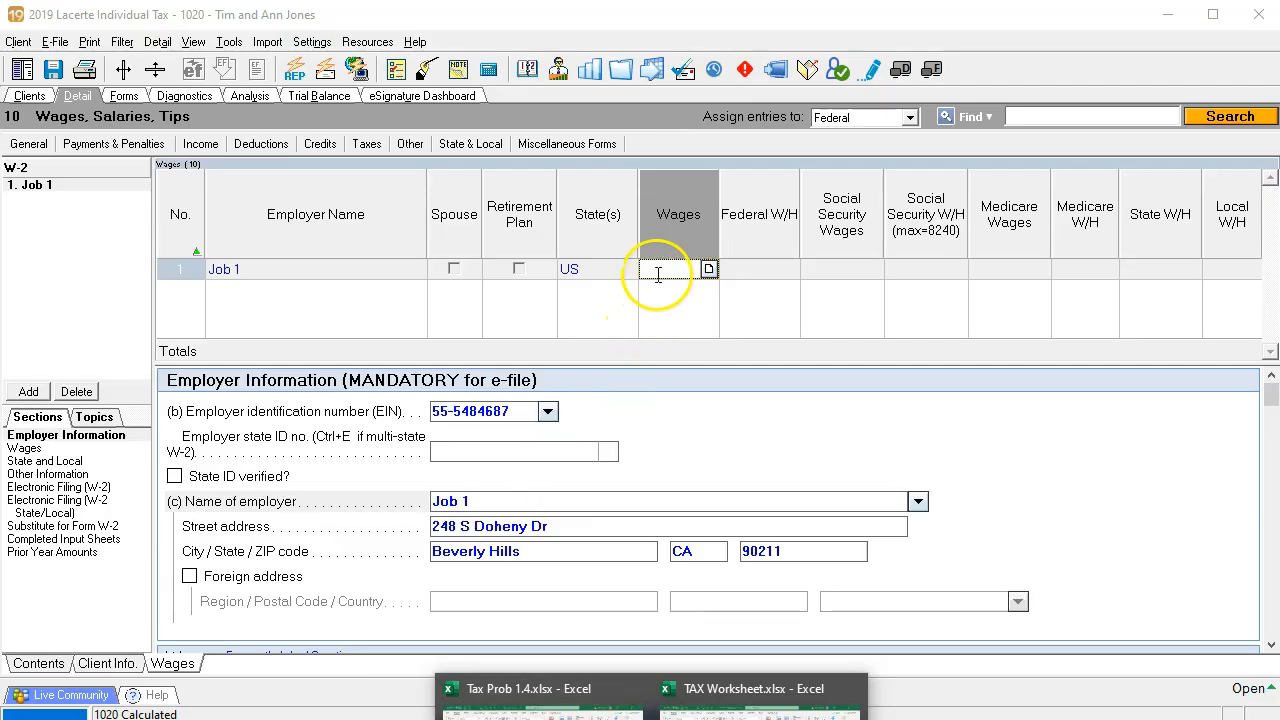
pyautogui.click(656, 273)
pyautogui.write('35800')
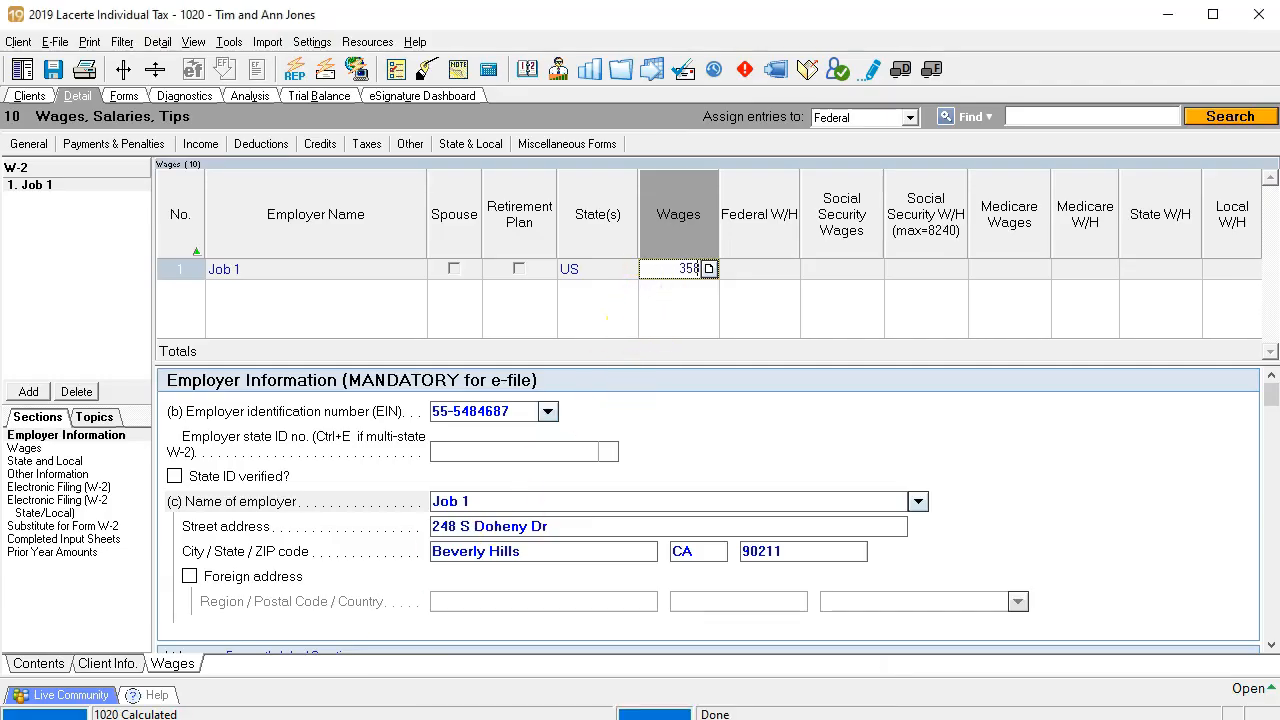
pyautogui.press('BackSpace')
pyautogui.press('BackSpace')
pyautogui.press('BackSpace')
pyautogui.write('000')
pyautogui.press('Tab')
pyautogui.write('3600')
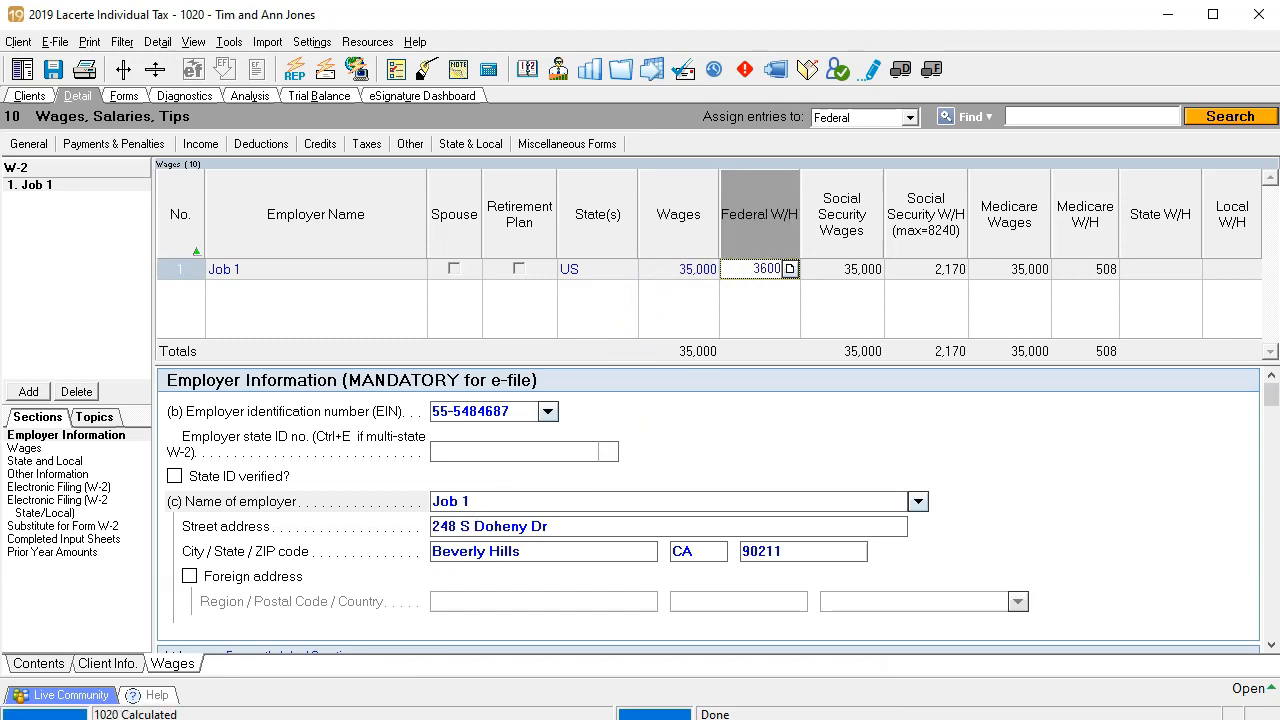
pyautogui.press('Tab')
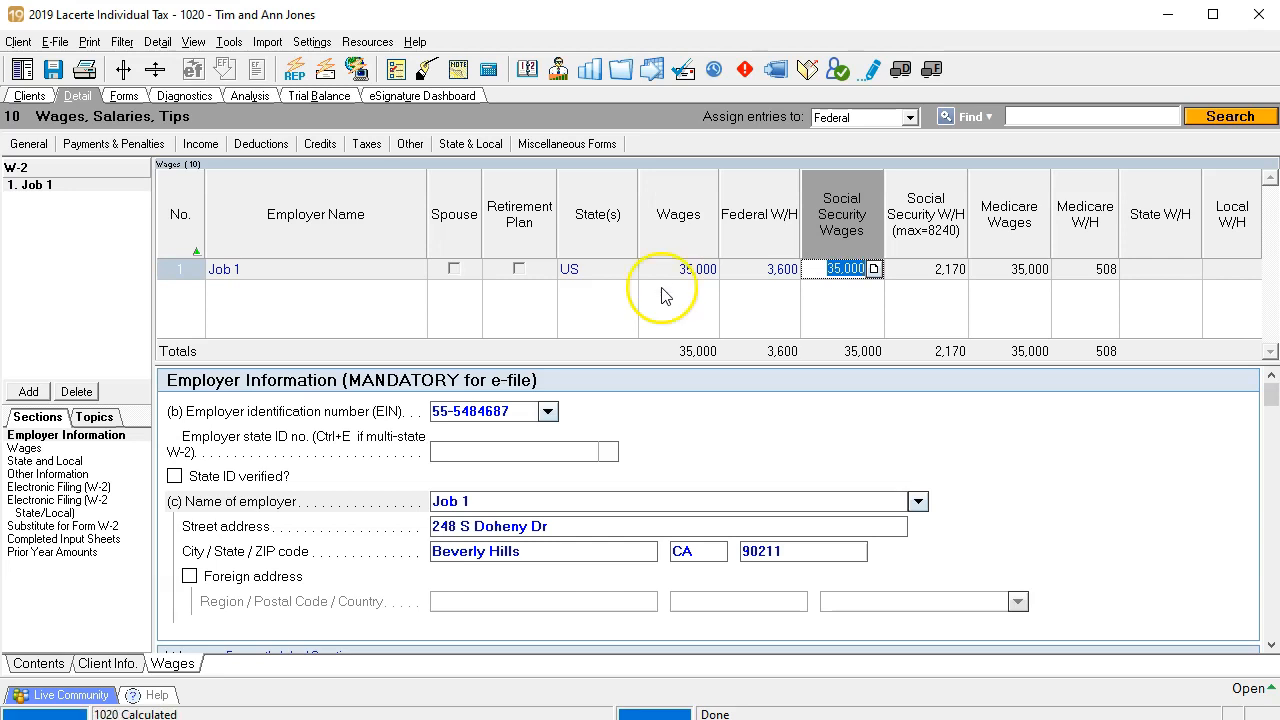
# Step: Check the wages, Social Security and Medicare wages and withholding amounts on the Job 1 W-2 entry
pyautogui.click(700, 272)
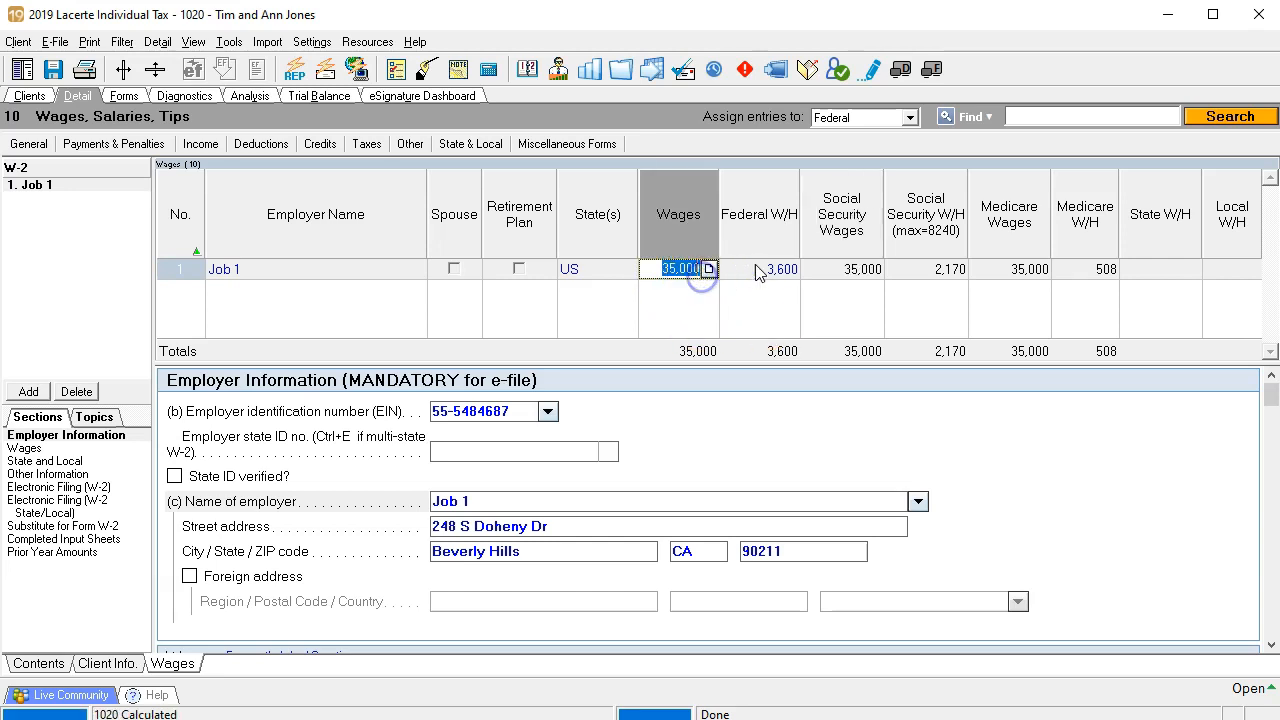
pyautogui.click(847, 268)
pyautogui.click(1005, 268)
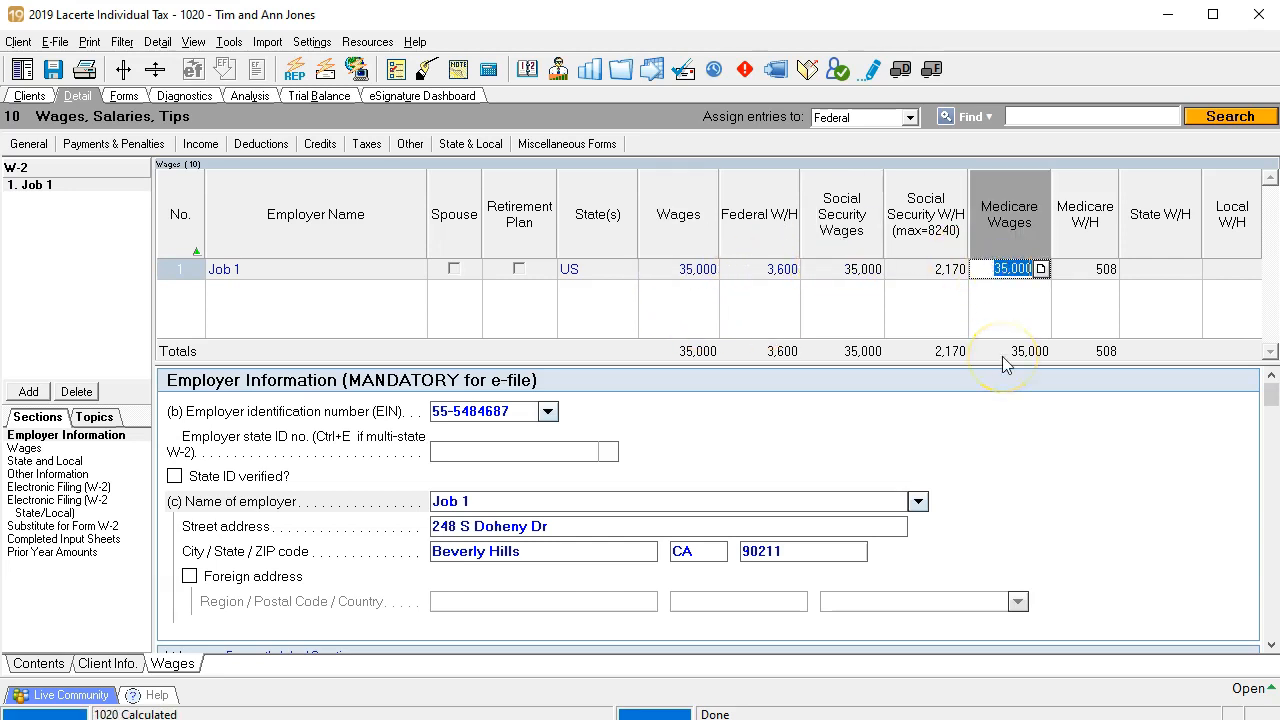
pyautogui.click(870, 268)
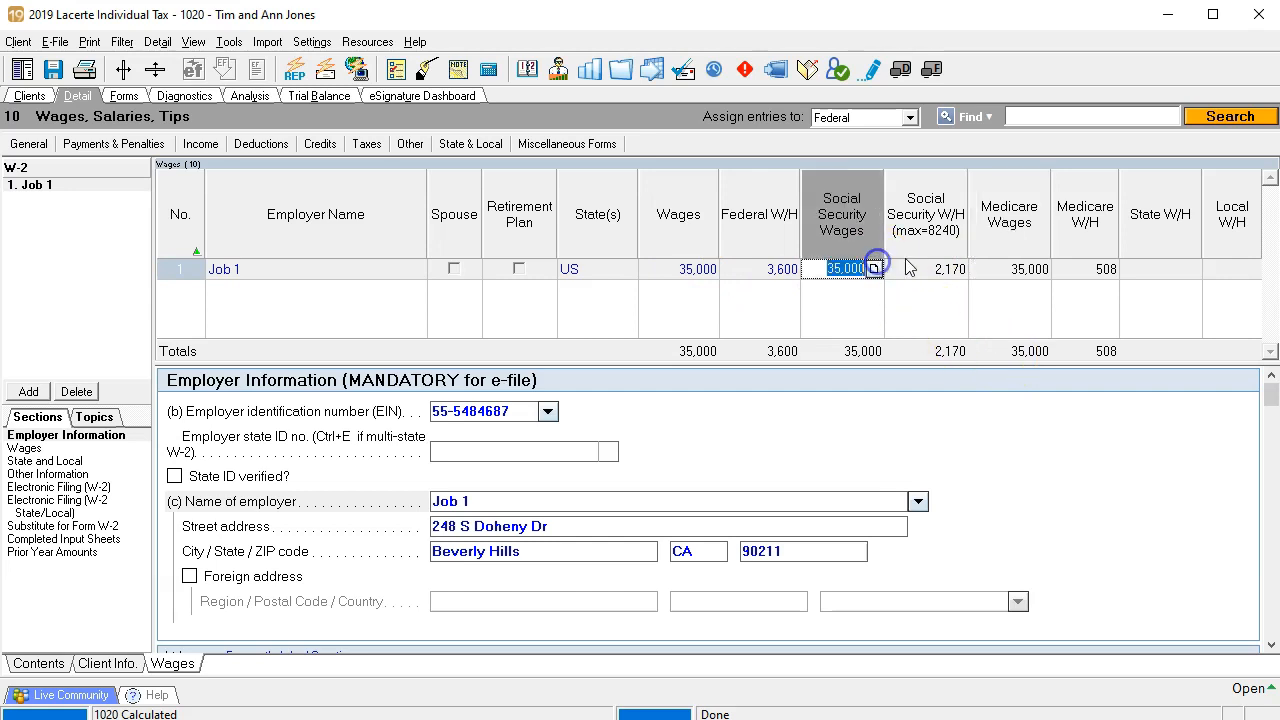
pyautogui.click(1020, 268)
pyautogui.click(935, 269)
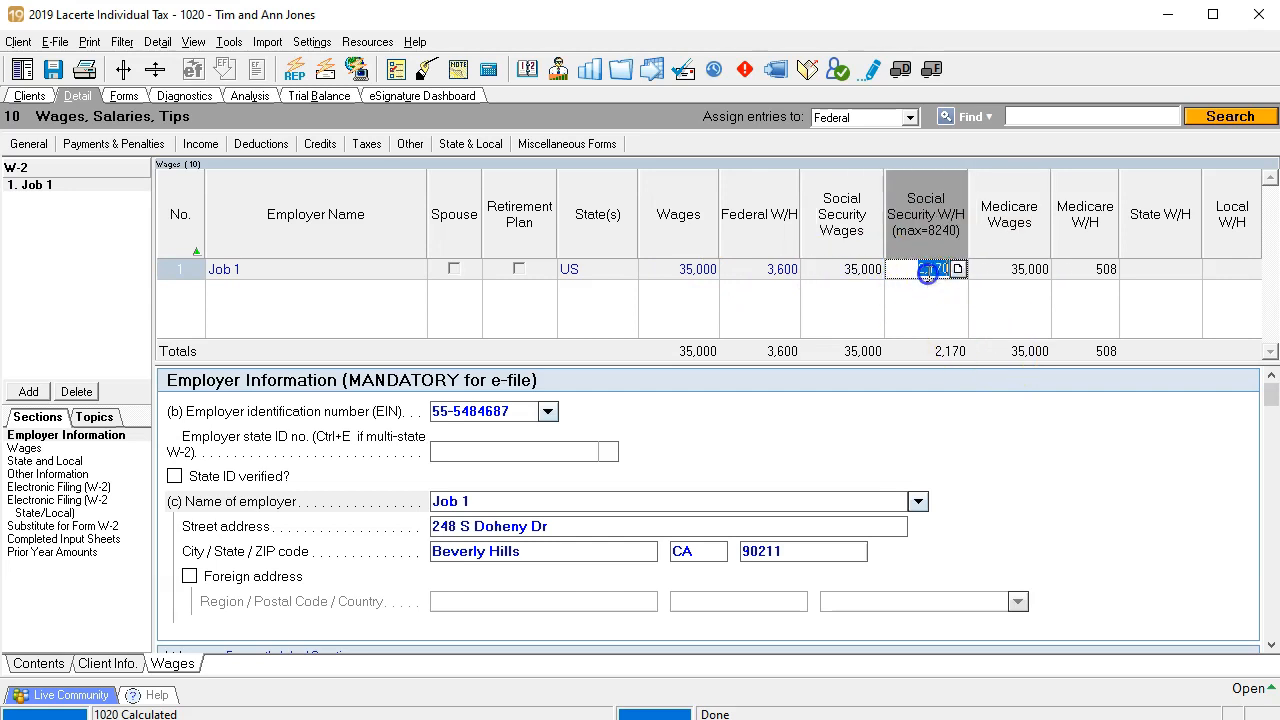
pyautogui.click(1075, 269)
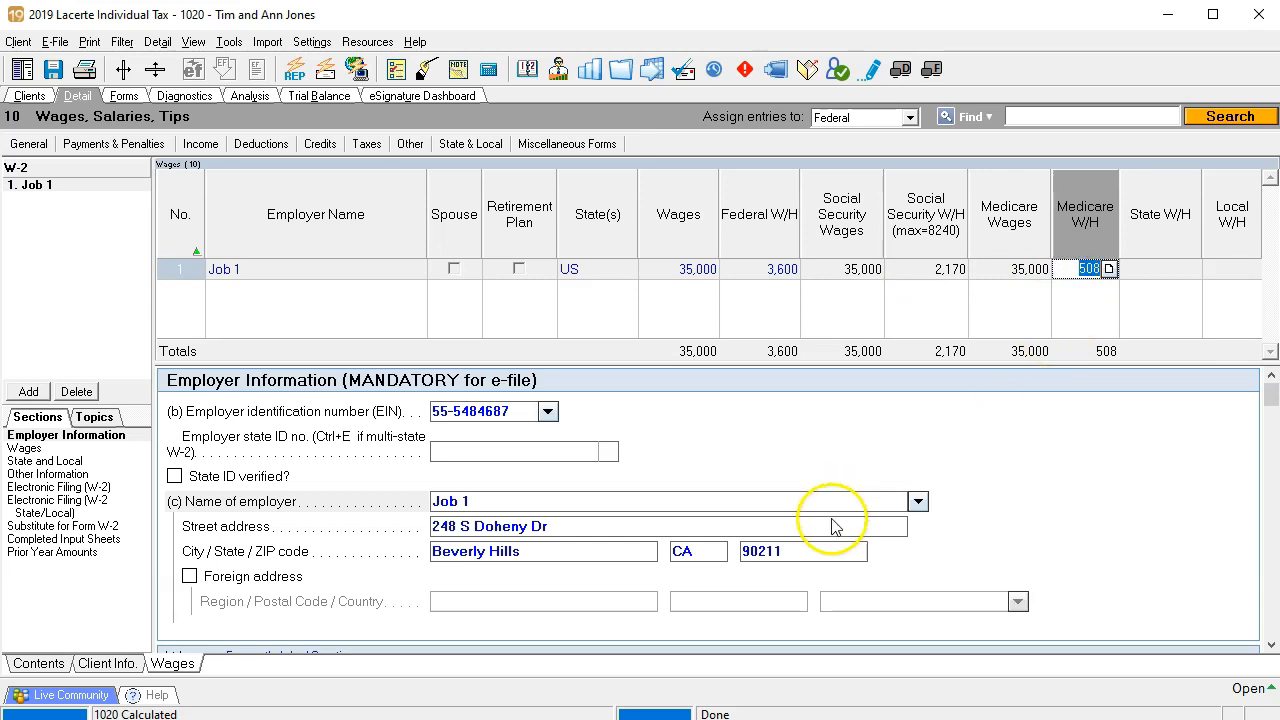
# Step: Compare the first W-2 in the Tax Prob 1.4 workbook in Excel with the Job 1 entry, and return to Lacerte
pyautogui.click(651, 719)
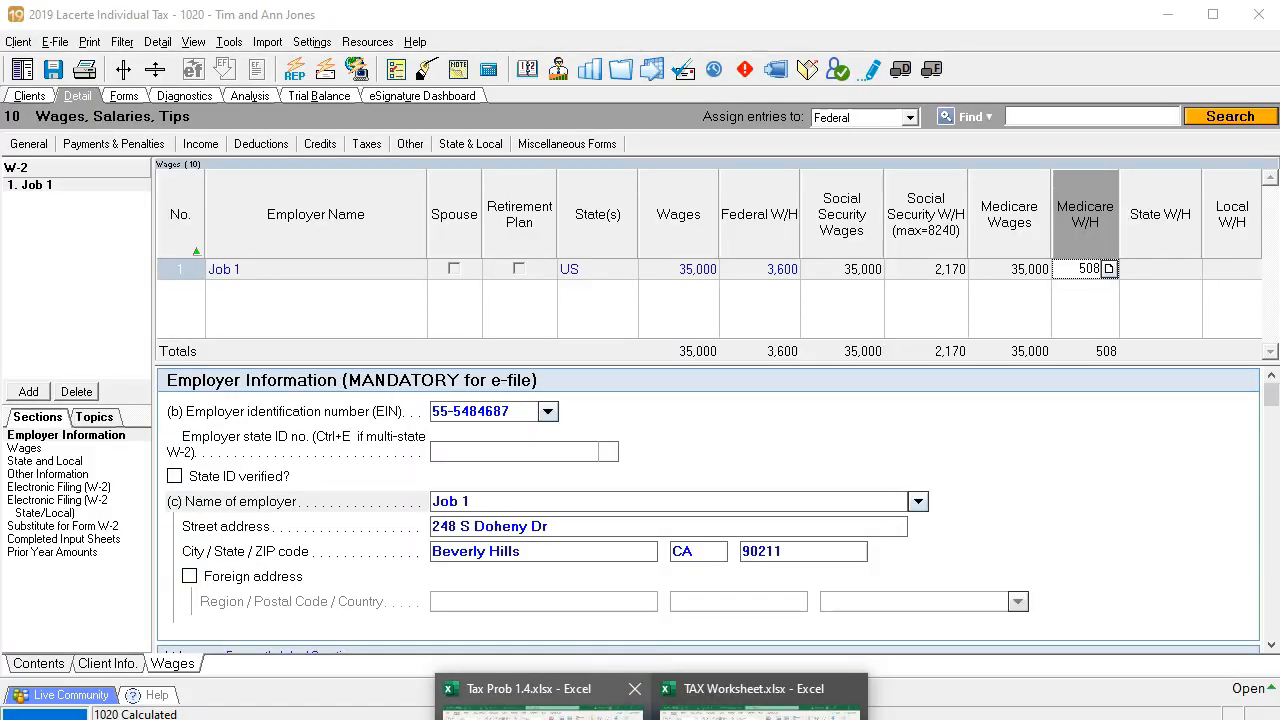
pyautogui.click(540, 705)
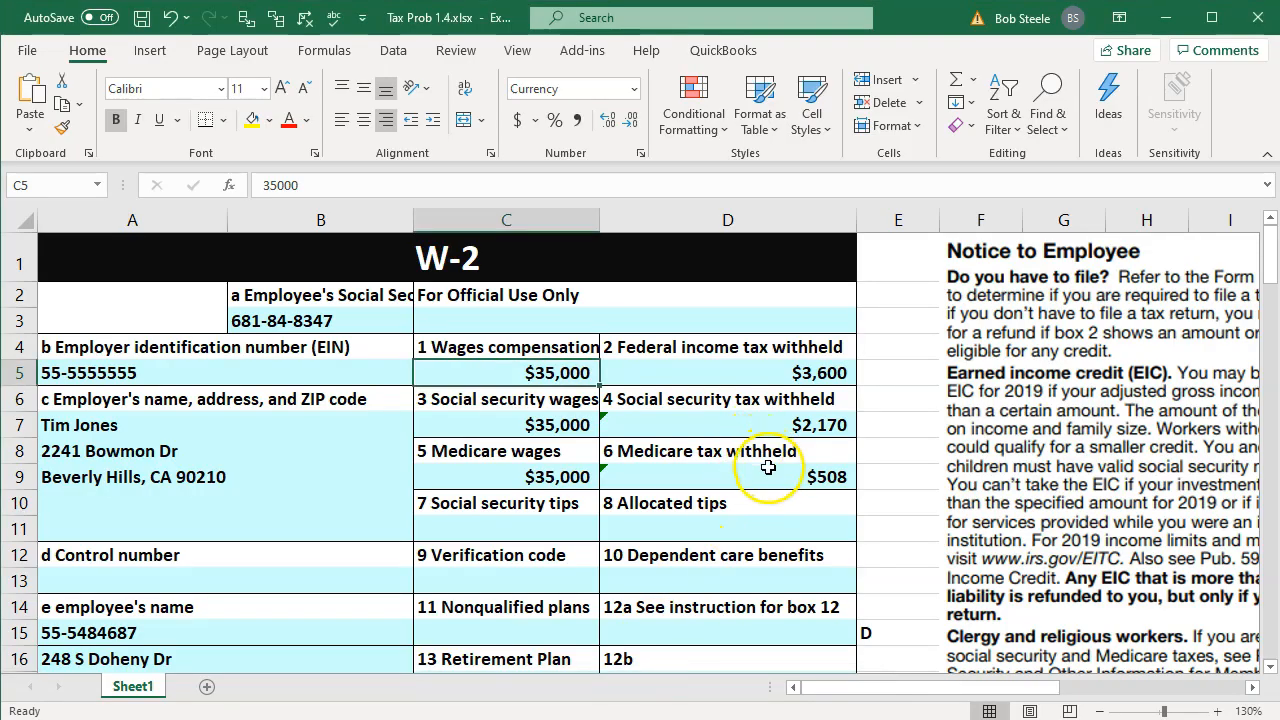
pyautogui.click(1166, 17)
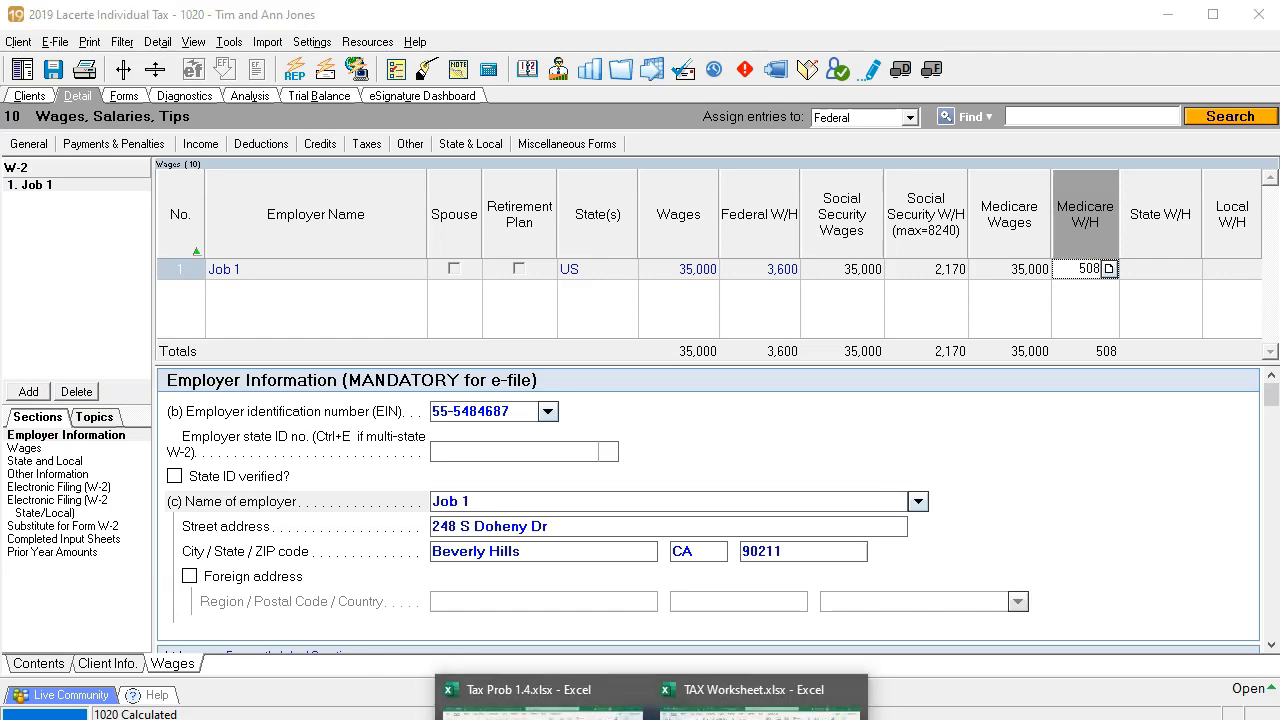
pyautogui.click(550, 688)
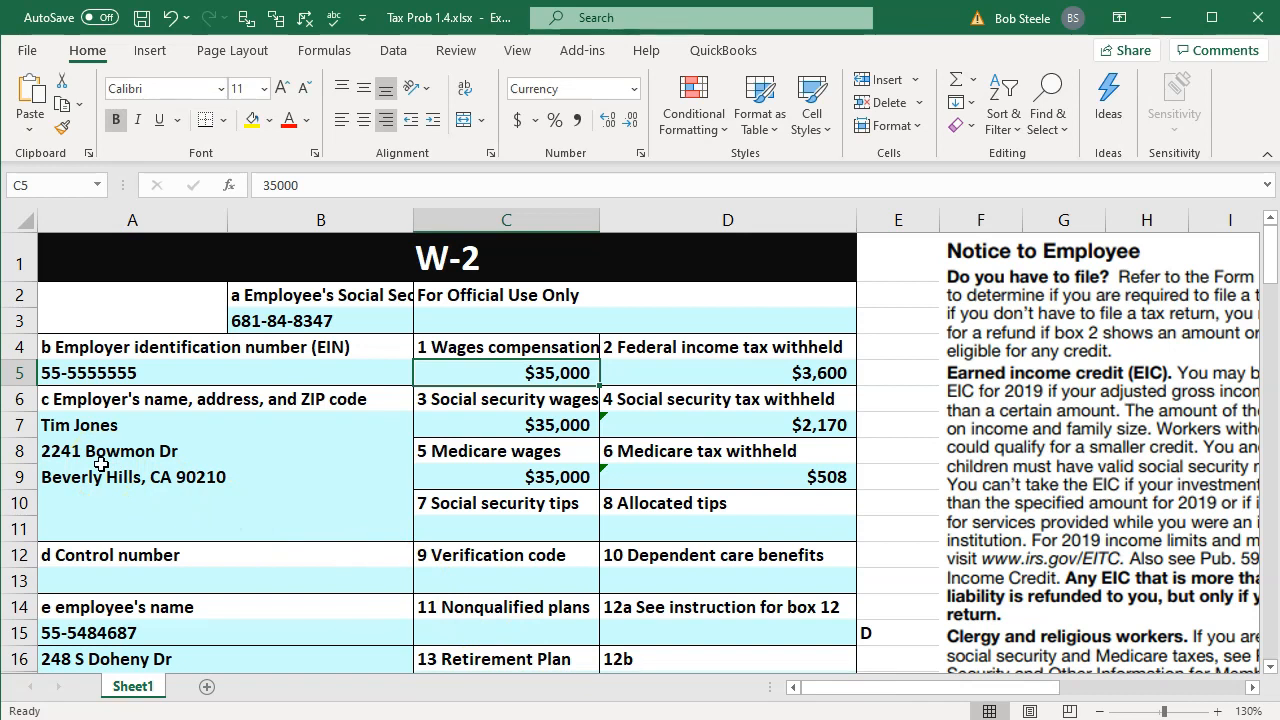
pyautogui.click(1146, 22)
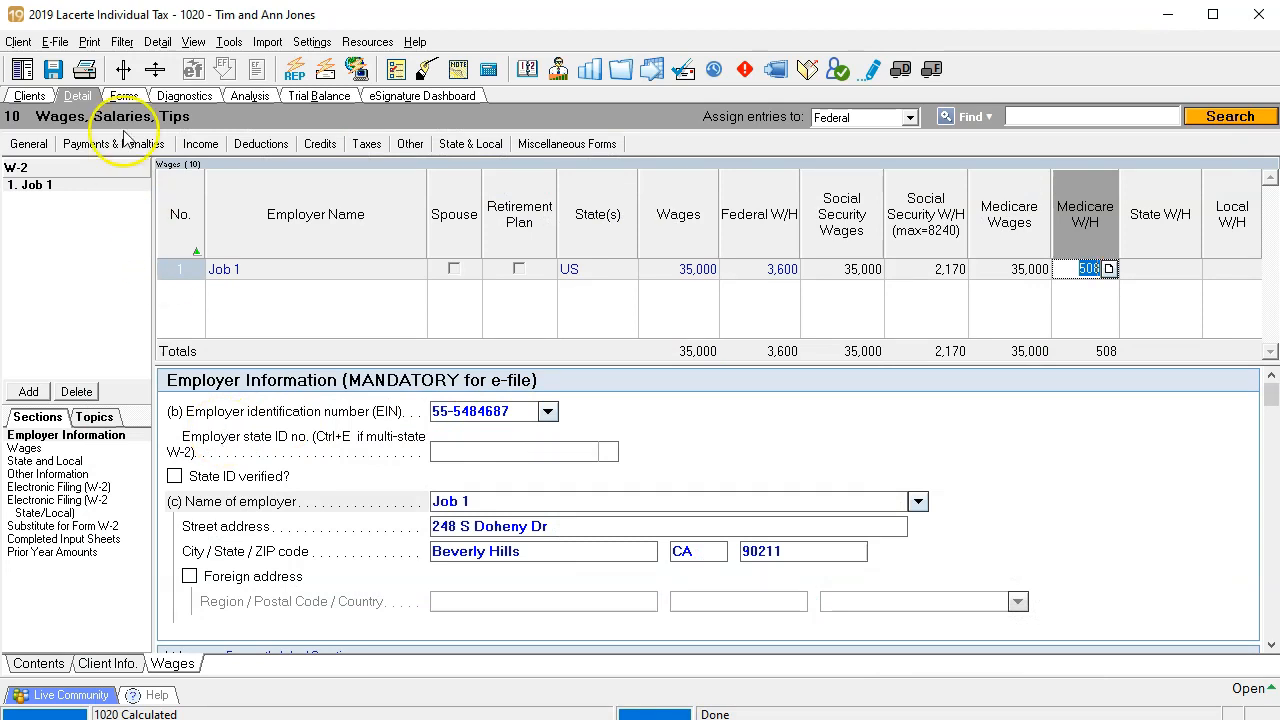
# Step: Open Form 1040 page 1 and review the taxpayer information, wages line and total income
pyautogui.click(124, 96)
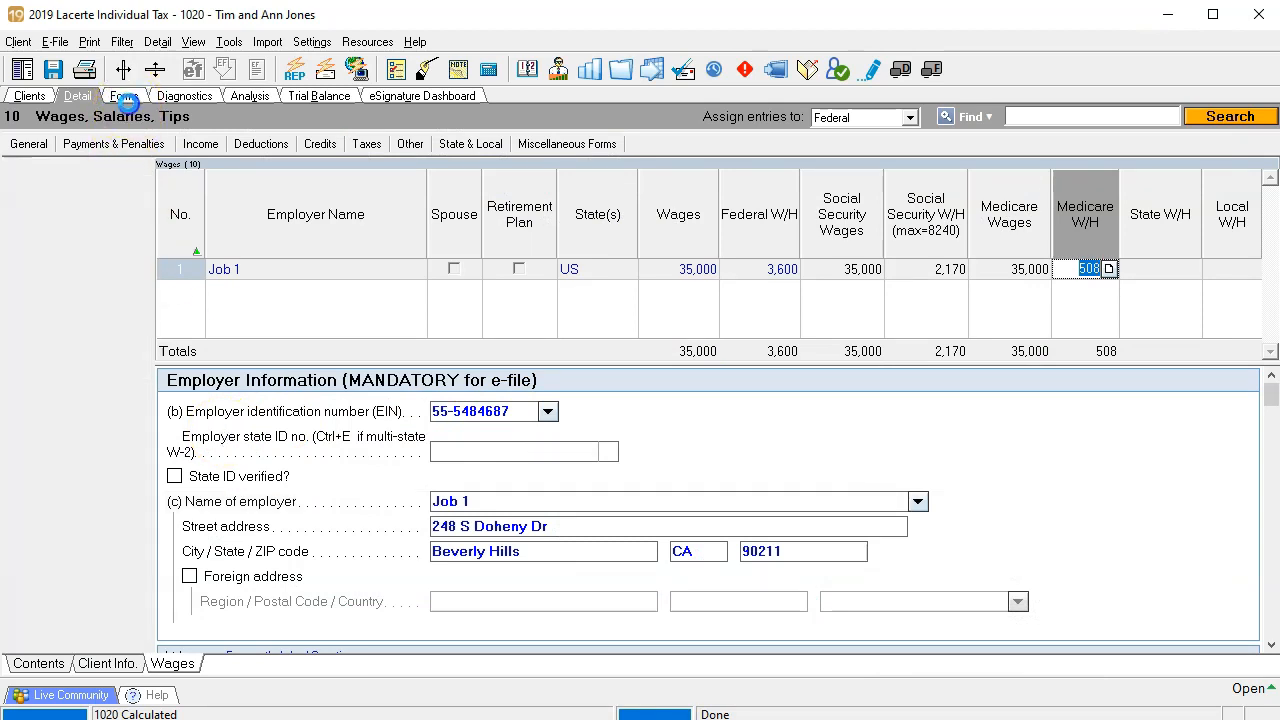
pyautogui.scroll(5, 405, 418)
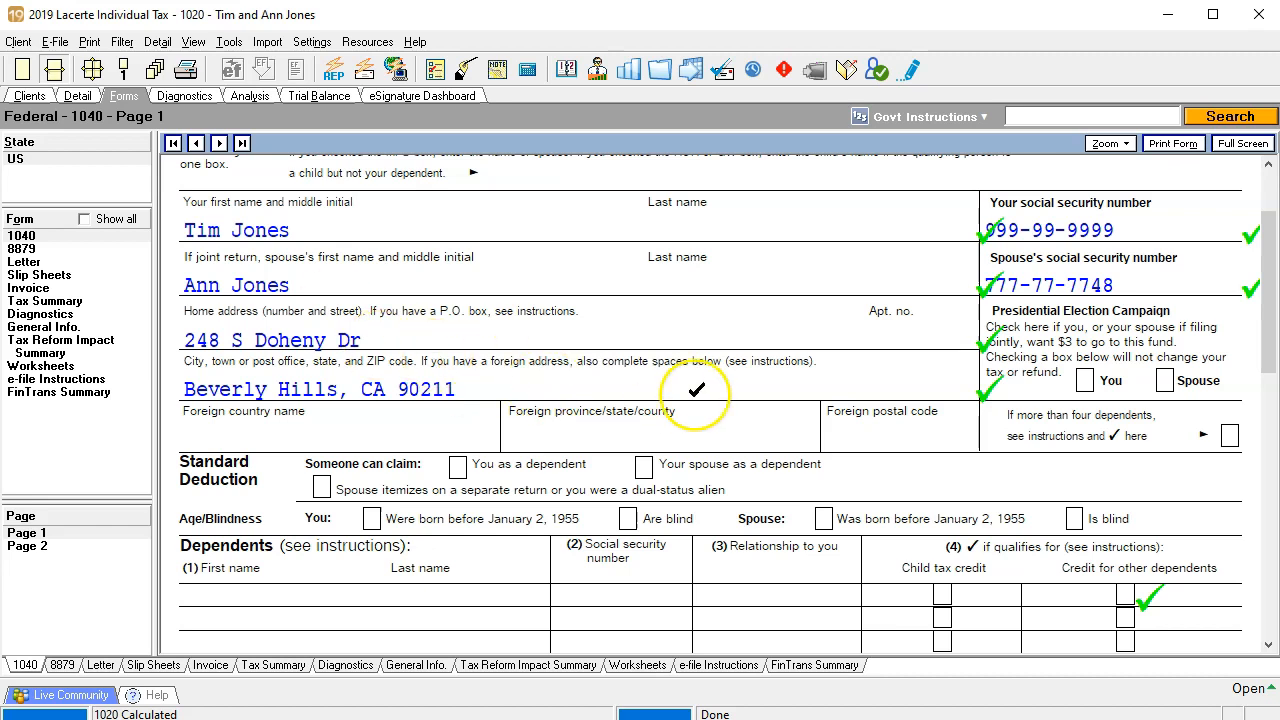
pyautogui.scroll(-8, 696, 389)
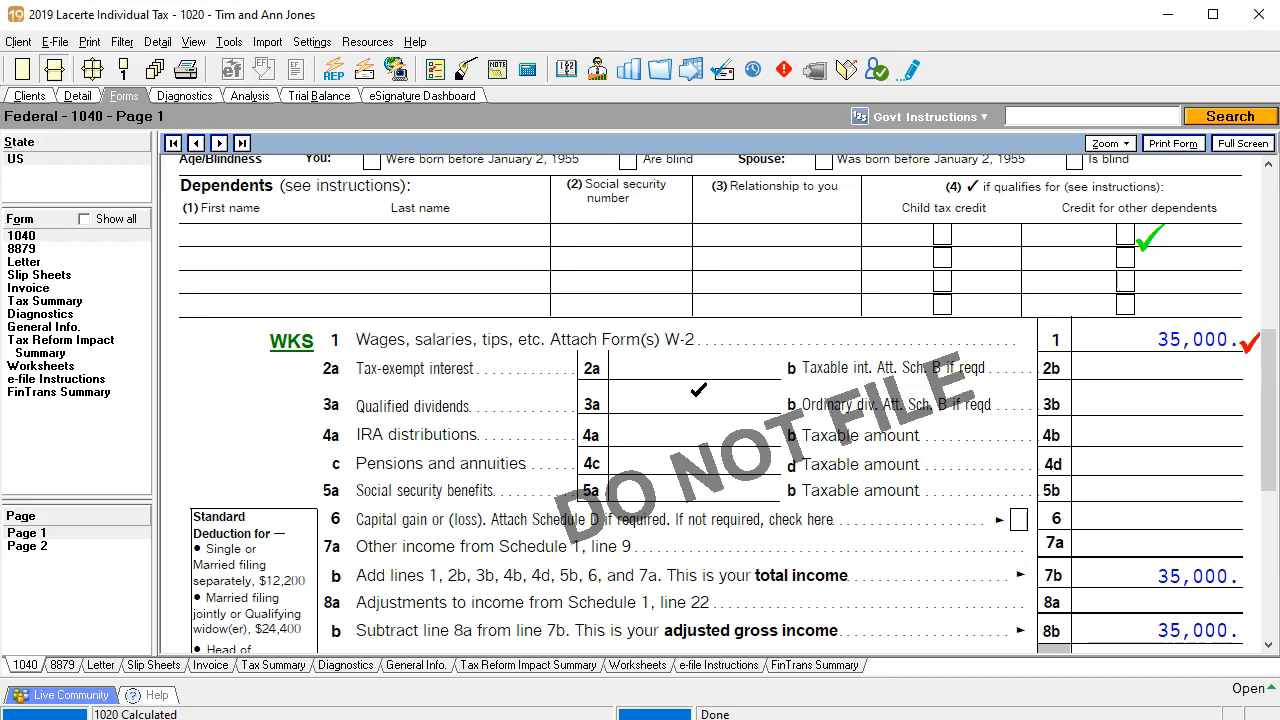
pyautogui.scroll(5, 700, 400)
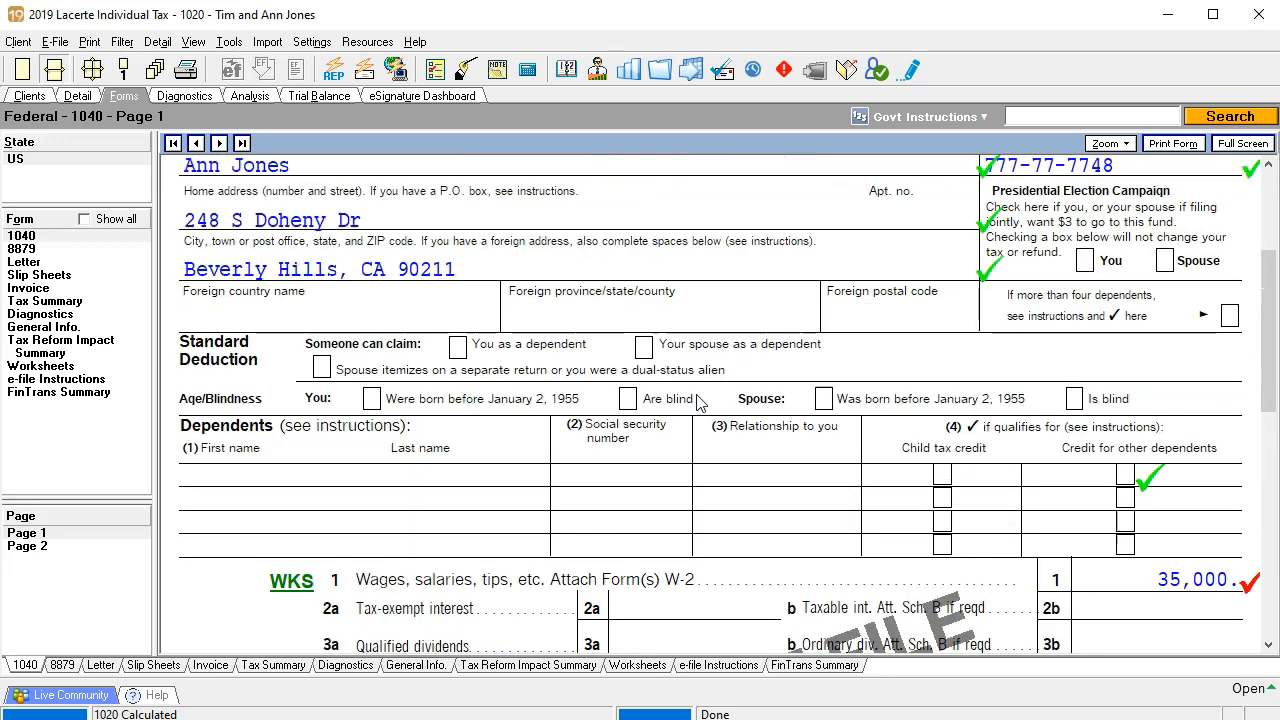
pyautogui.scroll(5, 698, 400)
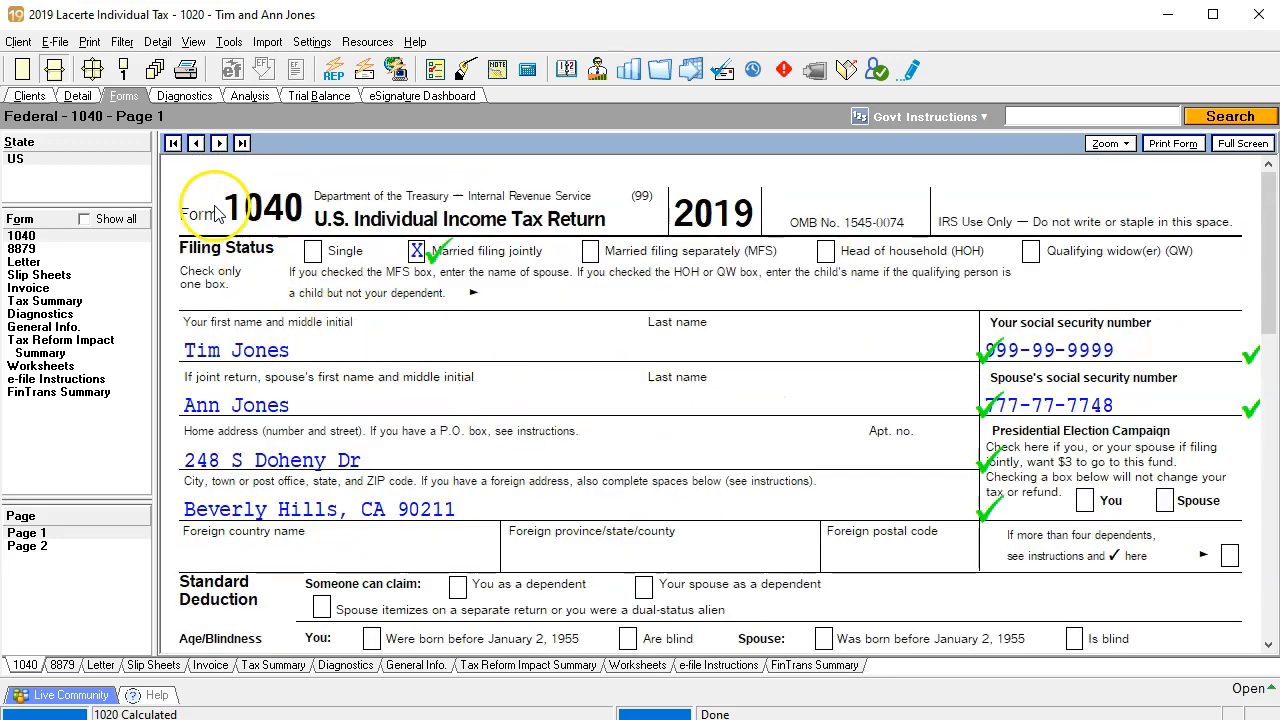
# Step: Return to the W-2 wages input and mark the Job 1 entry as the spouse's
pyautogui.click(78, 97)
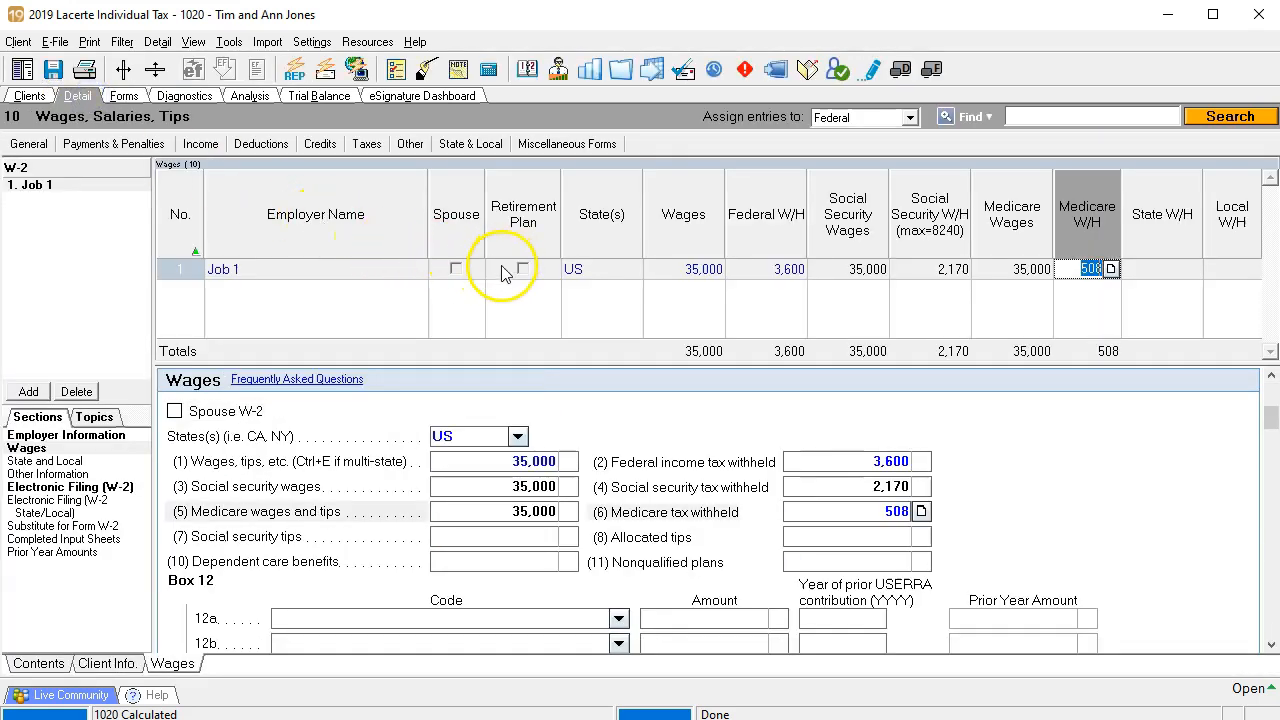
pyautogui.click(455, 268)
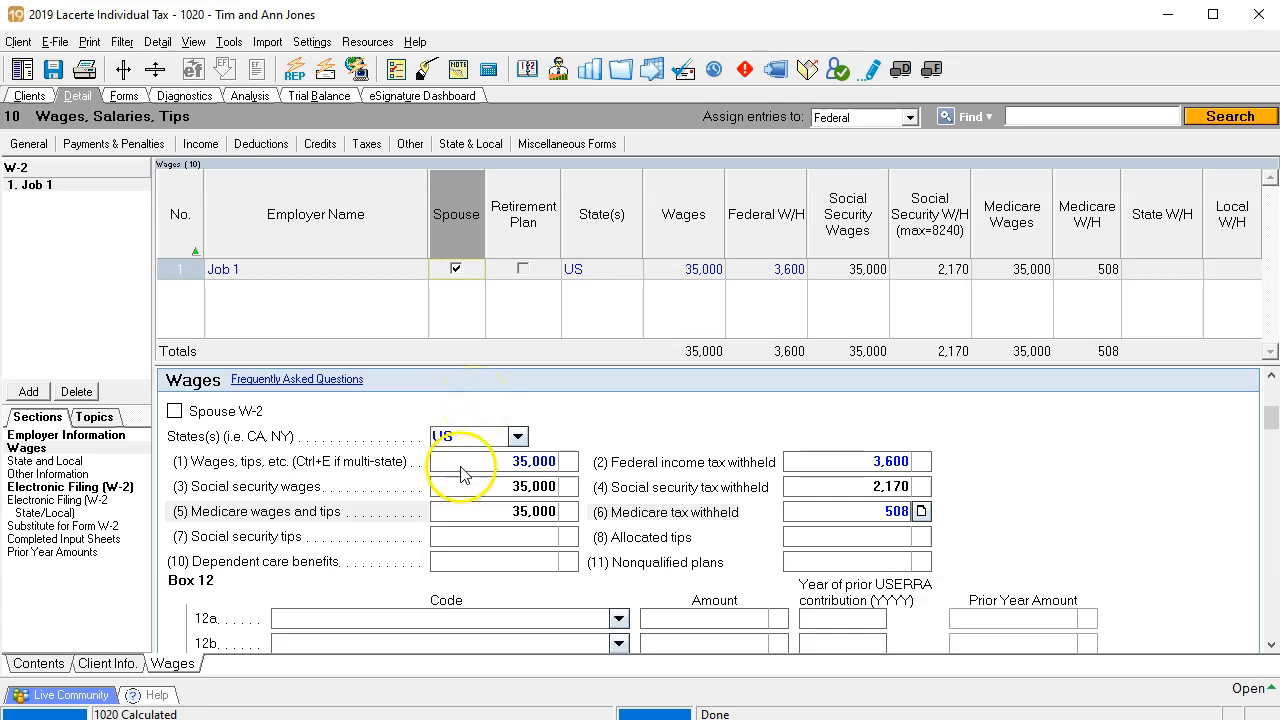
pyautogui.click(417, 315)
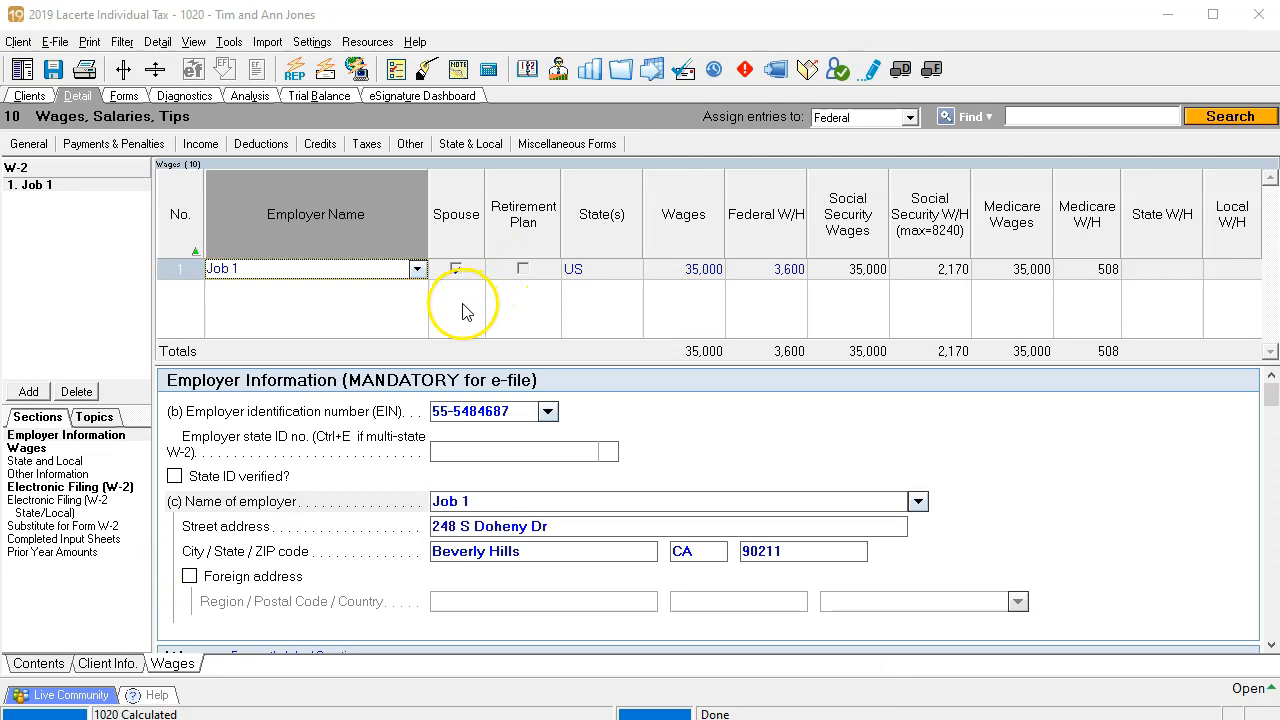
pyautogui.click(455, 268)
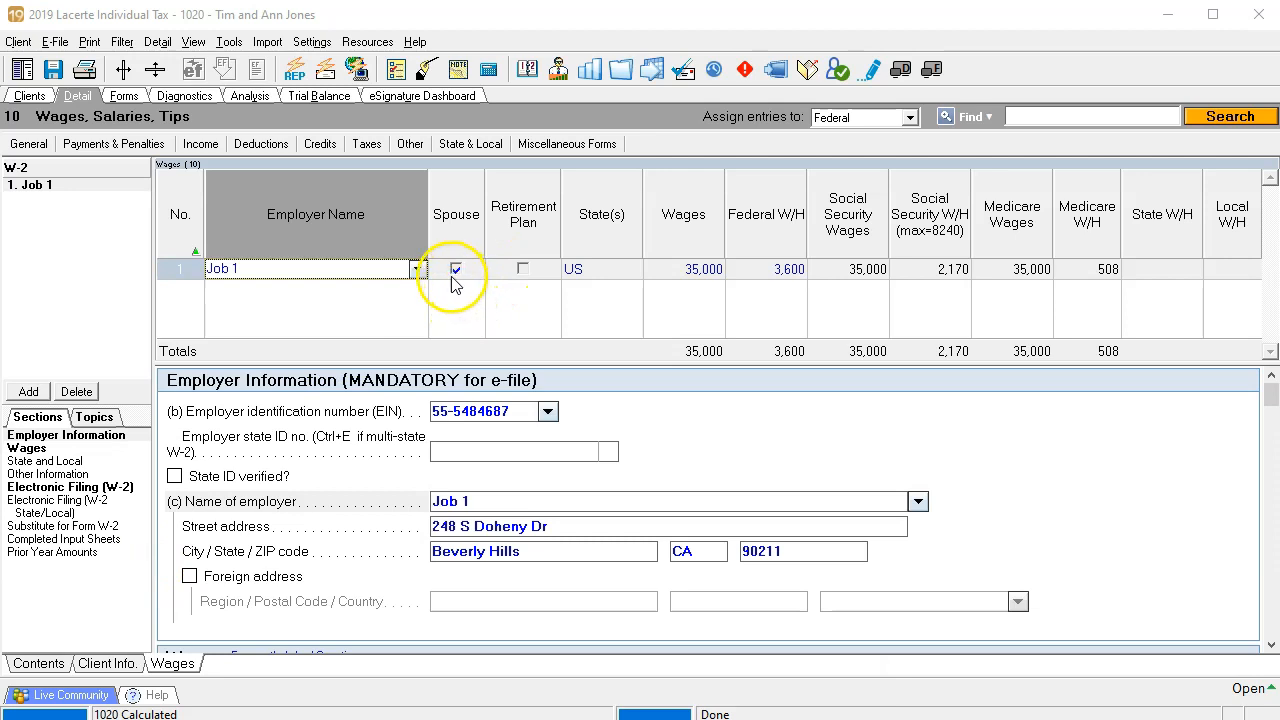
pyautogui.click(455, 270)
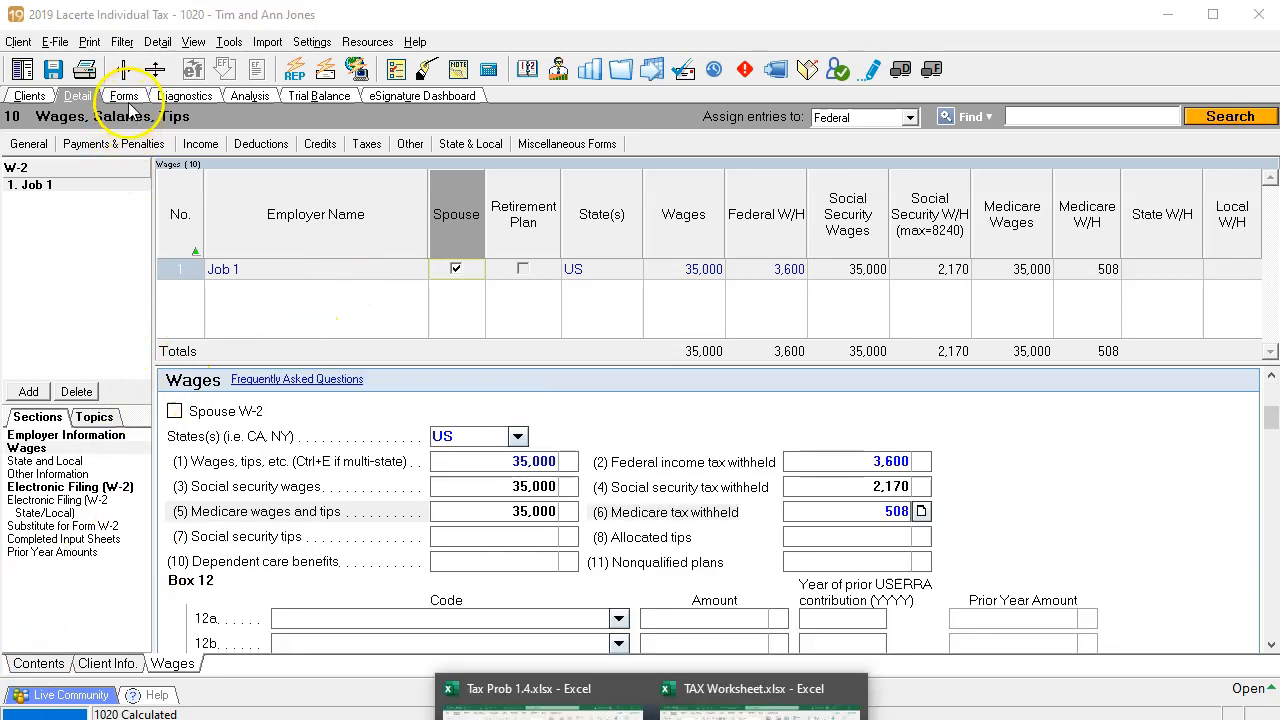
# Step: Open Form 1040 page 1 and mark the wages amount on line 1 as reviewed
pyautogui.click(125, 96)
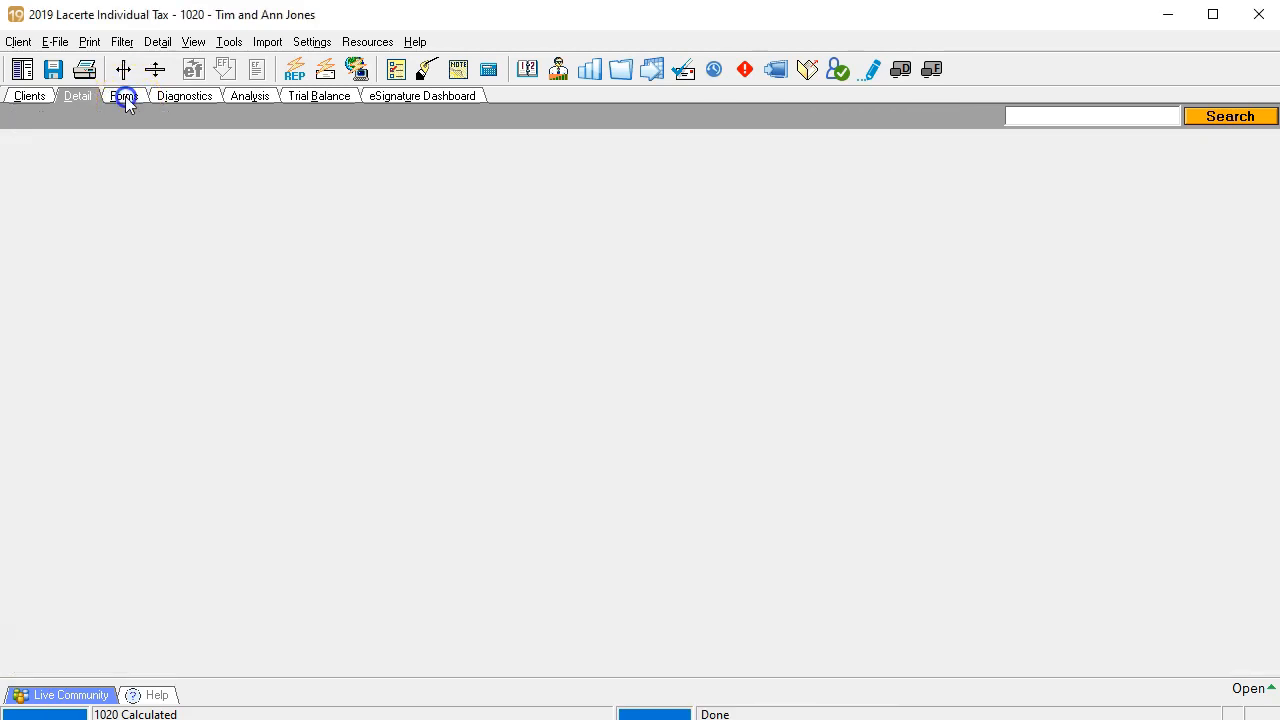
pyautogui.scroll(-3, 808, 503)
pyautogui.scroll(-4, 808, 503)
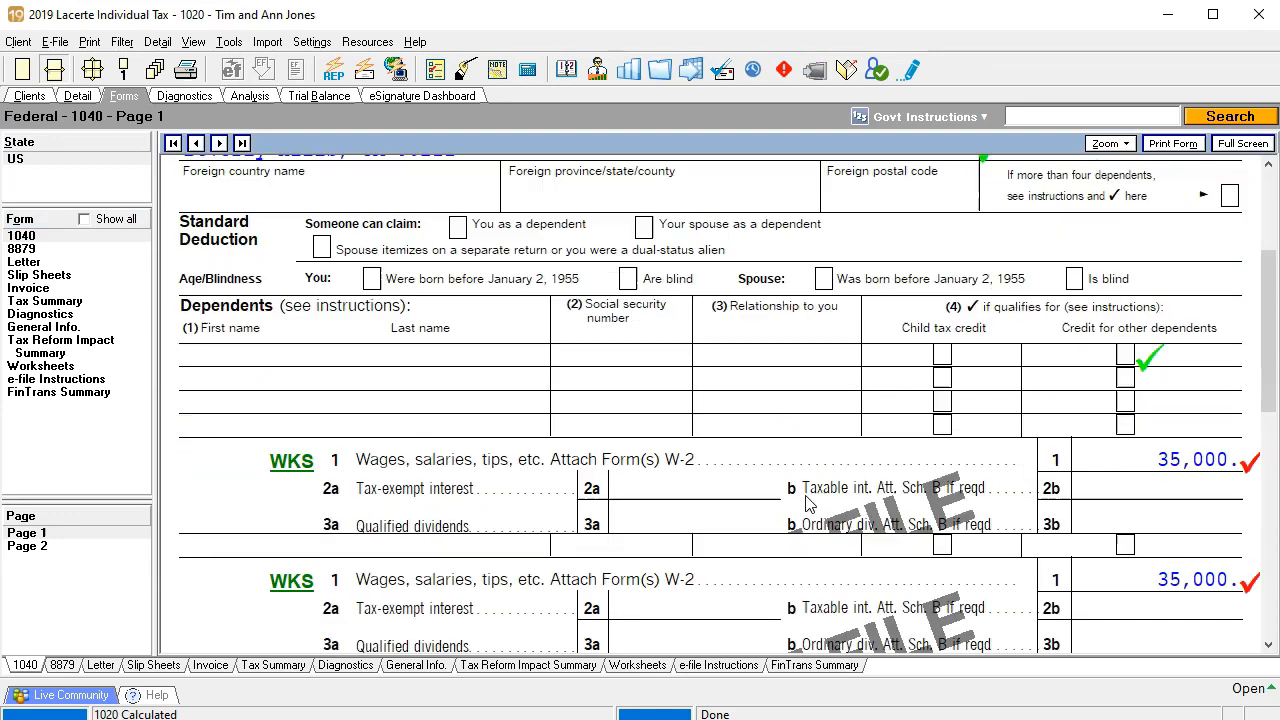
pyautogui.click(1118, 338)
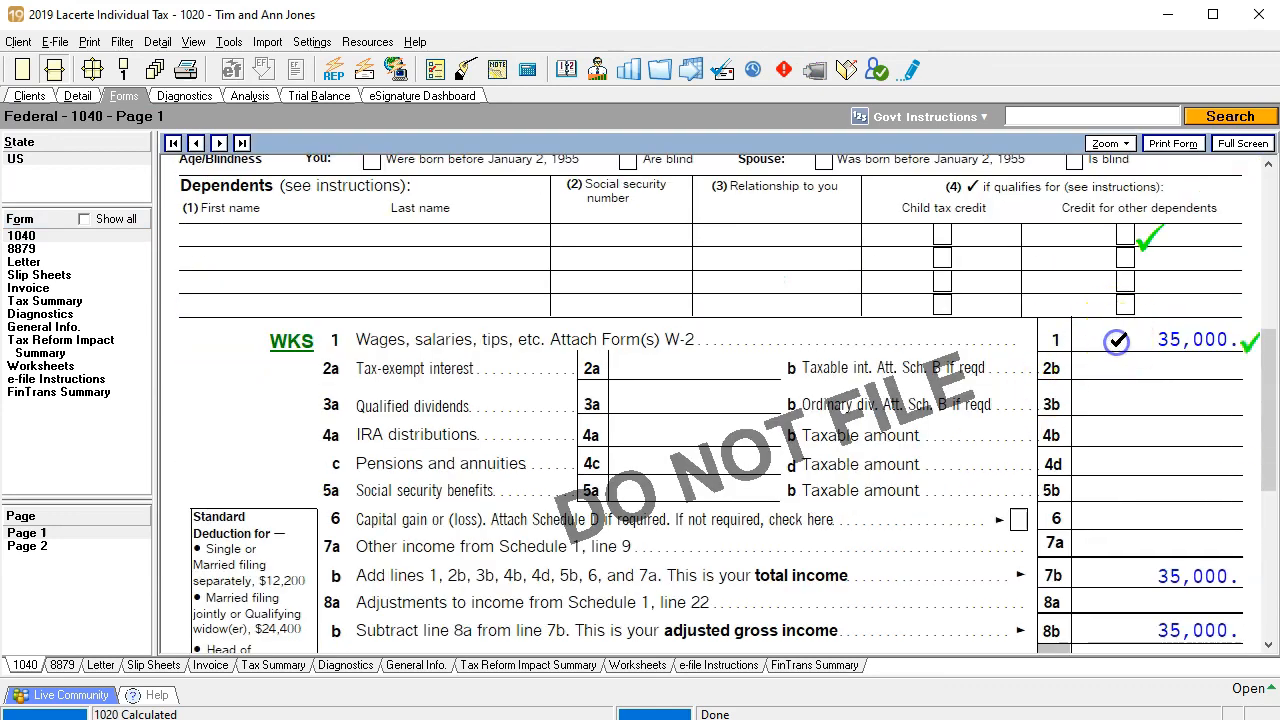
# Step: Check the standard deduction and taxable income, and mark federal income tax withheld on page 2, line 17 as reviewed
pyautogui.scroll(-2, 1063, 462)
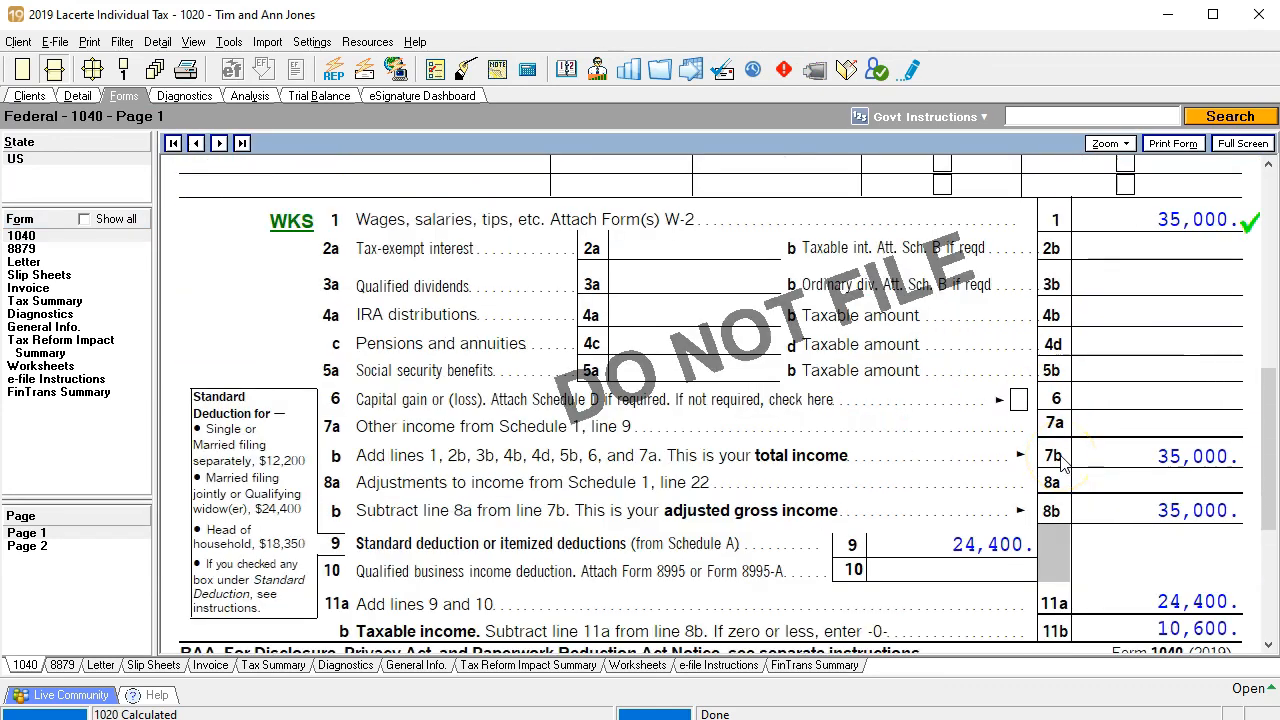
pyautogui.scroll(-2, 1063, 462)
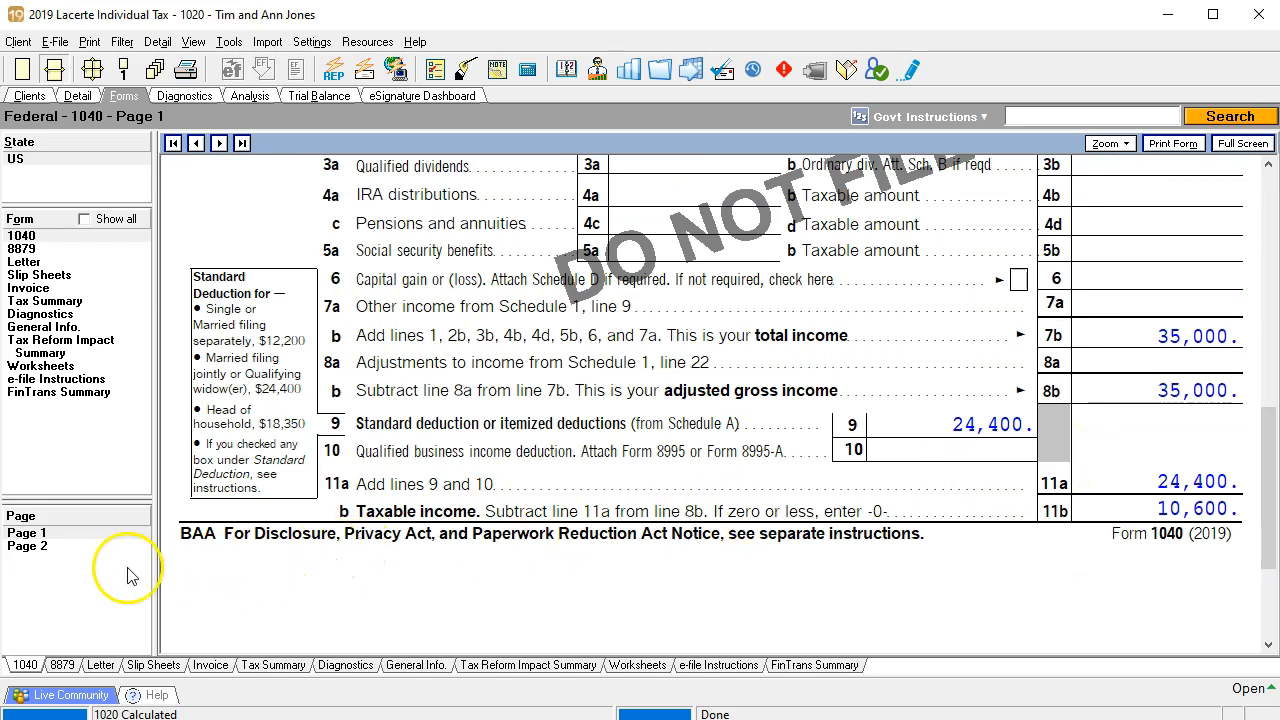
pyautogui.click(48, 545)
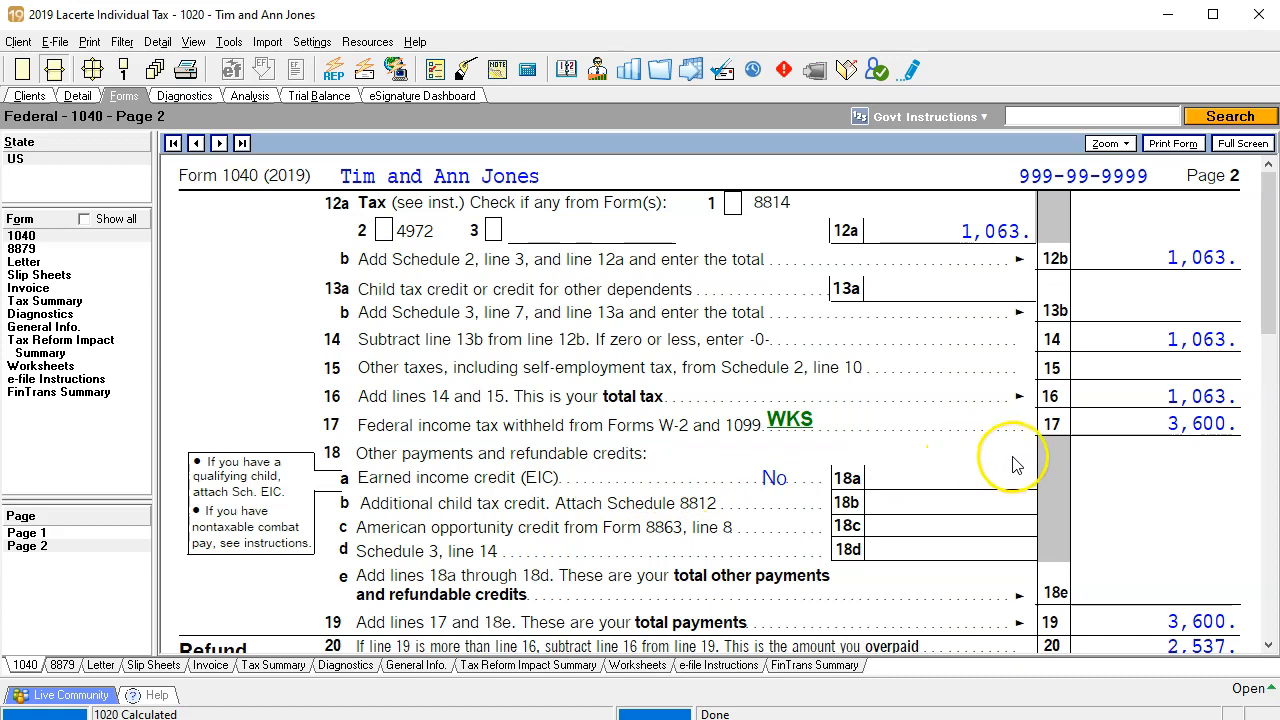
pyautogui.click(1108, 425)
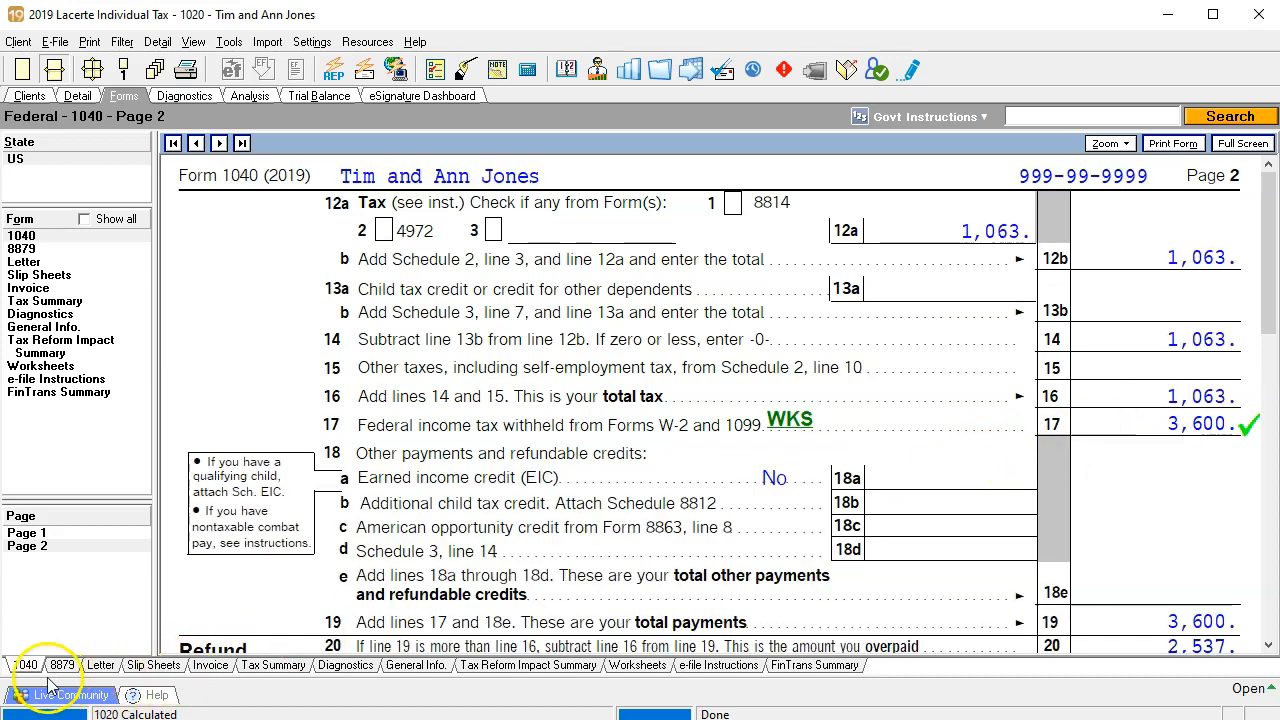
# Step: Return to Form 1040 page 1 and mark total income, adjusted gross income and the standard deduction on lines 7b, 8b and 9 as reviewed
pyautogui.click(50, 538)
pyautogui.click(48, 533)
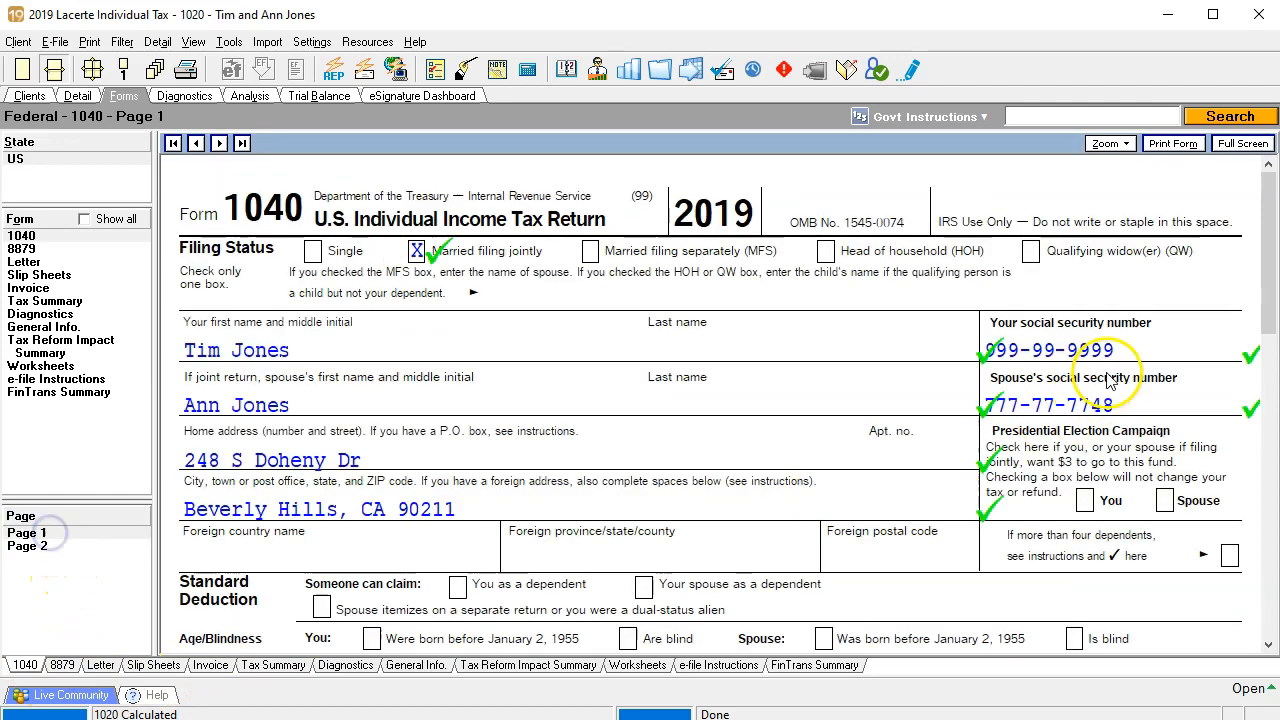
pyautogui.scroll(-10, 1123, 357)
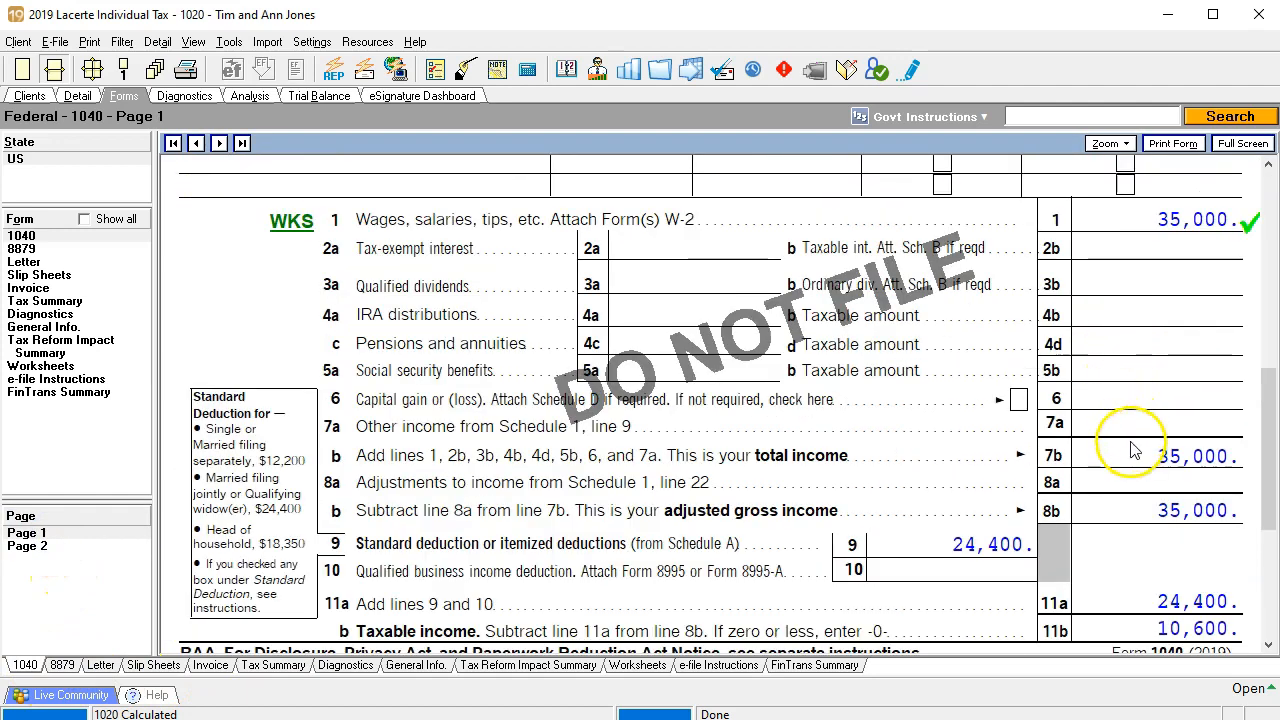
pyautogui.click(1143, 511)
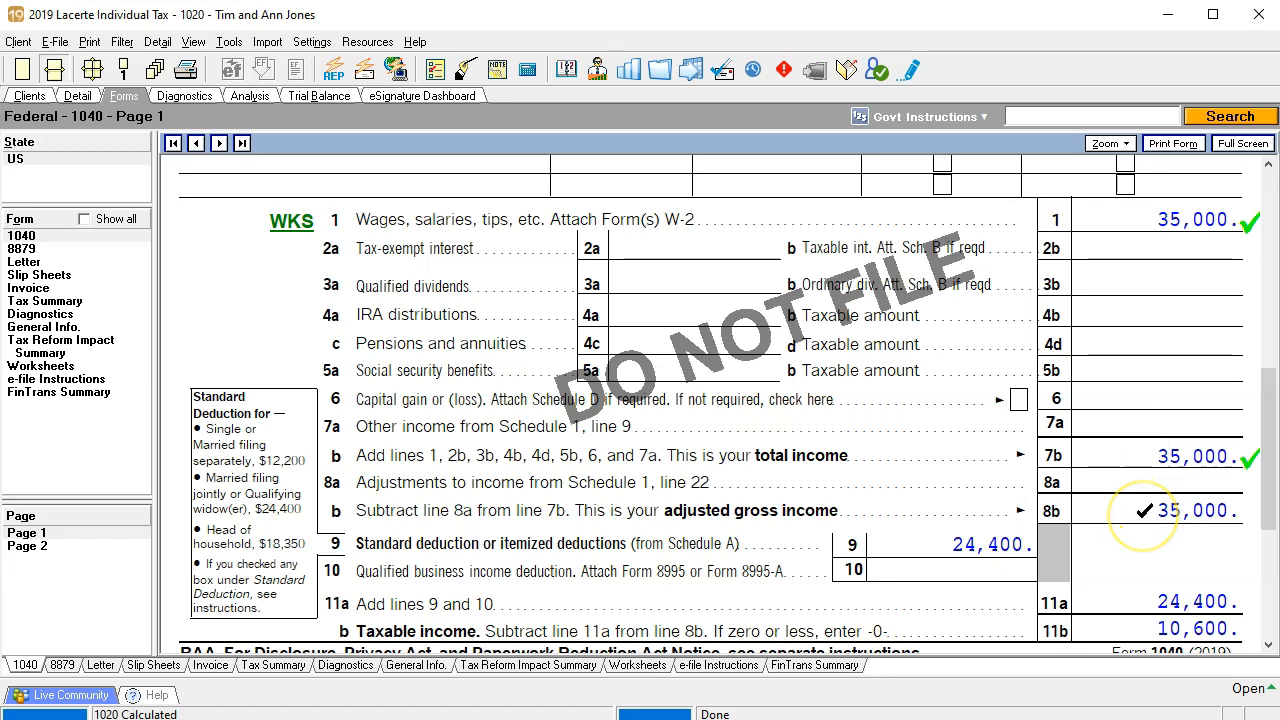
pyautogui.click(955, 540)
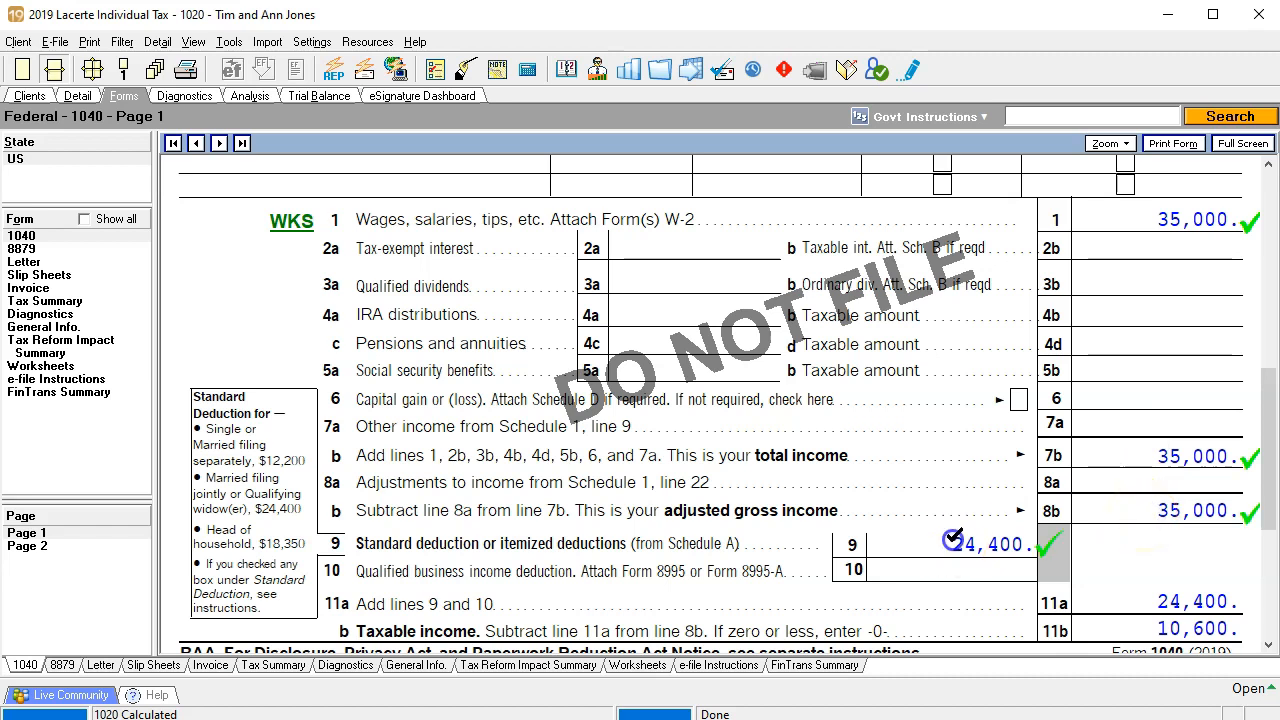
pyautogui.click(1143, 587)
# Step: Open Form 1040 page 2 and mark the tax amount on line 12b as reviewed
pyautogui.click(27, 545)
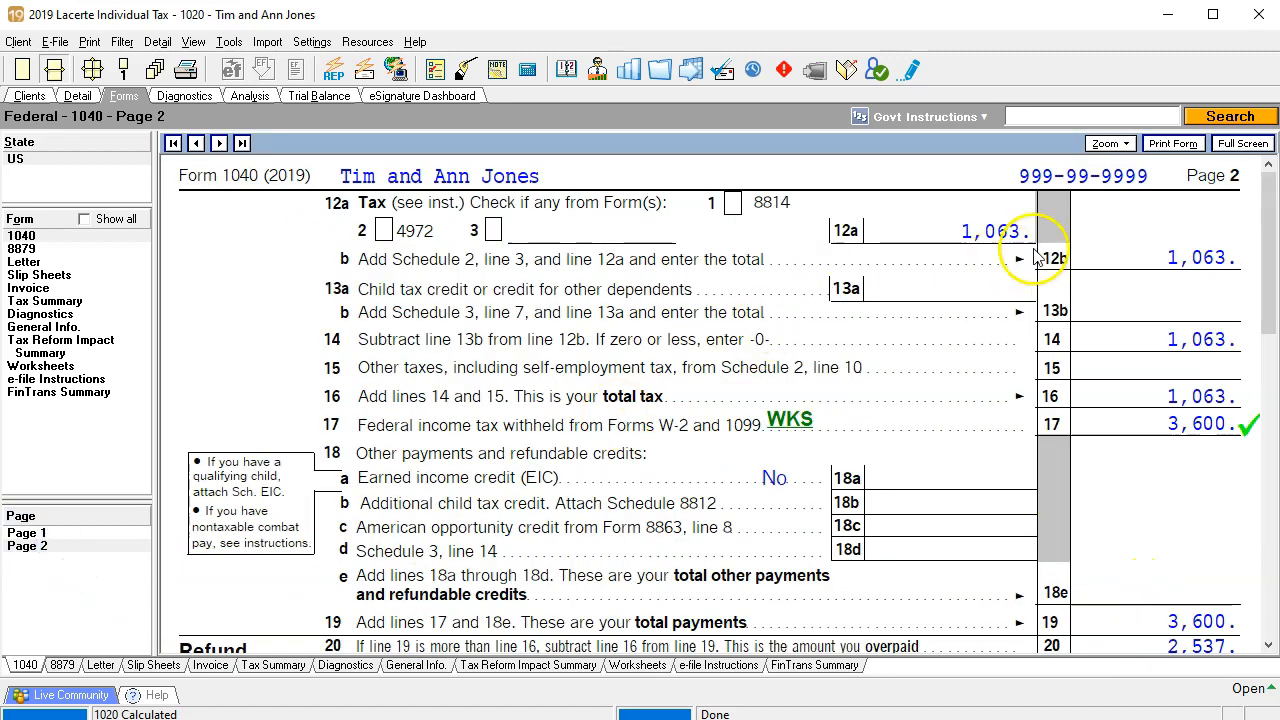
pyautogui.click(1148, 263)
pyautogui.click(1148, 385)
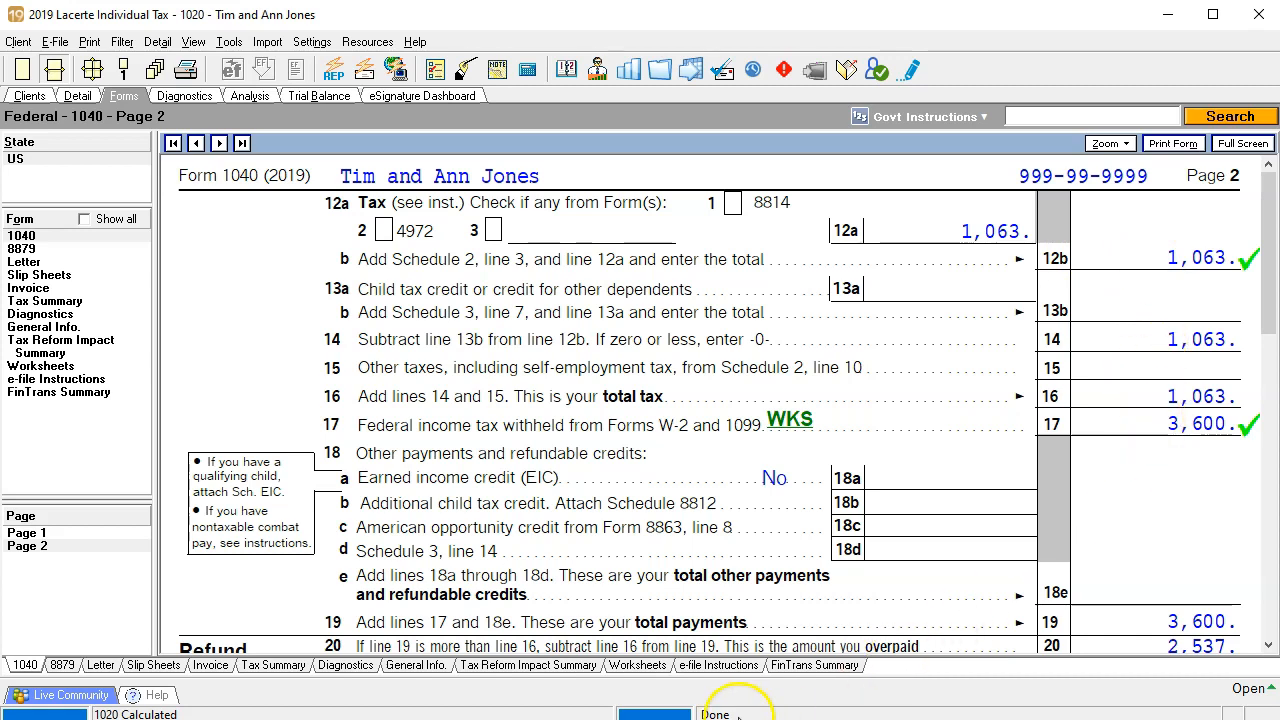
# Step: Go back to Form 1040 page 1, switch to the Tax Prob 1.4 workbook in Excel and examine the second W-2
pyautogui.click(60, 533)
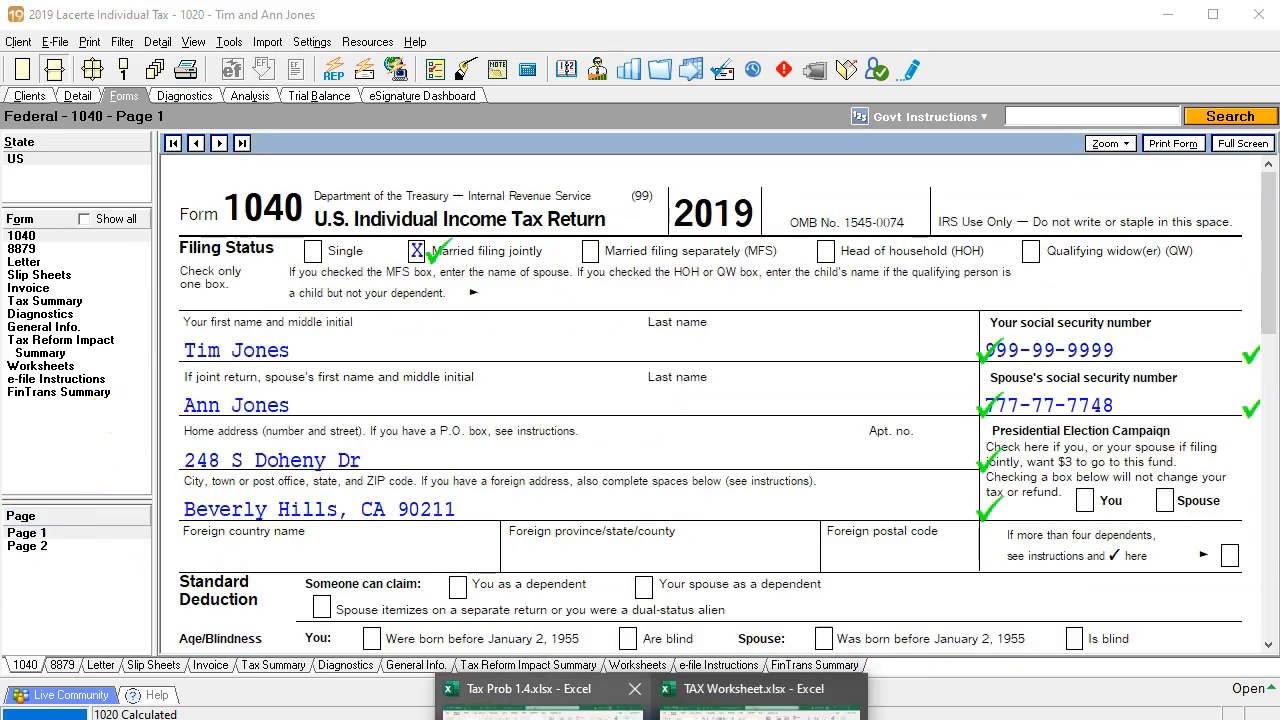
pyautogui.click(520, 690)
pyautogui.scroll(-8, 563, 477)
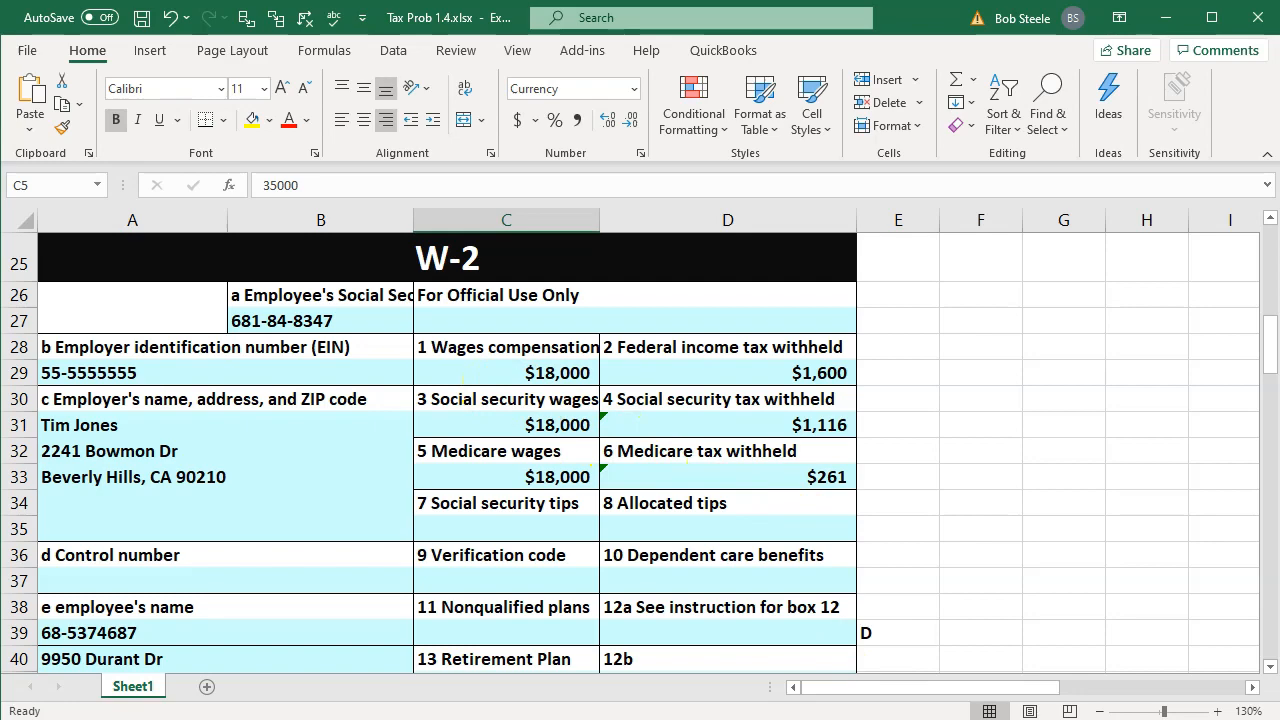
# Step: Switch to the wages detail in Lacerte and add a second W-2 with job 2 as the employer
pyautogui.click(974, 700)
pyautogui.click(78, 96)
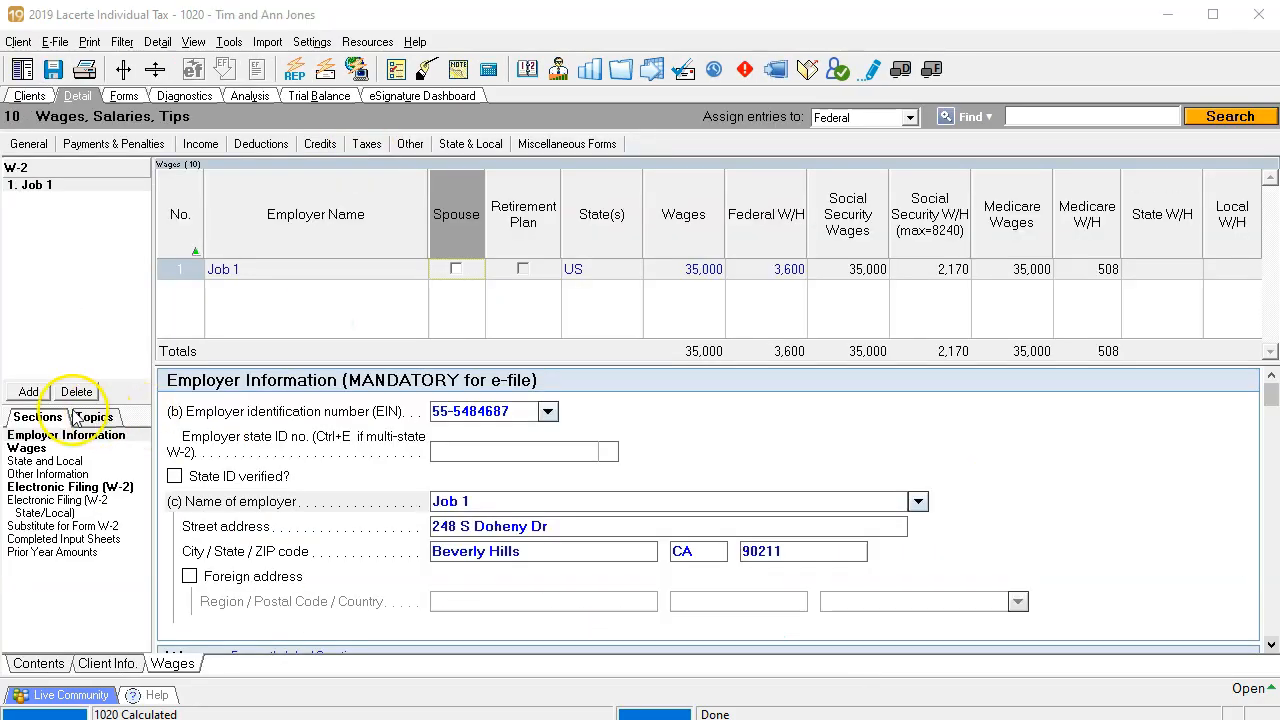
pyautogui.click(30, 392)
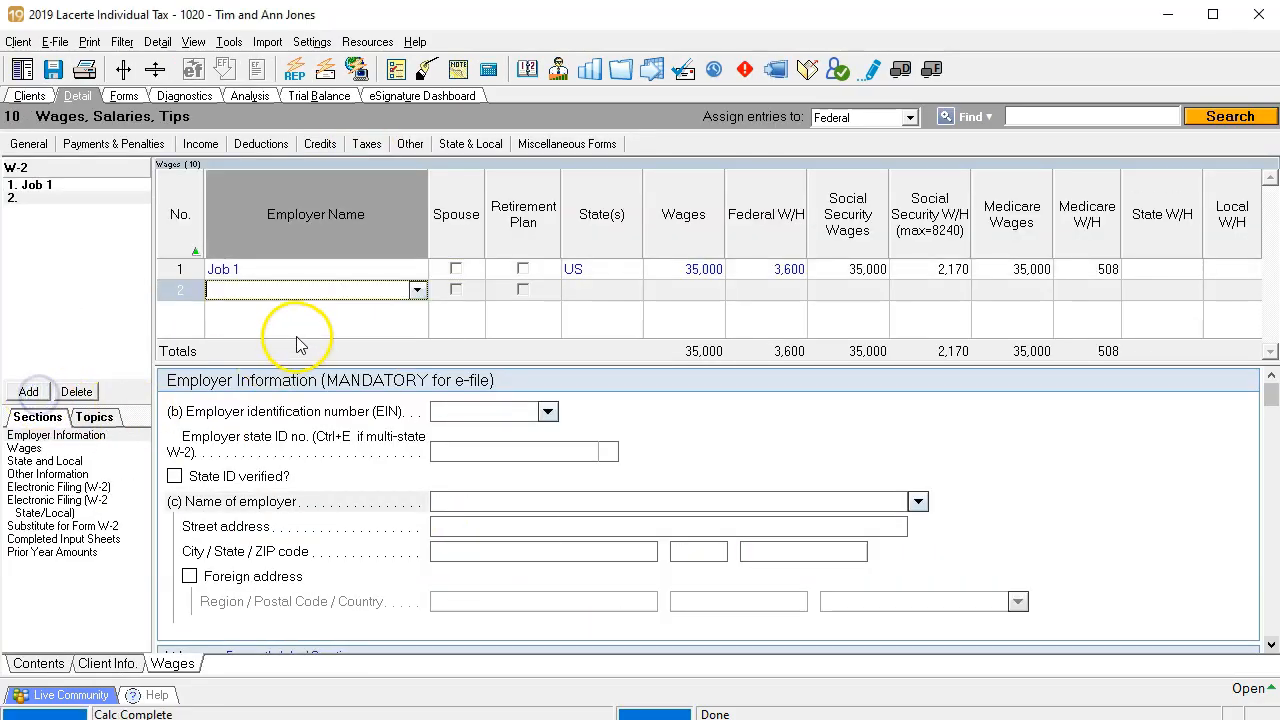
pyautogui.write('Job ')
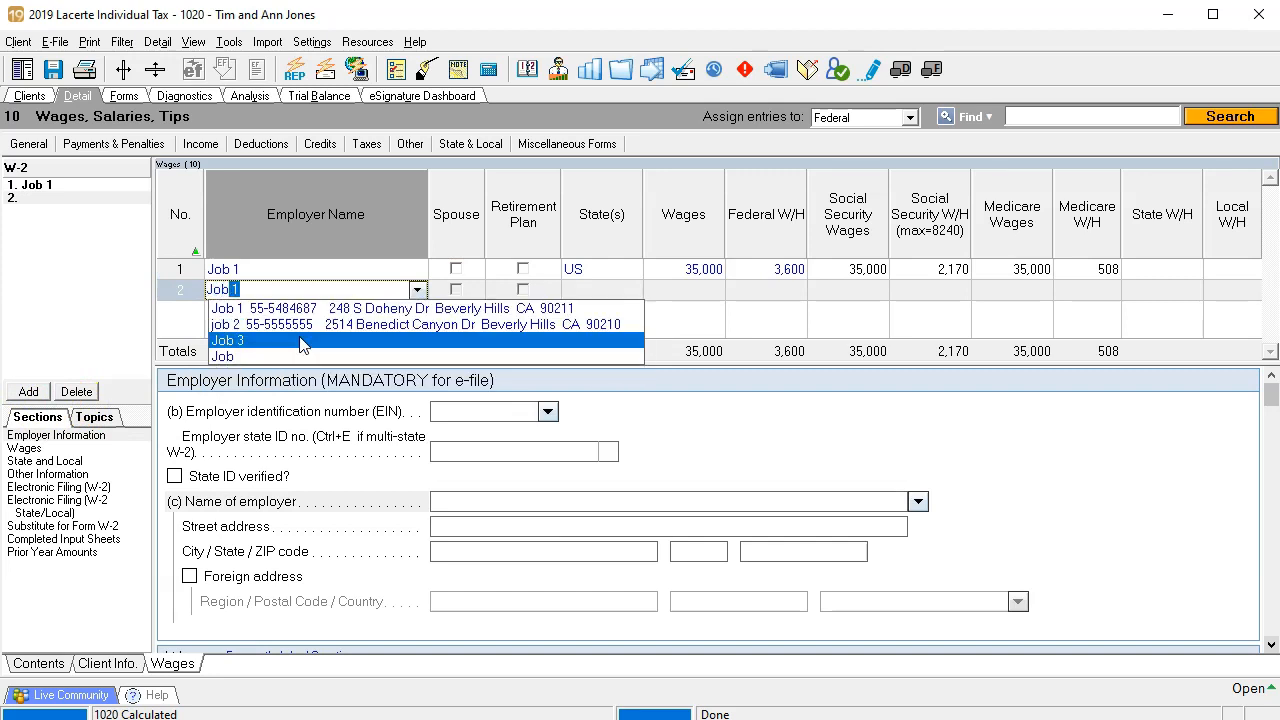
pyautogui.write('2')
pyautogui.press('Tab')
pyautogui.press('Tab')
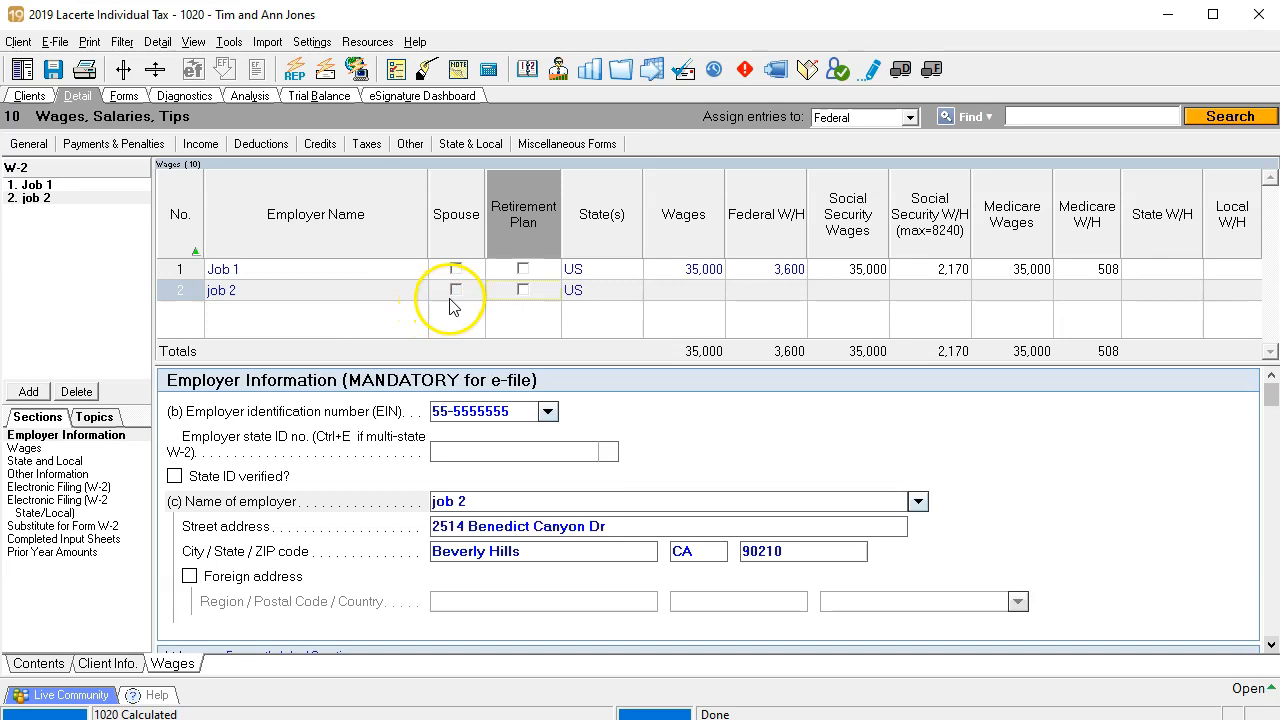
# Step: Check the second W-2 in the workbook and enter wages of 18,000 and federal withholding of 1,600 for job 2
pyautogui.click(682, 290)
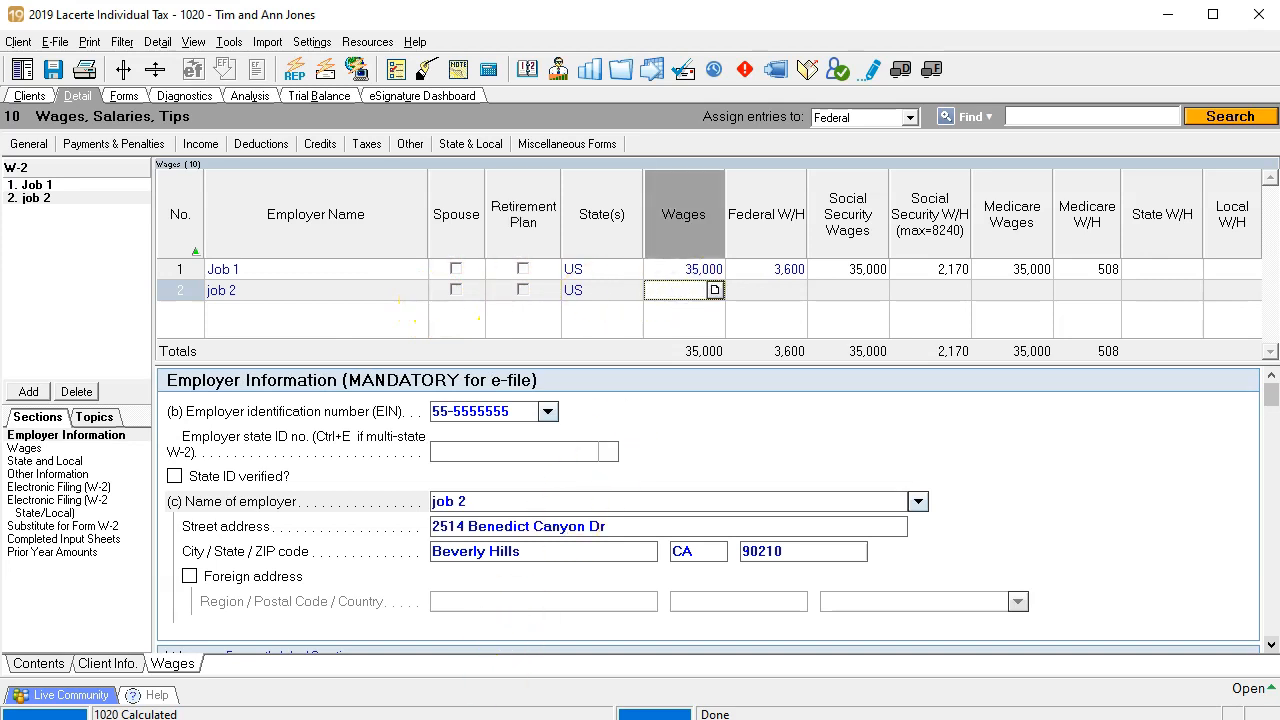
pyautogui.moveTo(651, 719)
pyautogui.click(540, 700)
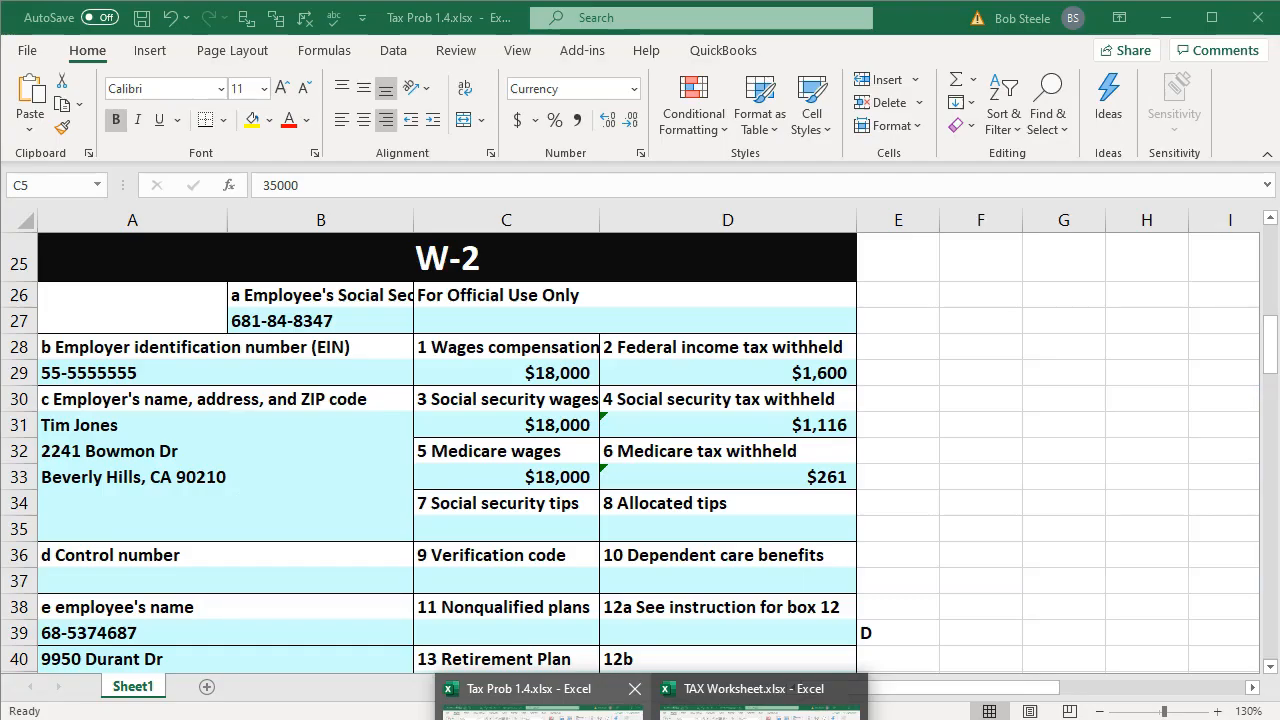
pyautogui.scroll(2, 514, 491)
pyautogui.scroll(-2, 560, 477)
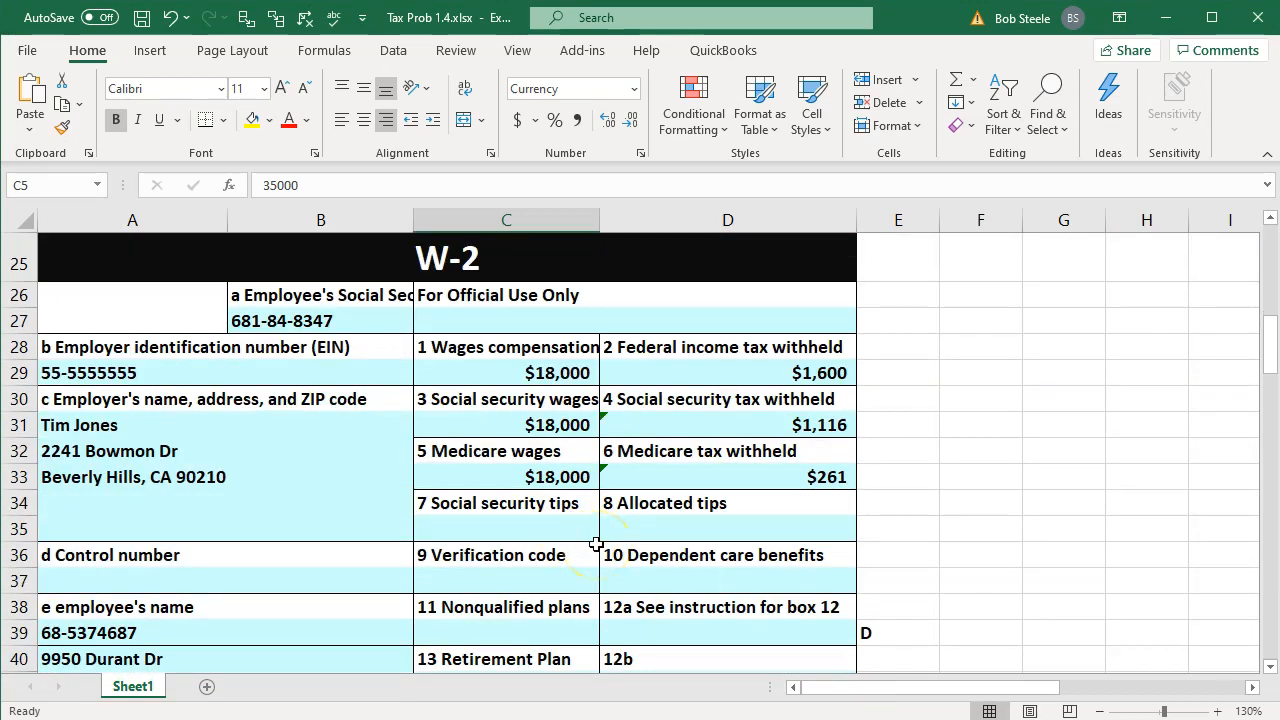
pyautogui.hotkey('alt', 'Tab')
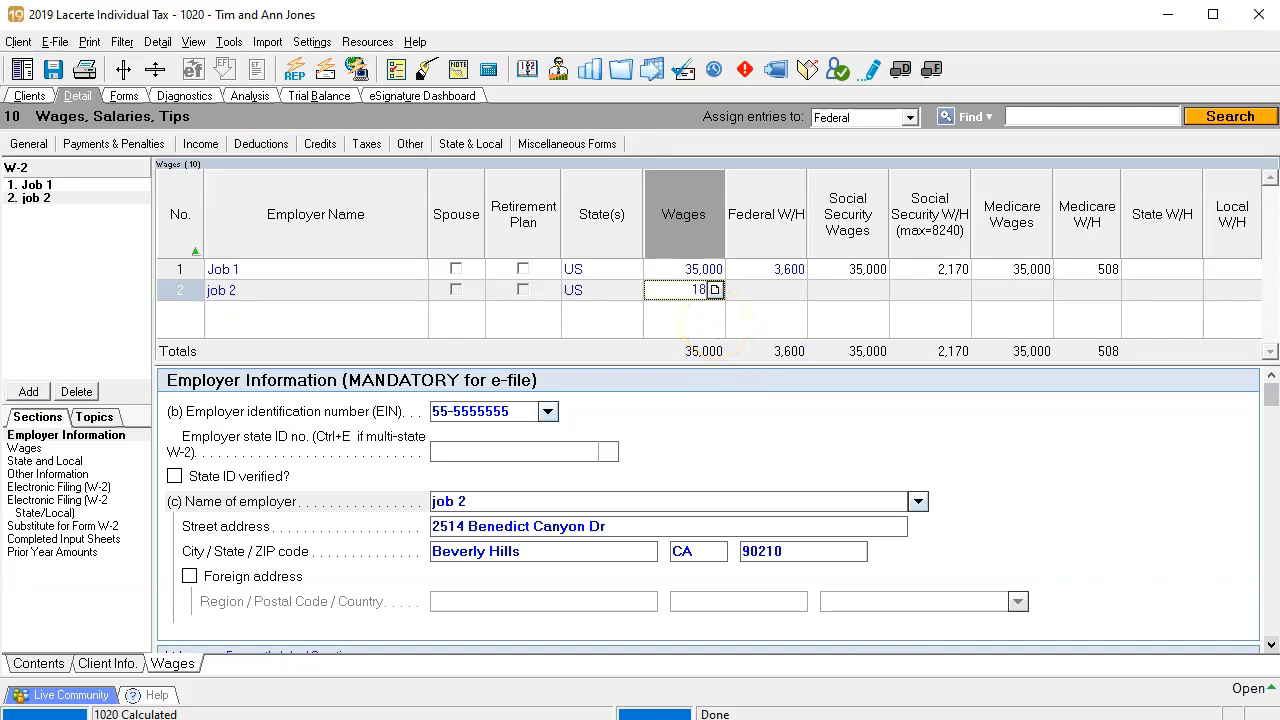
pyautogui.write('18,000')
pyautogui.press('Tab')
pyautogui.write('1,6')
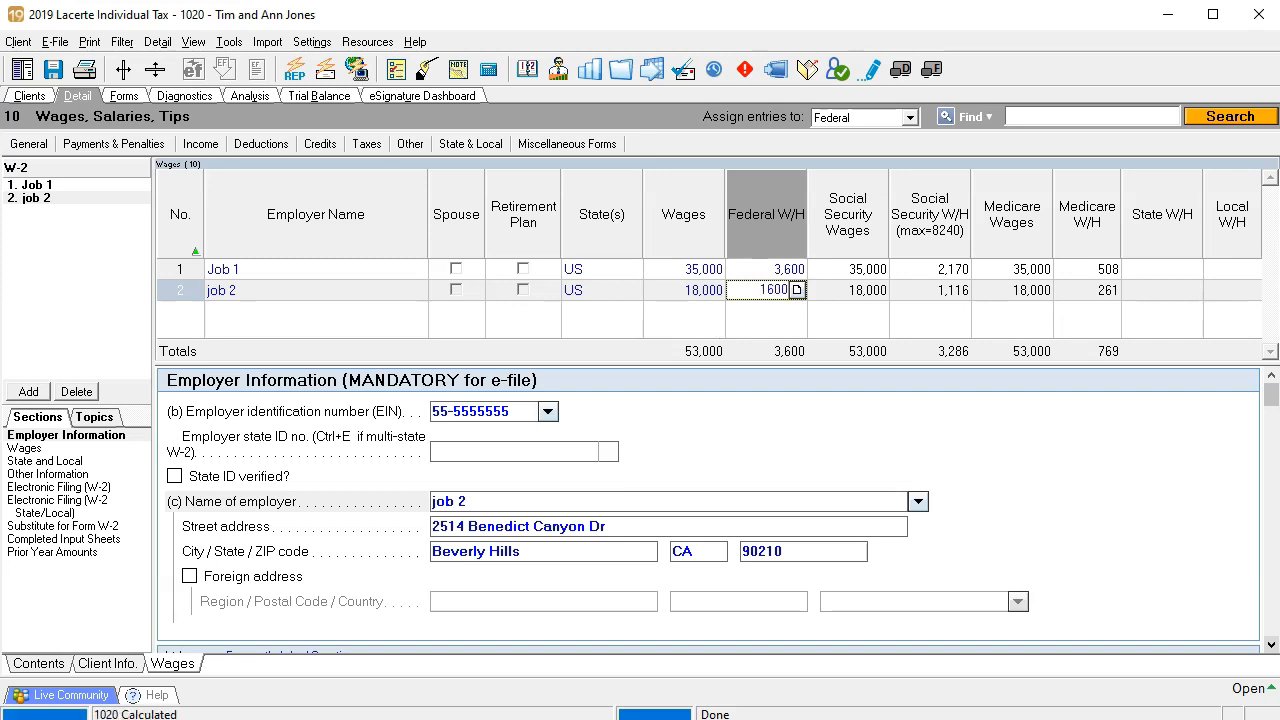
pyautogui.write('00')
pyautogui.press('Tab')
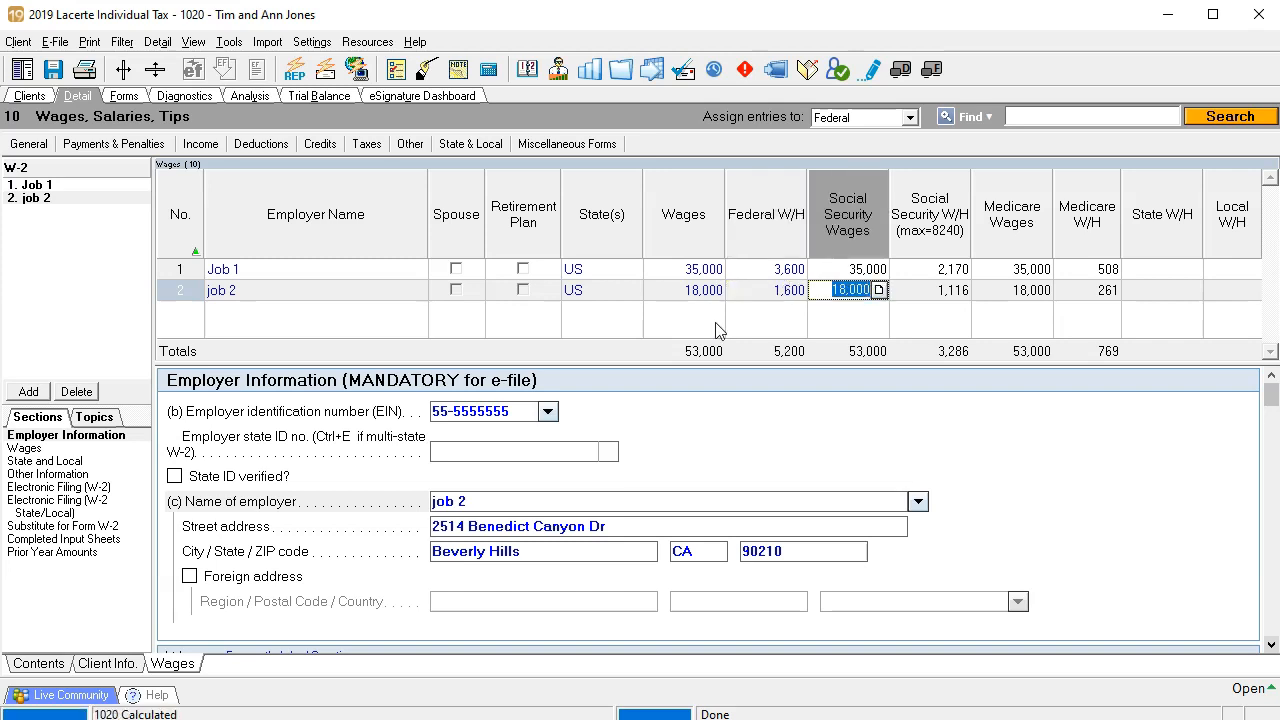
# Step: Compare job 2's Social Security and Medicare withholding with boxes 4 and 6 of the workbook's second W-2
pyautogui.click(926, 298)
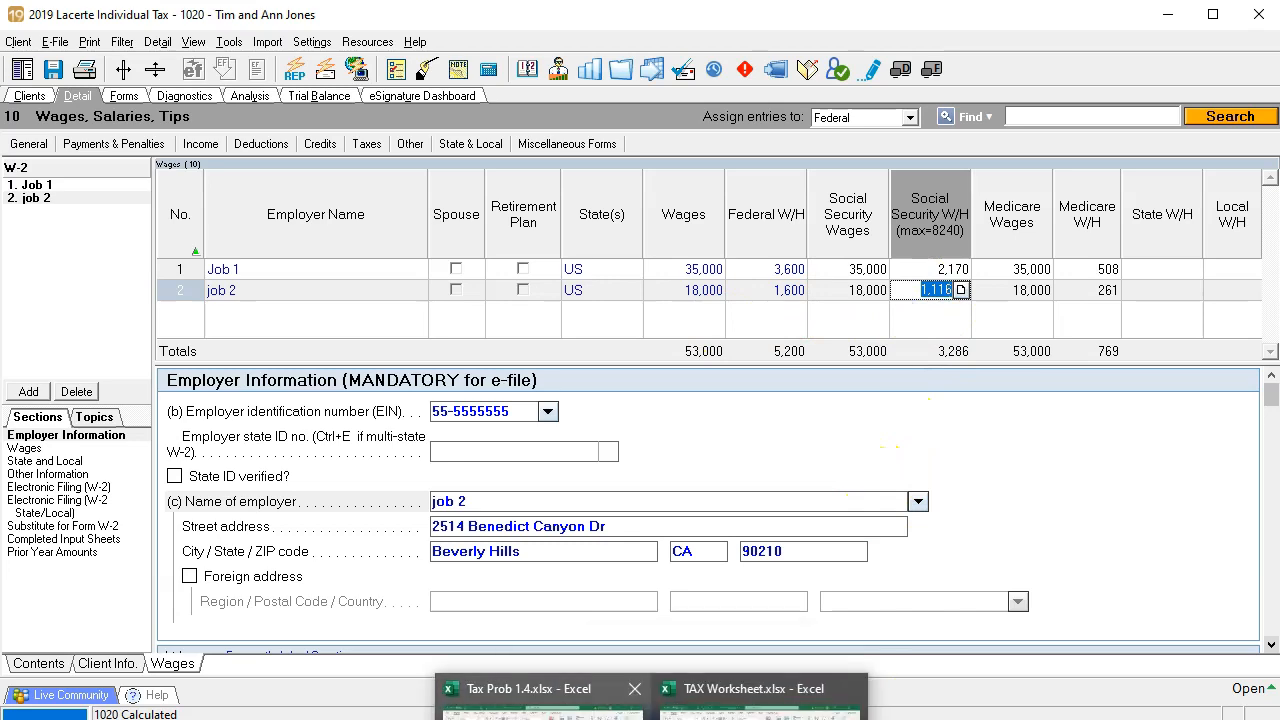
pyautogui.click(540, 700)
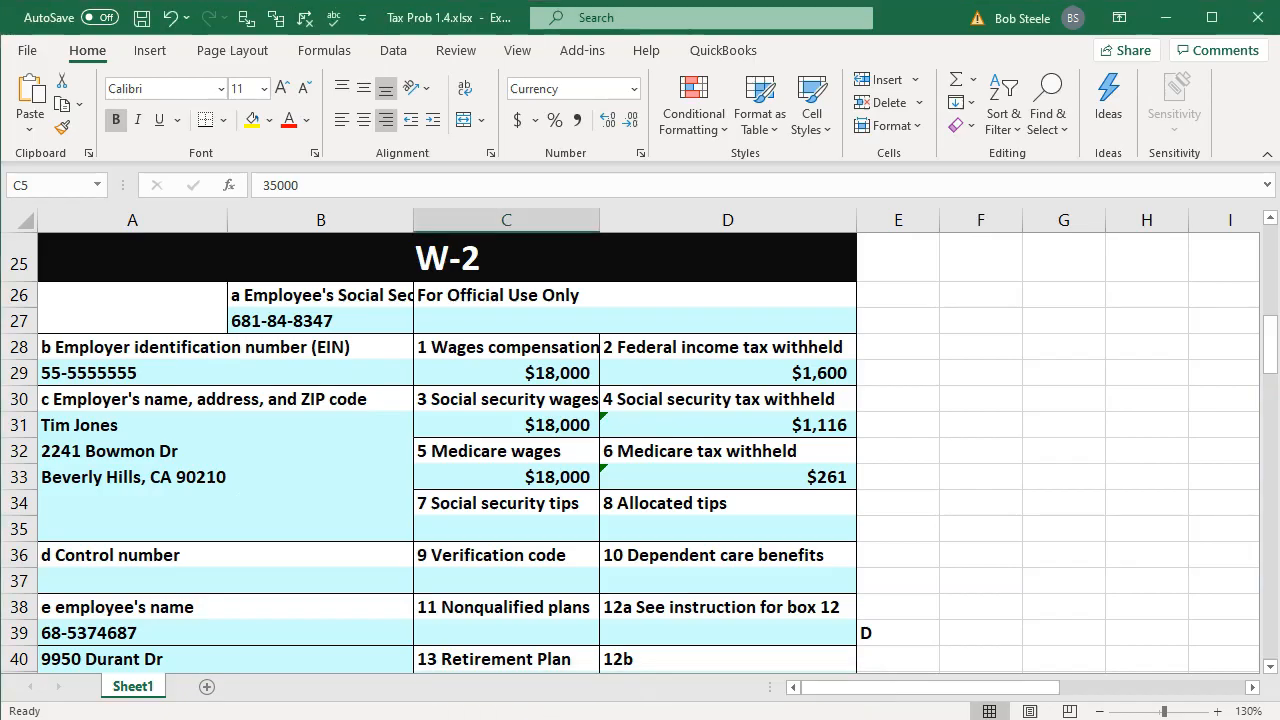
pyautogui.click(767, 425)
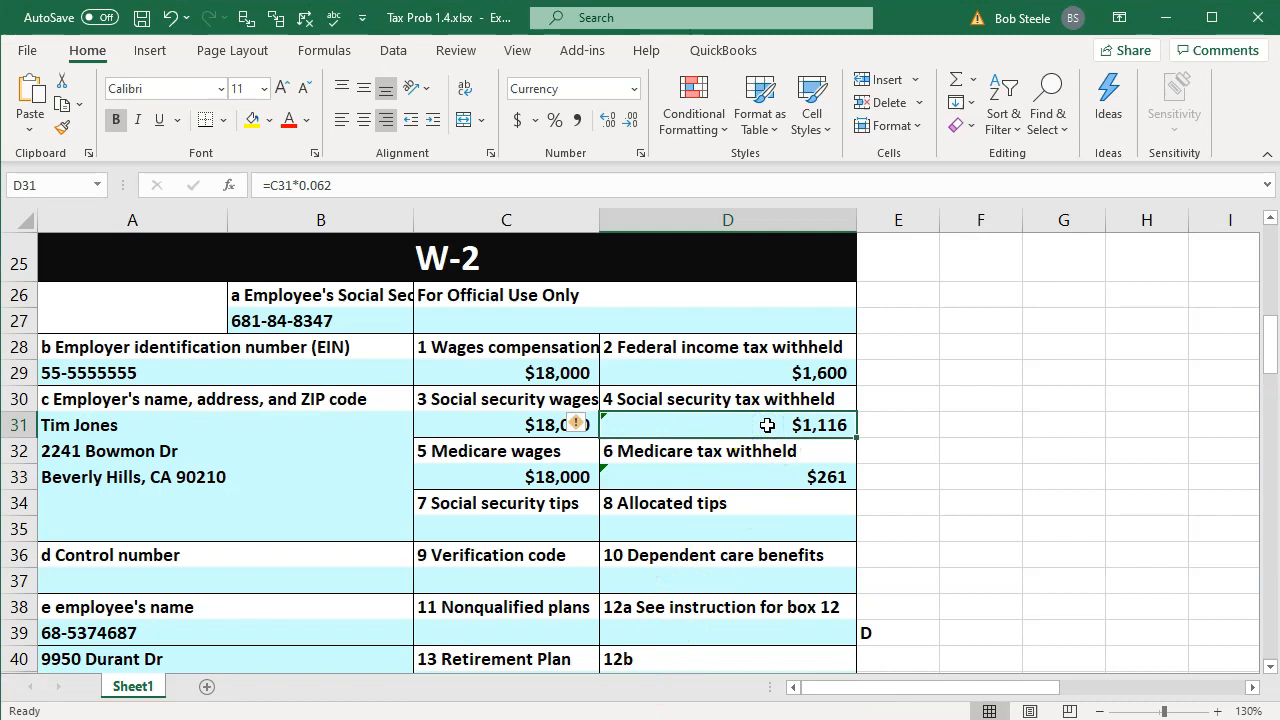
pyautogui.click(768, 478)
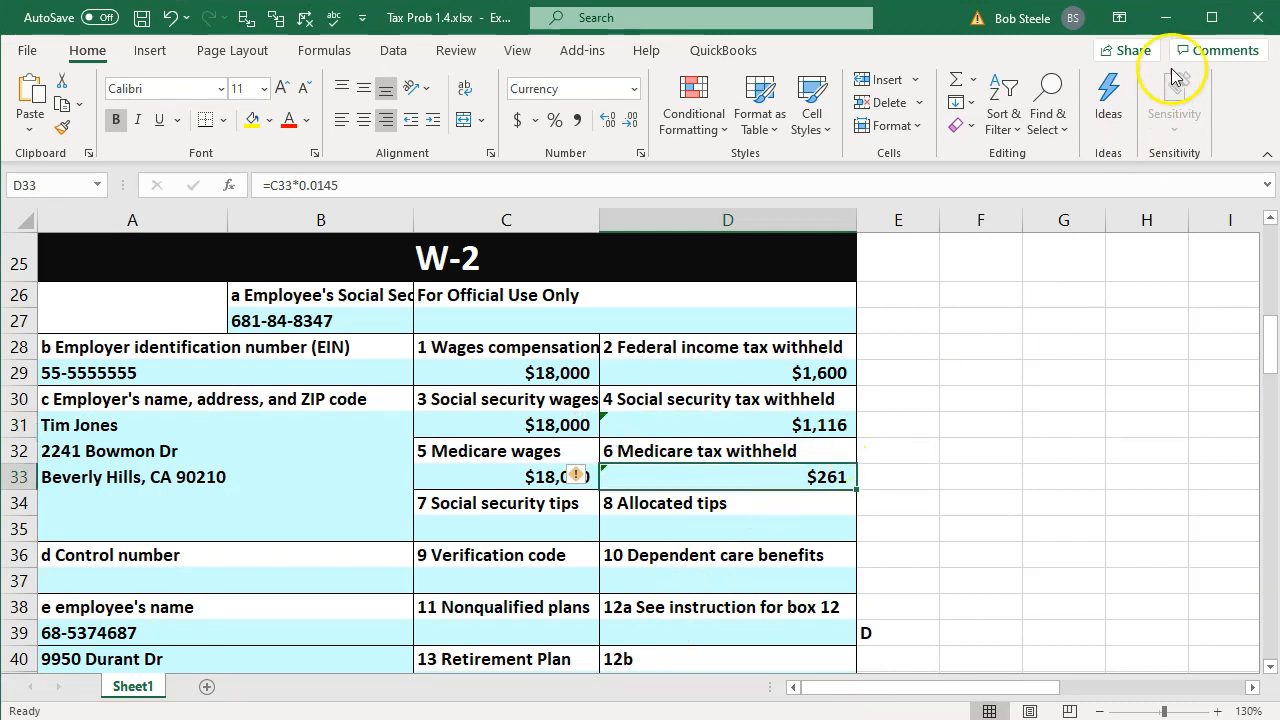
pyautogui.click(1165, 17)
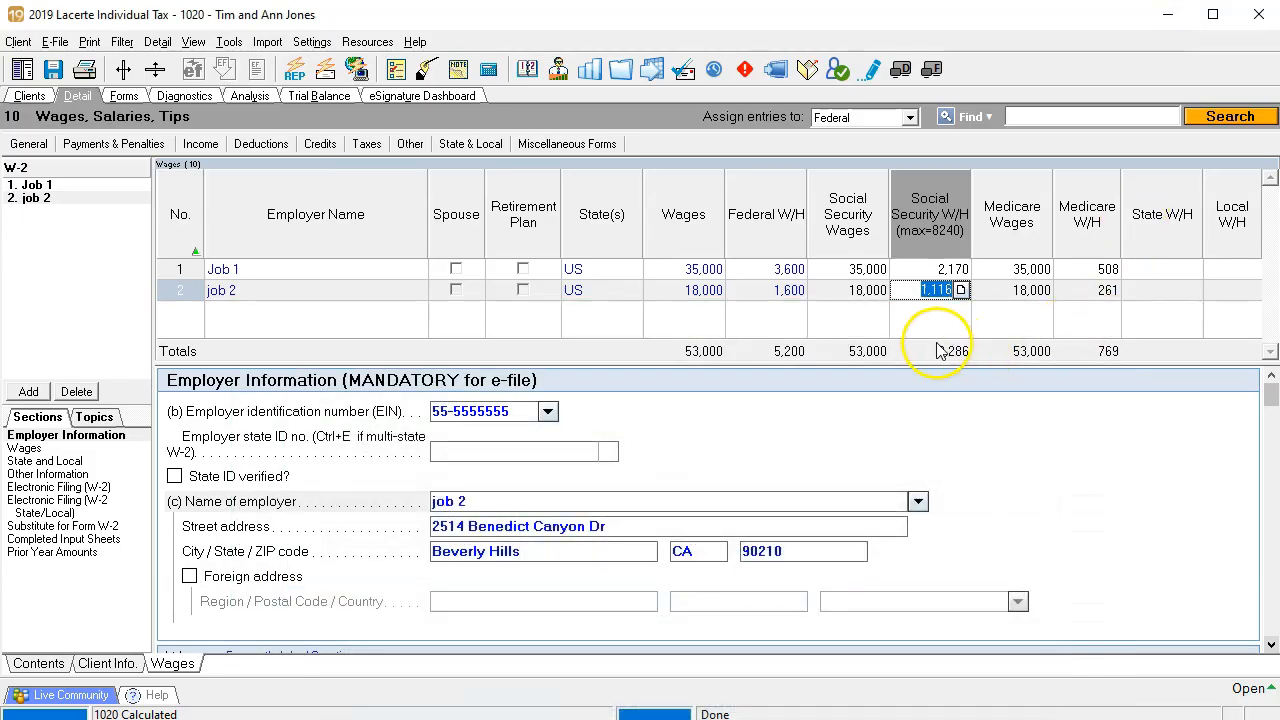
pyautogui.click(1095, 290)
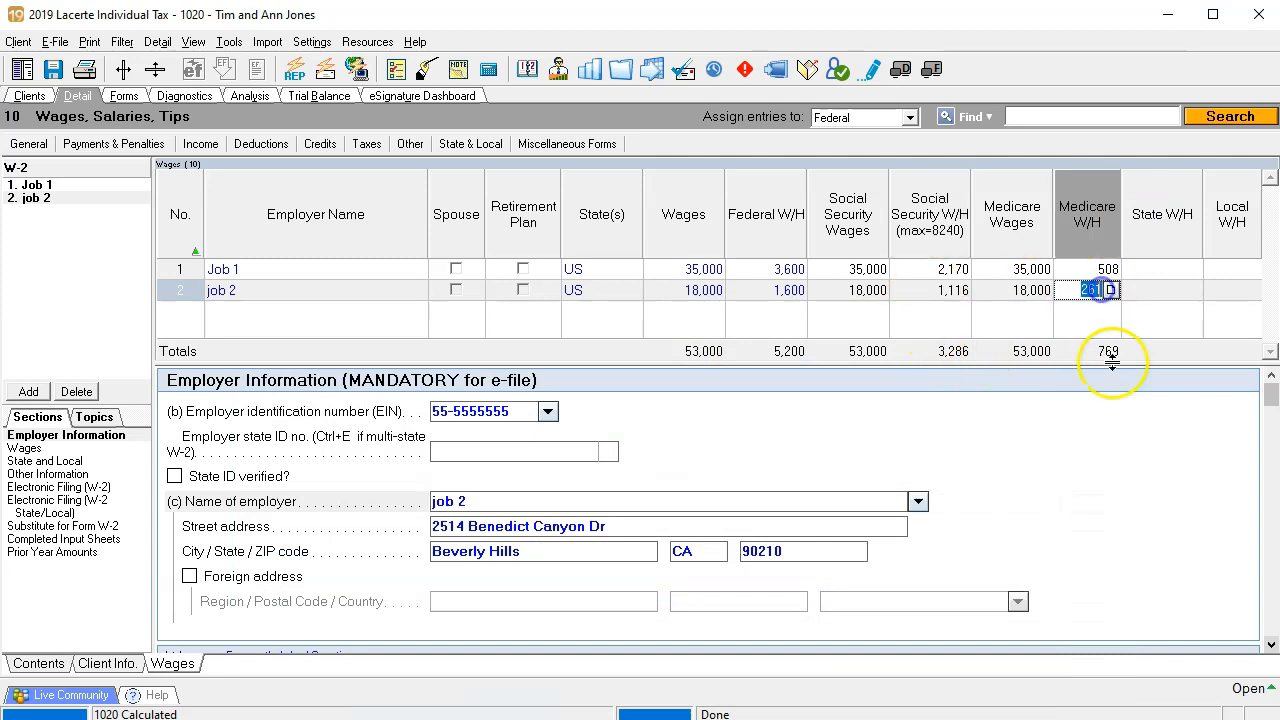
pyautogui.click(1113, 395)
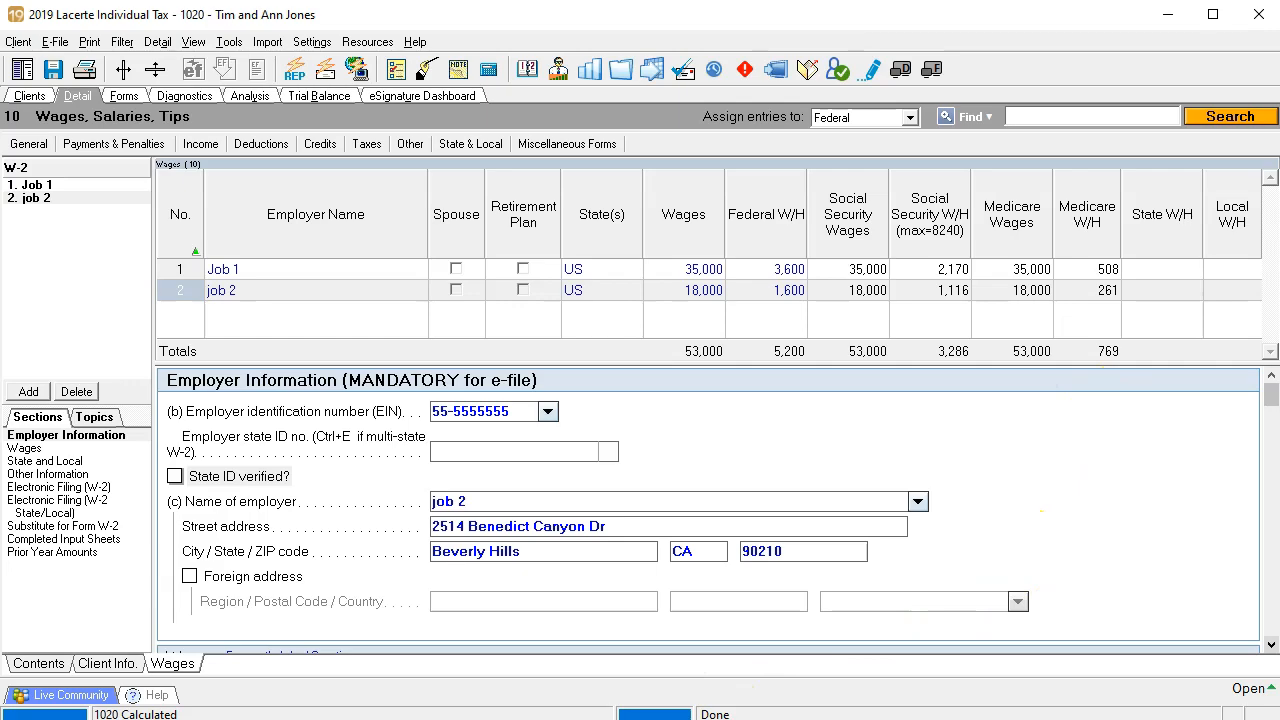
# Step: Switch to the Tax Prob 1.4 workbook and check the box 13 retirement plan entries on all three W-2s
pyautogui.moveTo(654, 718)
pyautogui.click(560, 706)
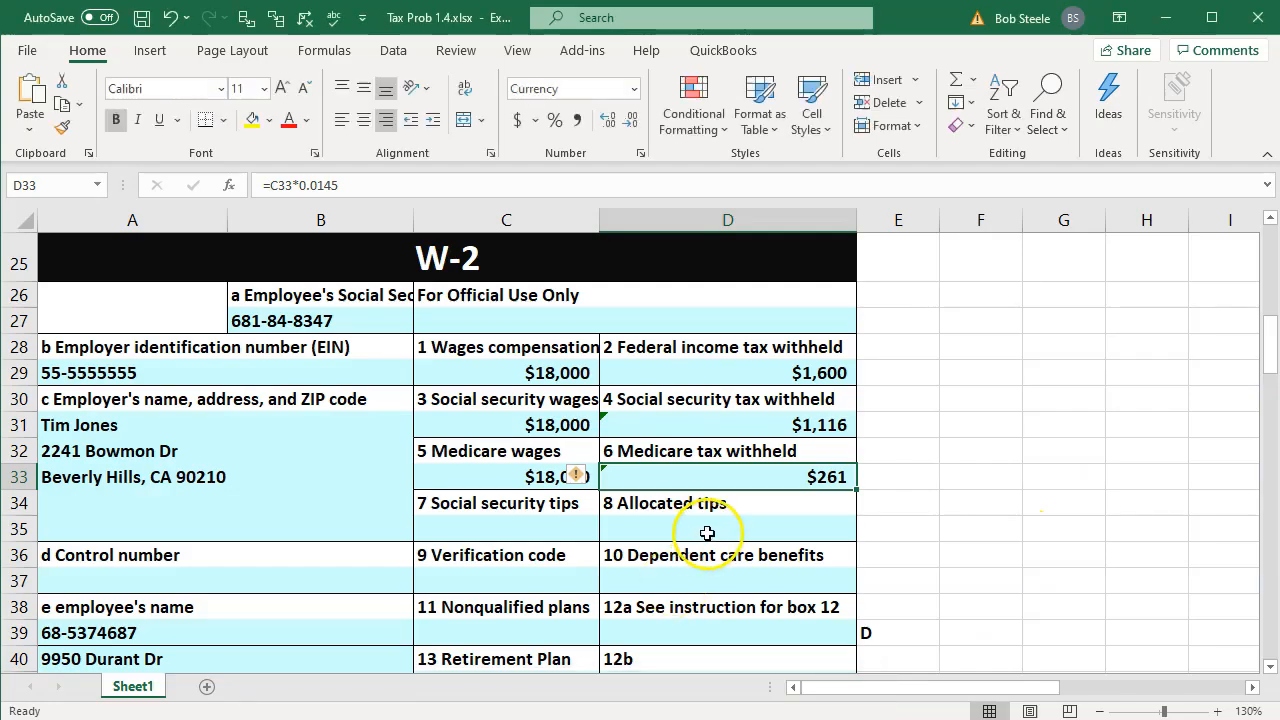
pyautogui.click(707, 529)
pyautogui.scroll(-1, 707, 531)
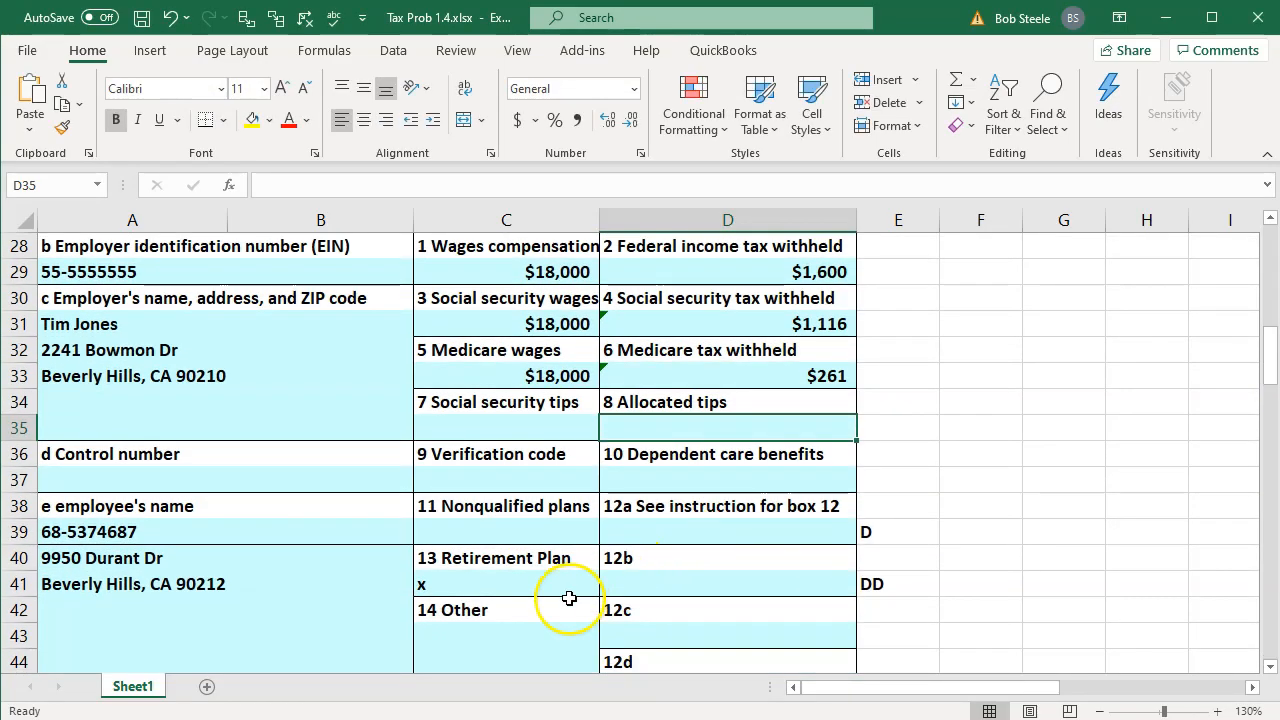
pyautogui.click(552, 586)
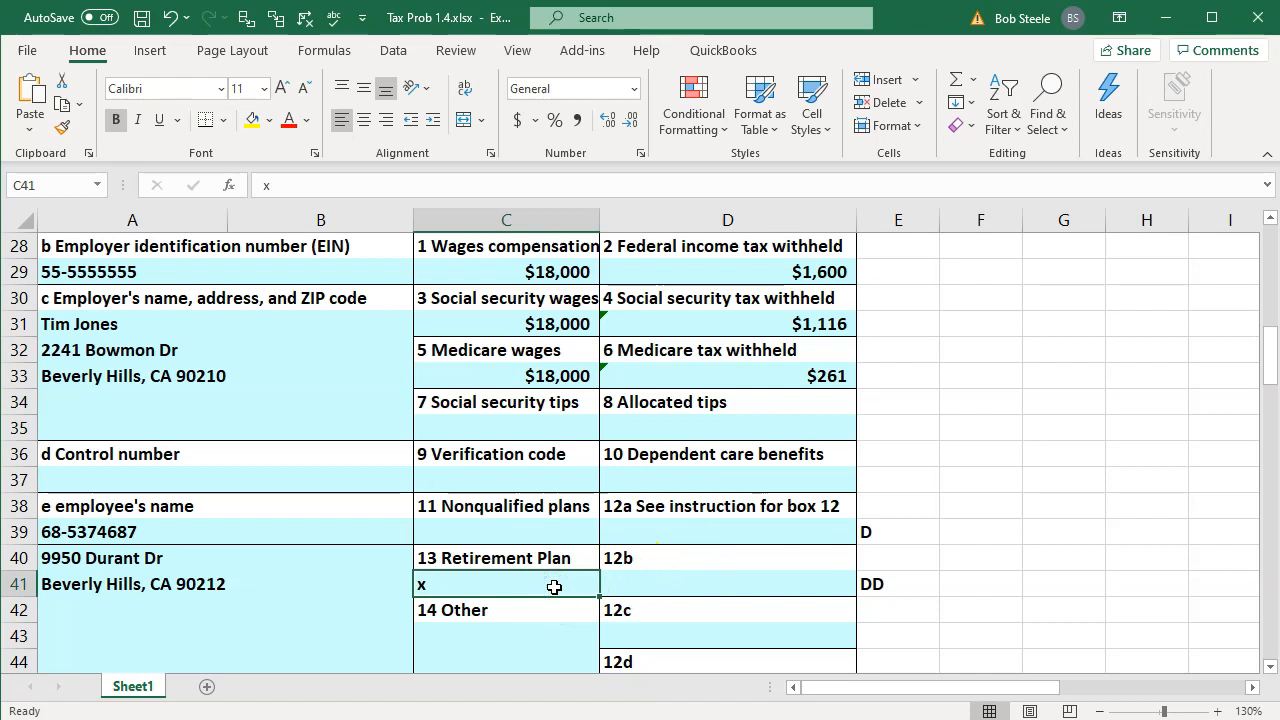
pyautogui.scroll(6, 555, 587)
pyautogui.click(452, 429)
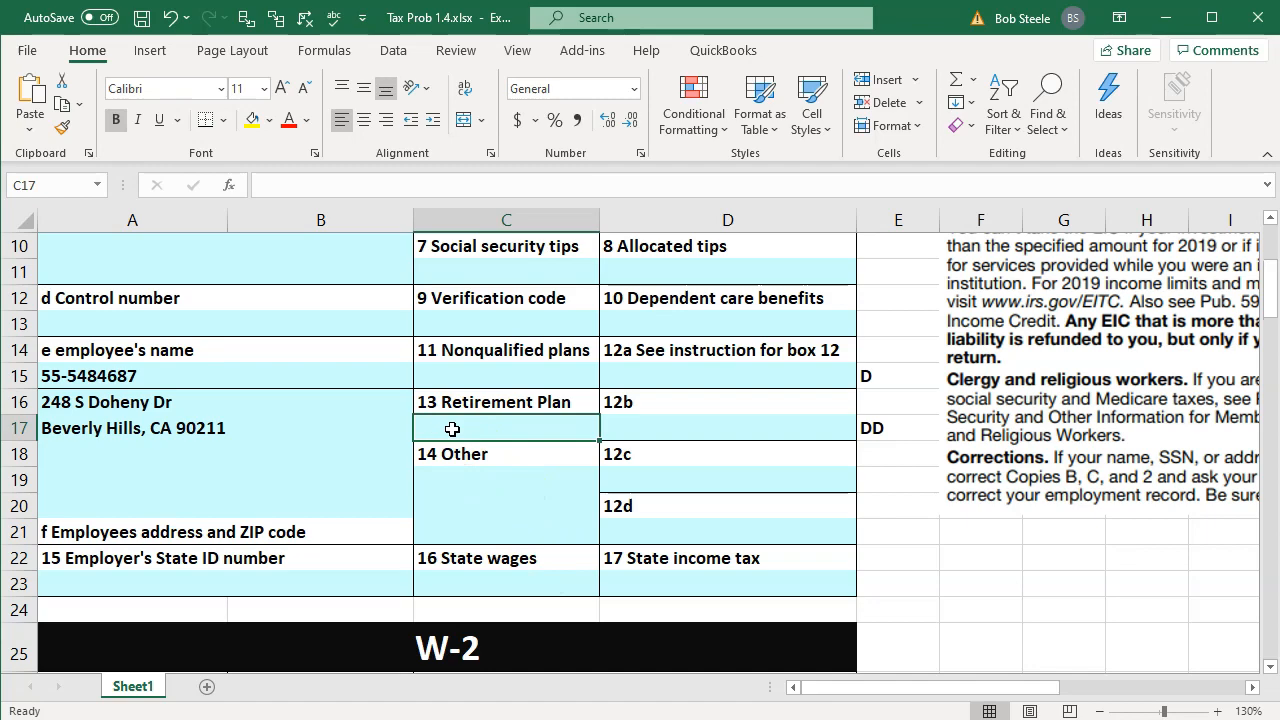
pyautogui.scroll(-13, 452, 429)
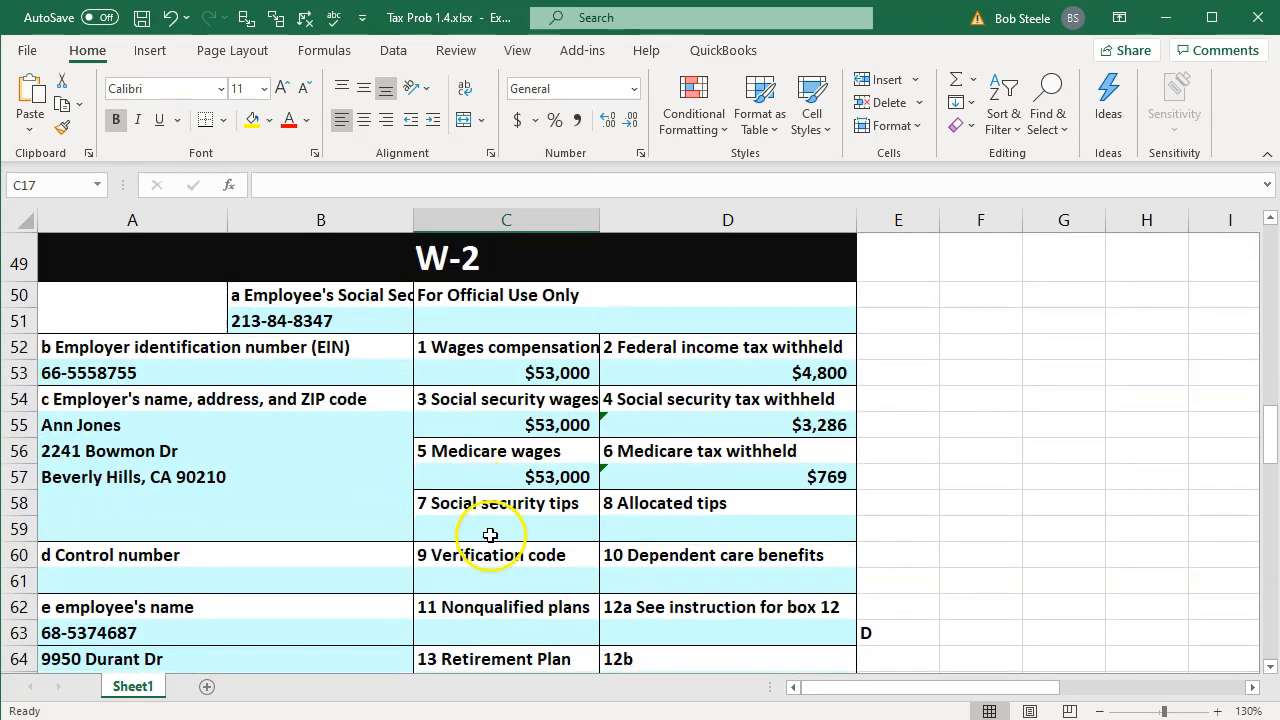
pyautogui.scroll(-1, 490, 535)
pyautogui.click(492, 592)
pyautogui.scroll(9, 492, 592)
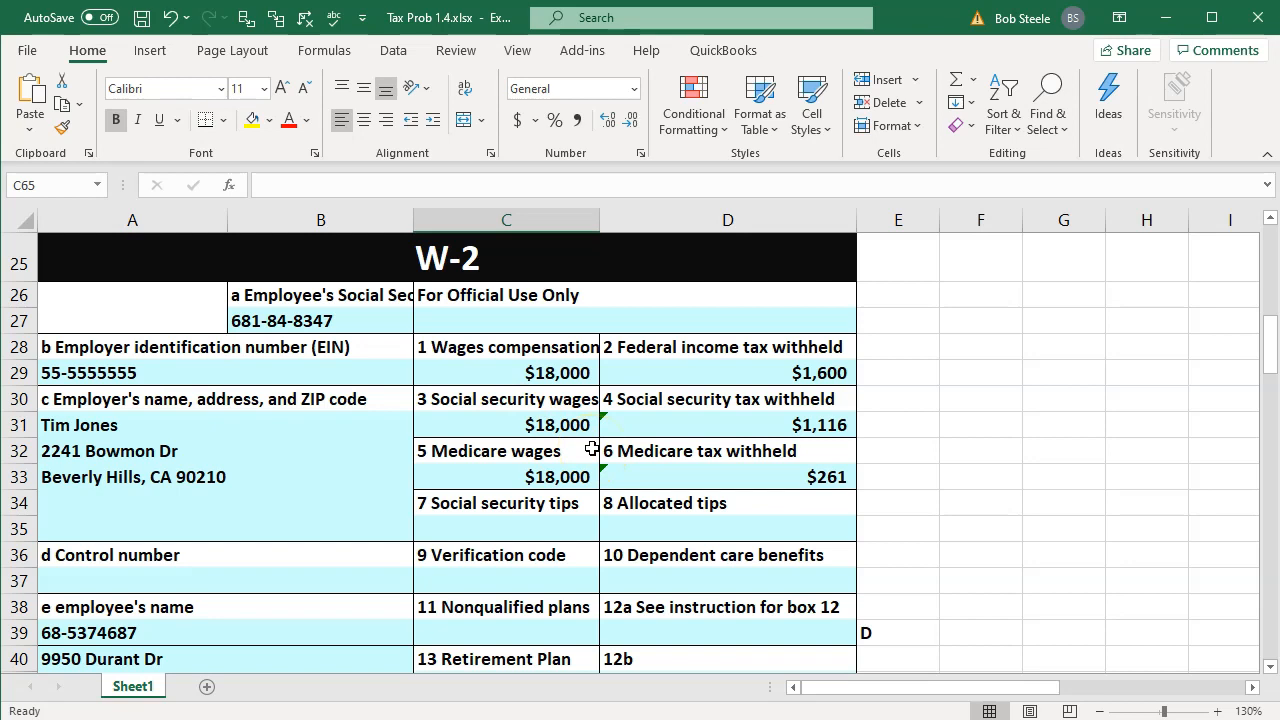
# Step: Check the spouse's W-2 in the workbook, then switch back to Lacerte and add a blank third W-2 entry
pyautogui.scroll(-8, 592, 451)
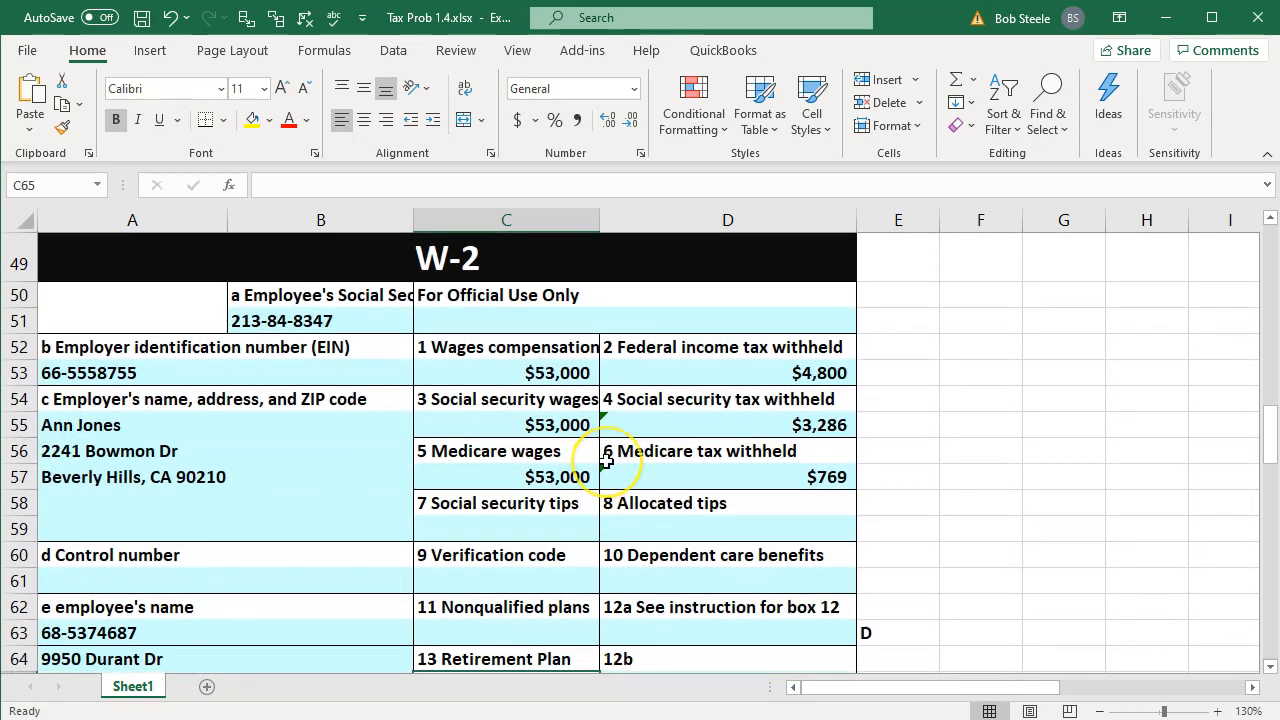
pyautogui.click(131, 427)
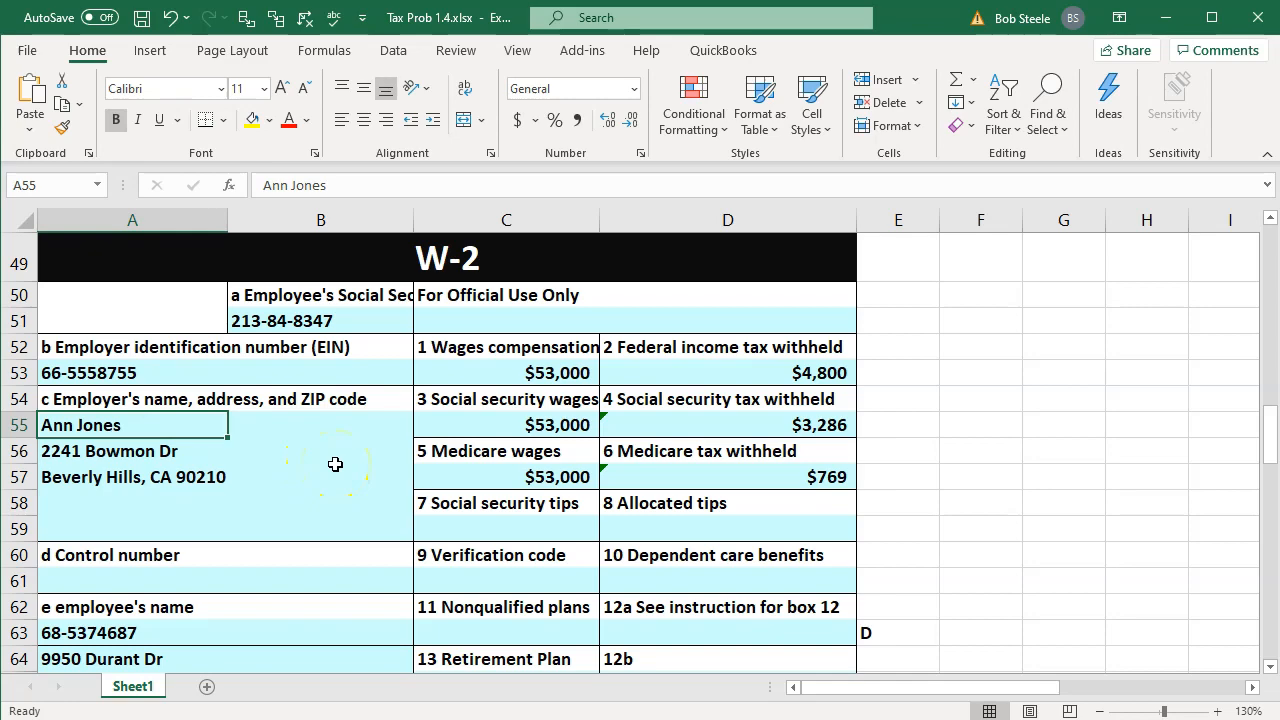
pyautogui.click(732, 716)
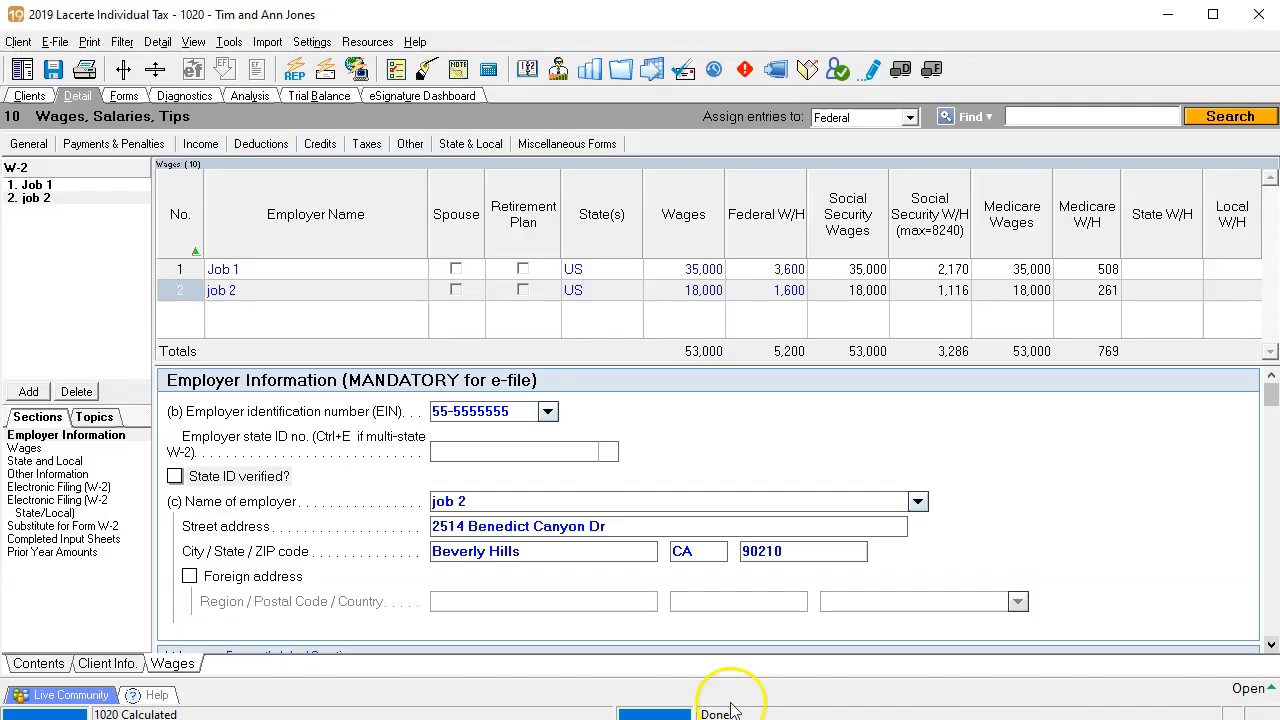
pyautogui.click(28, 391)
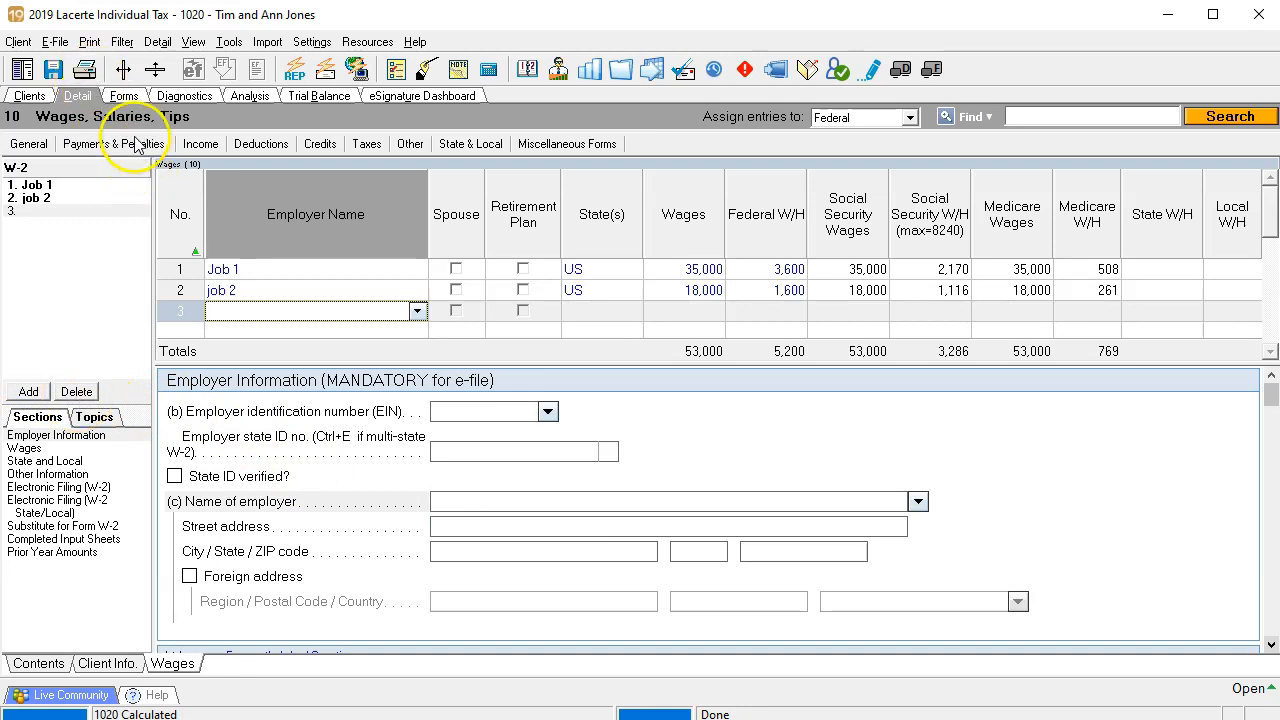
# Step: Open Form 1040 page 1 and mark the wages amount on line 1 as reviewed
pyautogui.click(125, 96)
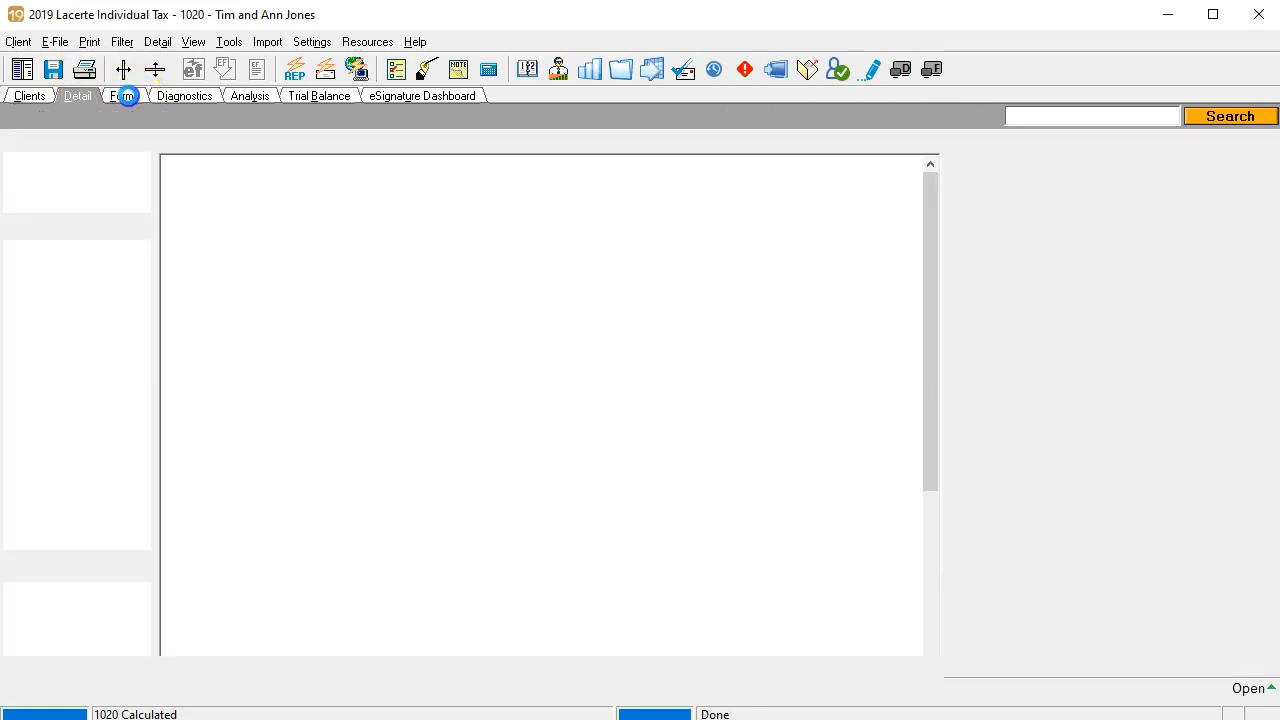
pyautogui.scroll(-3, 1032, 515)
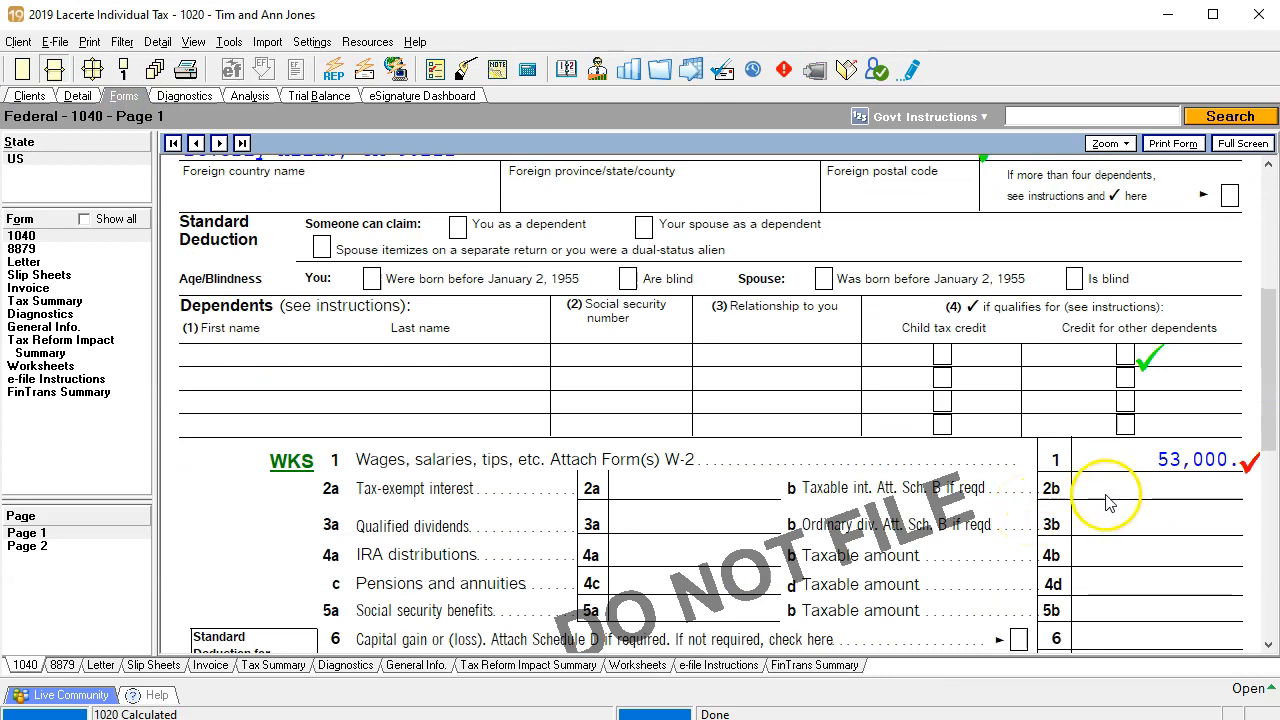
pyautogui.click(1116, 457)
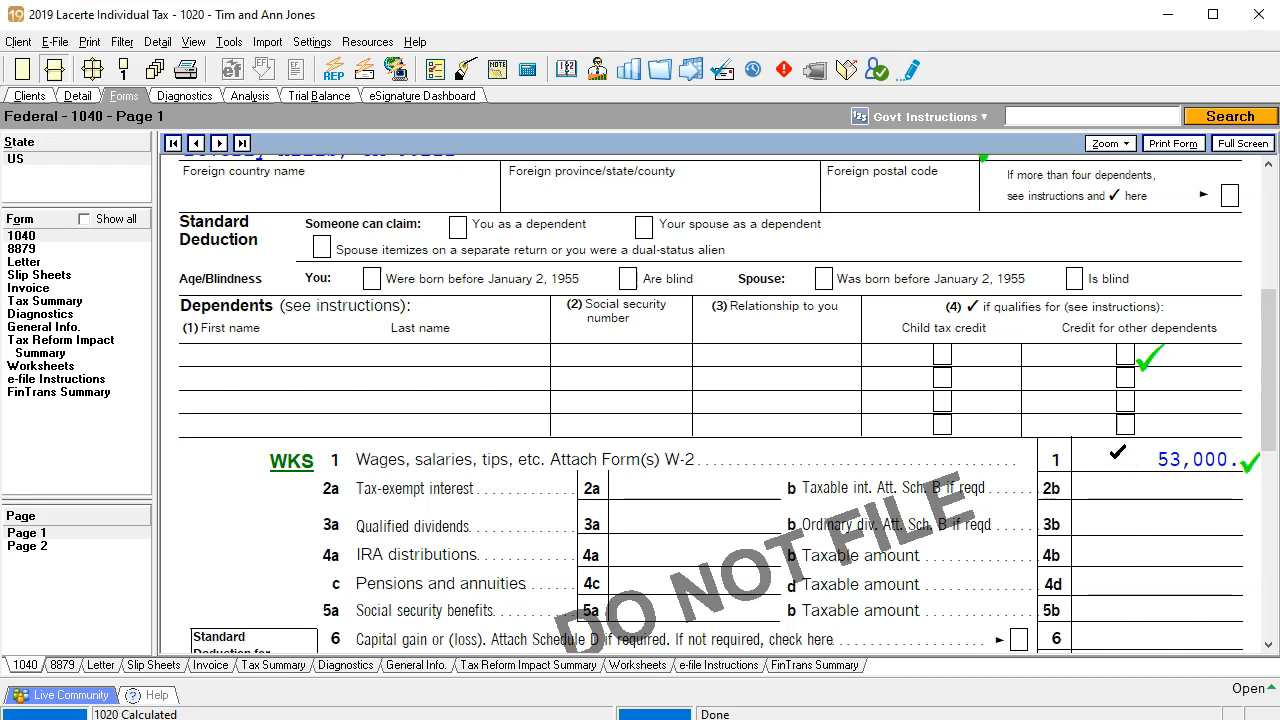
# Step: Mark total income, adjusted gross income and taxable income on lines 7b, 8b and 11b as reviewed
pyautogui.scroll(-3, 1117, 453)
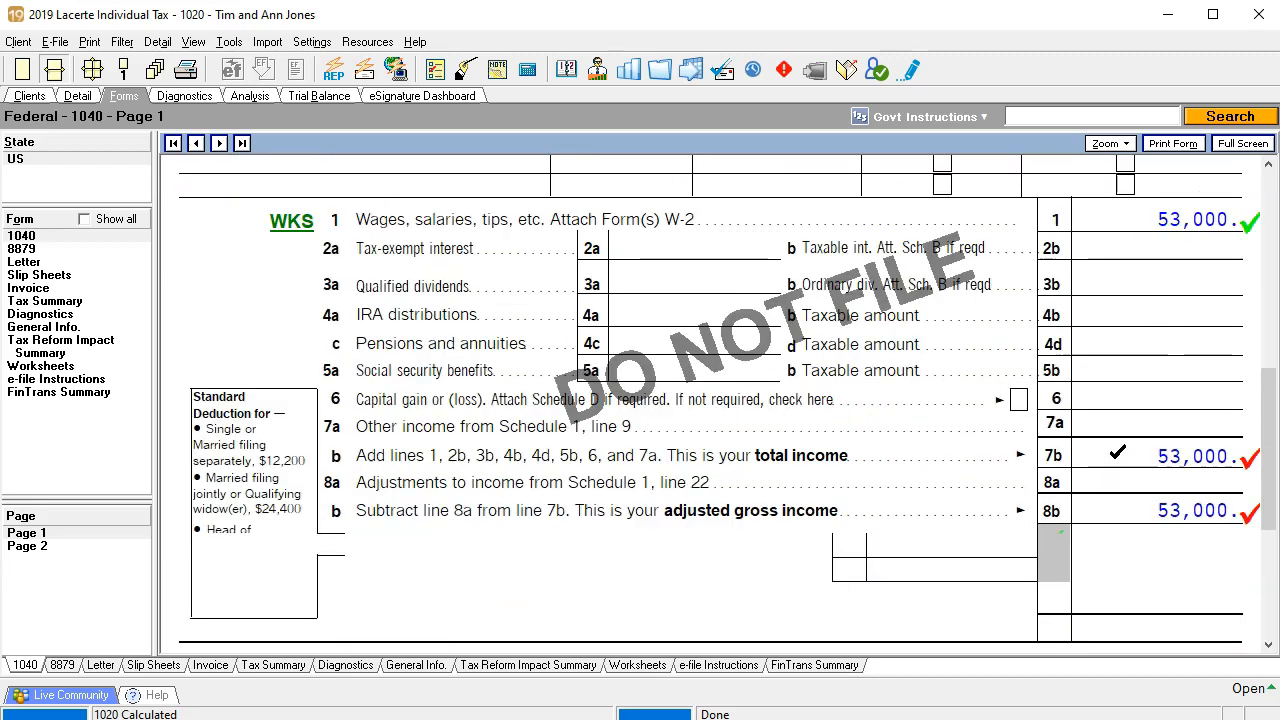
pyautogui.click(1146, 332)
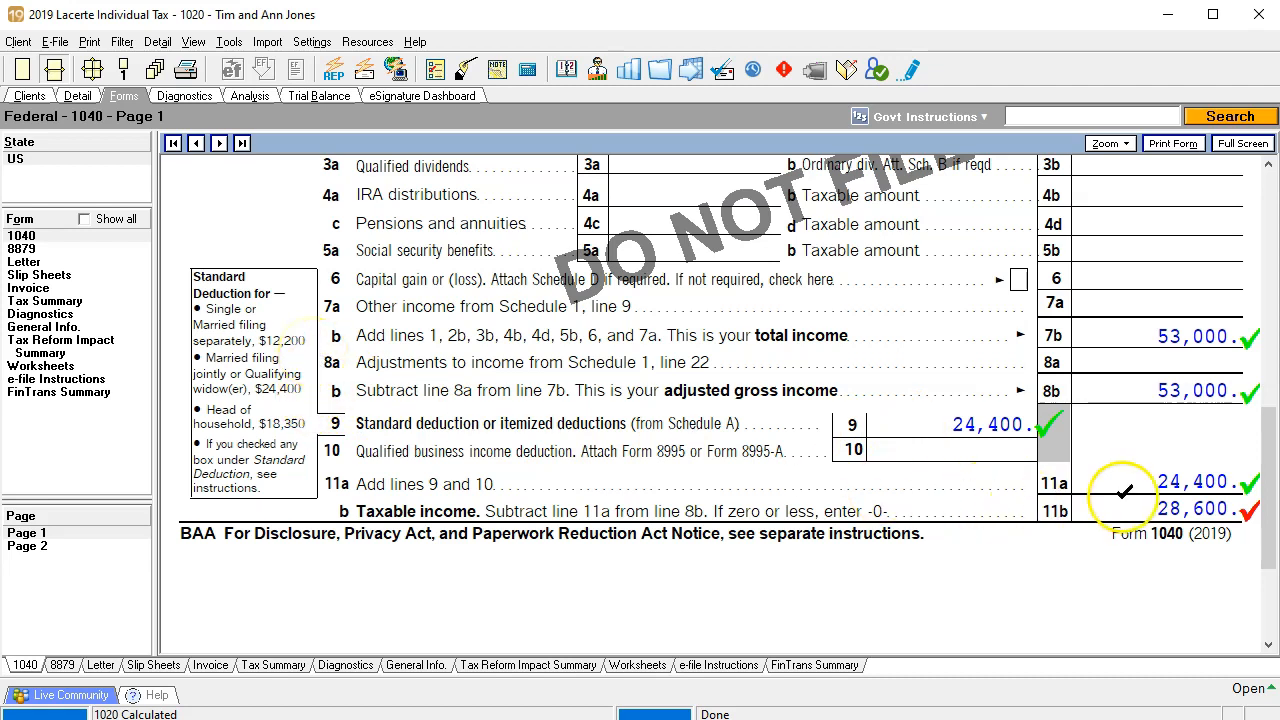
pyautogui.click(1130, 505)
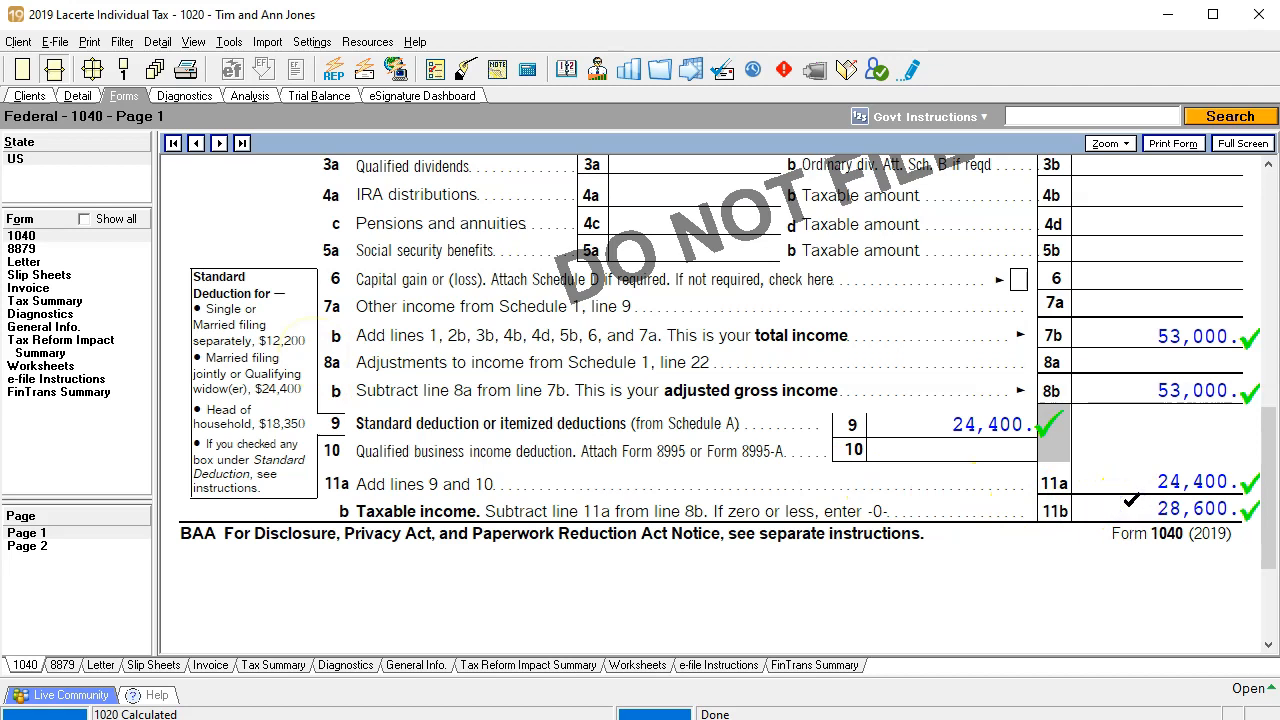
pyautogui.click(30, 534)
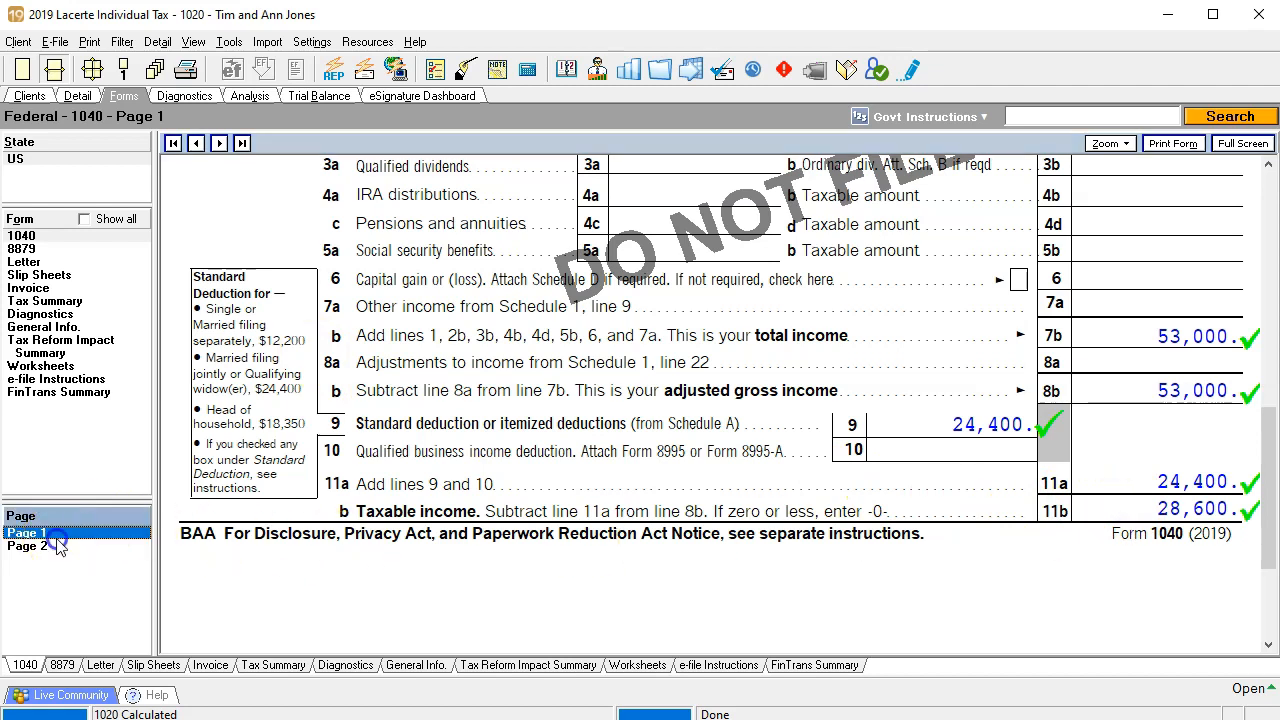
pyautogui.scroll(3, 910, 352)
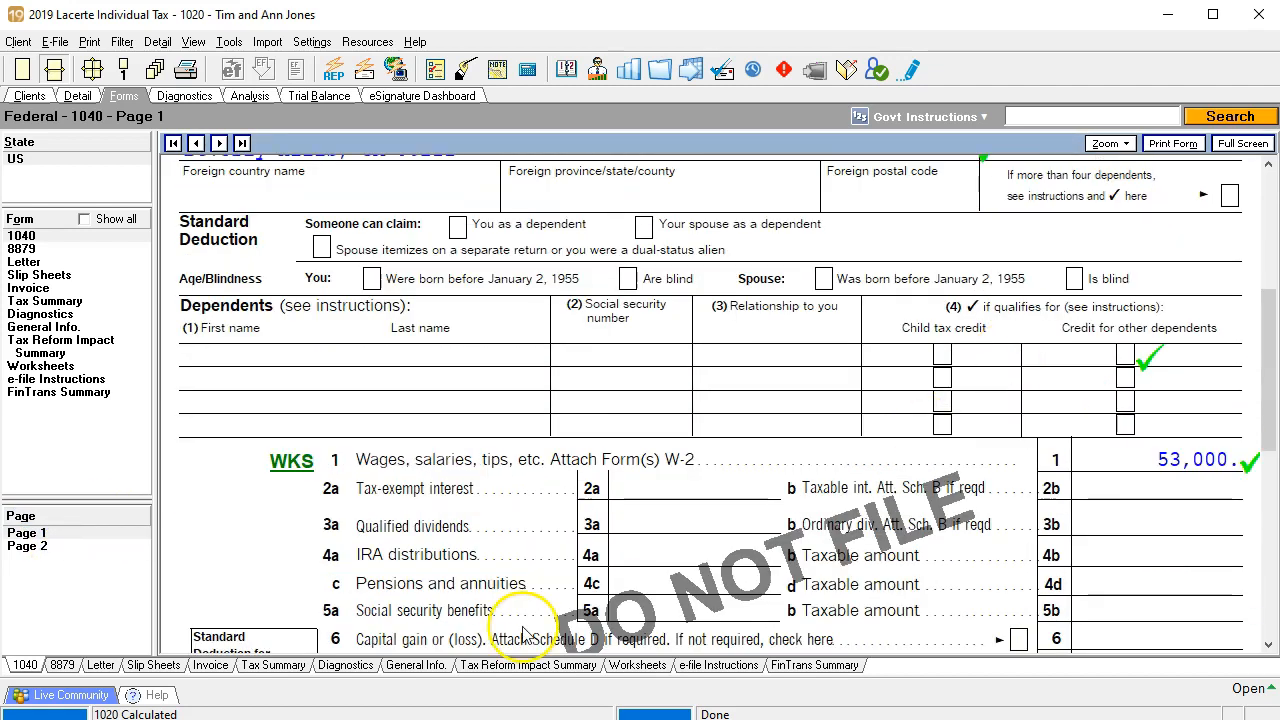
# Step: Mark the tax on line 12b and the federal withholding on line 17 of Form 1040 page 2 as reviewed
pyautogui.click(30, 546)
pyautogui.click(1155, 257)
pyautogui.click(1155, 257)
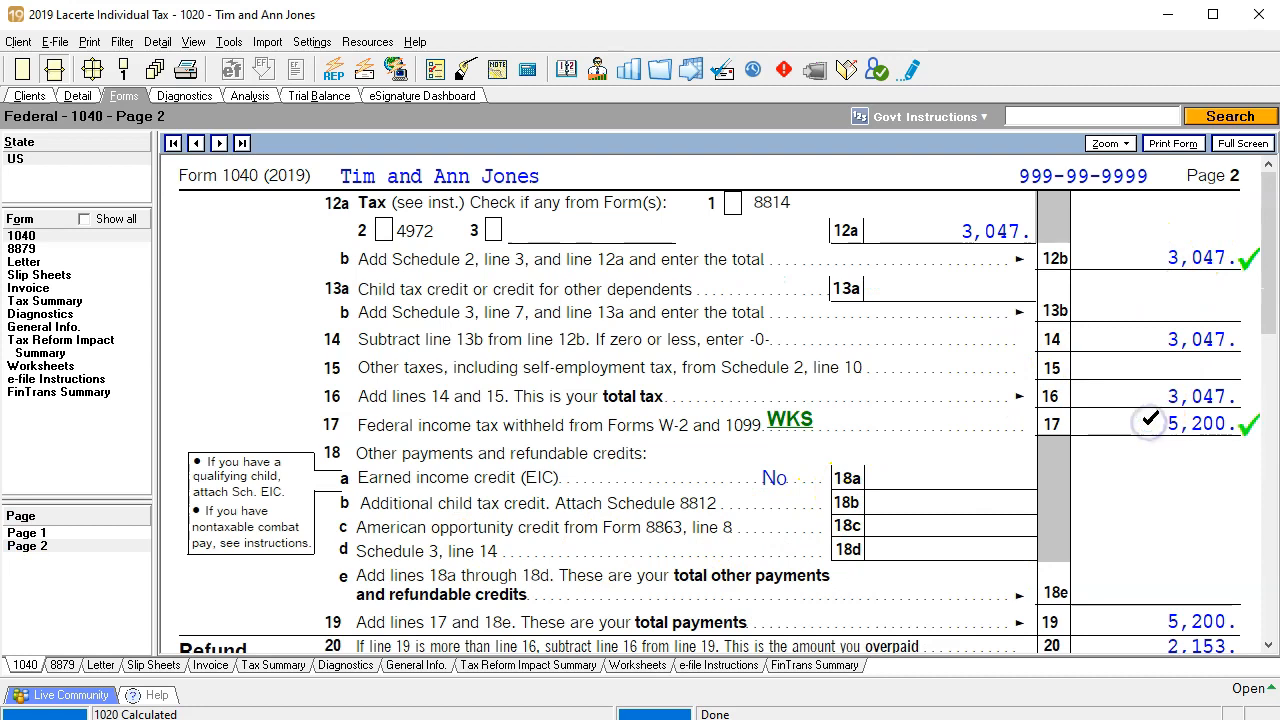
pyautogui.scroll(-3, 1150, 420)
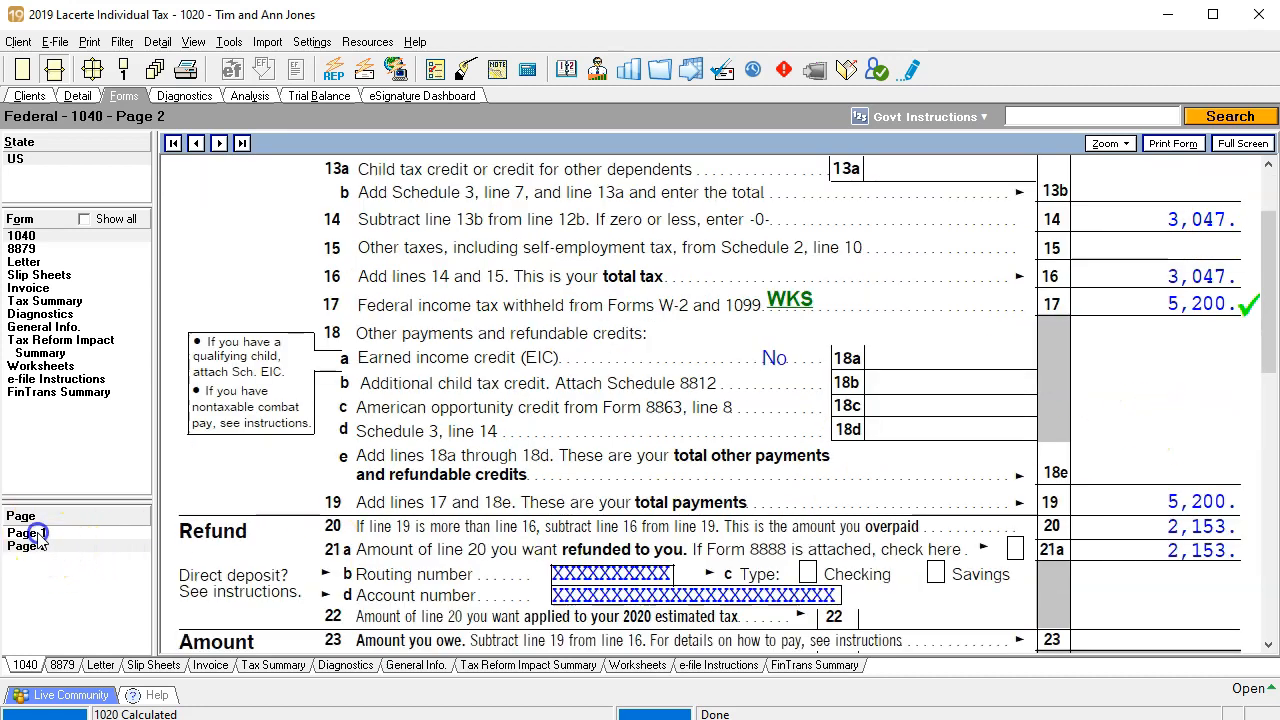
pyautogui.click(27, 533)
# Step: In the wages detail, name the third W-2's employer Job 3 and assign that W-2 to the spouse
pyautogui.click(64, 95)
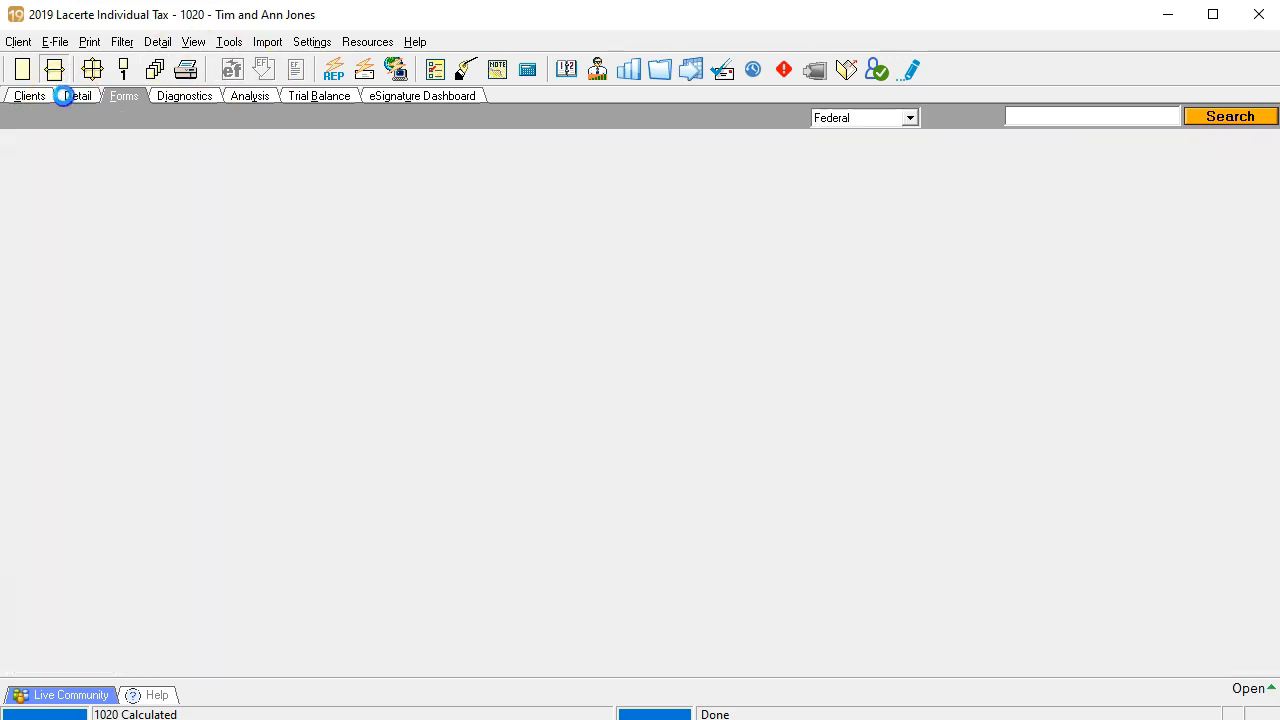
pyautogui.click(30, 392)
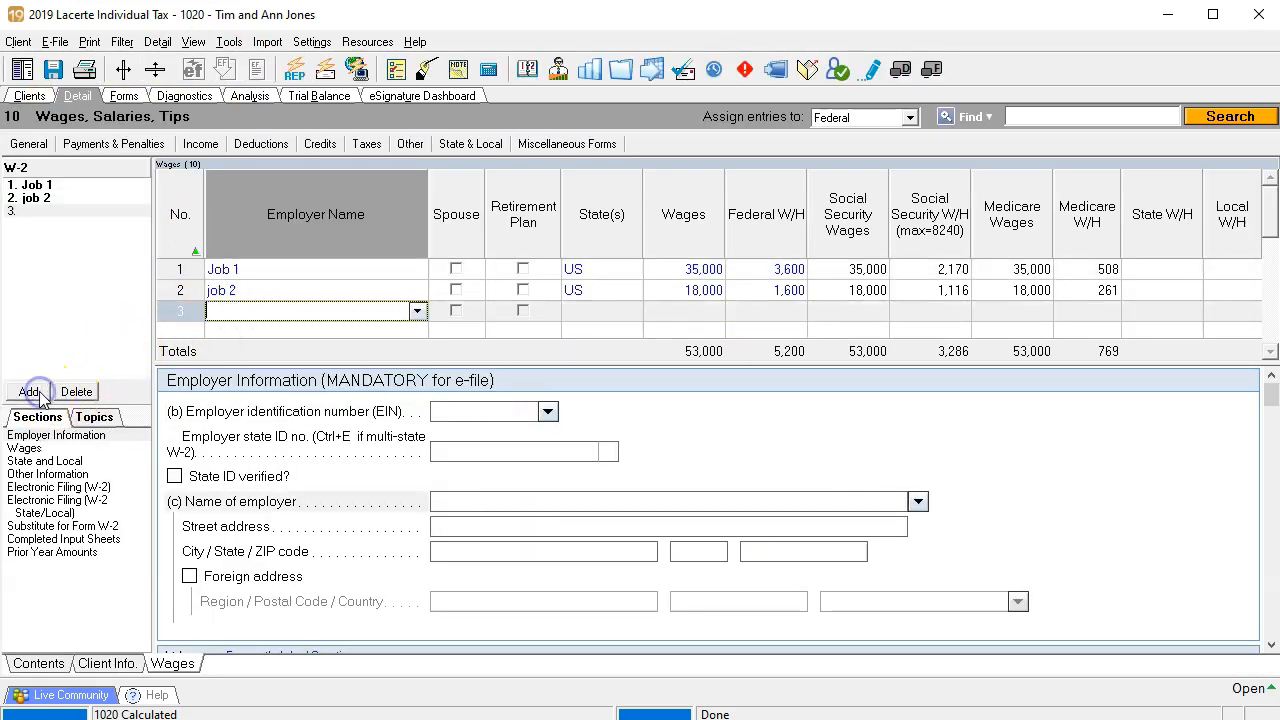
pyautogui.write('Job 1')
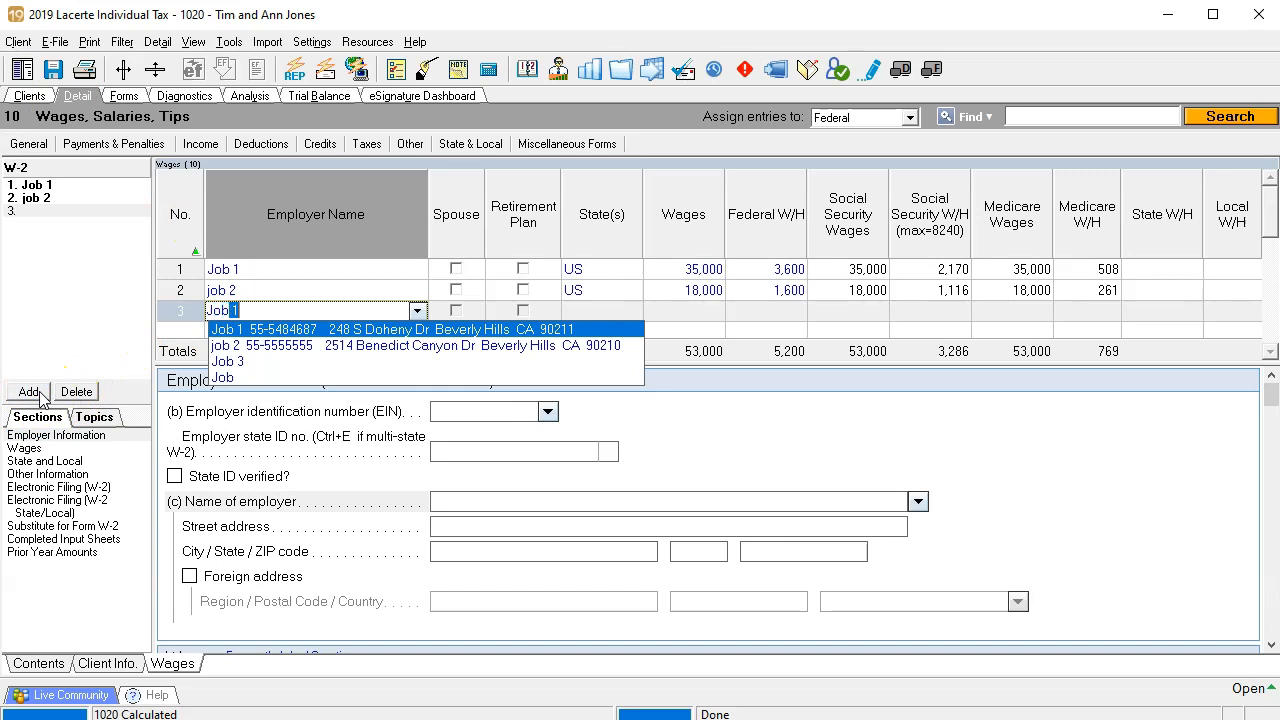
pyautogui.press('Down')
pyautogui.press('Down')
pyautogui.press('Return')
pyautogui.press('Tab')
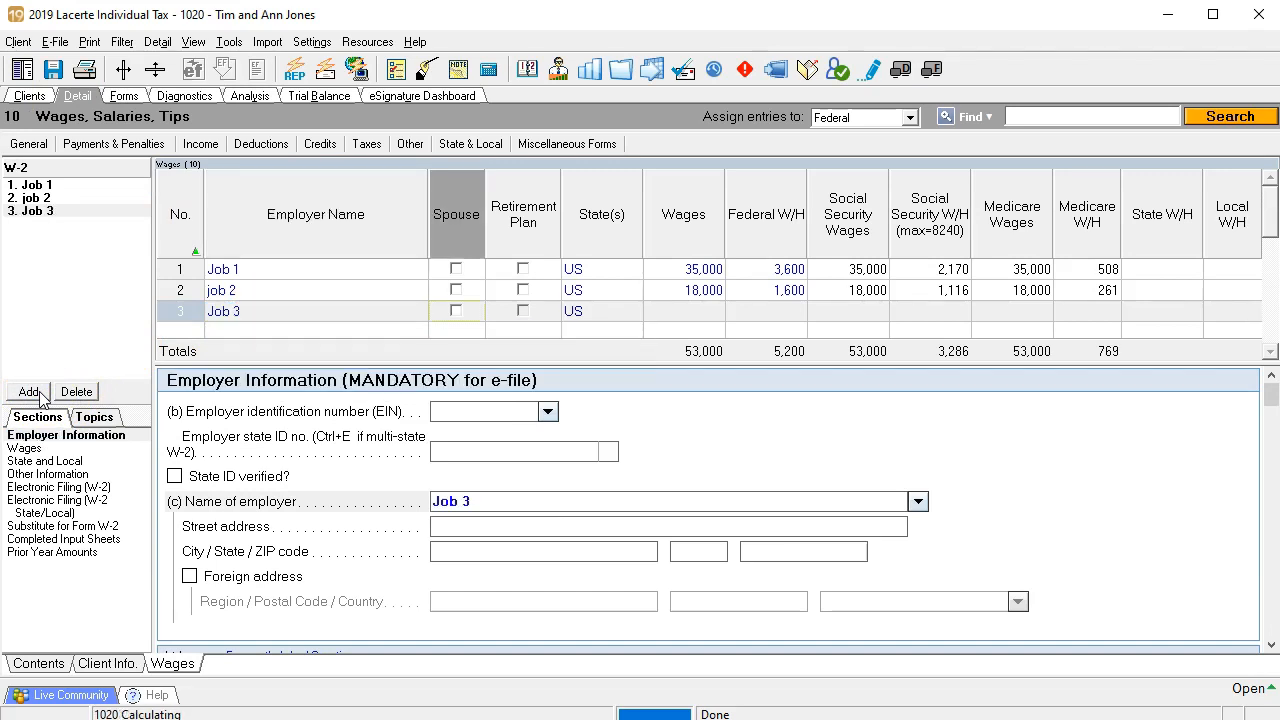
pyautogui.click(456, 311)
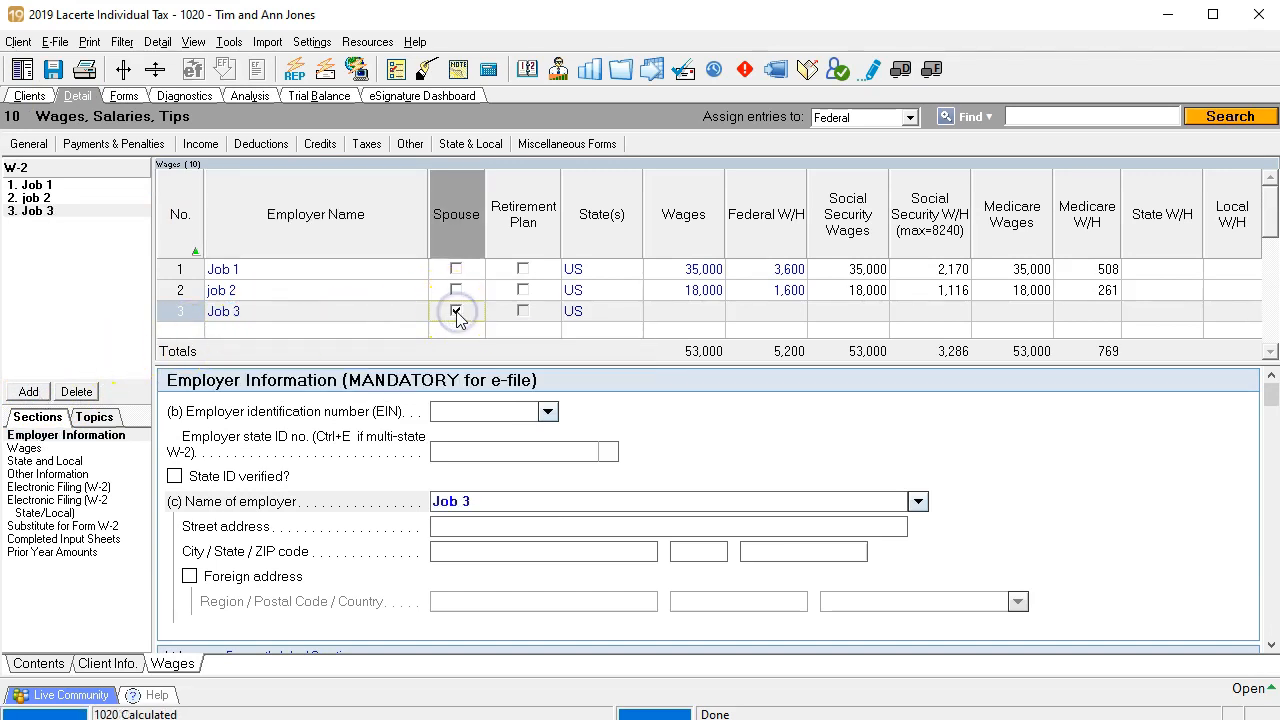
# Step: Check the spouse's W-2 in the Tax Prob 1.4 workbook and enter 53,000 wages and 4,800 federal withholding for Job 3 in Lacerte
pyautogui.click(681, 315)
pyautogui.click(651, 719)
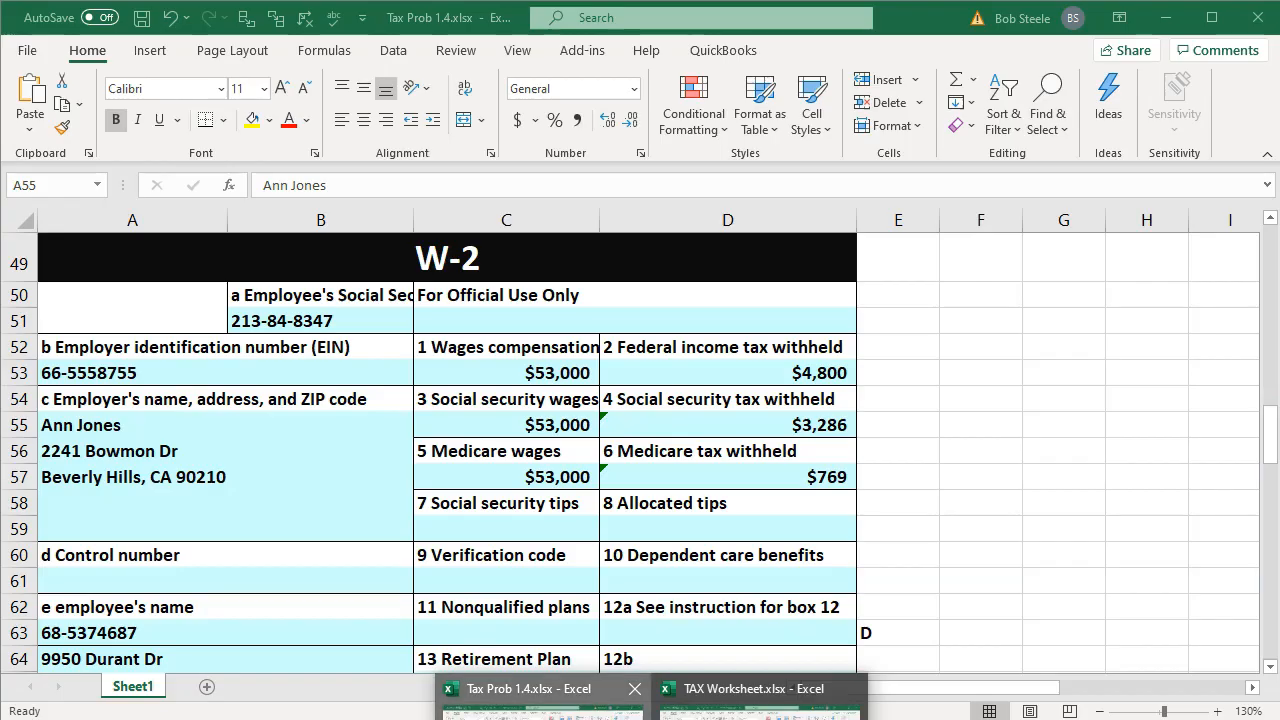
pyautogui.click(540, 705)
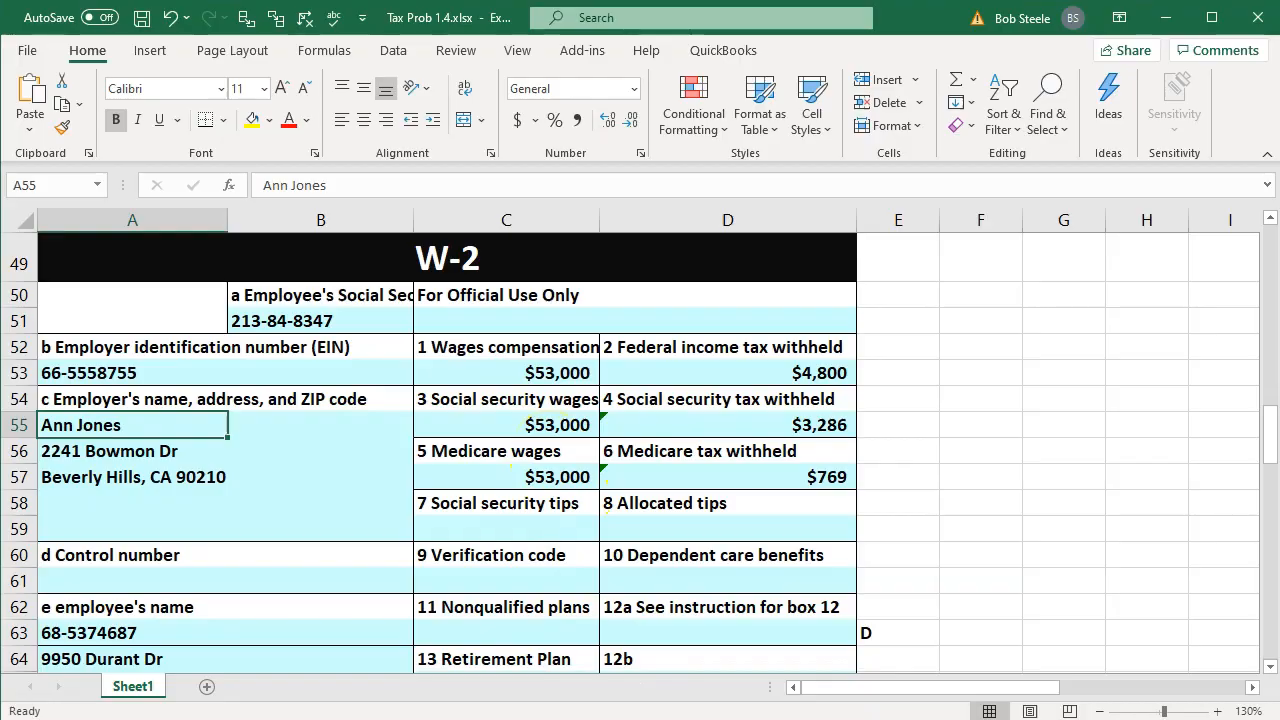
pyautogui.click(760, 719)
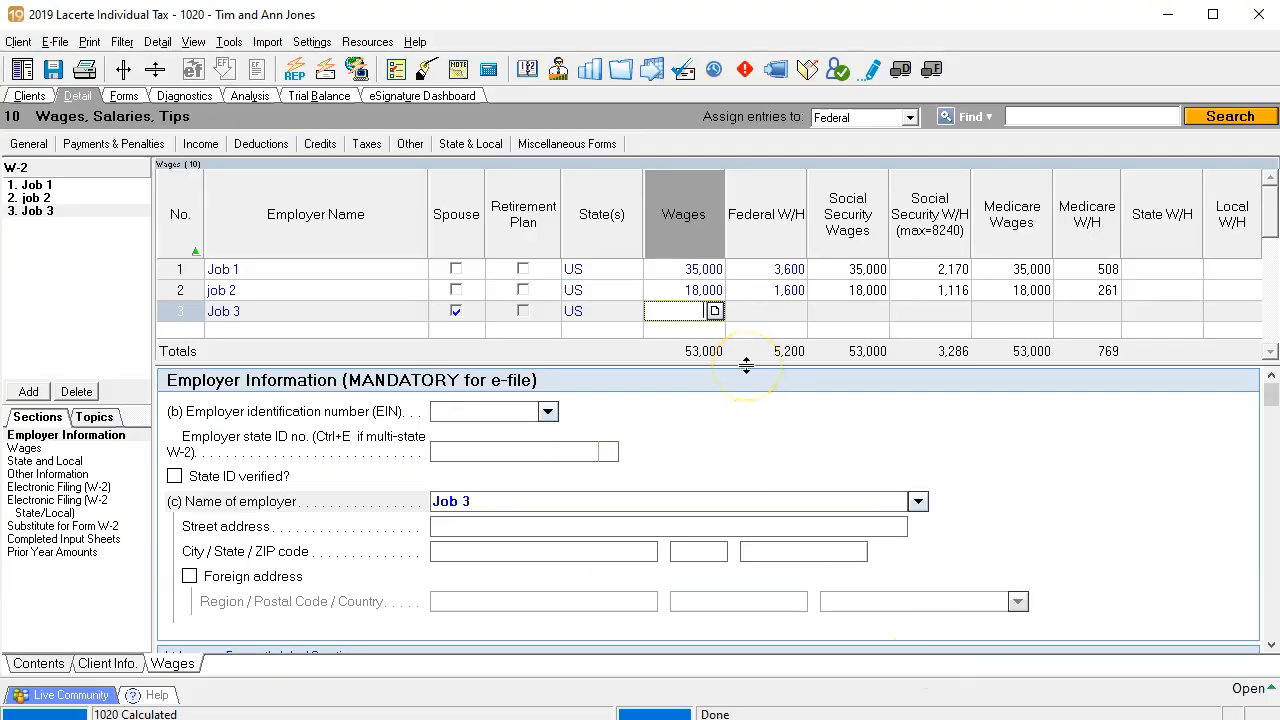
pyautogui.press('Tab')
pyautogui.write('4,80')
pyautogui.write('00')
pyautogui.press('Tab')
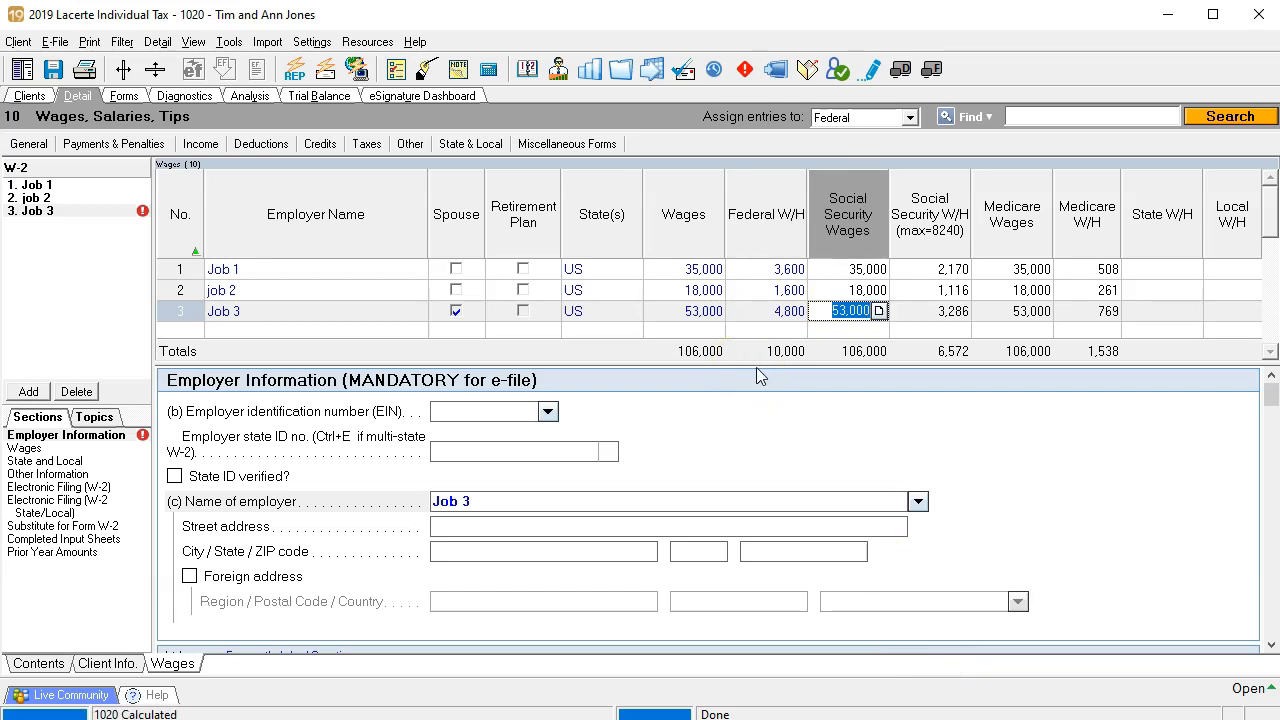
# Step: Compare Job 3's social security and Medicare withholding with boxes 4 and 6 in the Tax Prob 1.4 workbook and return to Lacerte
pyautogui.click(952, 311)
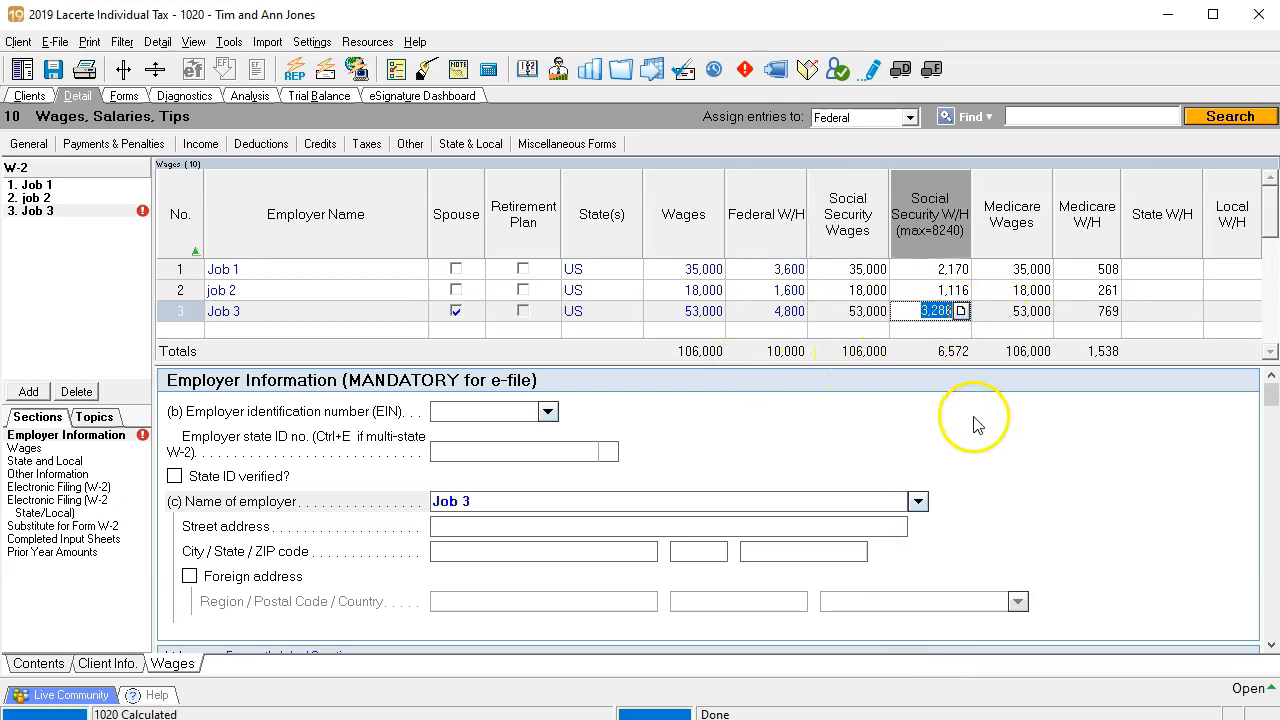
pyautogui.press('Tab')
pyautogui.press('Tab')
pyautogui.press('Tab')
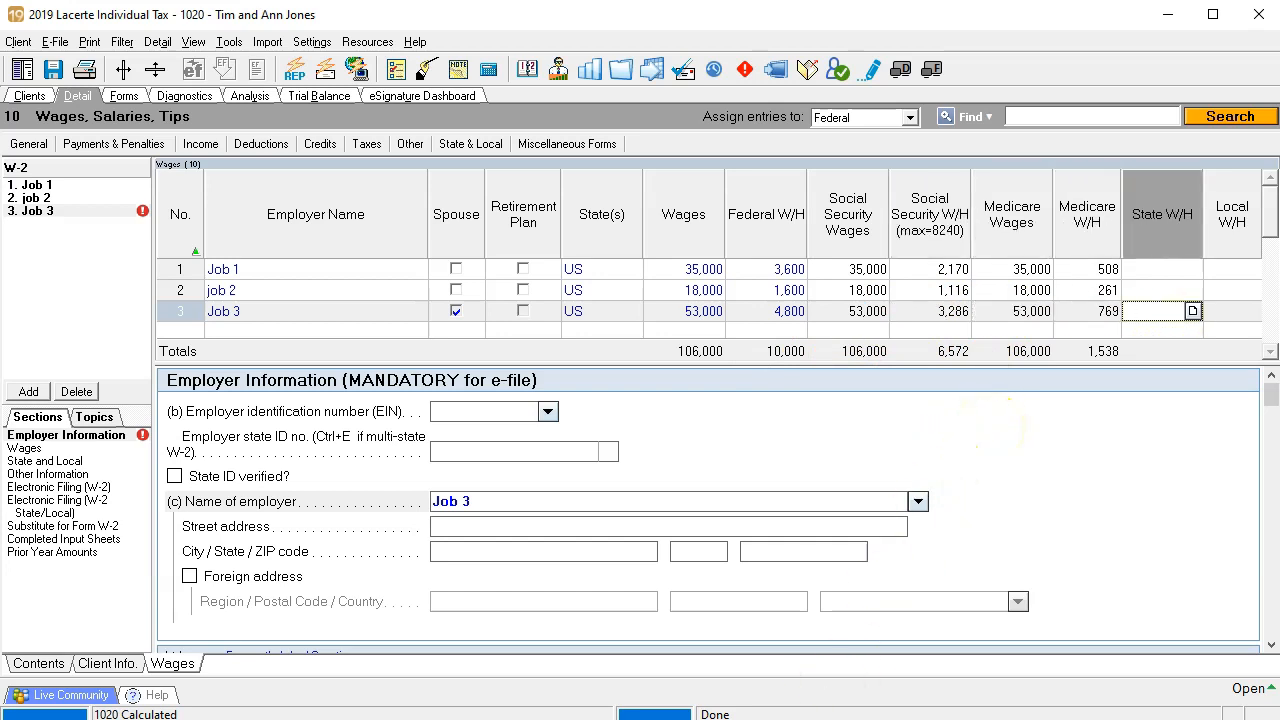
pyautogui.moveTo(650, 715)
pyautogui.click(543, 702)
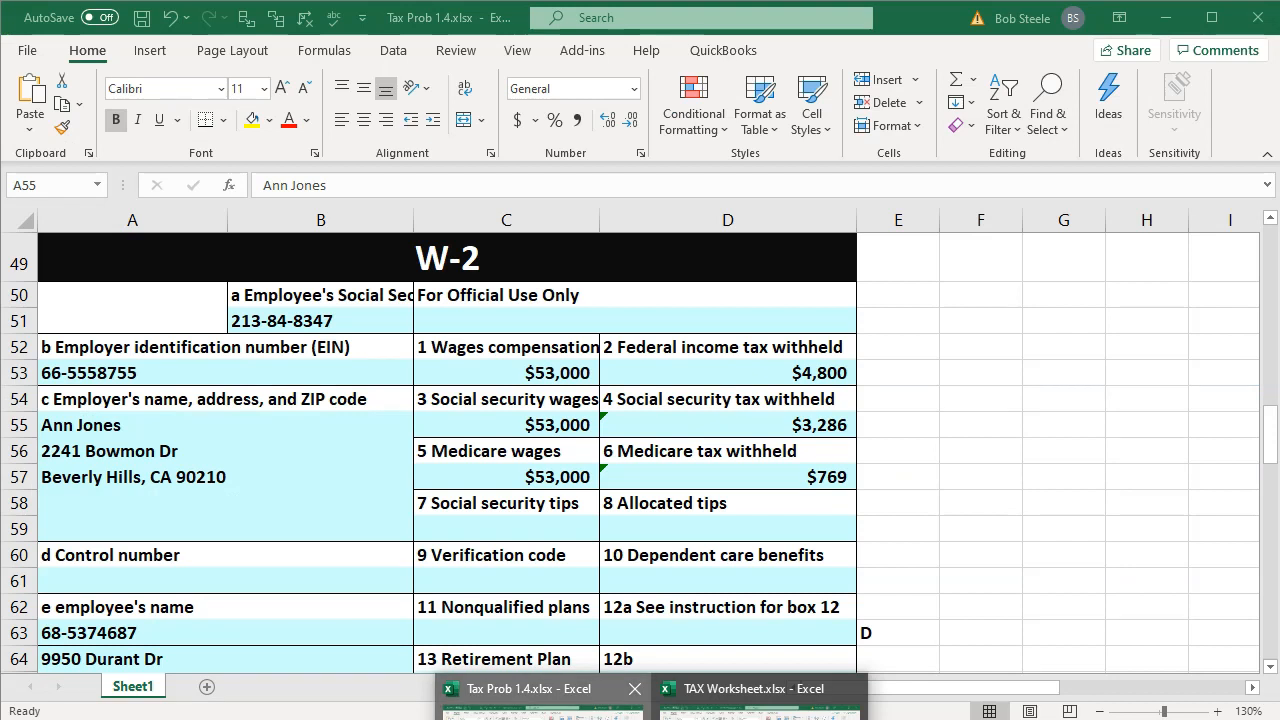
pyautogui.click(805, 424)
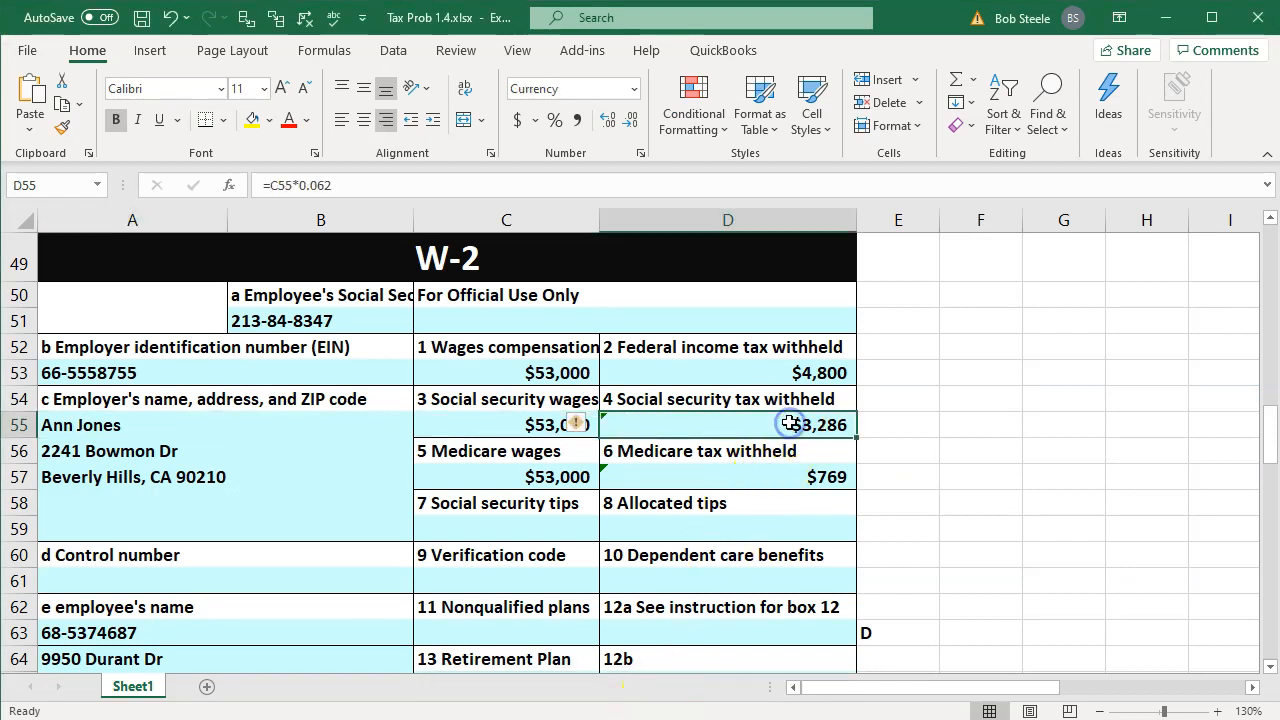
pyautogui.click(789, 479)
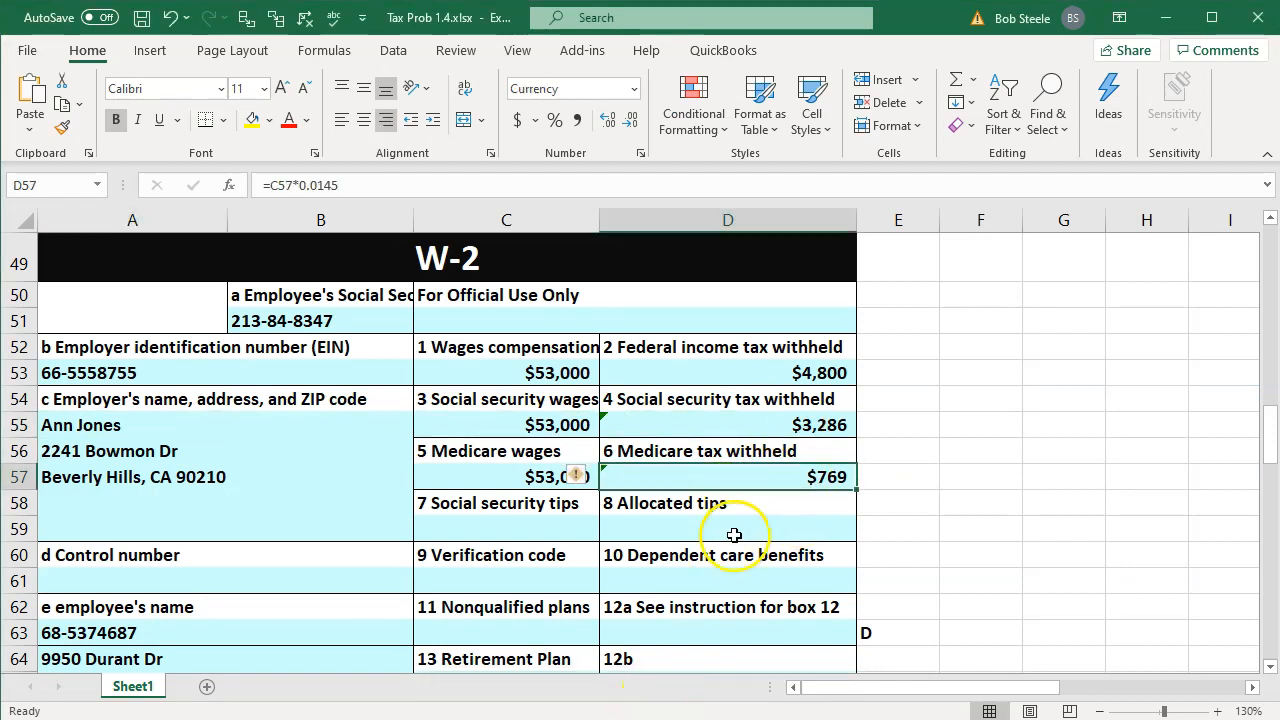
pyautogui.click(1165, 17)
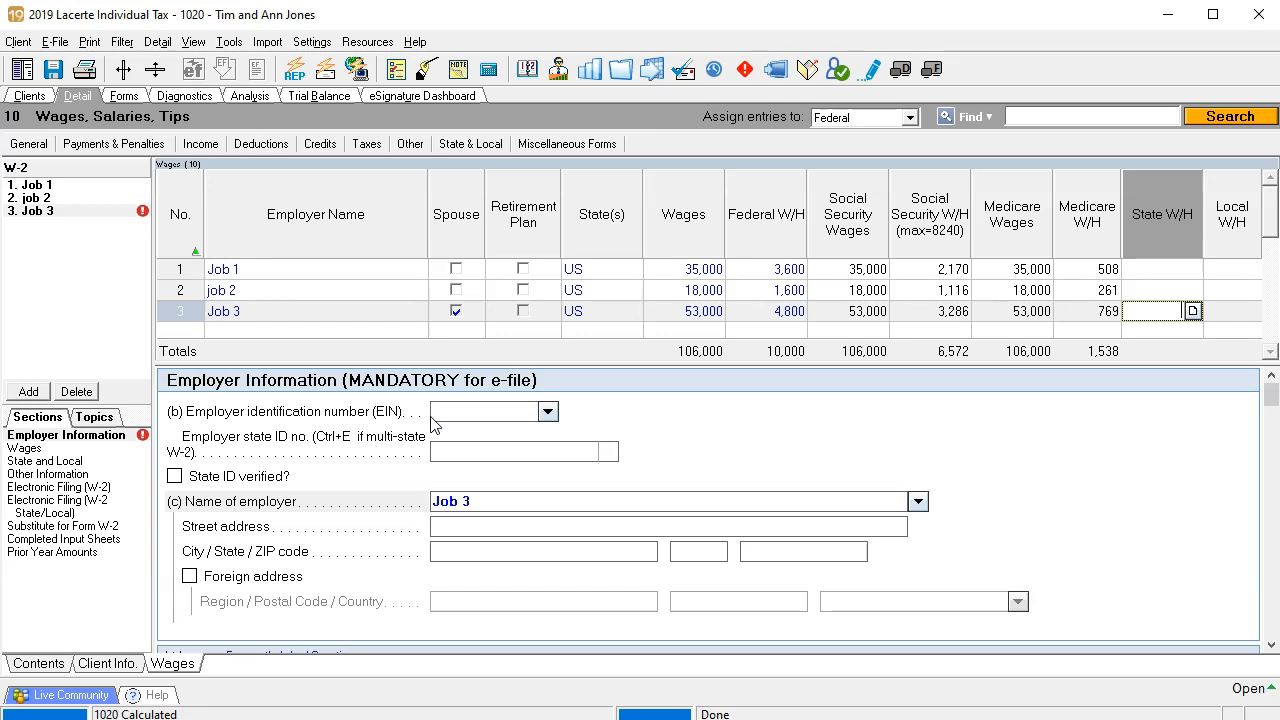
# Step: Open Form 1040 page 1 and mark the recalculated total income, adjusted gross income and taxable income as reviewed
pyautogui.click(128, 97)
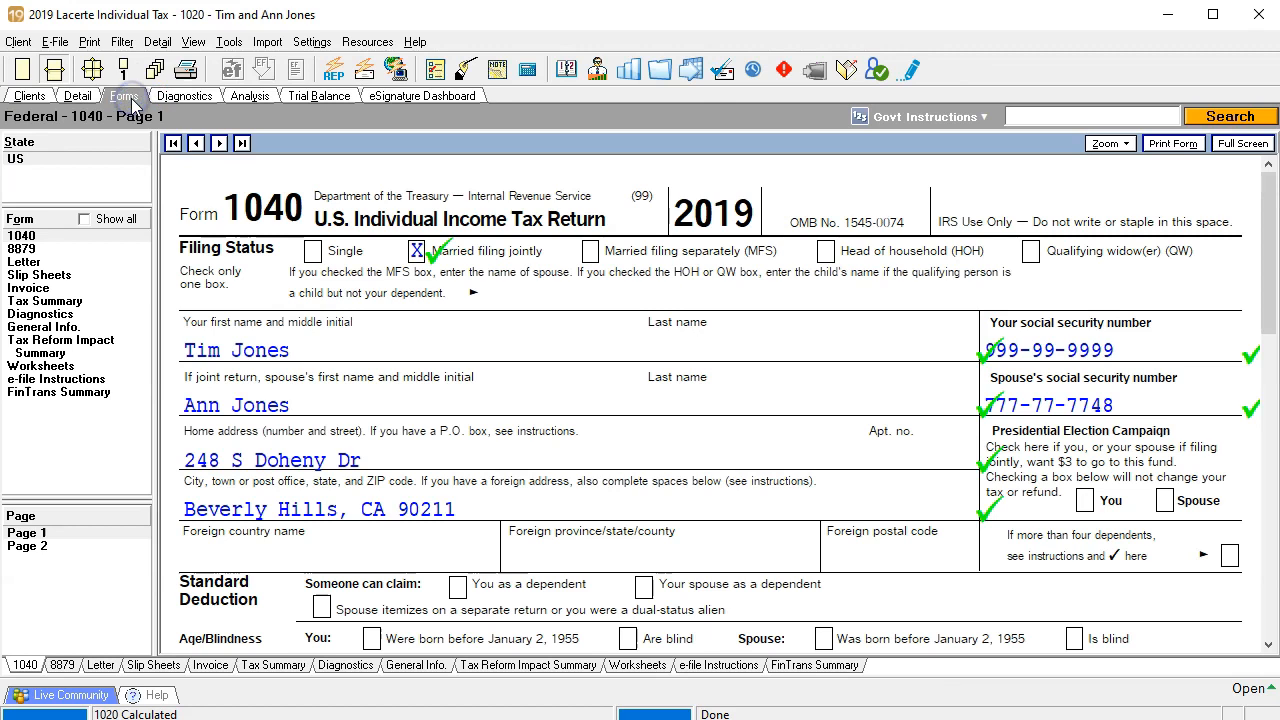
pyautogui.scroll(-3, 685, 490)
pyautogui.scroll(-5, 685, 490)
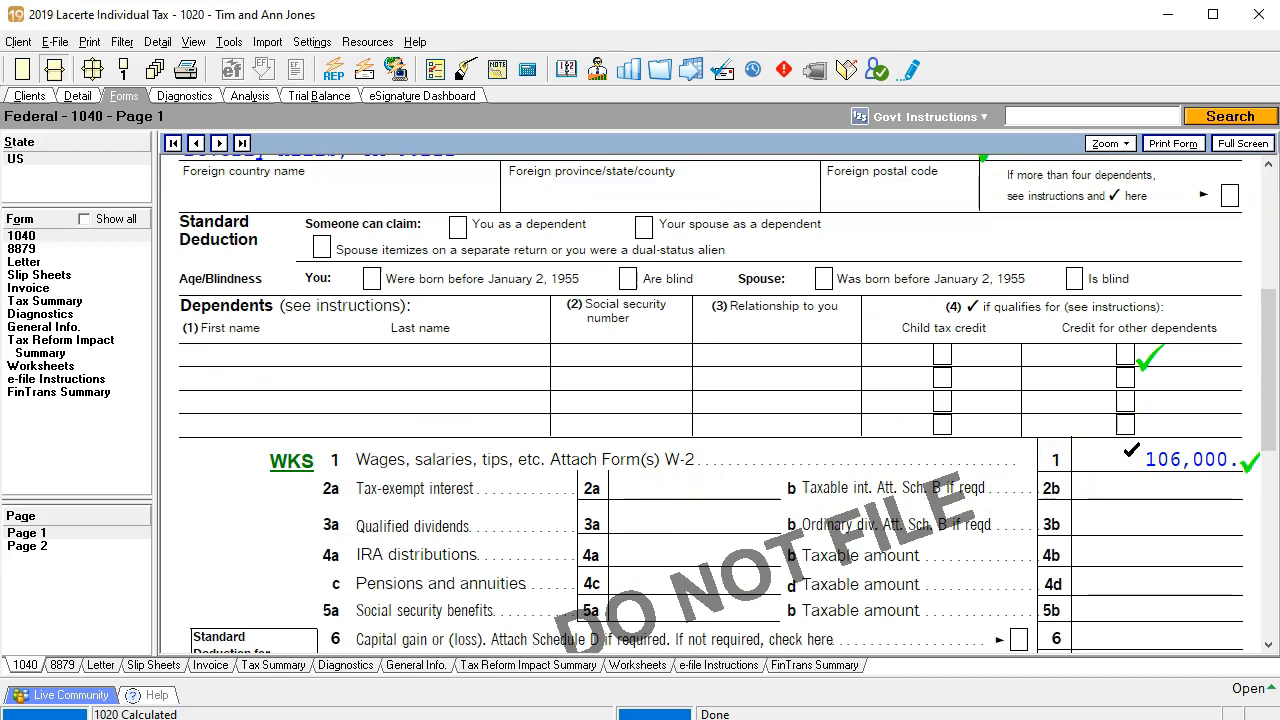
pyautogui.scroll(-3, 1131, 451)
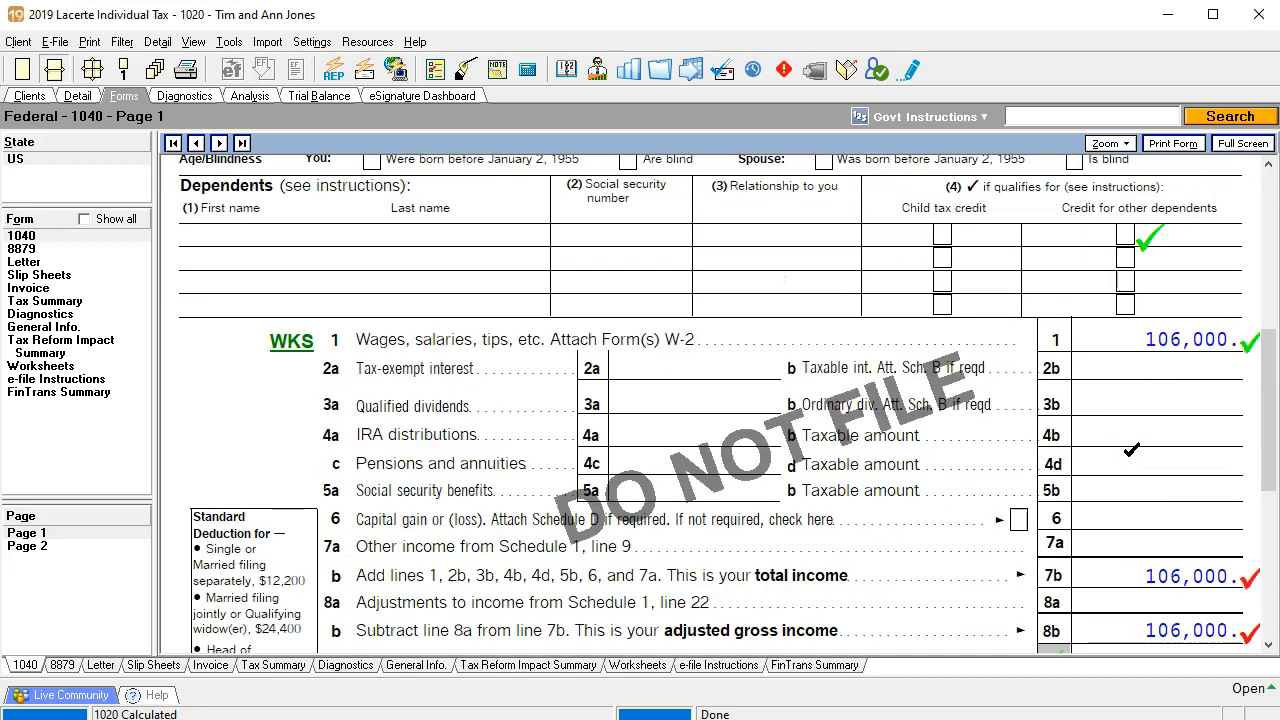
pyautogui.scroll(-3, 1131, 451)
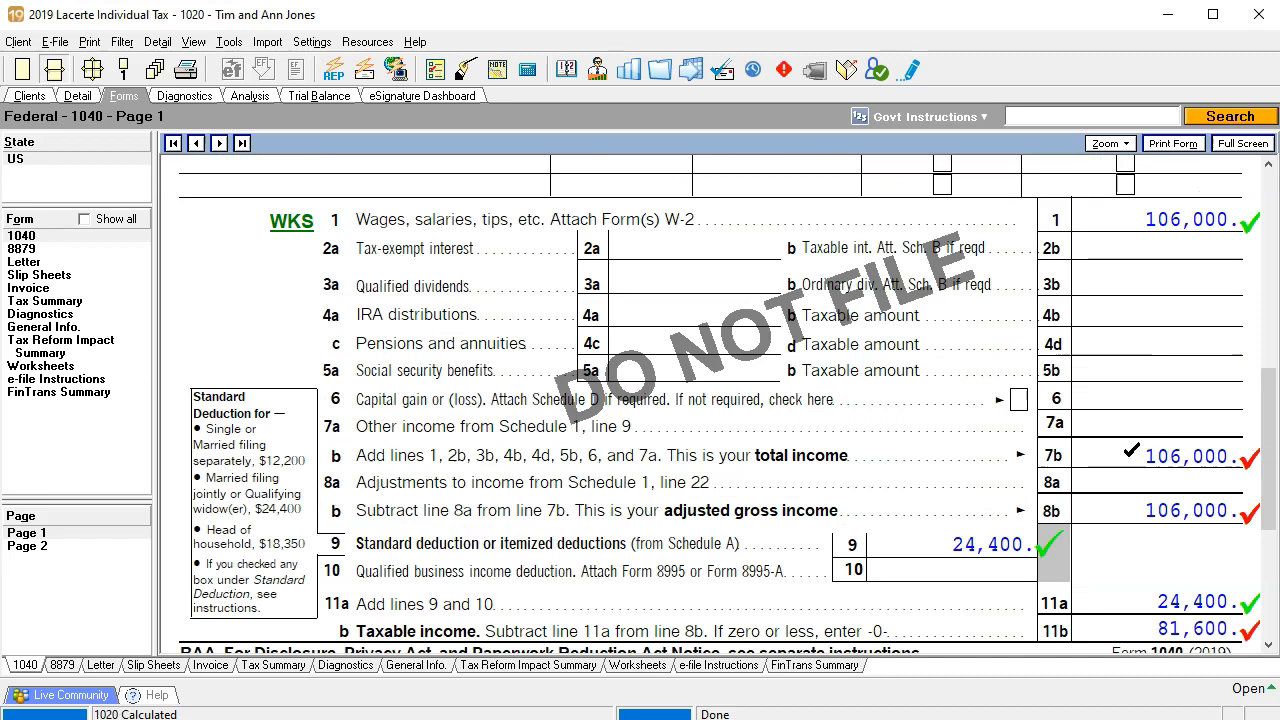
pyautogui.click(1123, 460)
pyautogui.click(1119, 511)
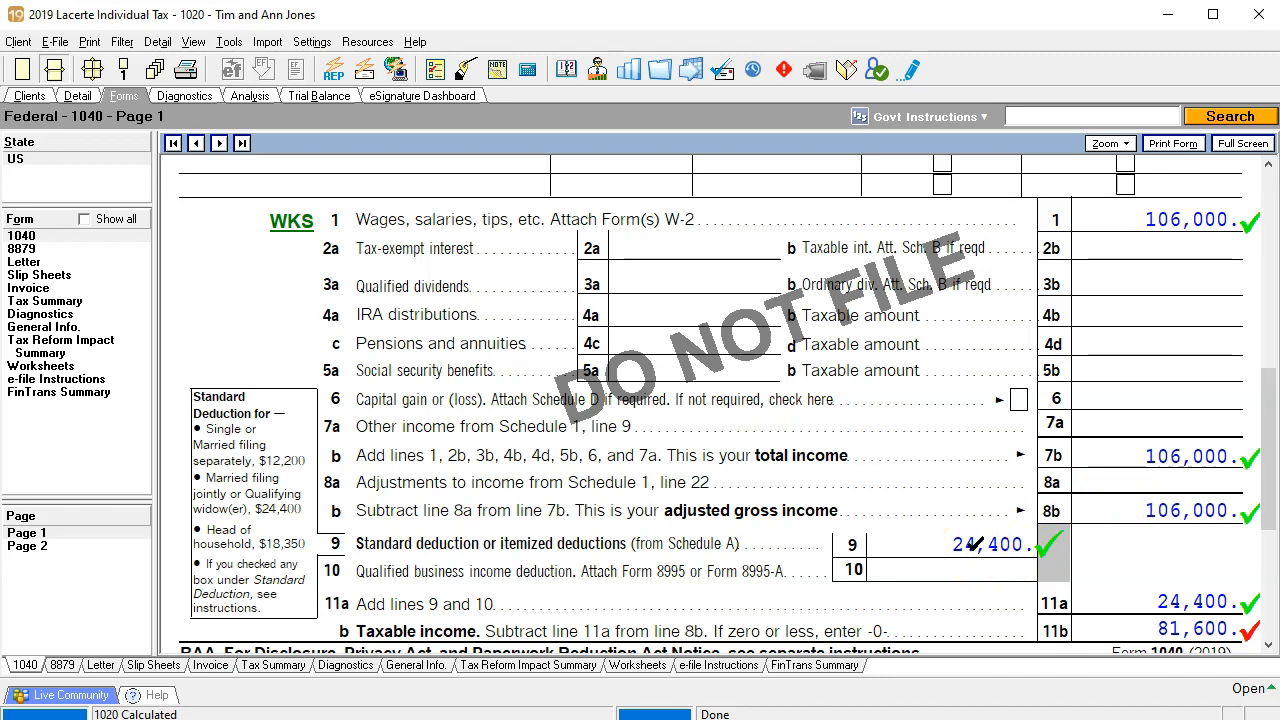
pyautogui.scroll(-3, 975, 543)
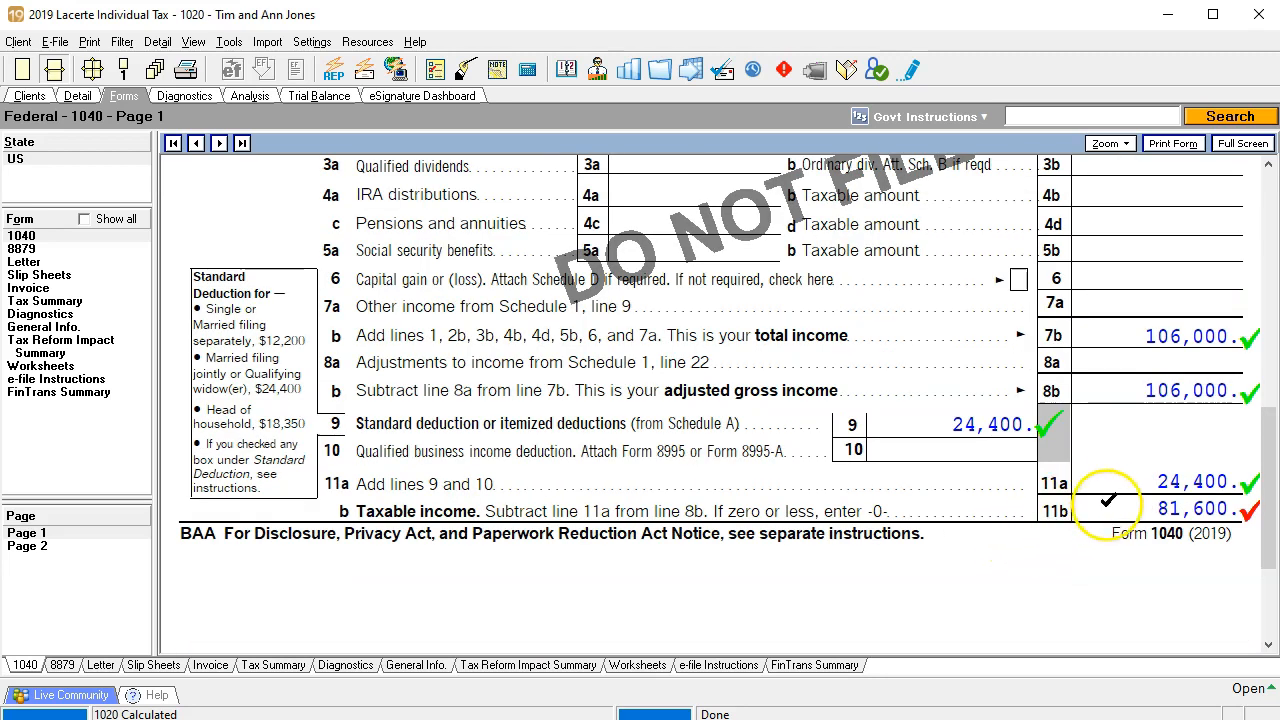
pyautogui.click(1107, 500)
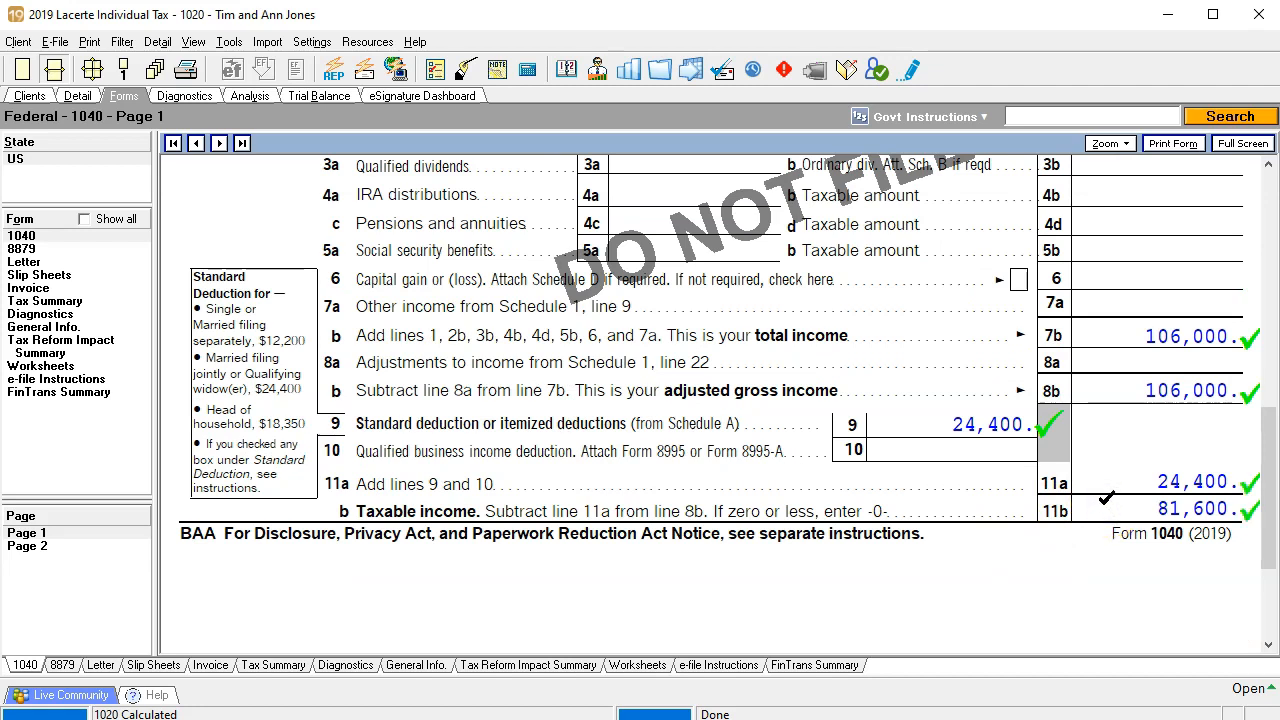
# Step: Open Form 1040 page 2 and mark the amounts on lines 12b, 14, 16 and 17 as reviewed
pyautogui.click(29, 547)
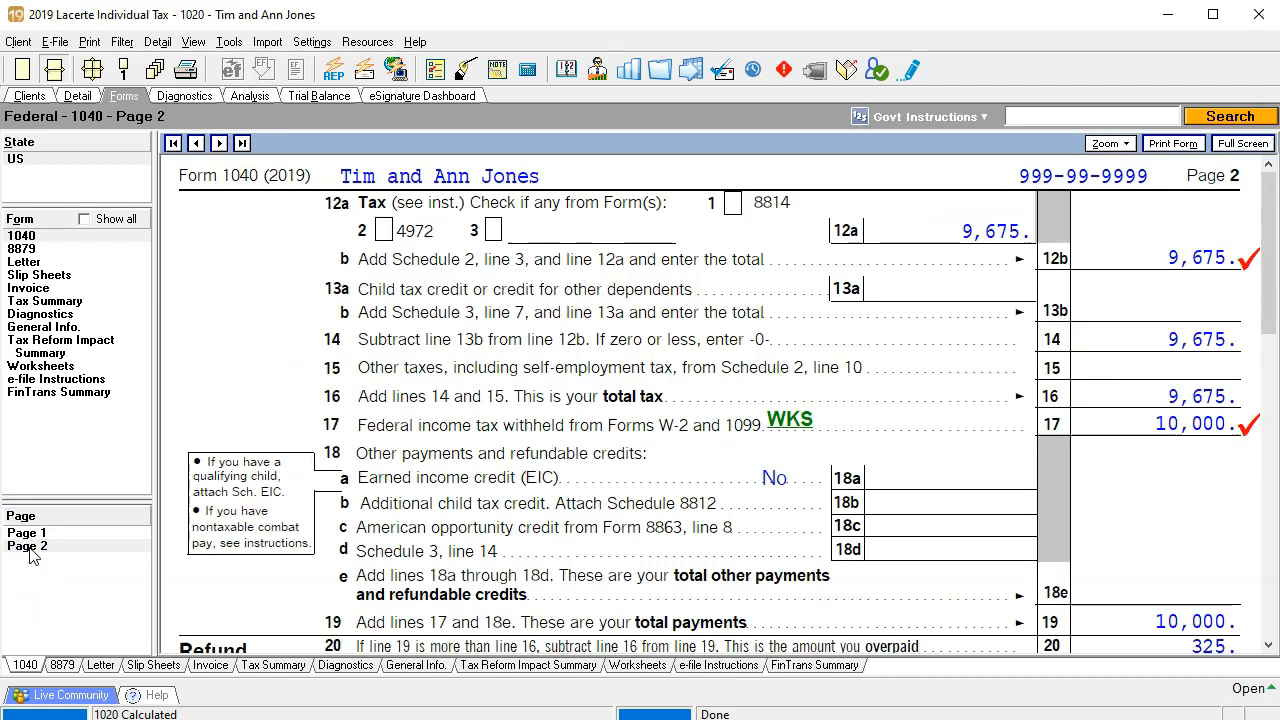
pyautogui.click(1128, 248)
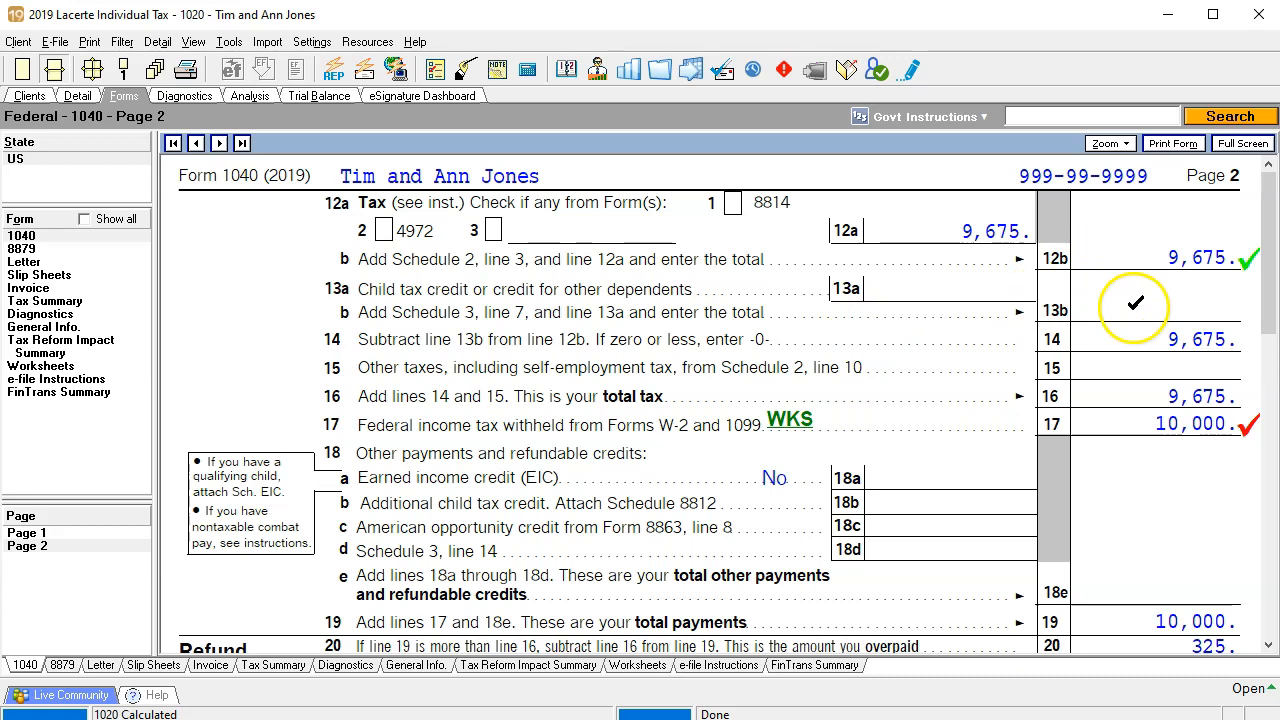
pyautogui.click(1133, 329)
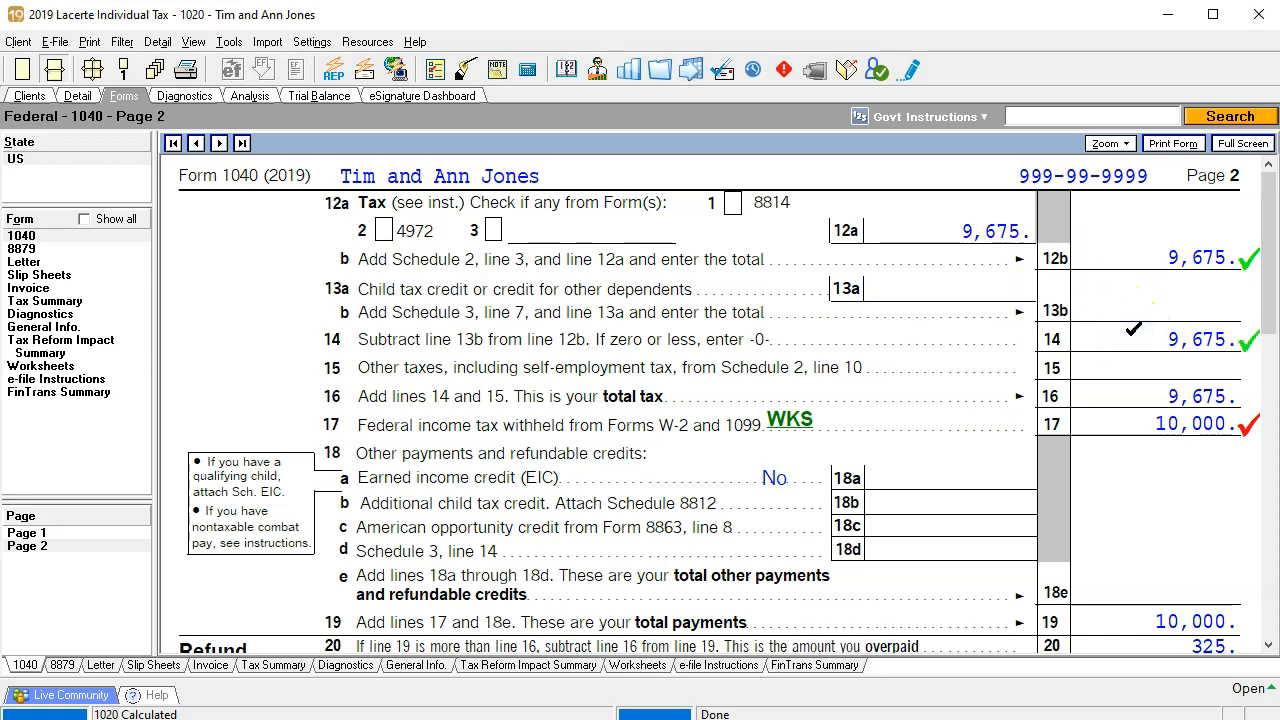
pyautogui.click(1133, 385)
pyautogui.click(1135, 420)
pyautogui.scroll(-3, 1135, 418)
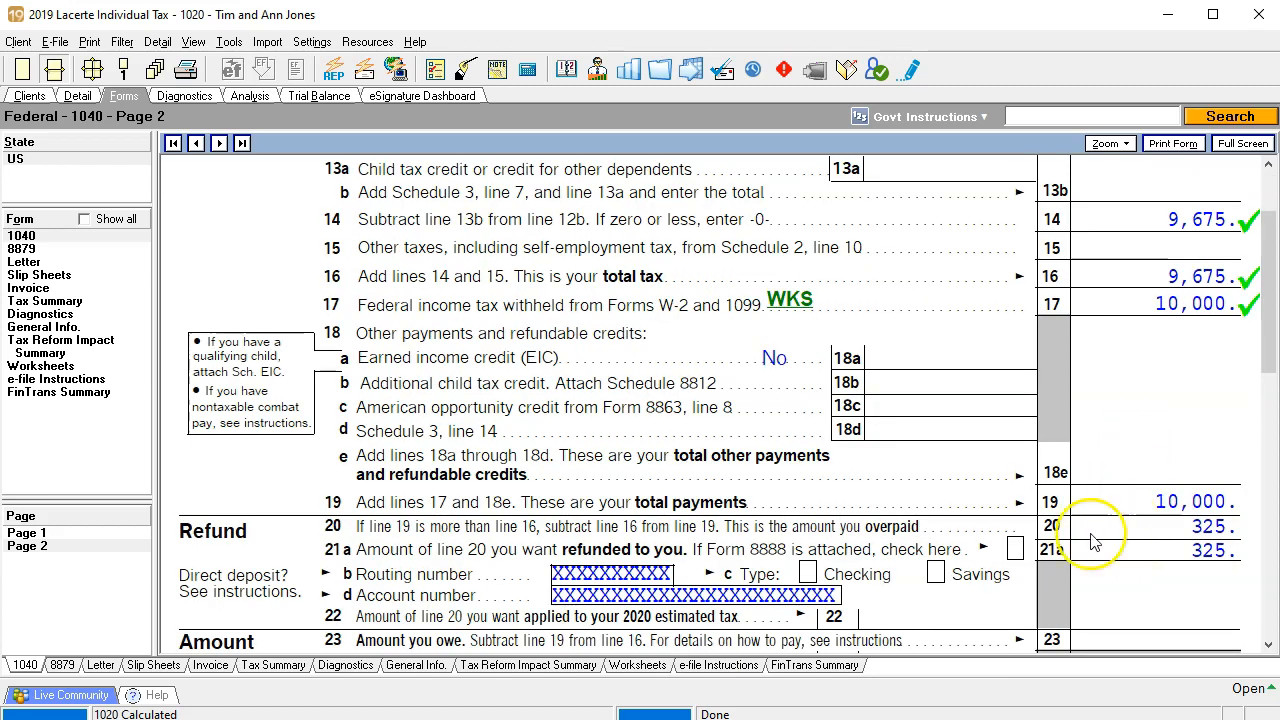
# Step: Switch to the Tax Prob 1.4 workbook, read the Form 1099-G box 1 and box 4 amounts, and return to Lacerte
pyautogui.moveTo(651, 719)
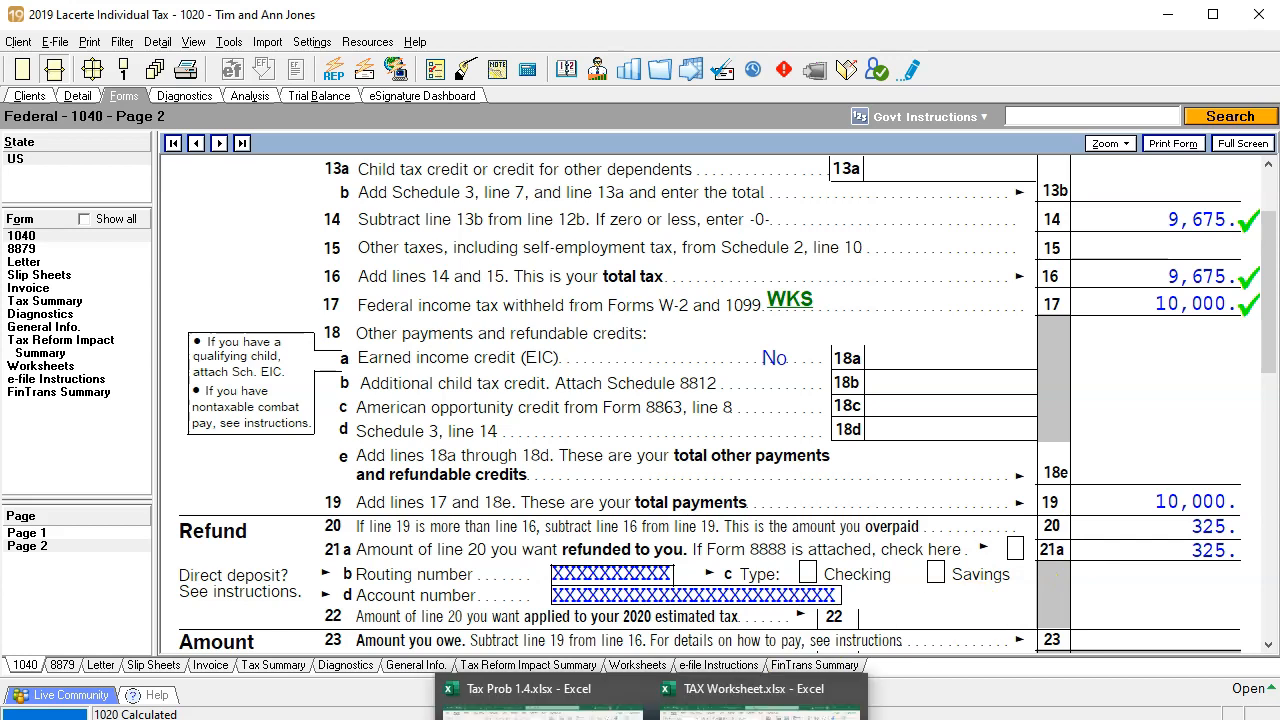
pyautogui.click(540, 705)
pyautogui.scroll(-7, 571, 488)
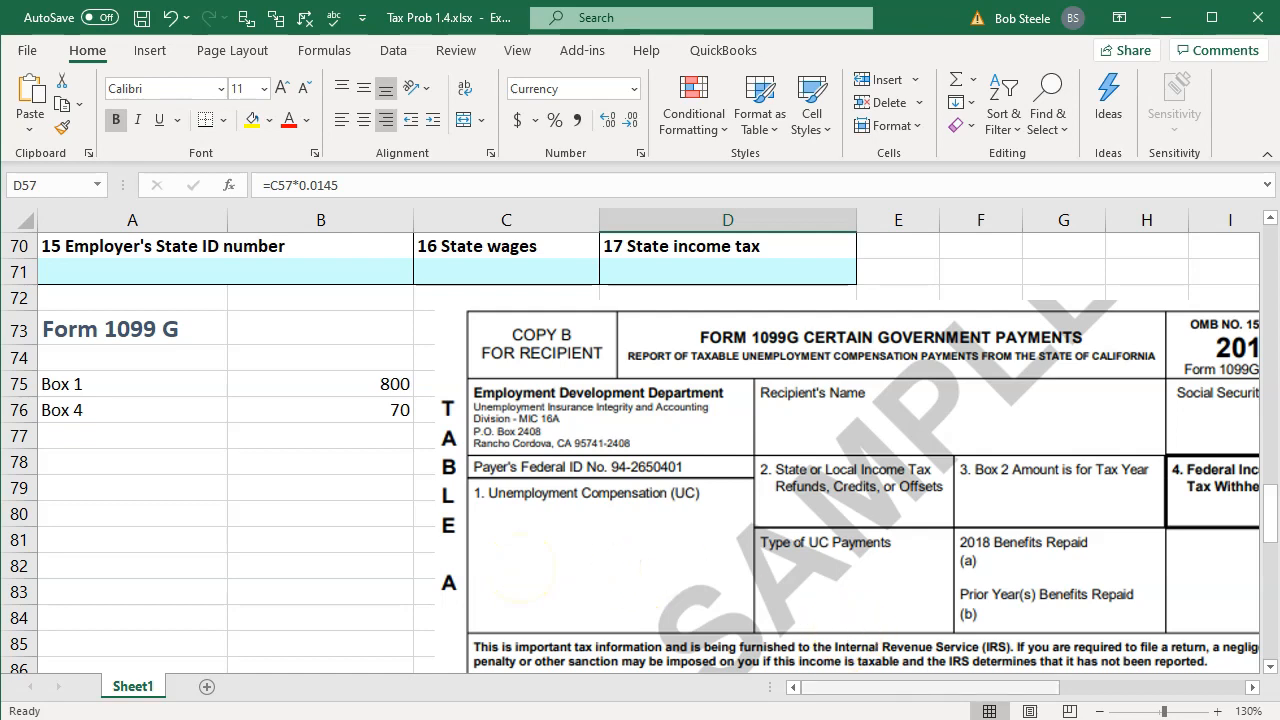
pyautogui.click(834, 719)
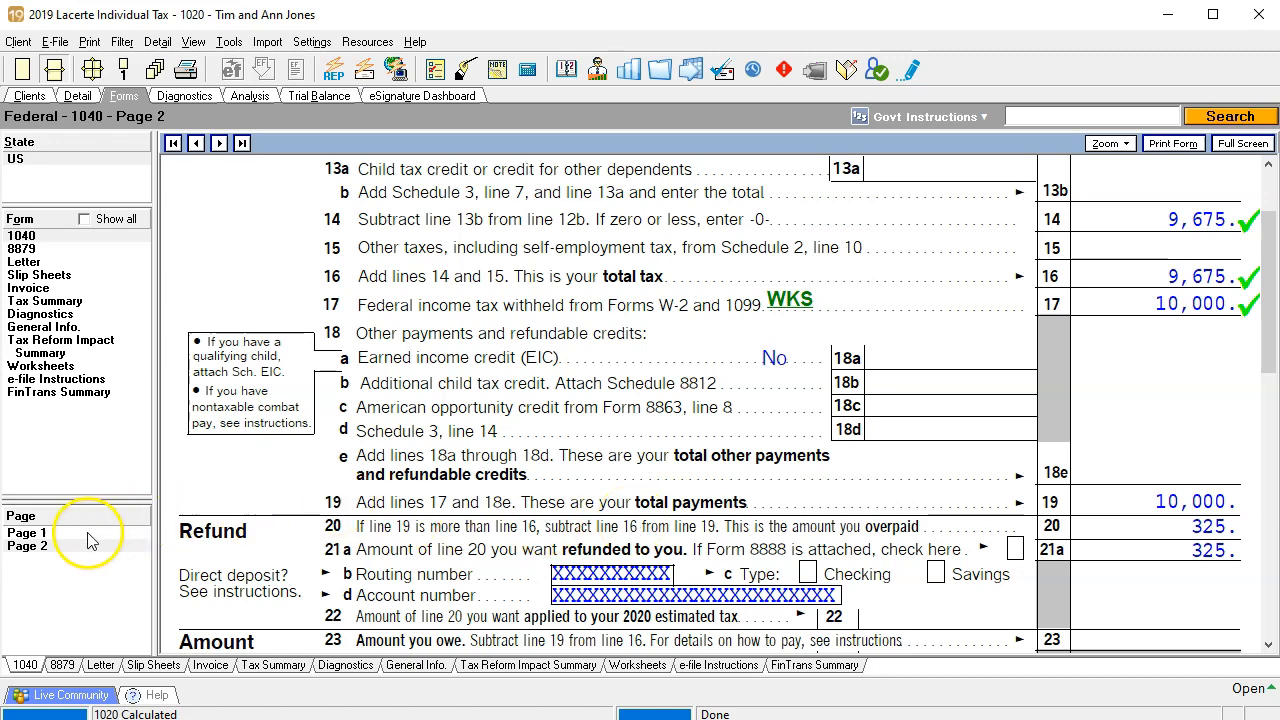
# Step: Show all forms for the return and open Schedule 1 to examine the unemployment compensation line
pyautogui.click(28, 533)
pyautogui.scroll(-10, 655, 320)
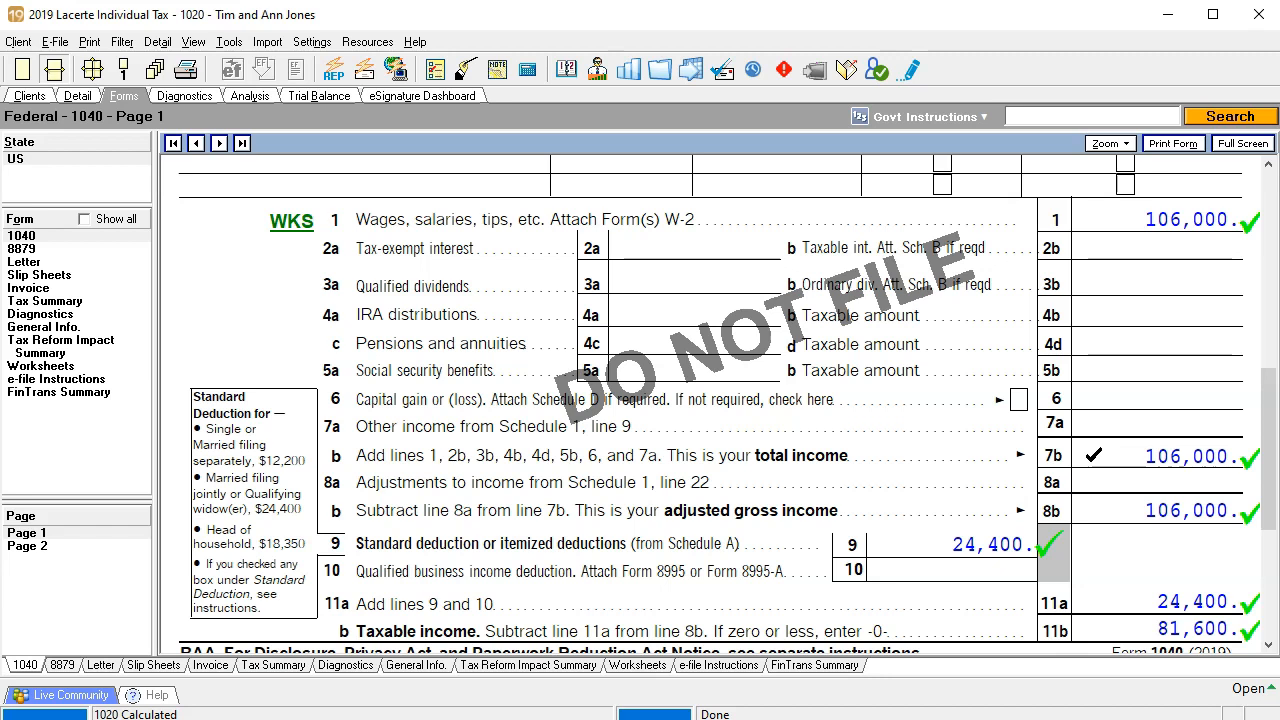
pyautogui.click(84, 221)
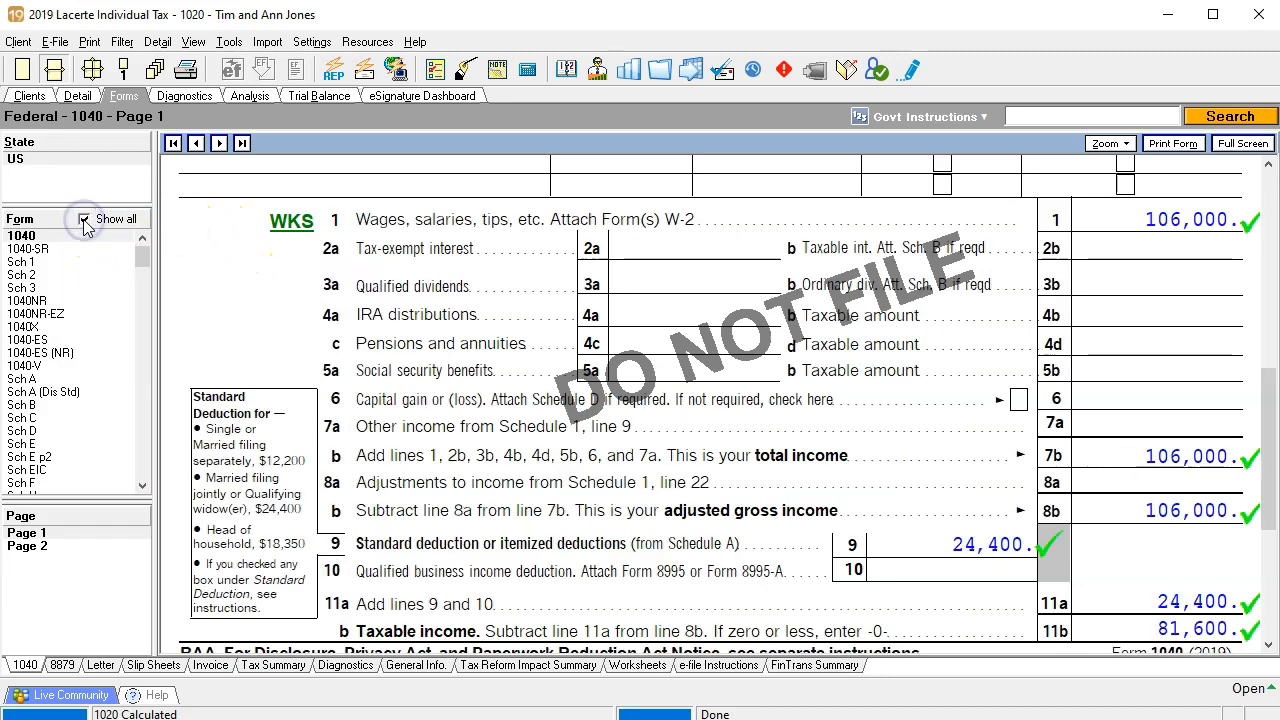
pyautogui.click(28, 262)
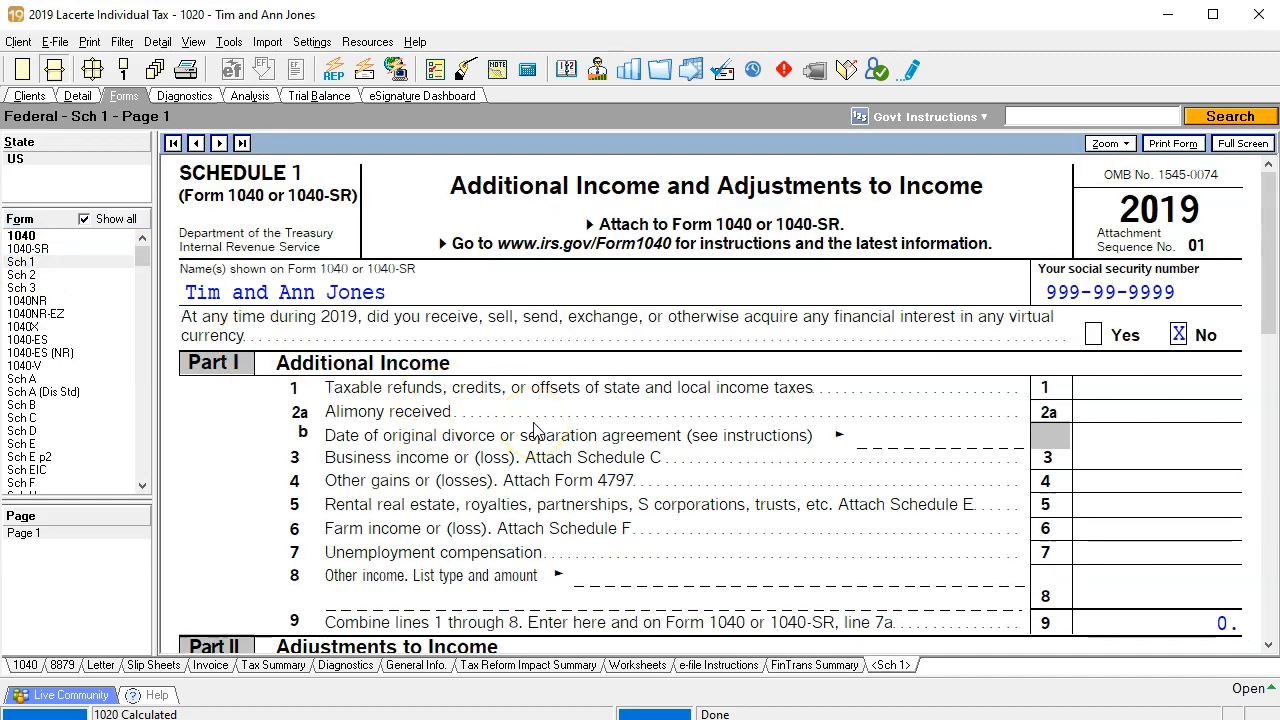
pyautogui.click(356, 568)
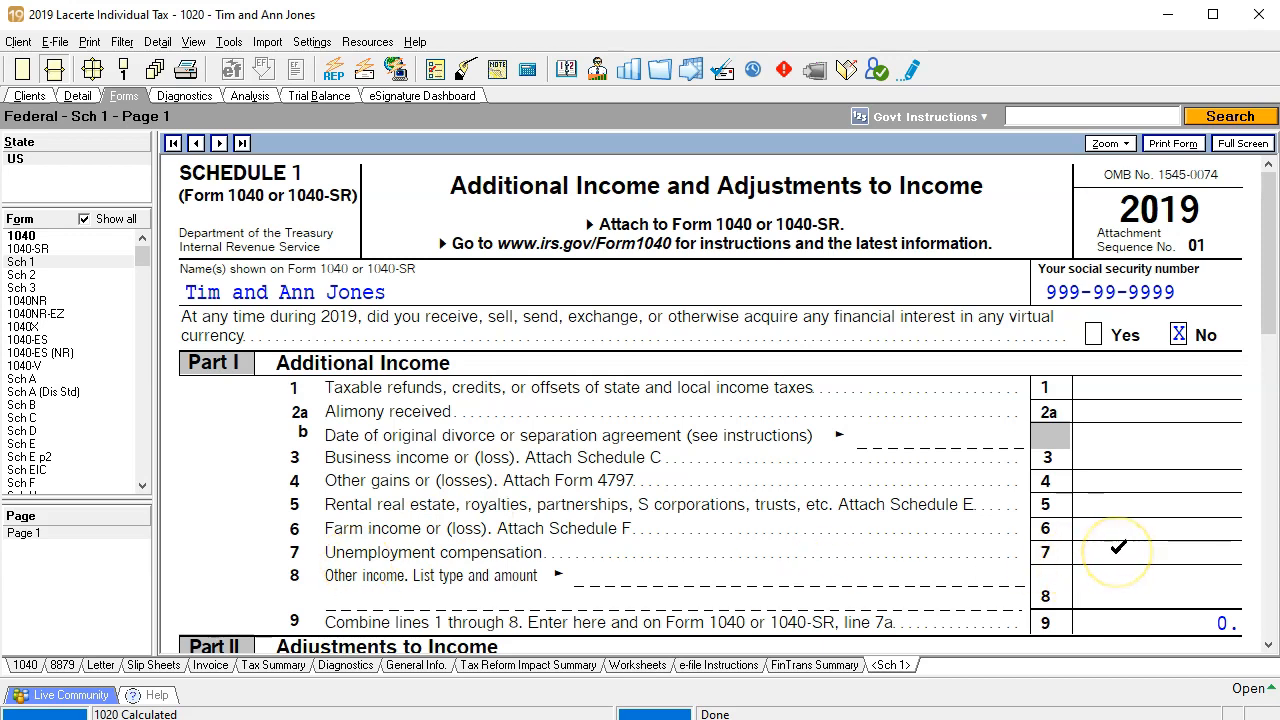
# Step: Jump from the unemployment compensation line on Schedule 1 to the Form 1099-G payer input screen
pyautogui.rightClick(1118, 547)
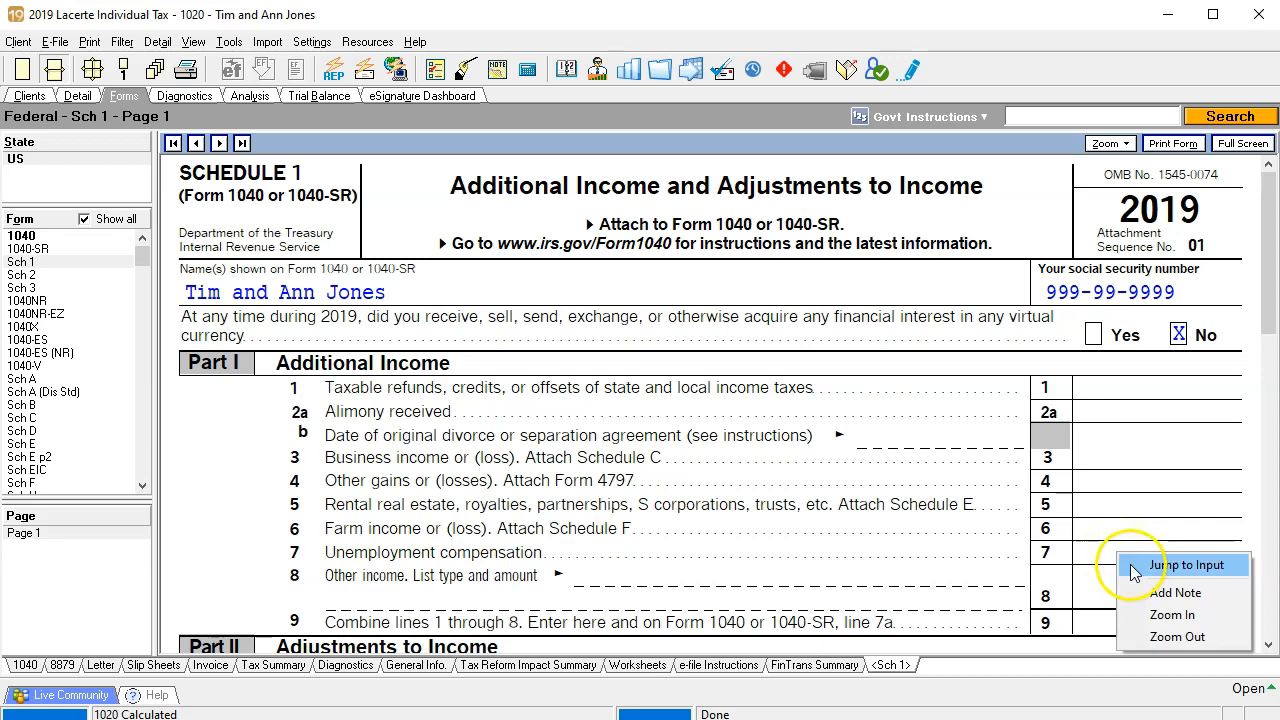
pyautogui.click(1133, 566)
pyautogui.click(483, 306)
pyautogui.click(445, 305)
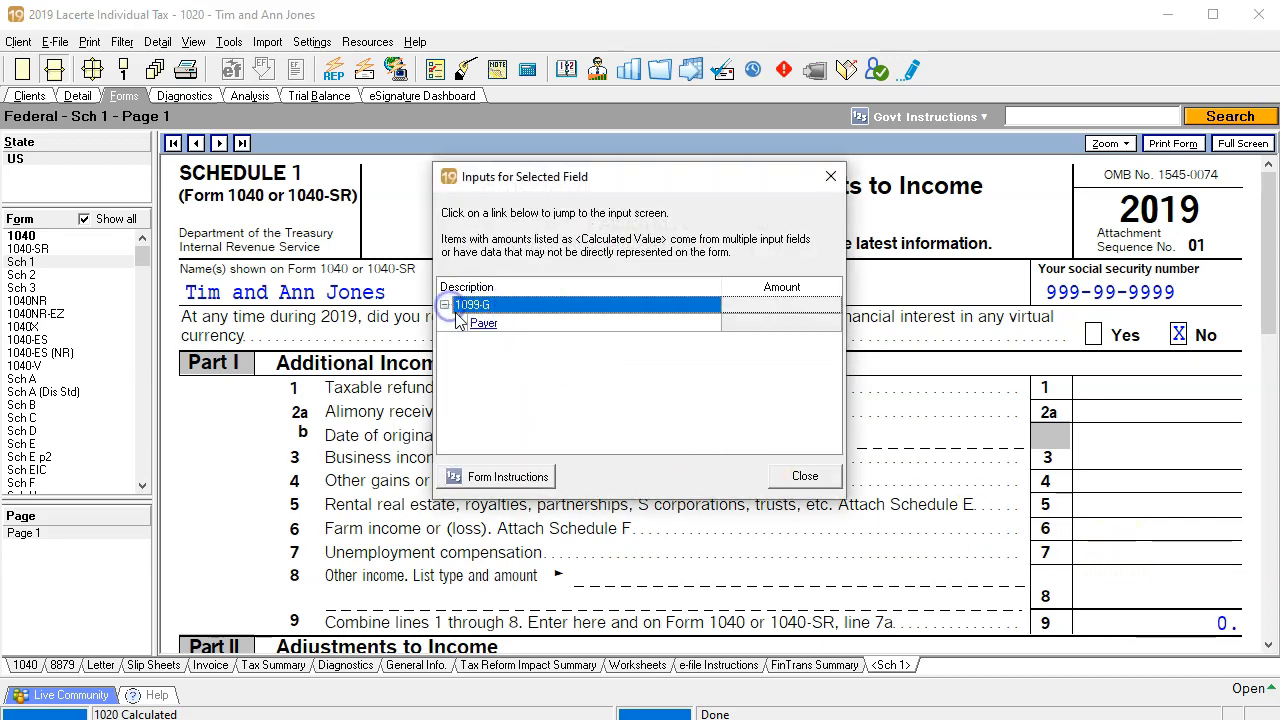
pyautogui.click(483, 324)
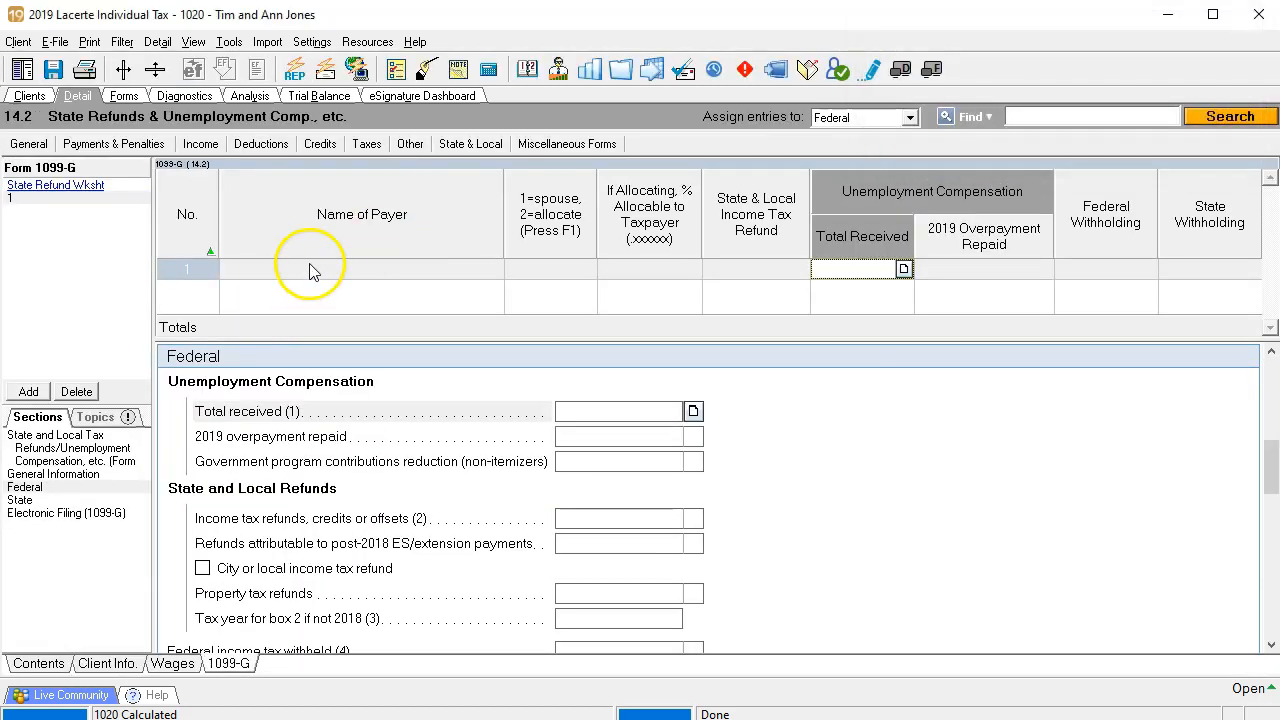
# Step: Enter State of California as the payer name of the first Form 1099-G
pyautogui.click(310, 265)
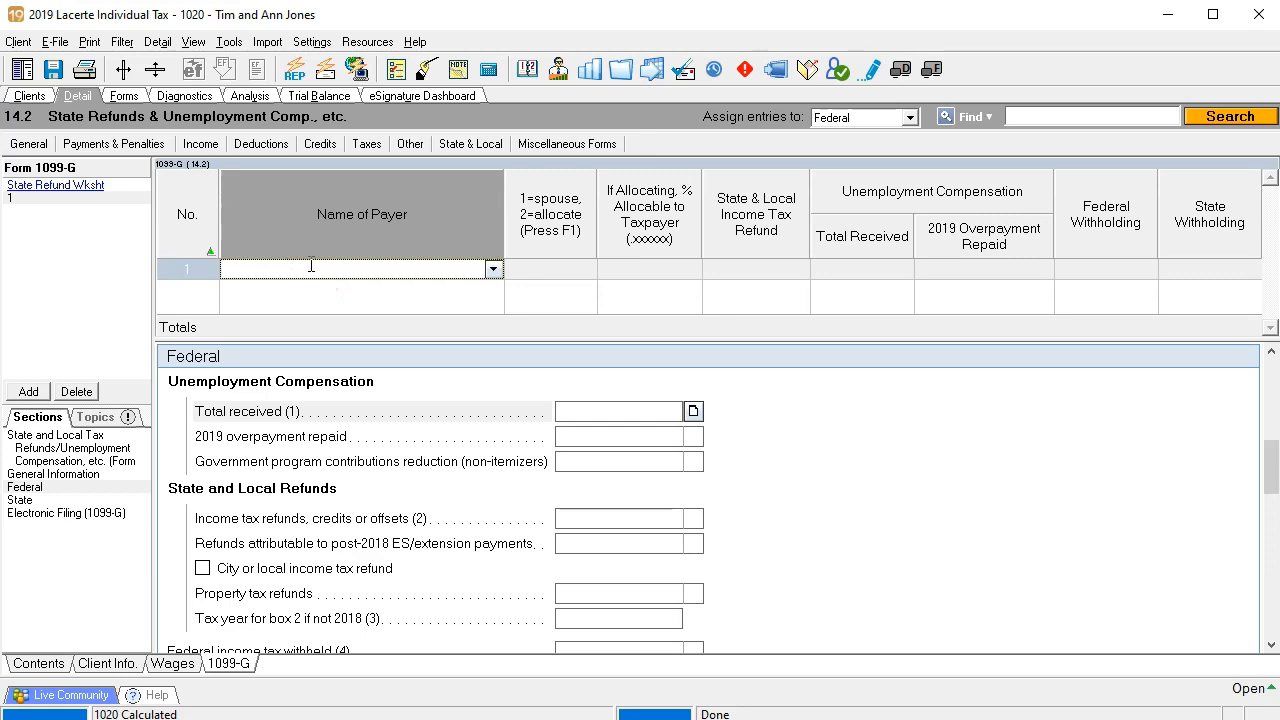
pyautogui.write('U')
pyautogui.press('BackSpace')
pyautogui.press('BackSpace')
pyautogui.write('Sta')
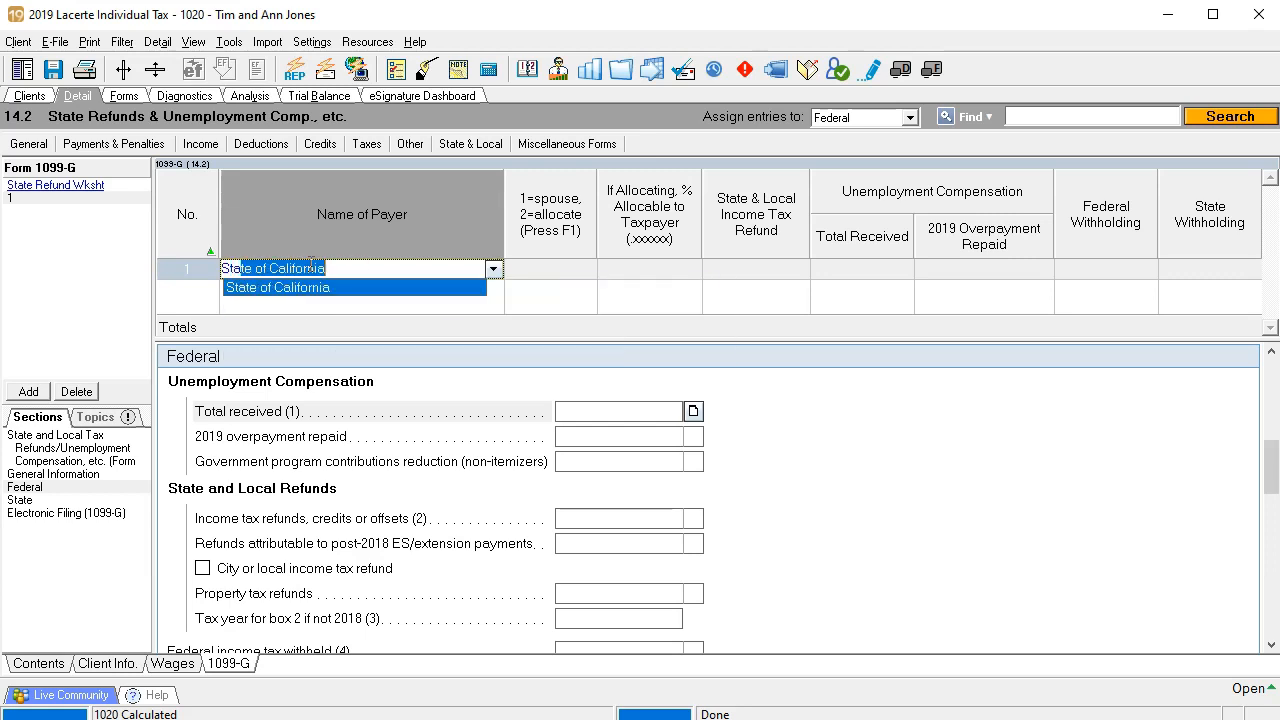
pyautogui.write('te')
pyautogui.press('Tab')
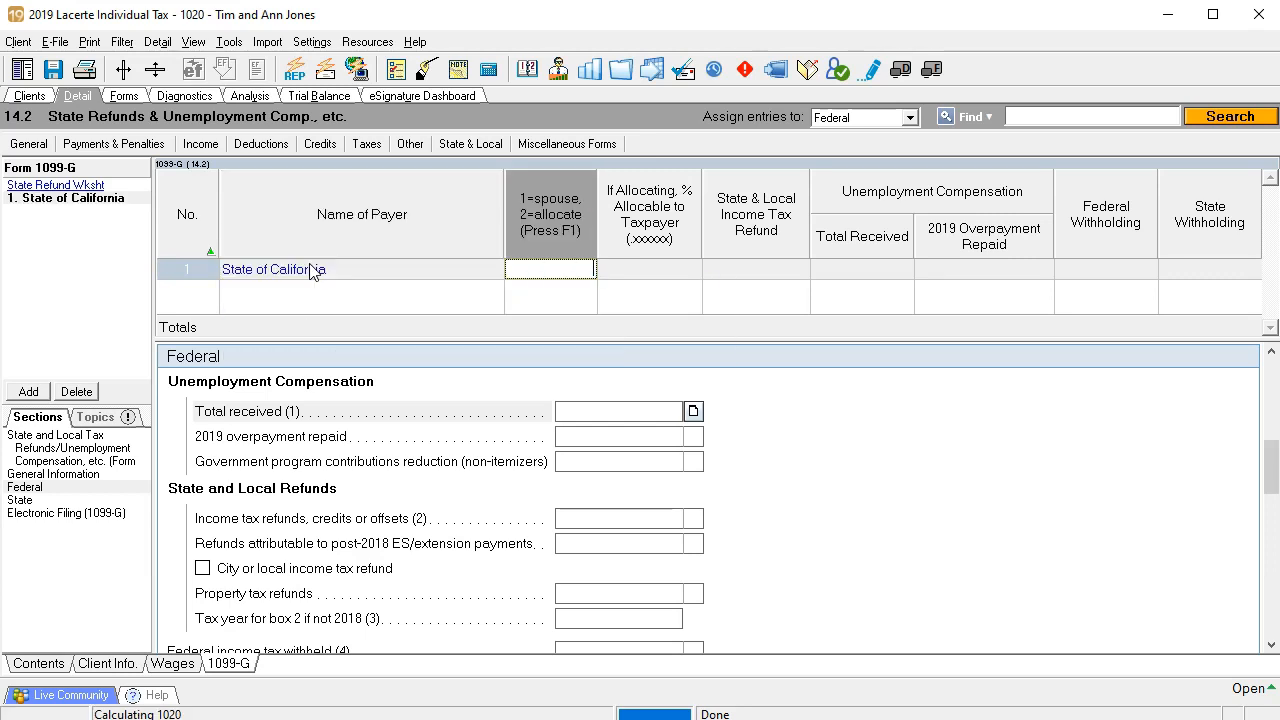
# Step: Record 800 of total unemployment compensation received and 70 of federal withholding for the State of California 1099-G
pyautogui.press('Tab')
pyautogui.press('Tab')
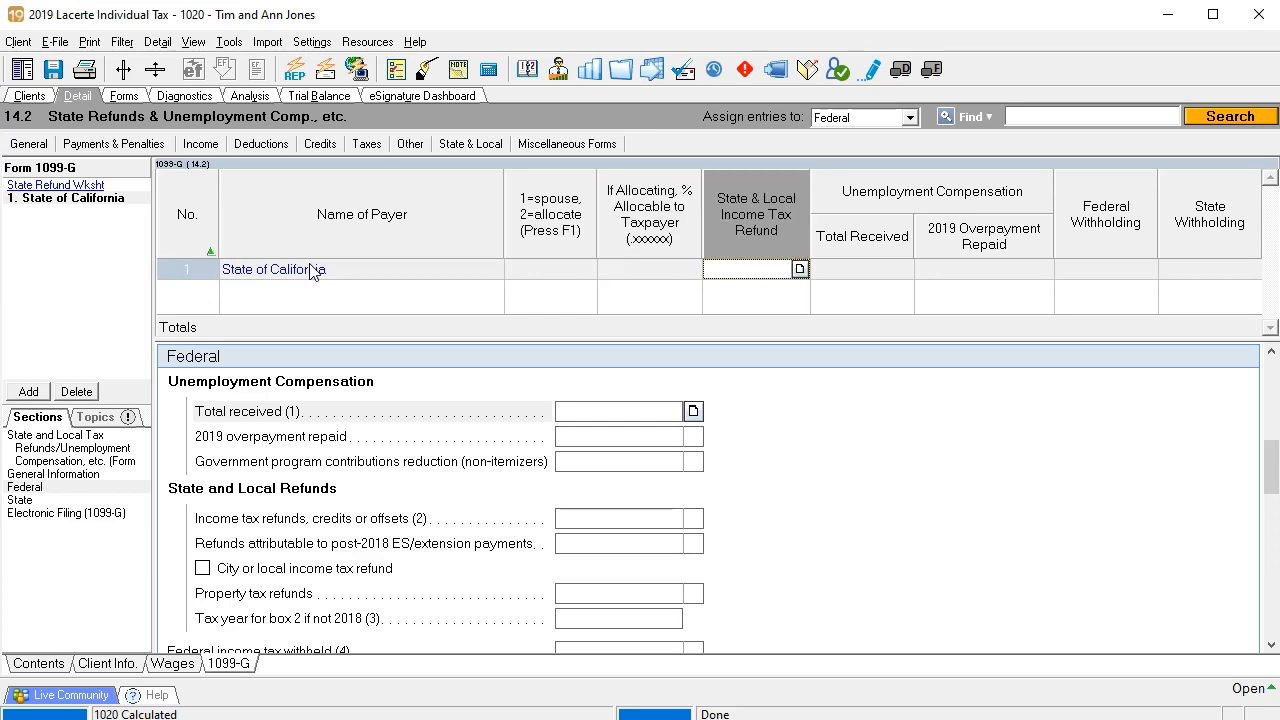
pyautogui.press('Tab')
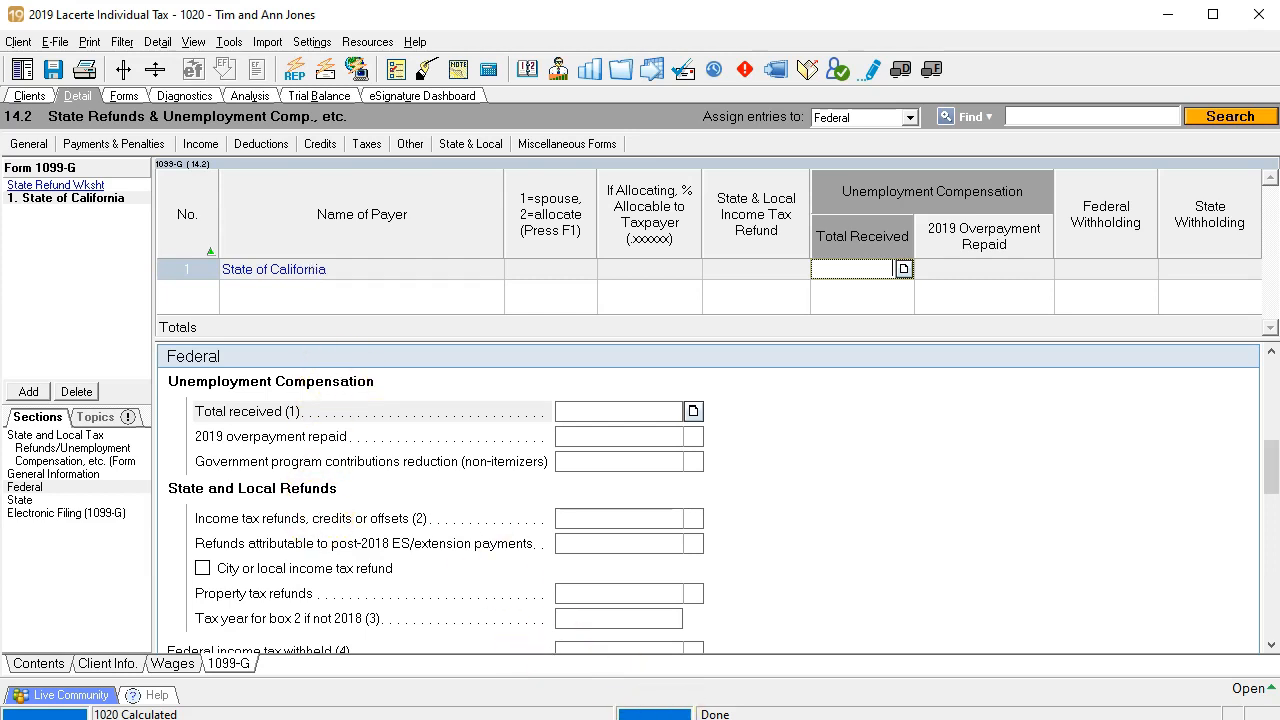
pyautogui.click(540, 698)
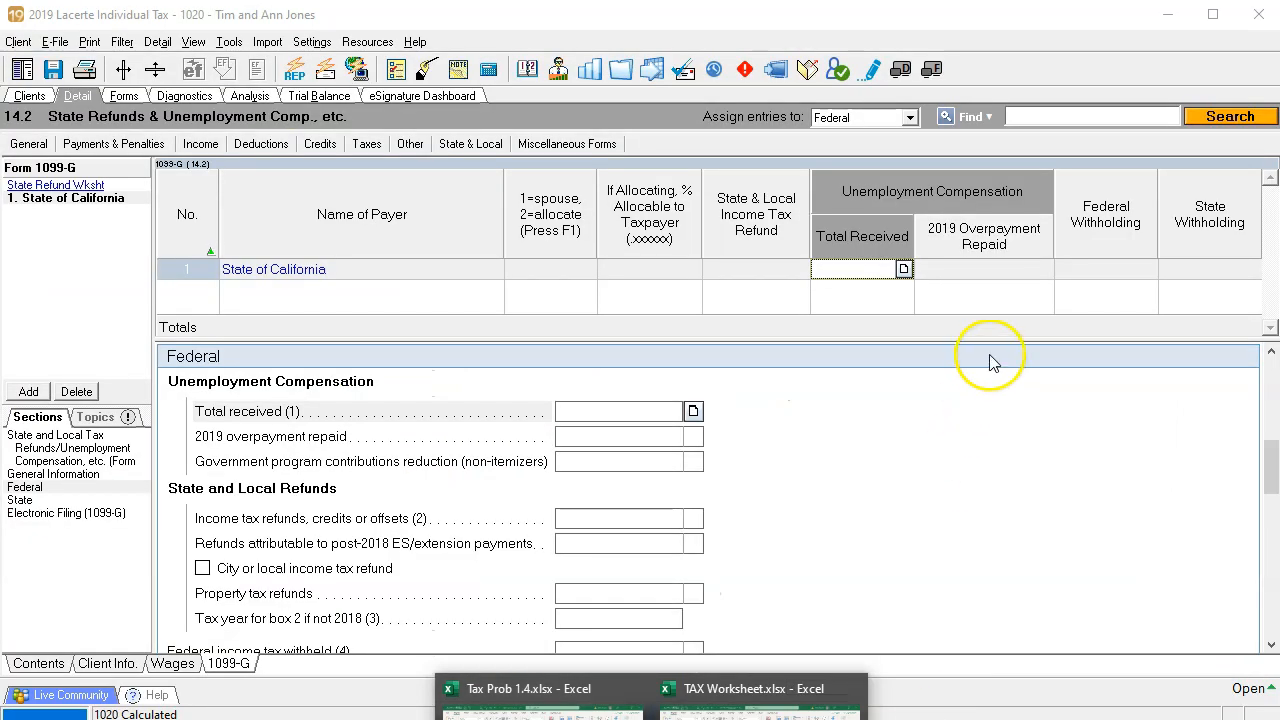
pyautogui.click(875, 268)
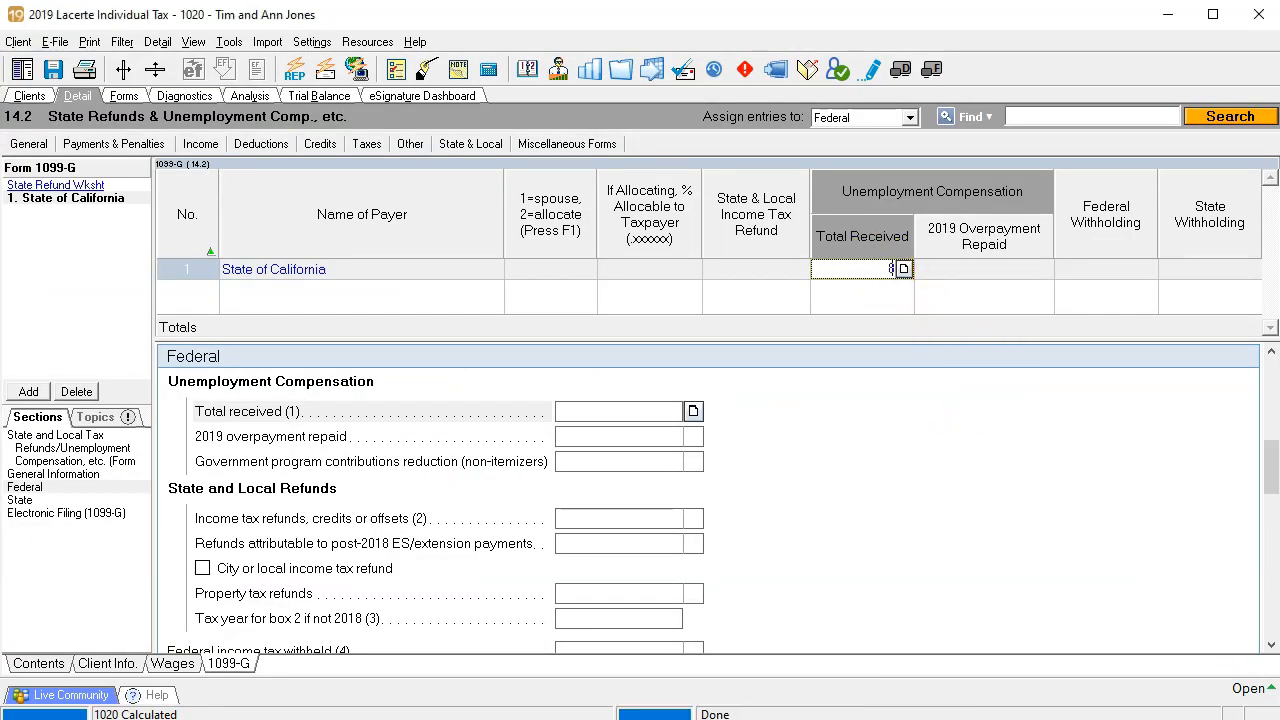
pyautogui.write('800')
pyautogui.press('Tab')
pyautogui.write('7')
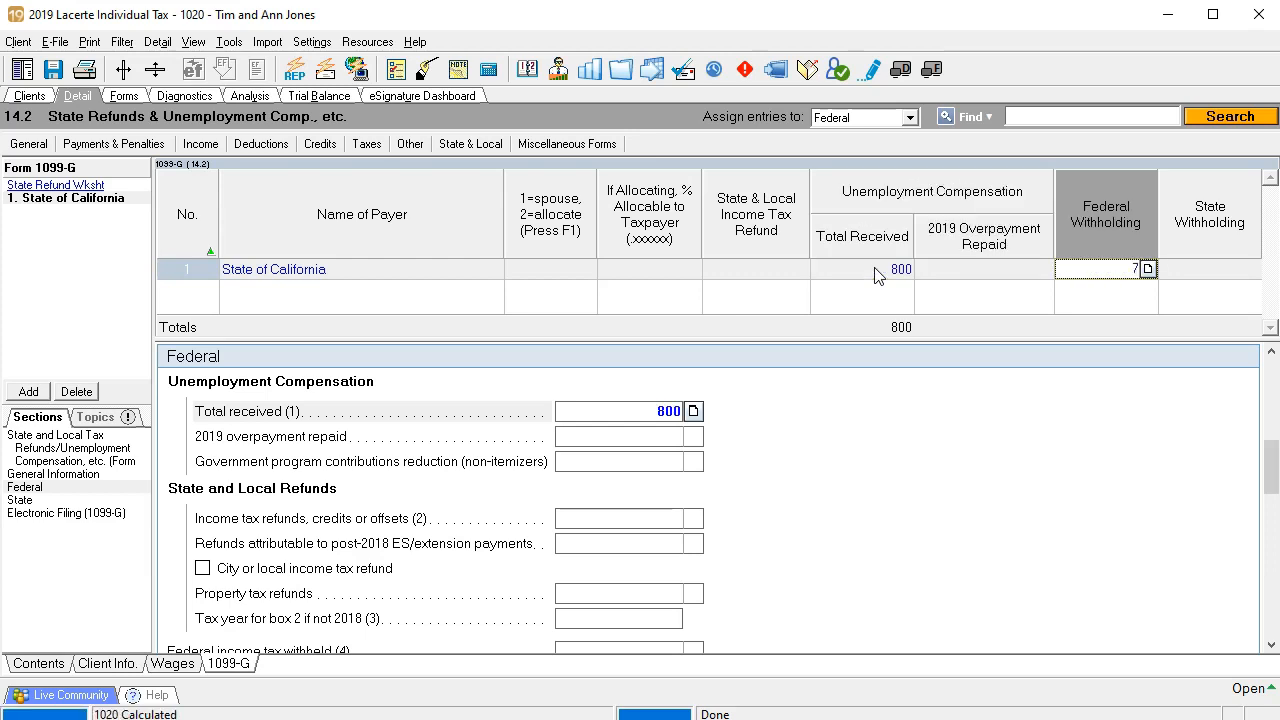
pyautogui.press('Tab')
pyautogui.click(875, 269)
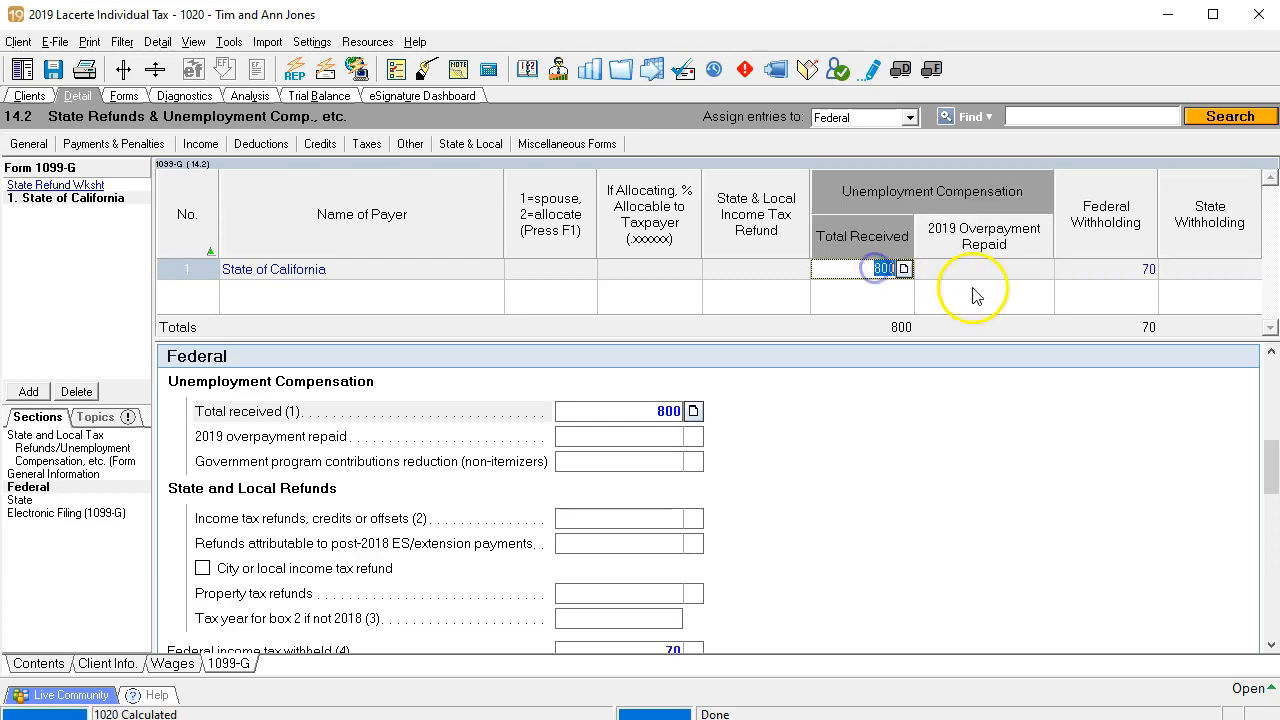
pyautogui.click(1098, 269)
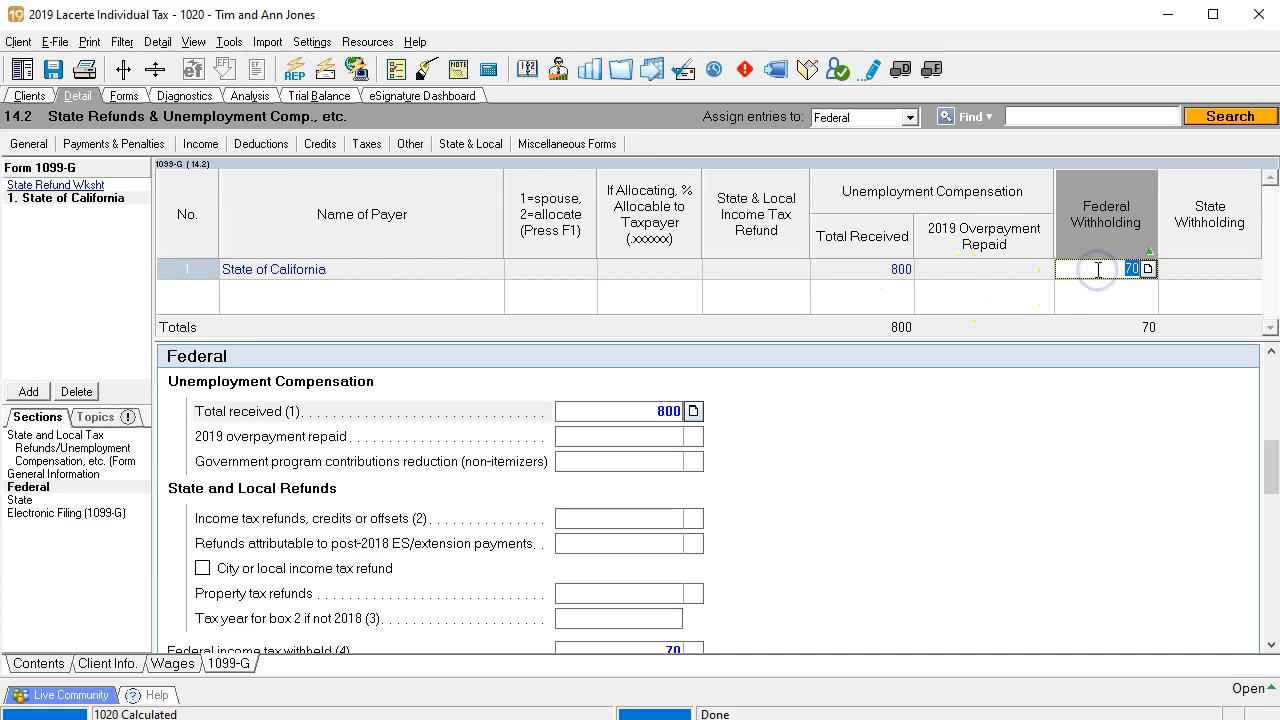
# Step: Return to the Schedule 1 form, limit the form list to those used in the return, and review both parts of the schedule
pyautogui.click(116, 97)
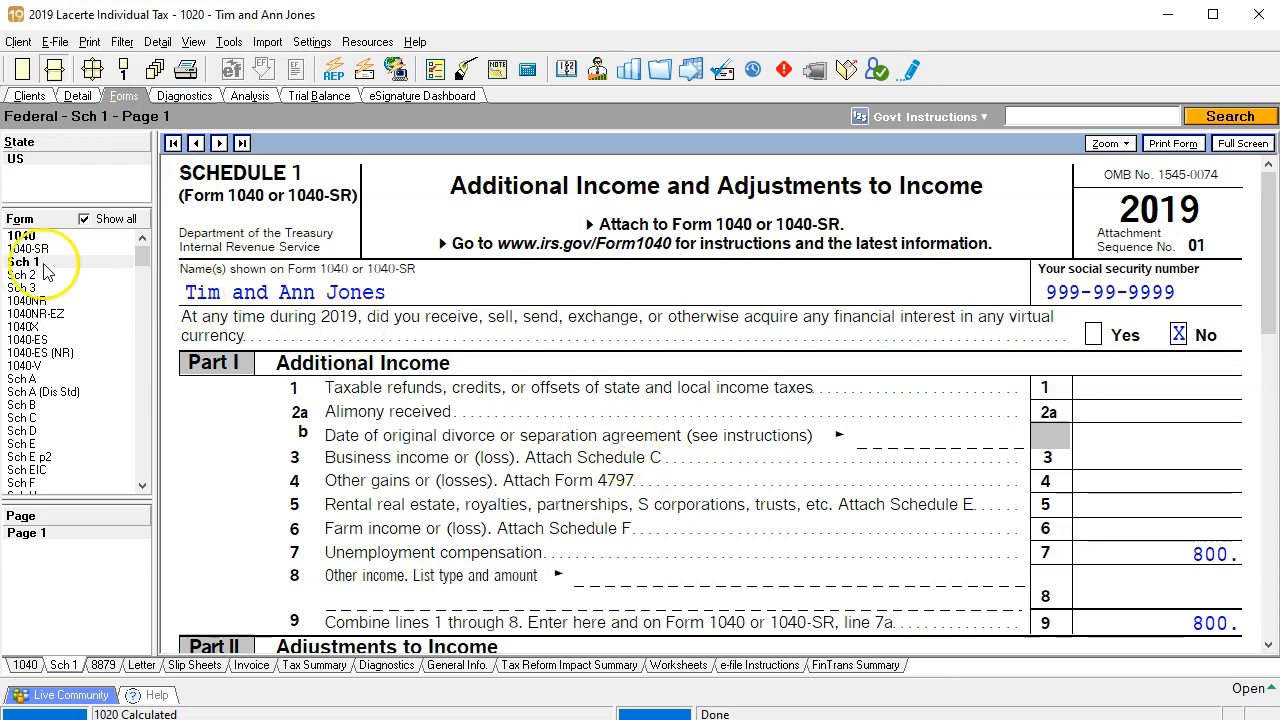
pyautogui.click(84, 218)
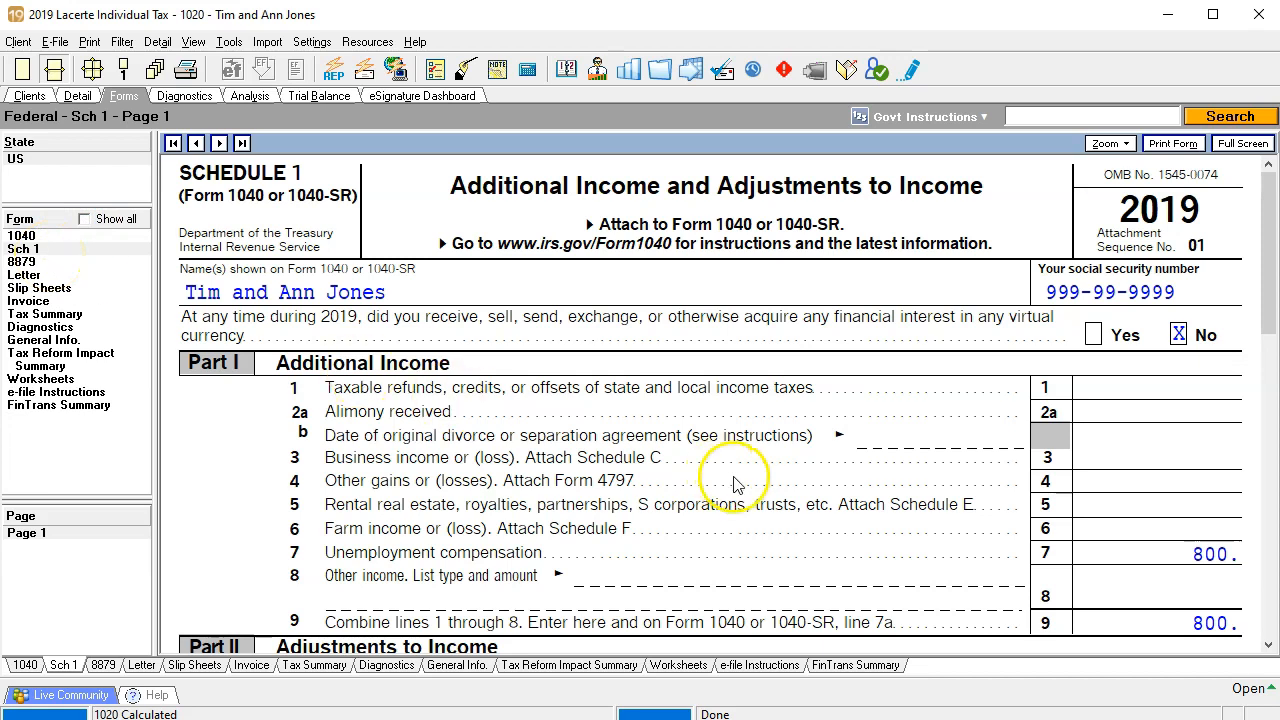
pyautogui.scroll(-2, 737, 486)
pyautogui.scroll(-2, 1157, 530)
pyautogui.scroll(-2, 1160, 522)
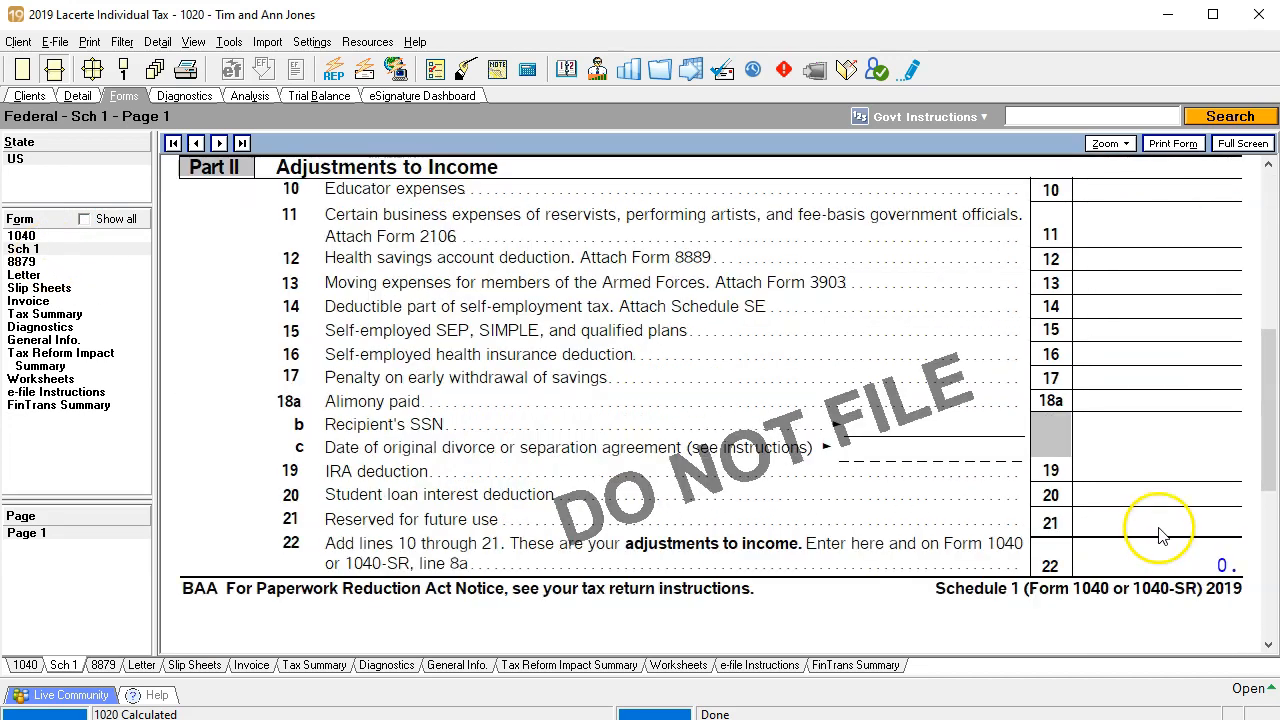
# Step: Open Form 1040 page 1 and mark lines 7b, 8b and 11b as reviewed after the unemployment income entry
pyautogui.click(25, 236)
pyautogui.scroll(-3, 680, 405)
pyautogui.scroll(-2, 680, 410)
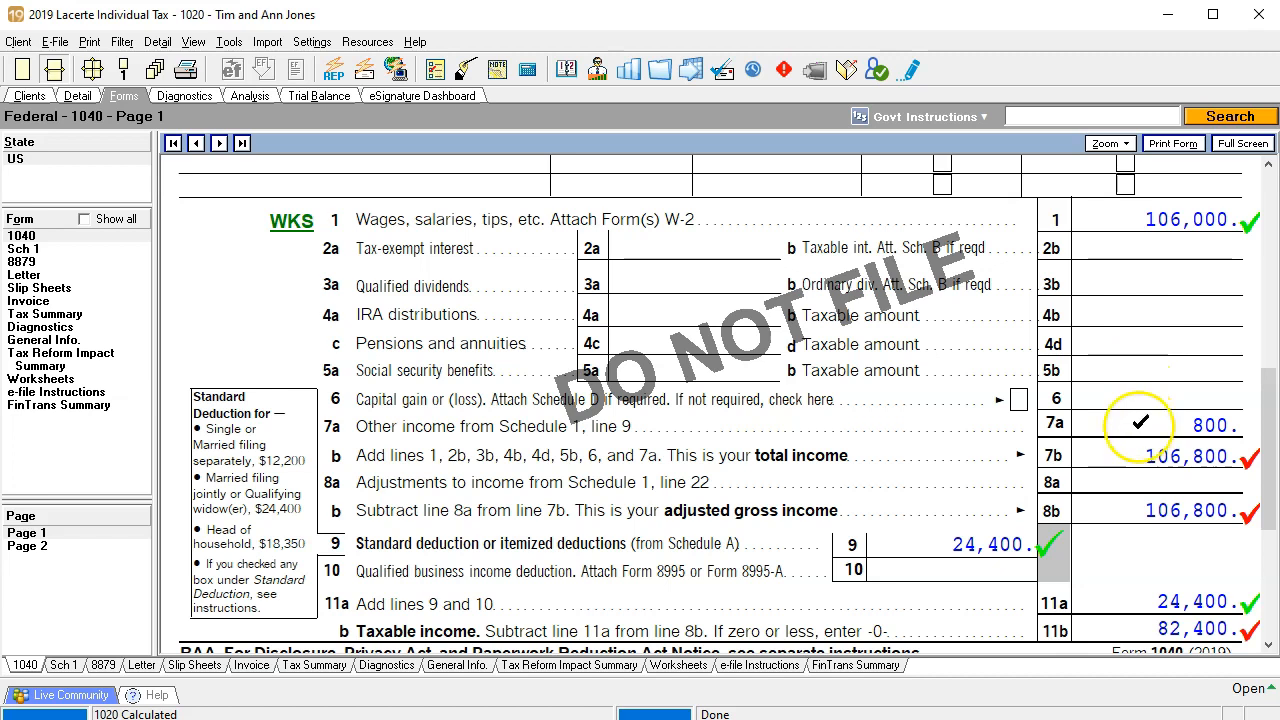
pyautogui.click(1128, 445)
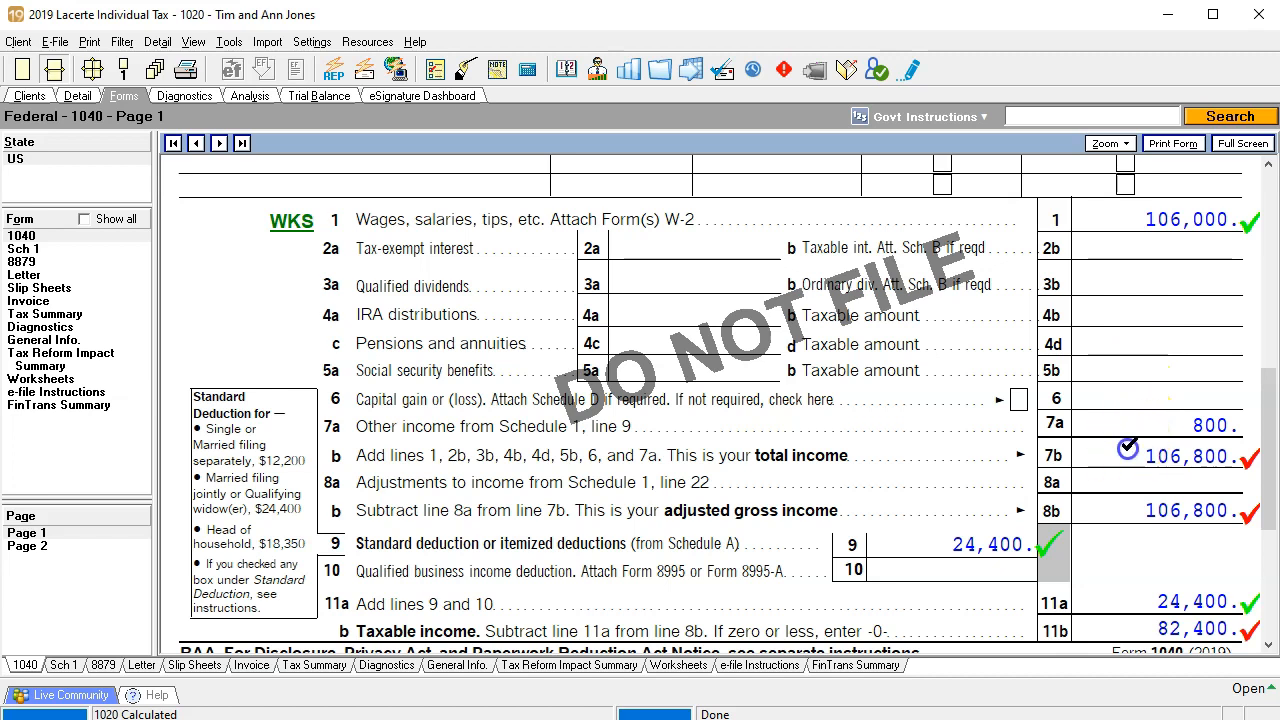
pyautogui.click(1117, 502)
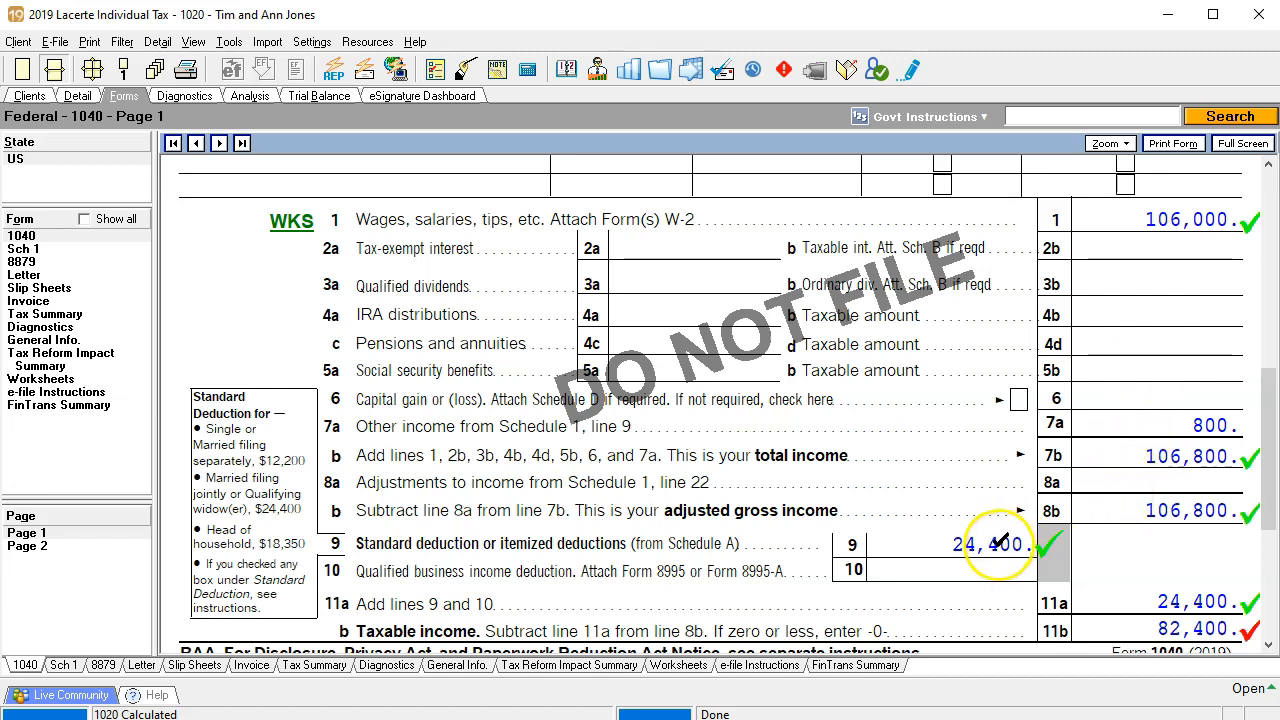
pyautogui.click(1112, 624)
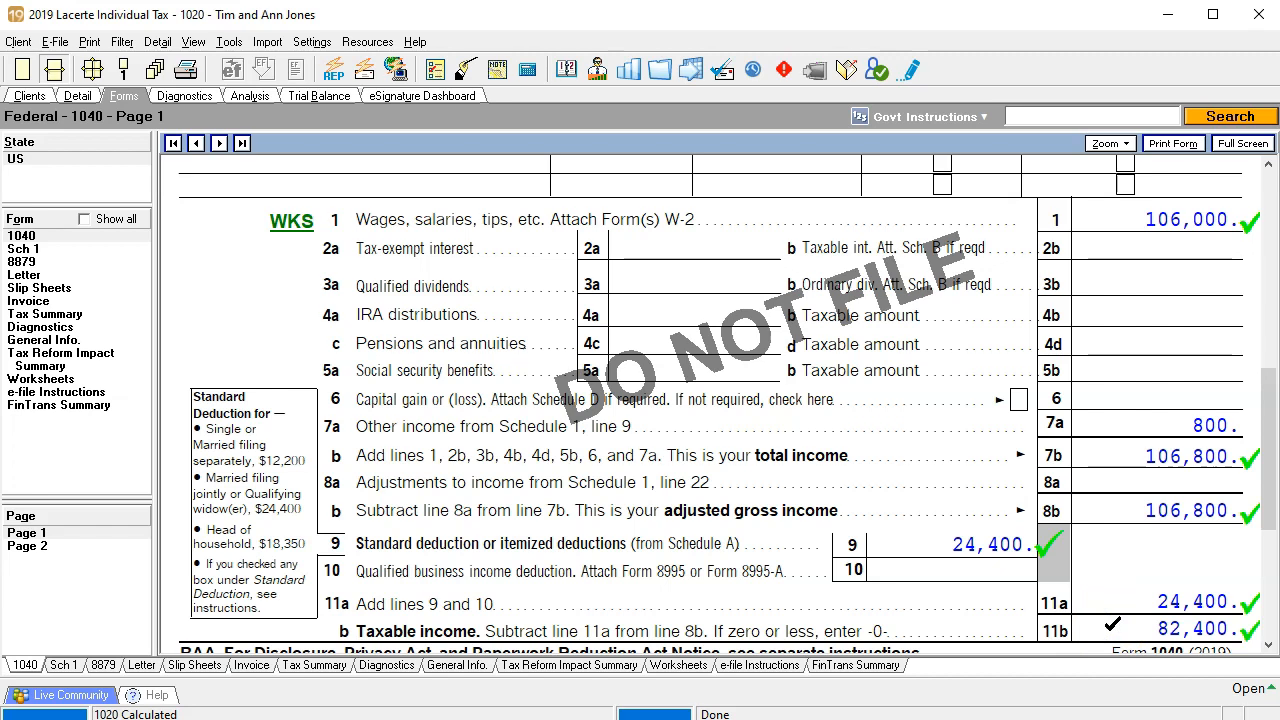
# Step: Go to Form 1040 page 2 and mark the updated tax amounts on lines 12b, 14 and 16 and the withholding on line 17 as reviewed
pyautogui.click(30, 550)
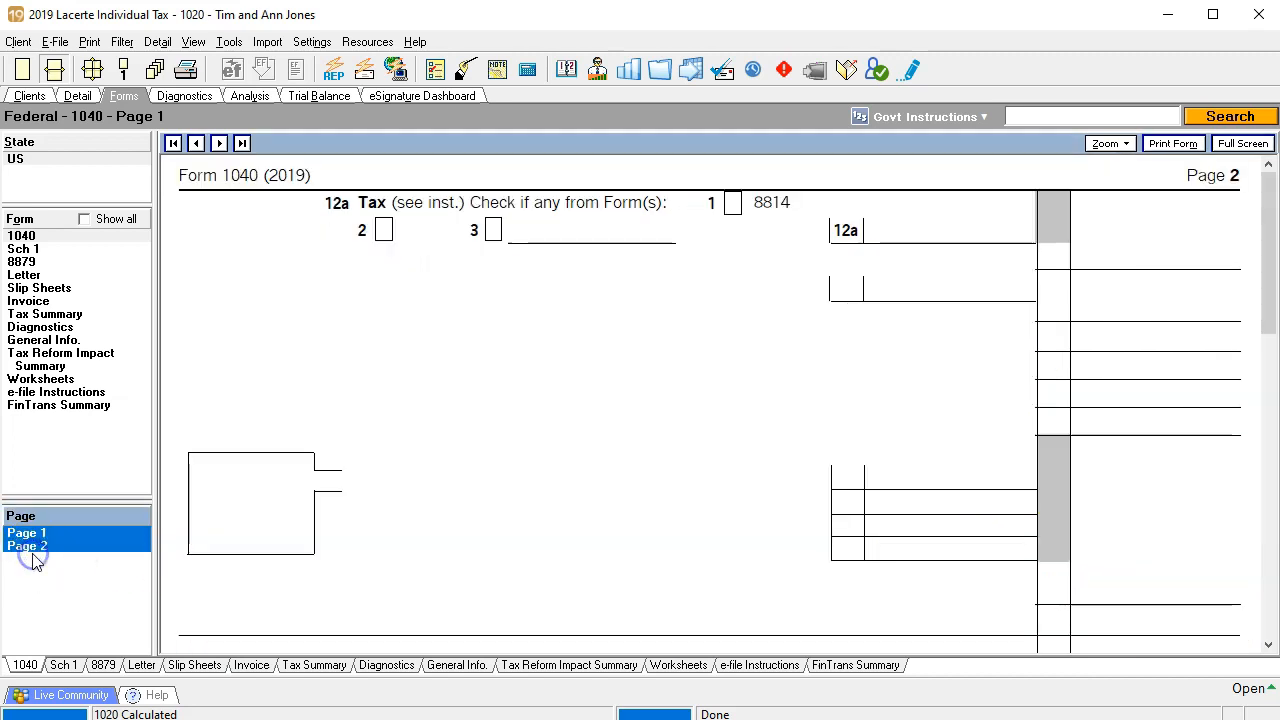
pyautogui.click(1146, 252)
pyautogui.click(1148, 338)
pyautogui.click(1146, 384)
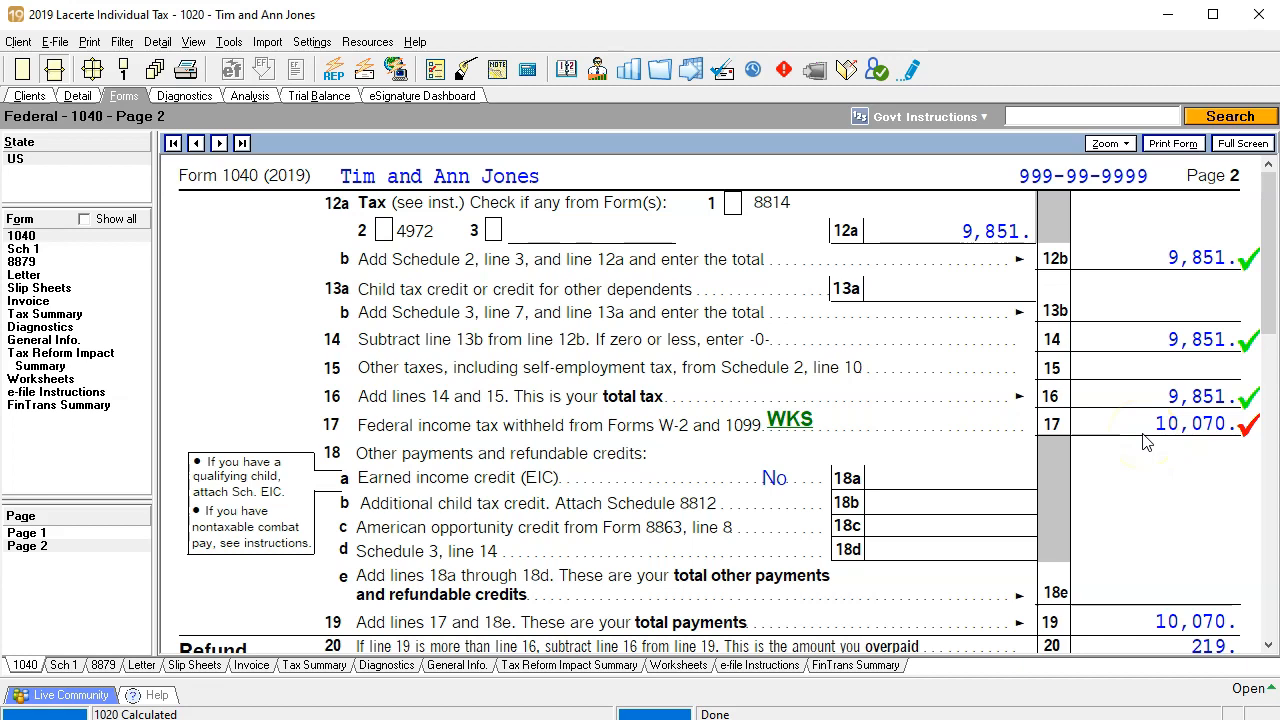
pyautogui.click(1131, 424)
pyautogui.scroll(-3, 1136, 440)
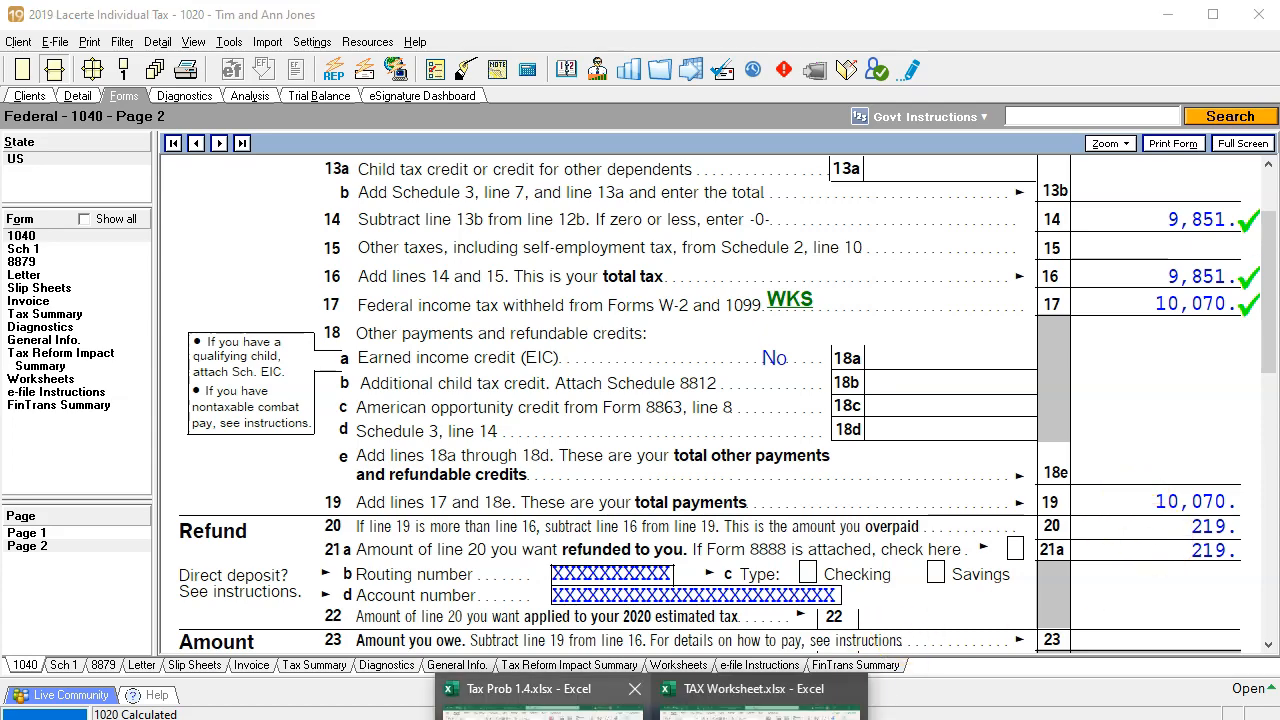
# Step: Switch to the Tax Prob 1.4 workbook, read the box 1 amounts of both 1099-INT forms, and return to Lacerte
pyautogui.click(530, 692)
pyautogui.scroll(-2, 594, 456)
pyautogui.scroll(-3, 594, 456)
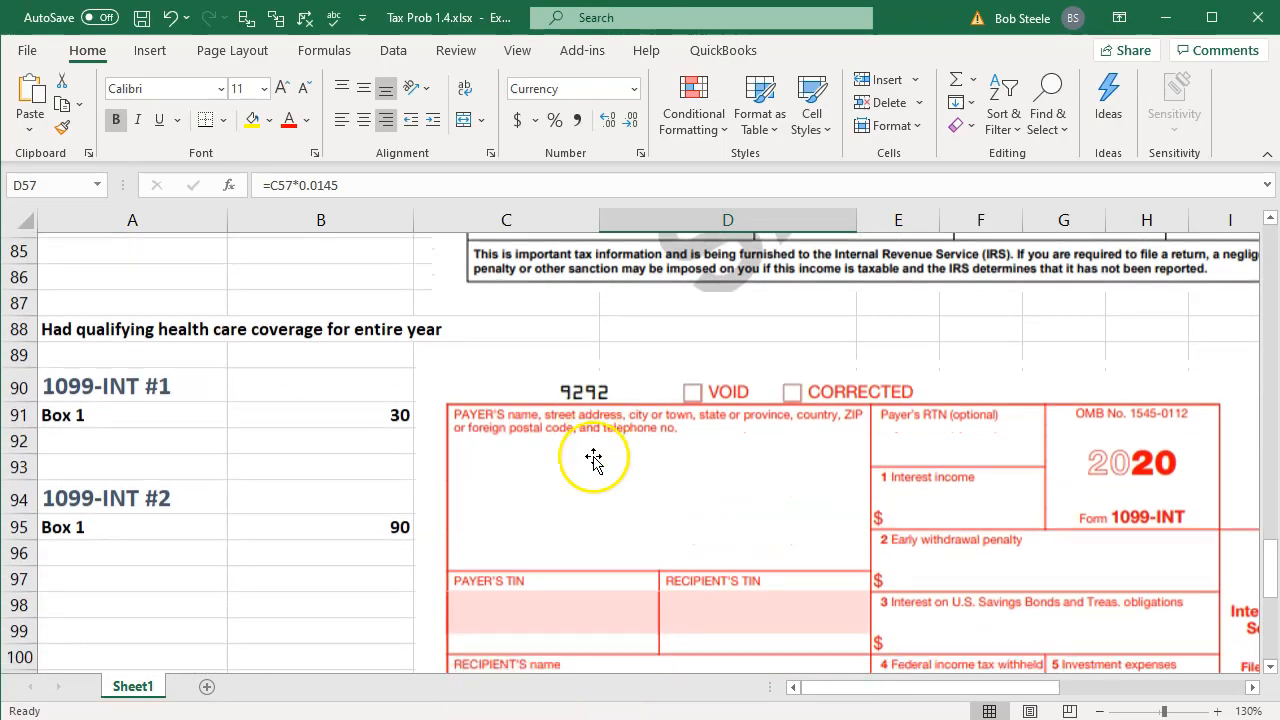
pyautogui.scroll(-1, 594, 470)
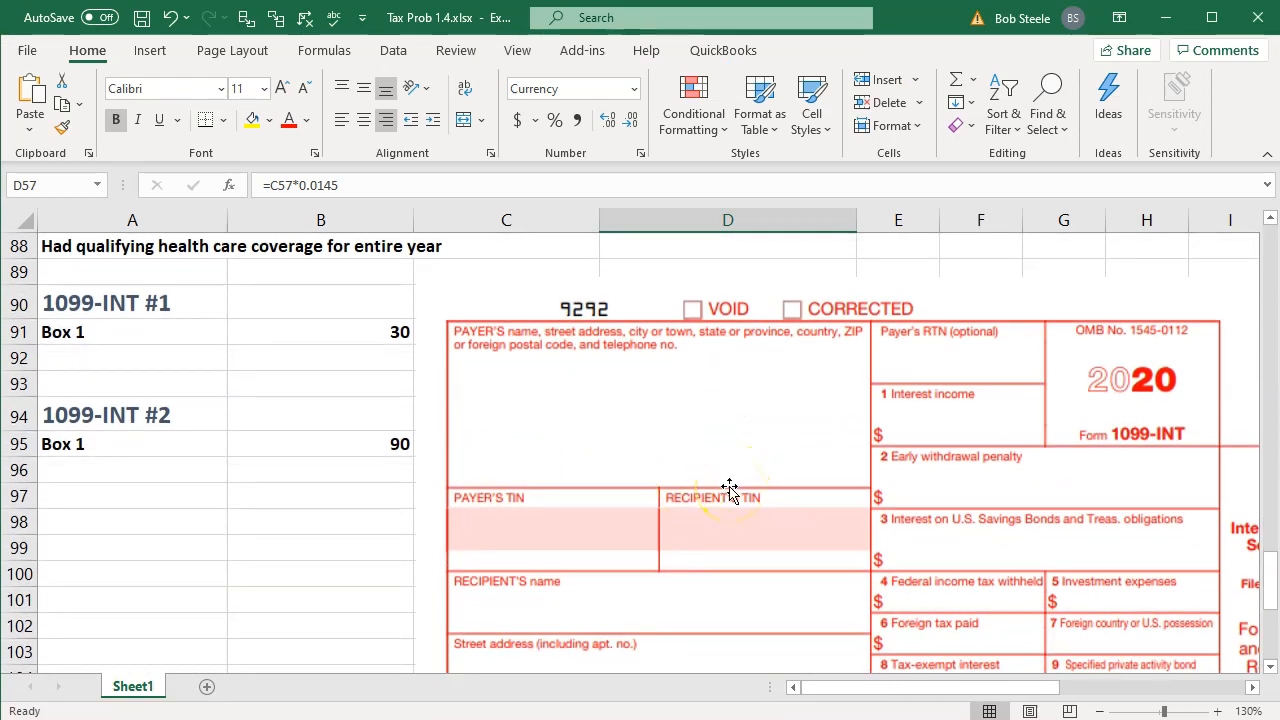
pyautogui.click(165, 347)
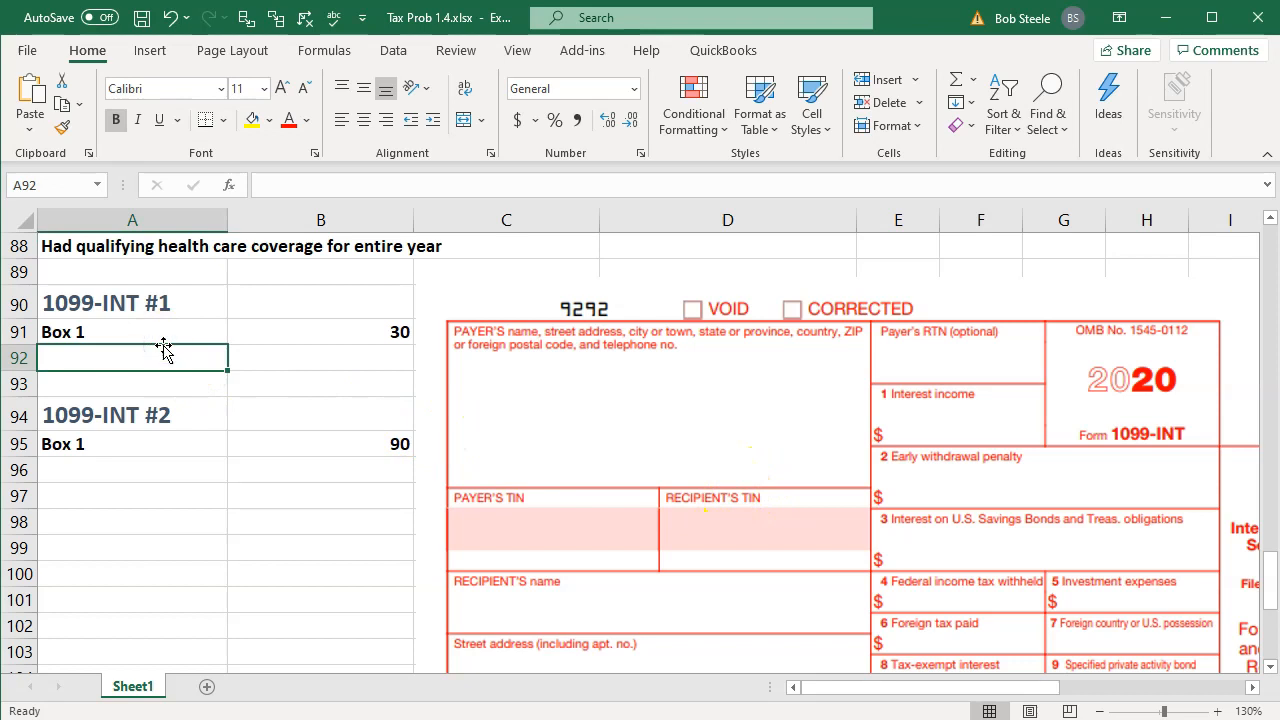
pyautogui.click(149, 447)
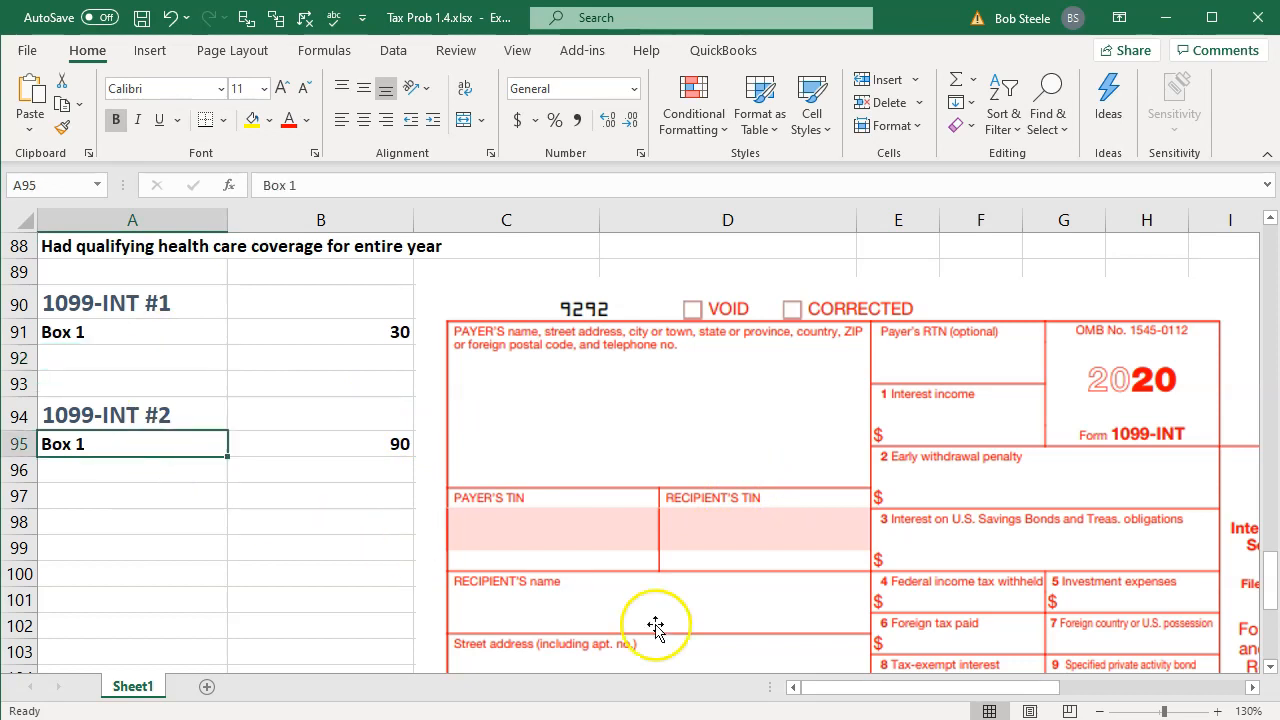
pyautogui.hotkey('alt', 'Tab')
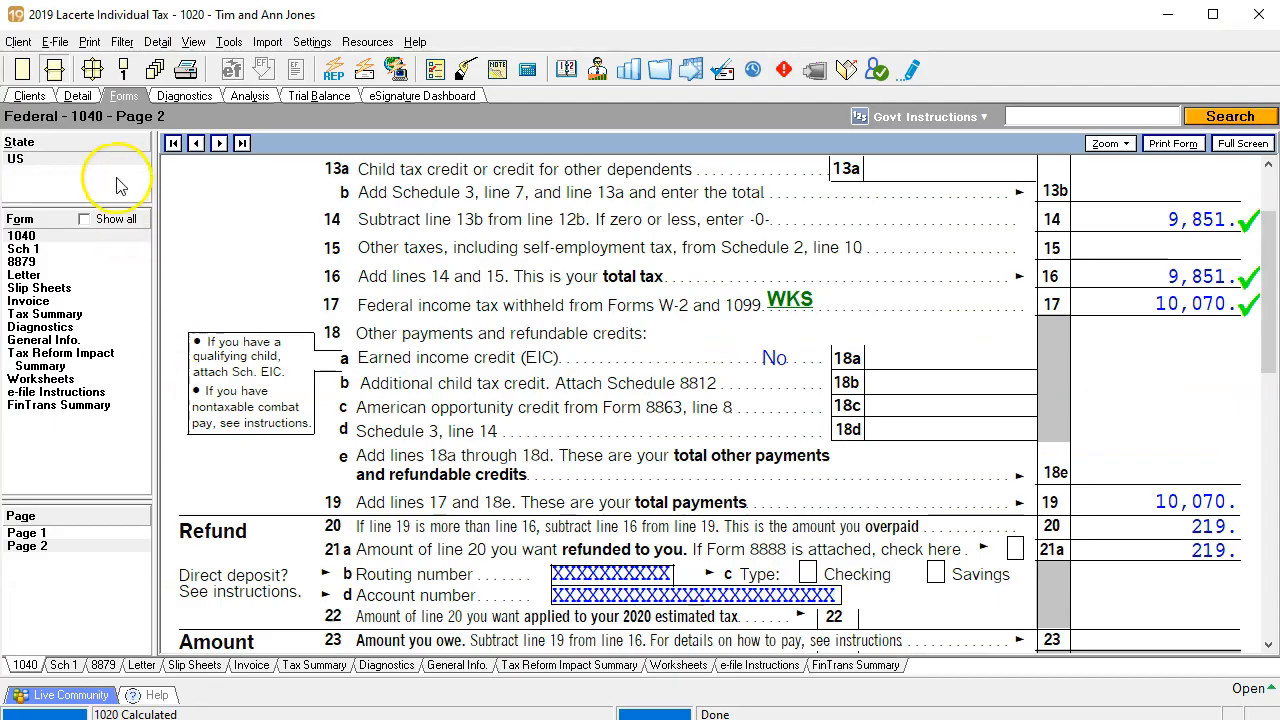
# Step: Jump from the taxable interest line 2b on Form 1040 page 1 to the 1099-INT input screen
pyautogui.click(37, 533)
pyautogui.scroll(-5, 455, 485)
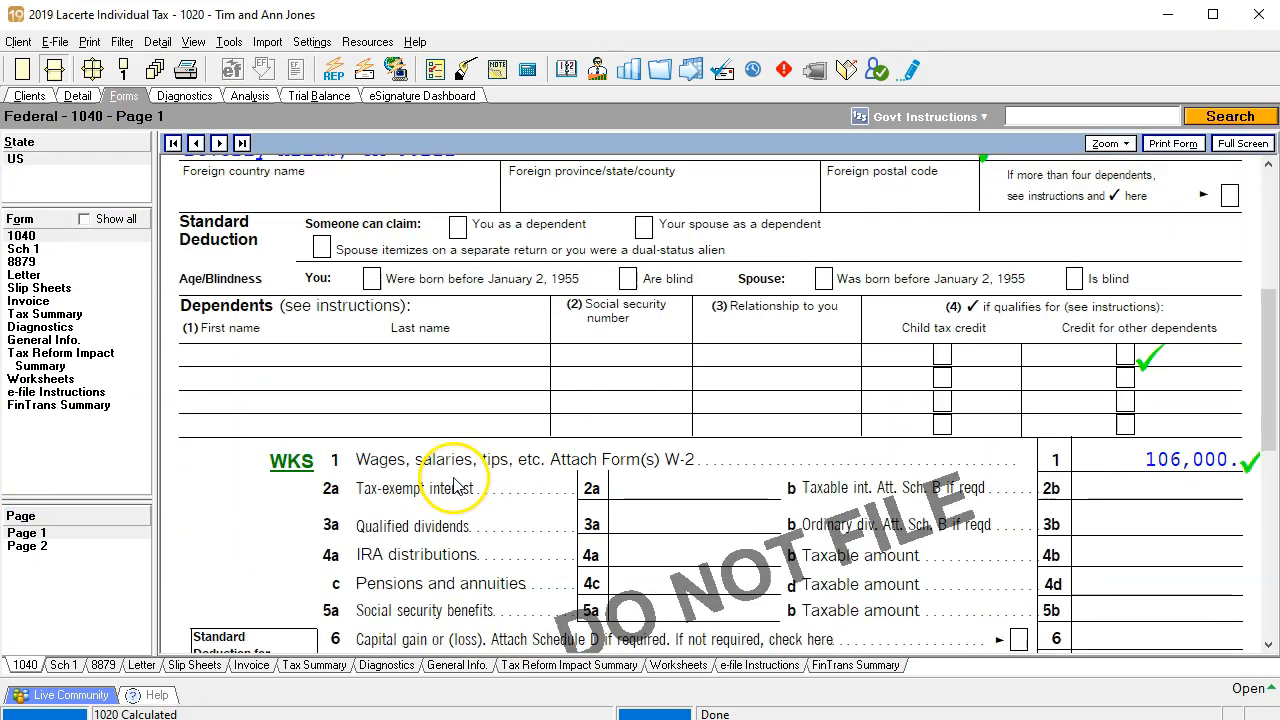
pyautogui.scroll(-3, 455, 485)
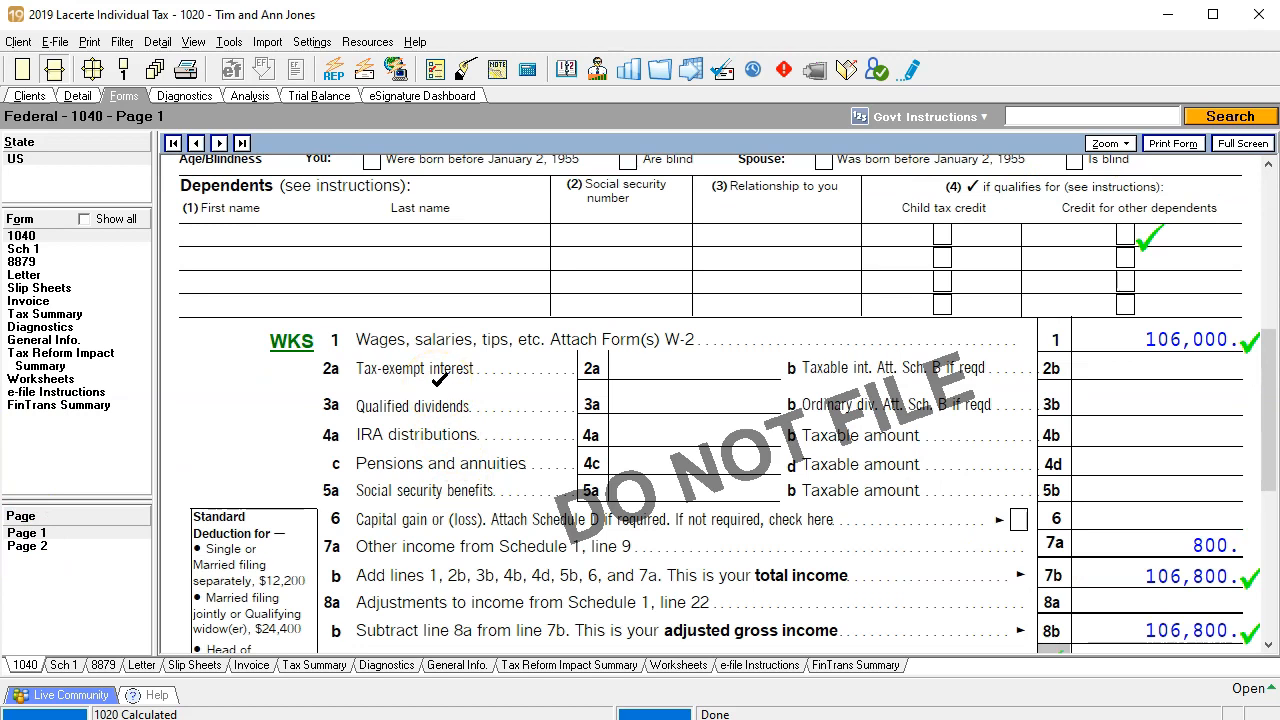
pyautogui.click(1120, 367)
pyautogui.click(1095, 377)
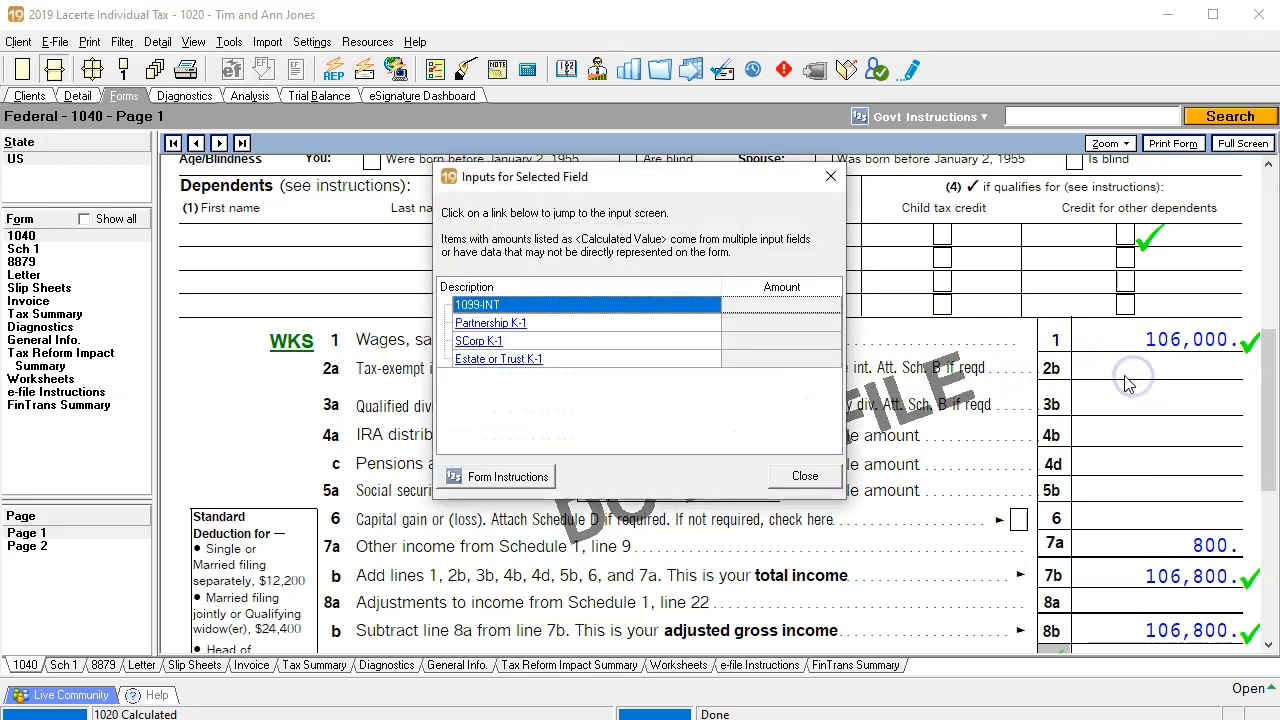
pyautogui.click(476, 305)
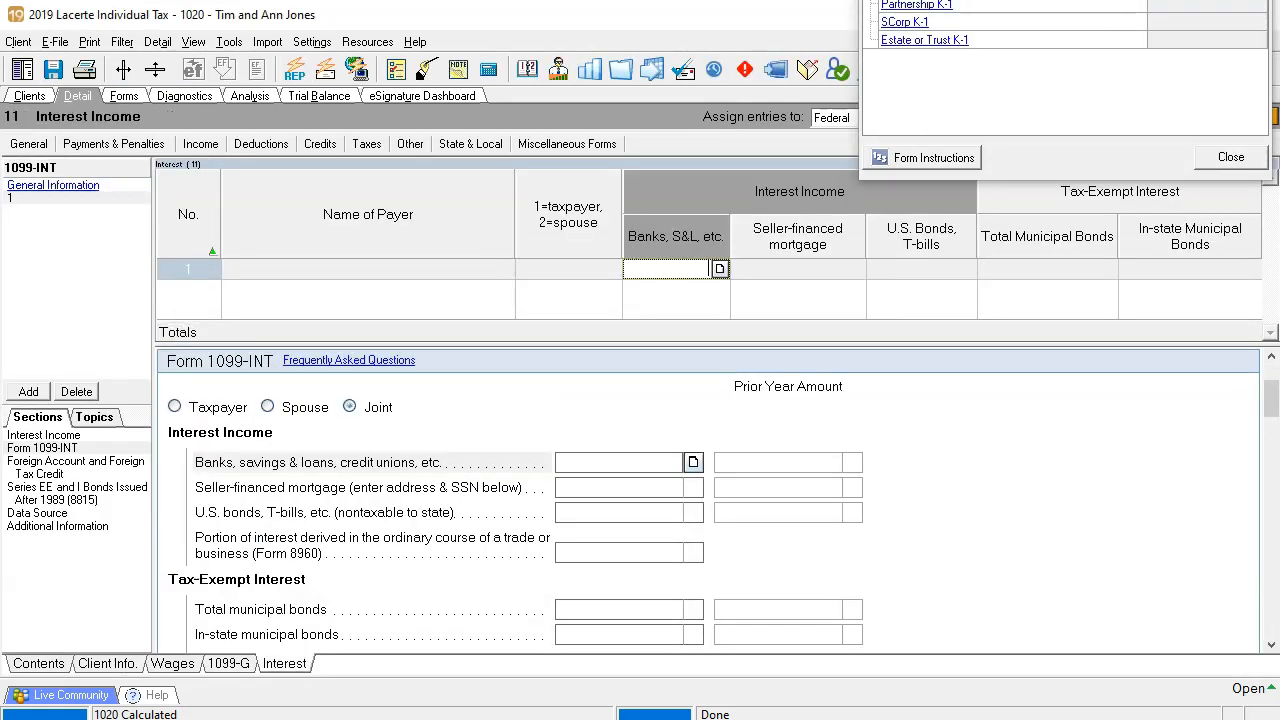
# Step: Enter Bank 1 as the first 1099-INT payer and move on to its bank interest income amount
pyautogui.click(420, 268)
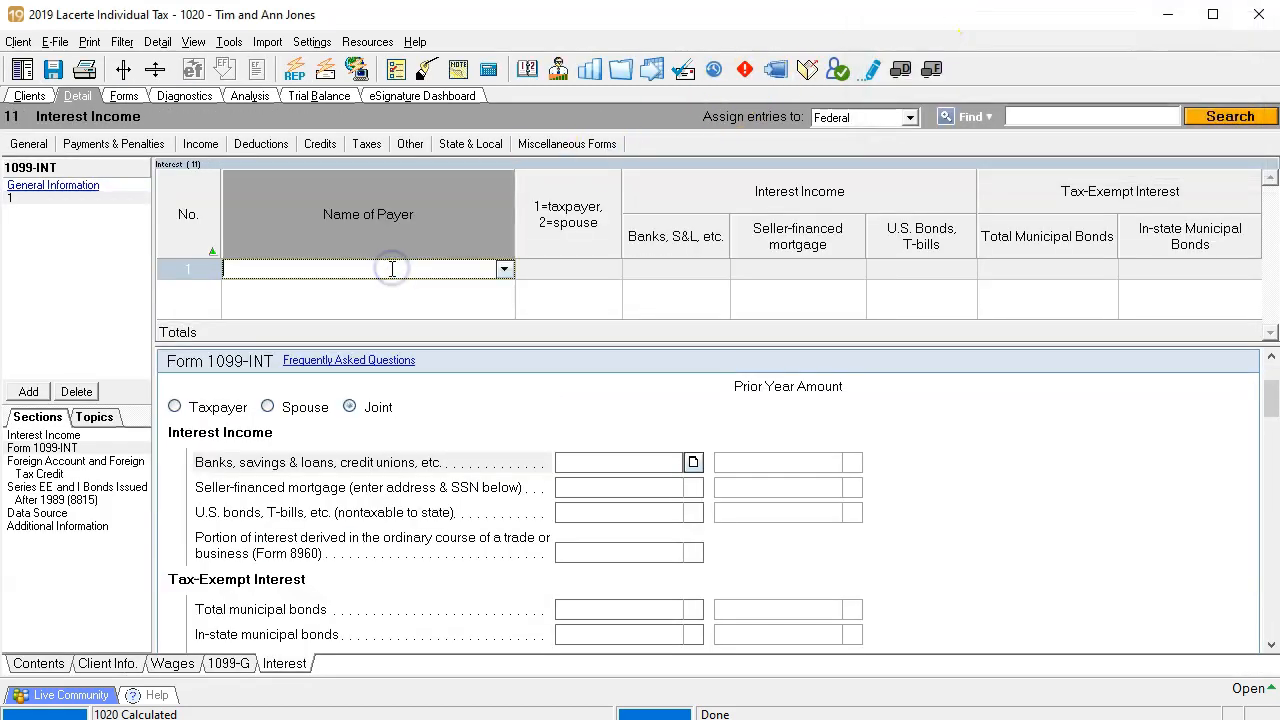
pyautogui.write('Bank')
pyautogui.press('Tab')
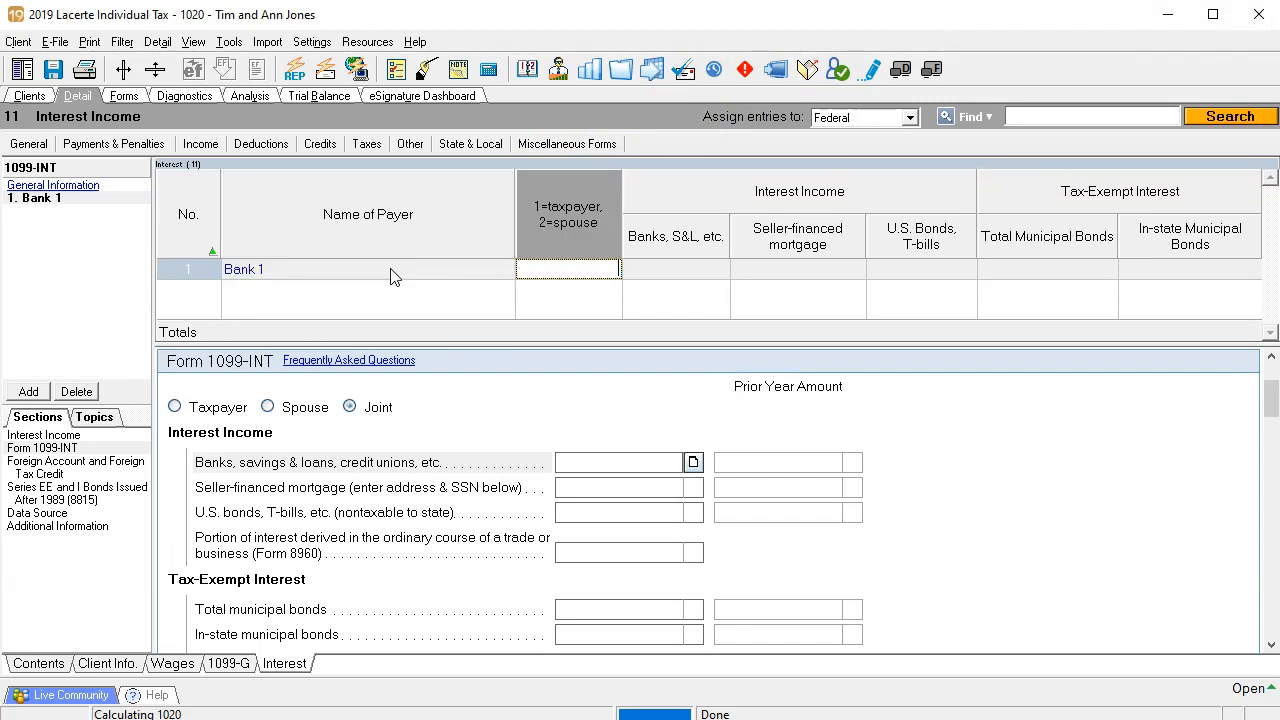
pyautogui.press('Tab')
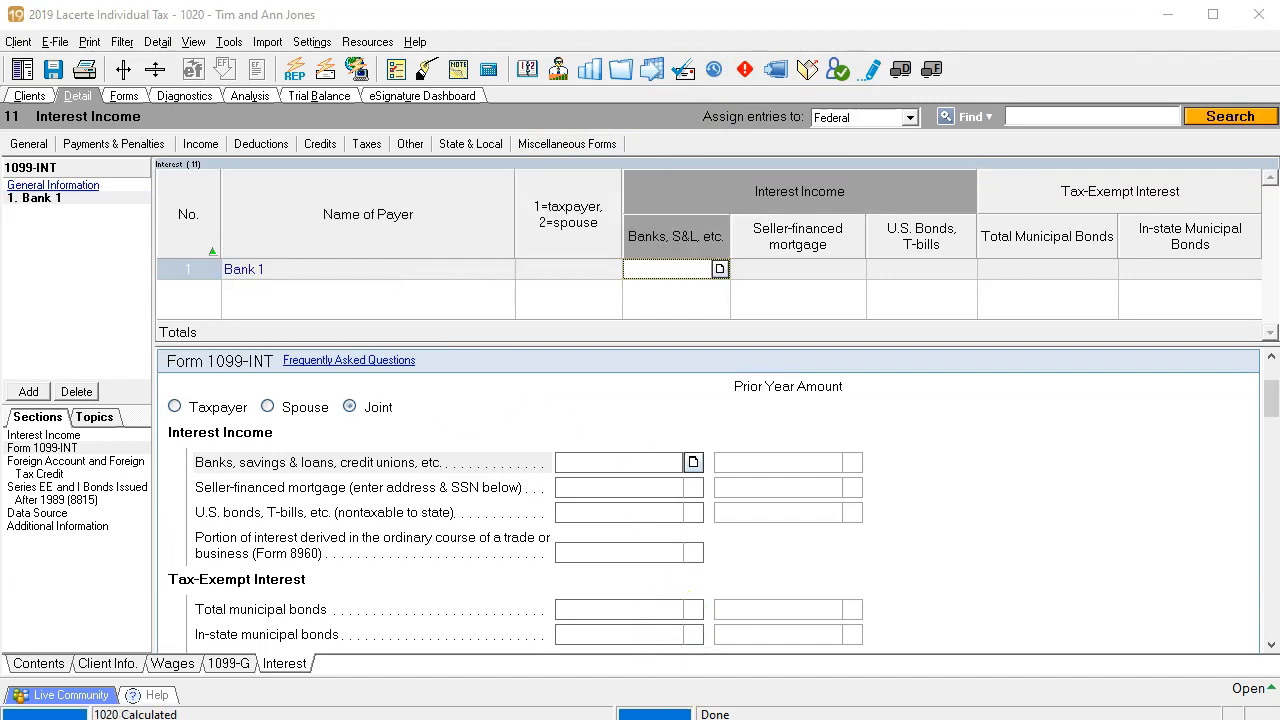
# Step: Check the workbook's 1099-INT data and enter 30 as Bank 1's interest income from banks and savings institutions
pyautogui.moveTo(650, 714)
pyautogui.click(755, 705)
pyautogui.moveTo(540, 705)
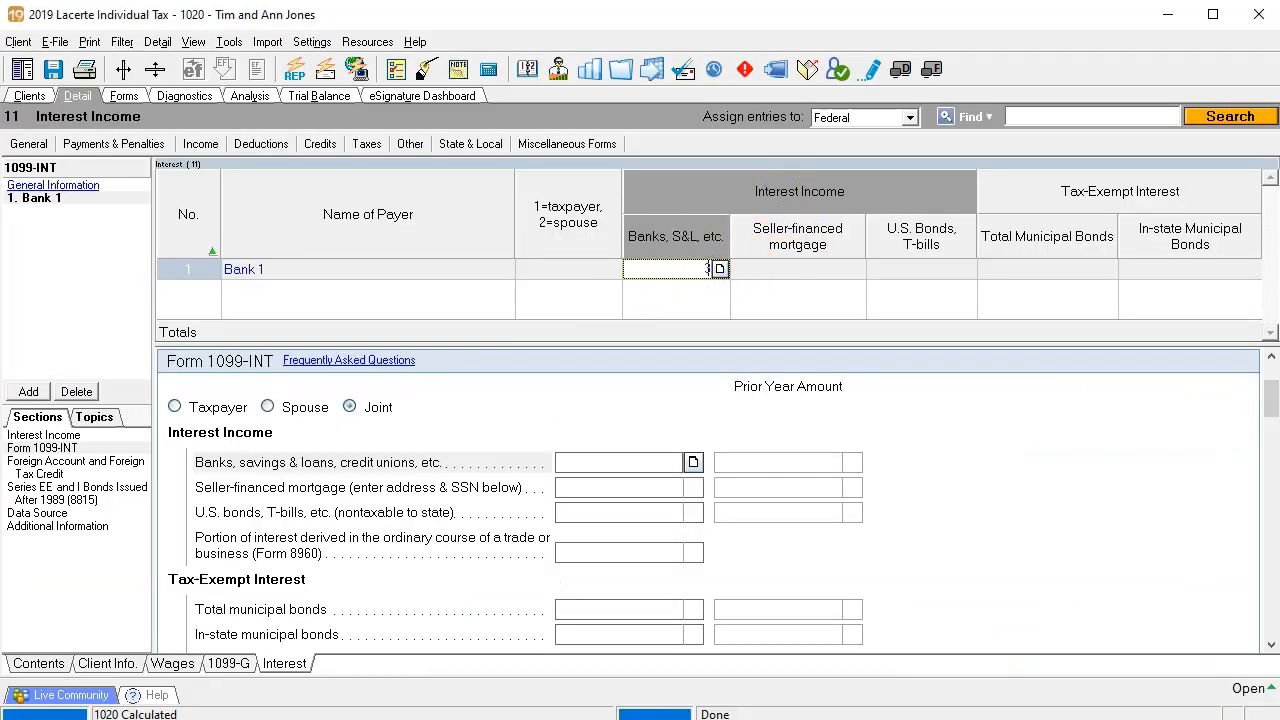
pyautogui.press('Tab')
pyautogui.press('Tab')
pyautogui.press('Tab')
pyautogui.press('Tab')
pyautogui.press('Tab')
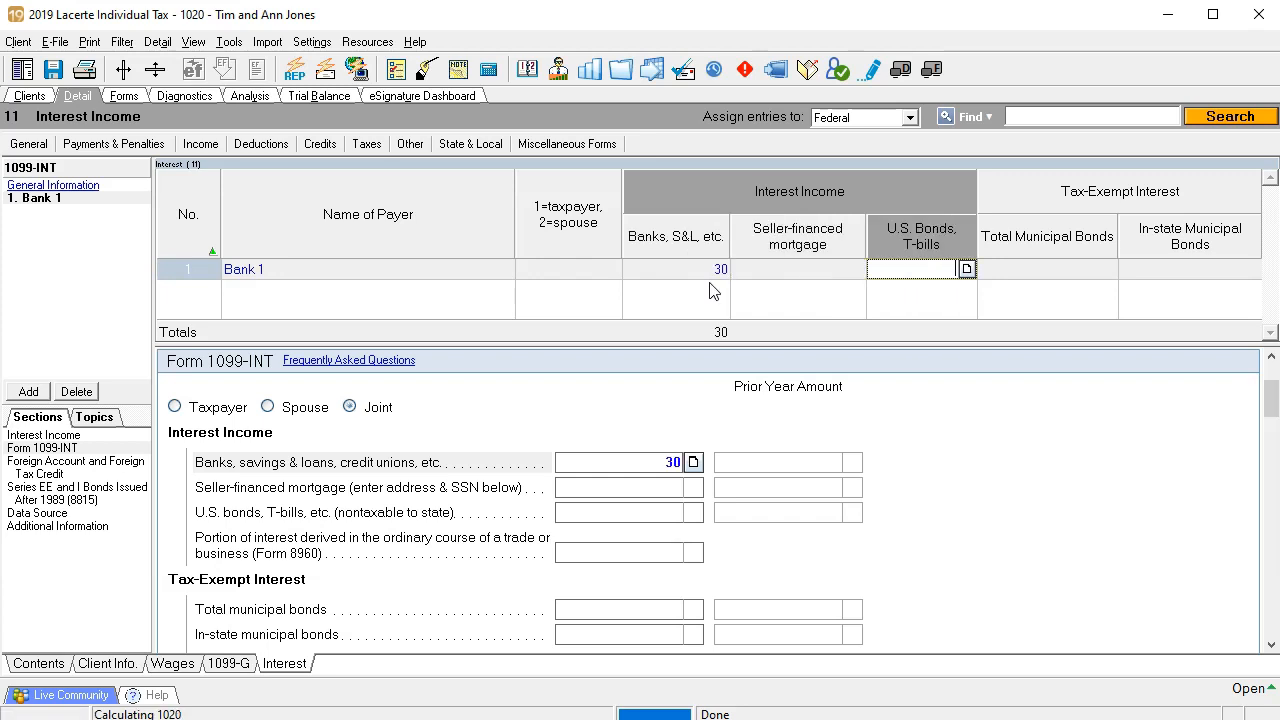
# Step: Add Bank 2 as the second 1099-INT payer with 90 of bank interest income
pyautogui.click(28, 392)
pyautogui.write('Bank 2')
pyautogui.press('Tab')
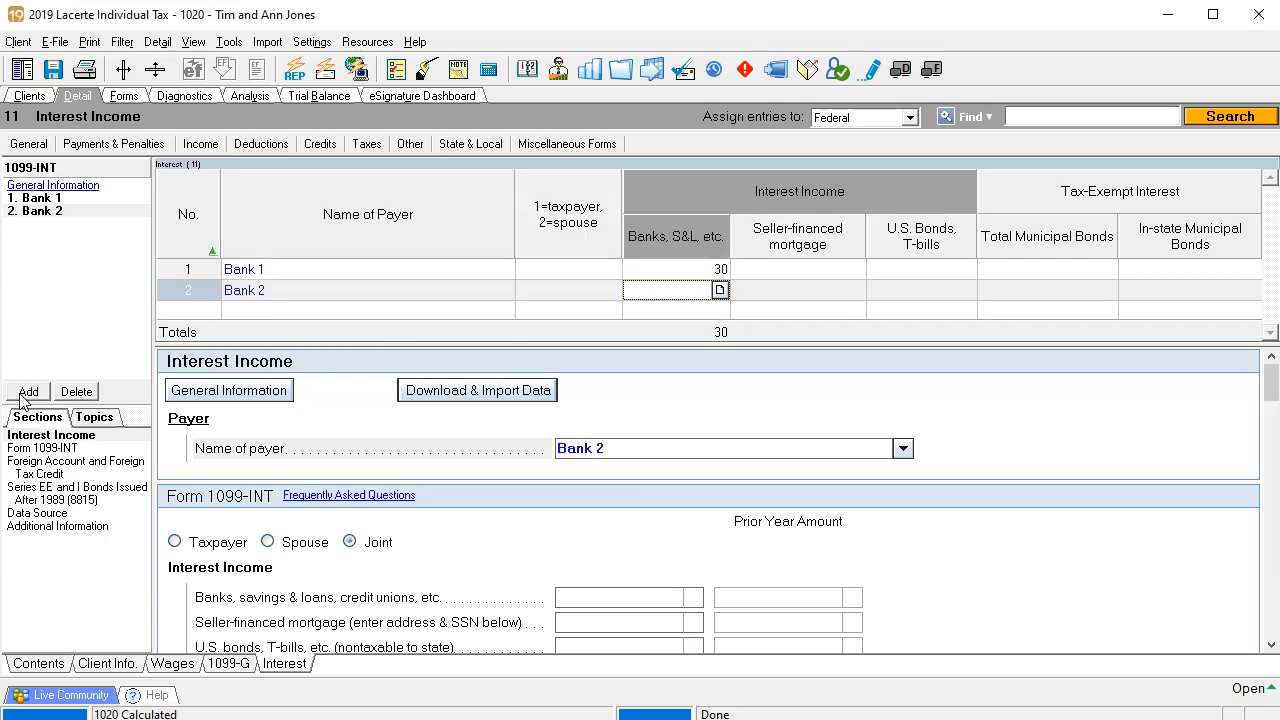
pyautogui.moveTo(652, 719)
pyautogui.write('90')
pyautogui.press('Tab')
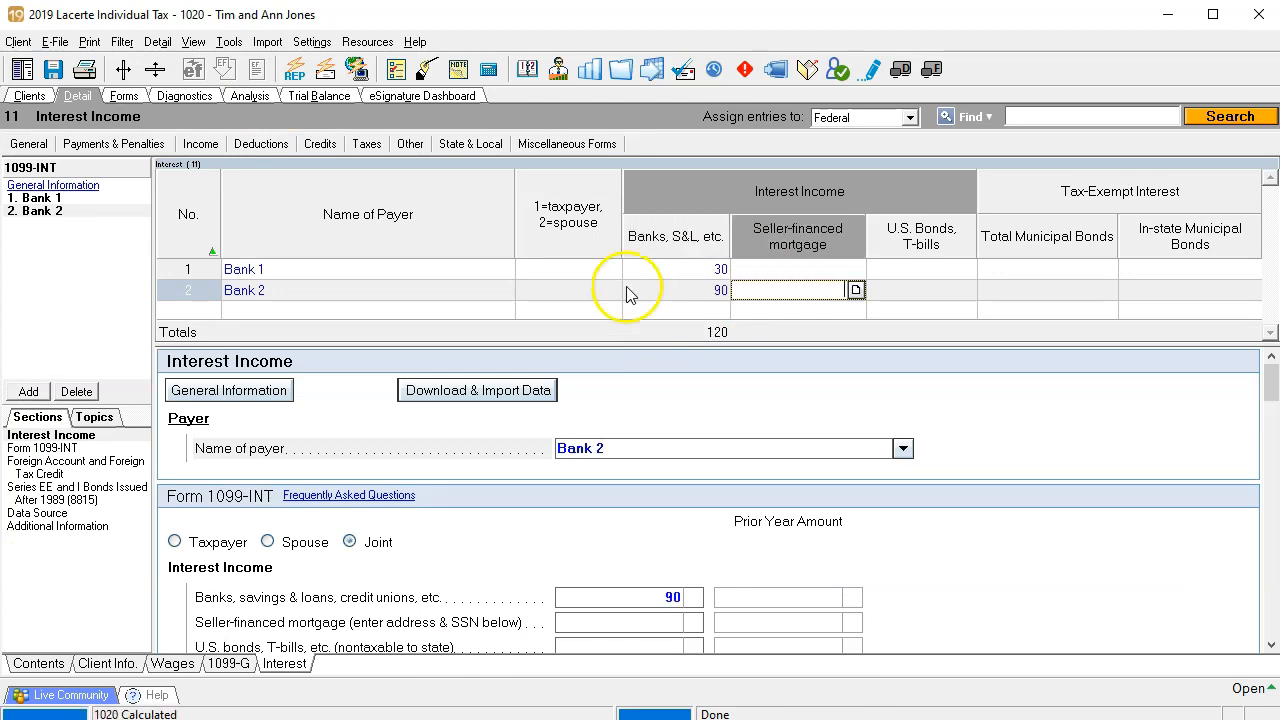
# Step: Return to Form 1040 page 1 and mark the amounts on lines 2b, 7a, 7b, 8b and 11b as reviewed
pyautogui.click(124, 95)
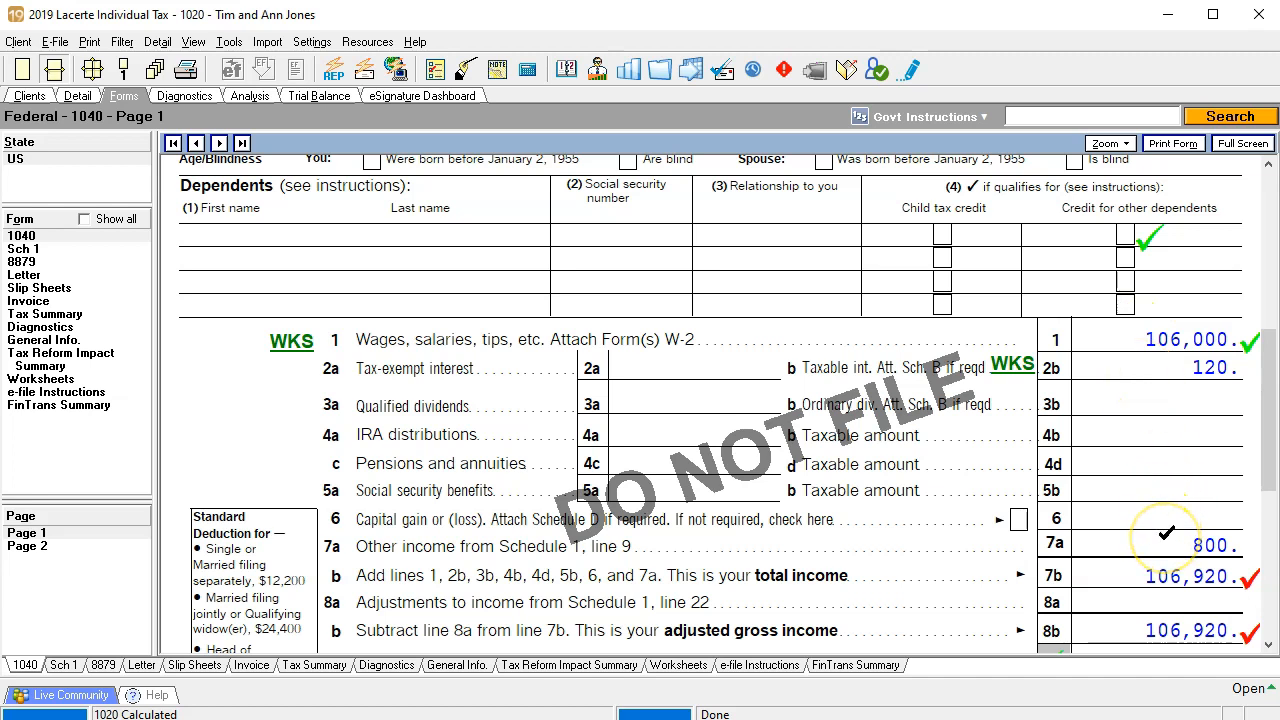
pyautogui.click(1170, 362)
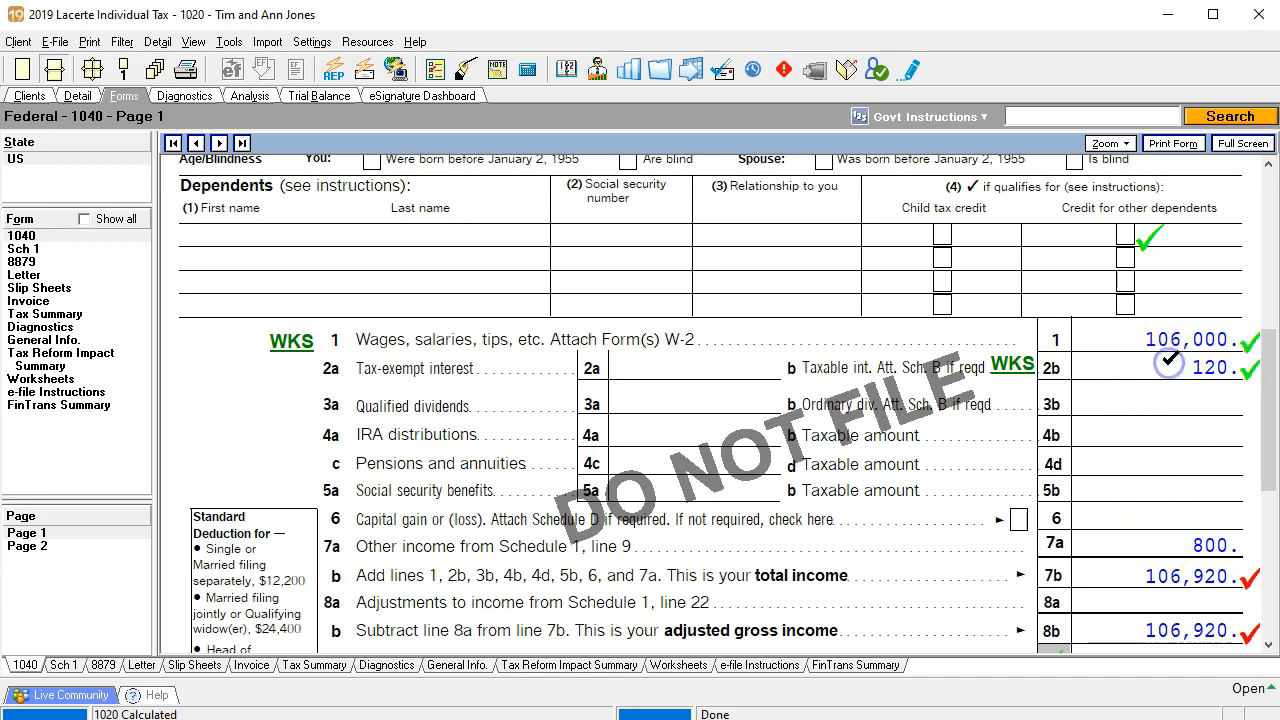
pyautogui.click(1162, 542)
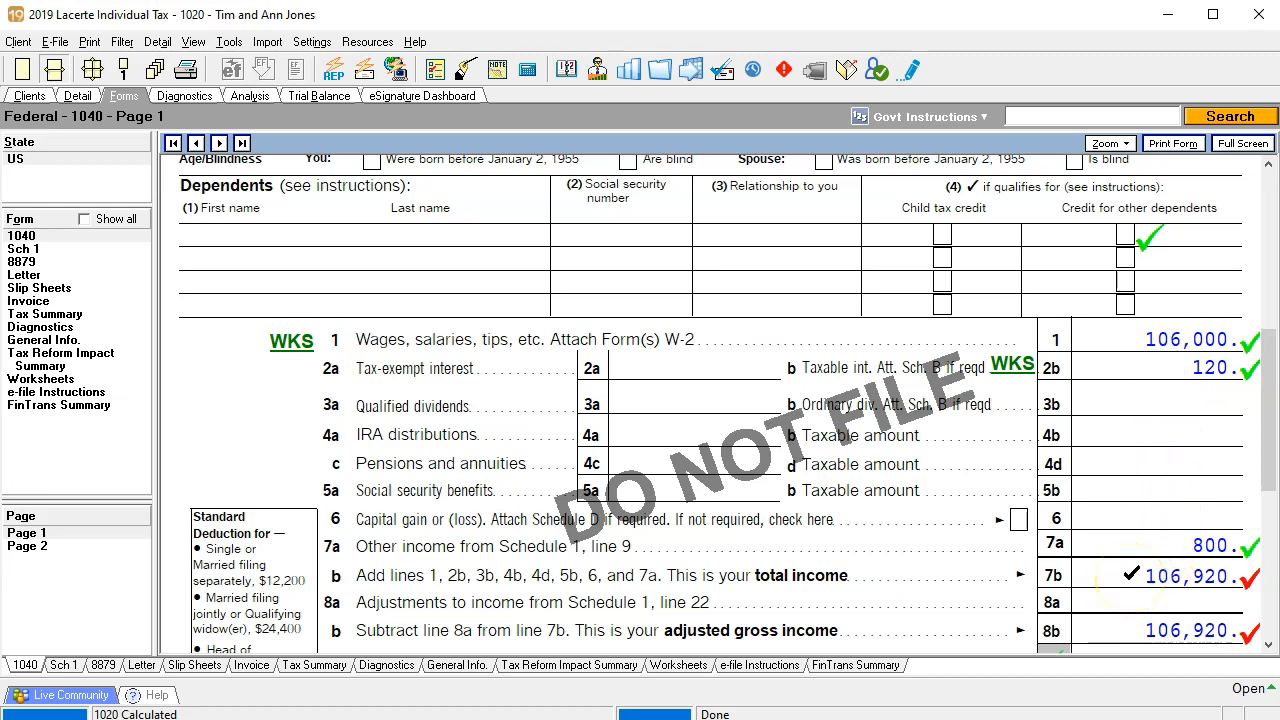
pyautogui.click(1130, 576)
pyautogui.scroll(-3, 1130, 576)
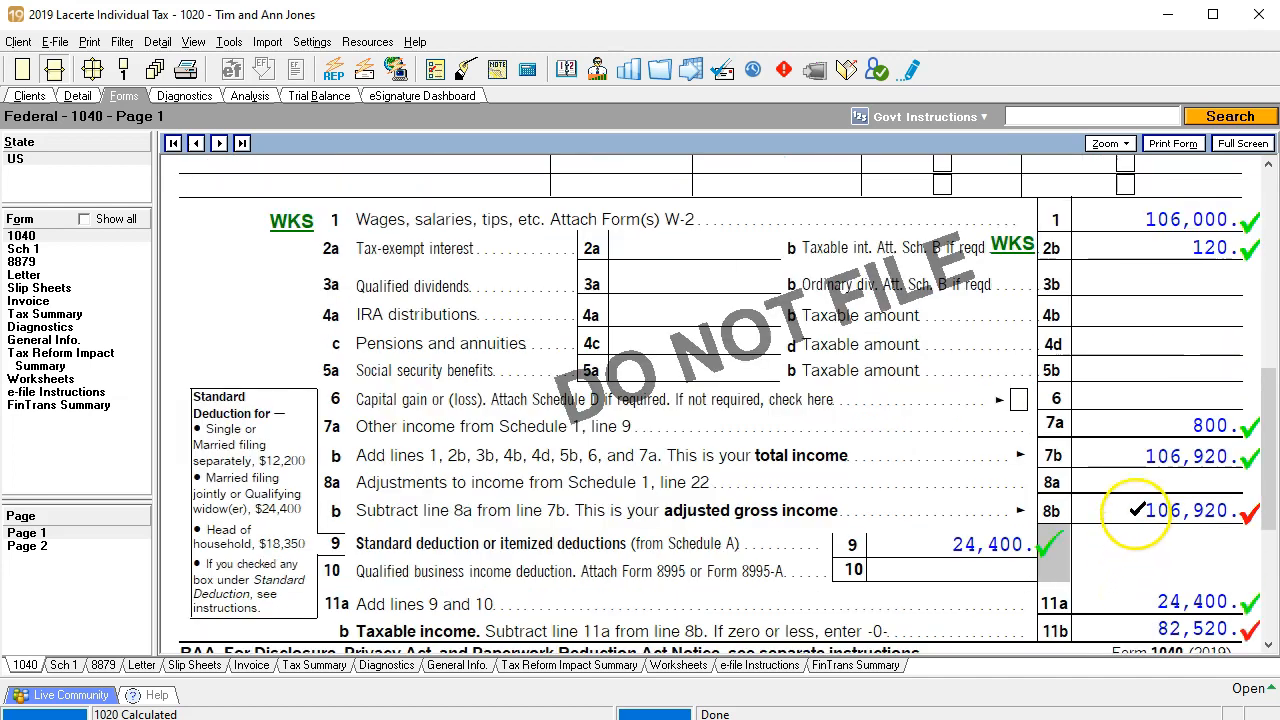
pyautogui.click(1136, 510)
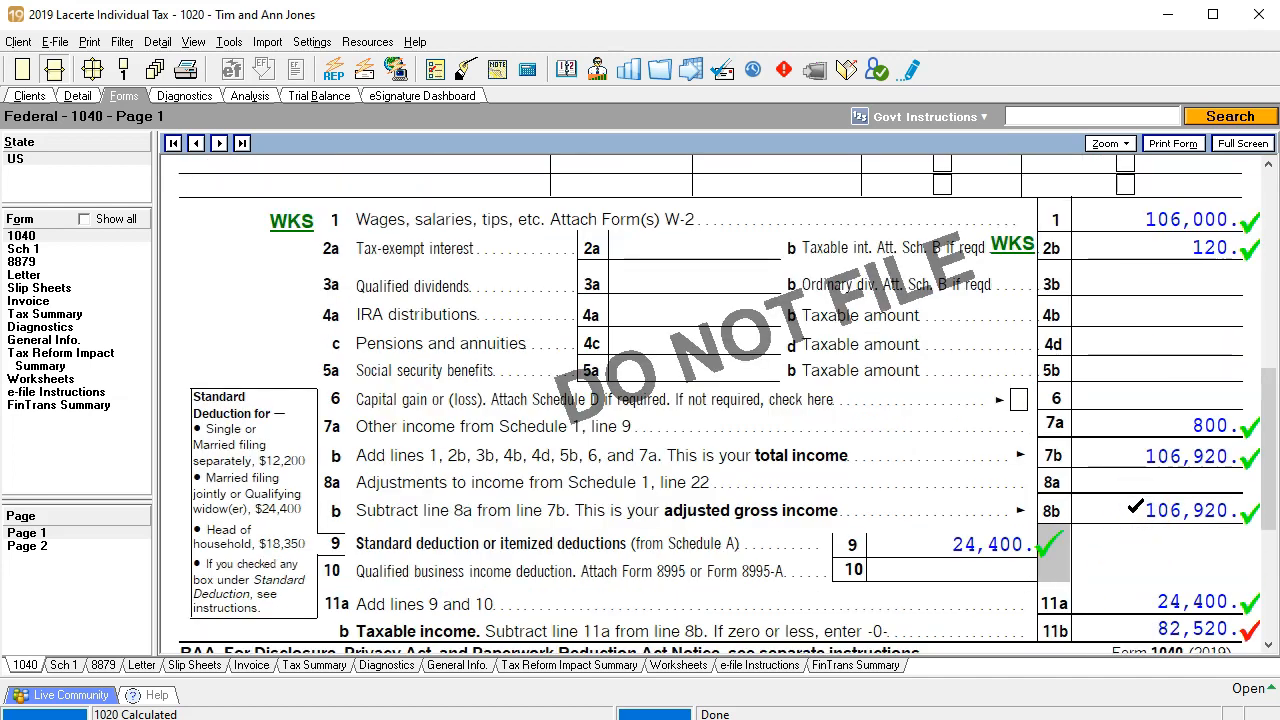
pyautogui.click(969, 557)
pyautogui.scroll(-3, 969, 557)
pyautogui.click(1108, 503)
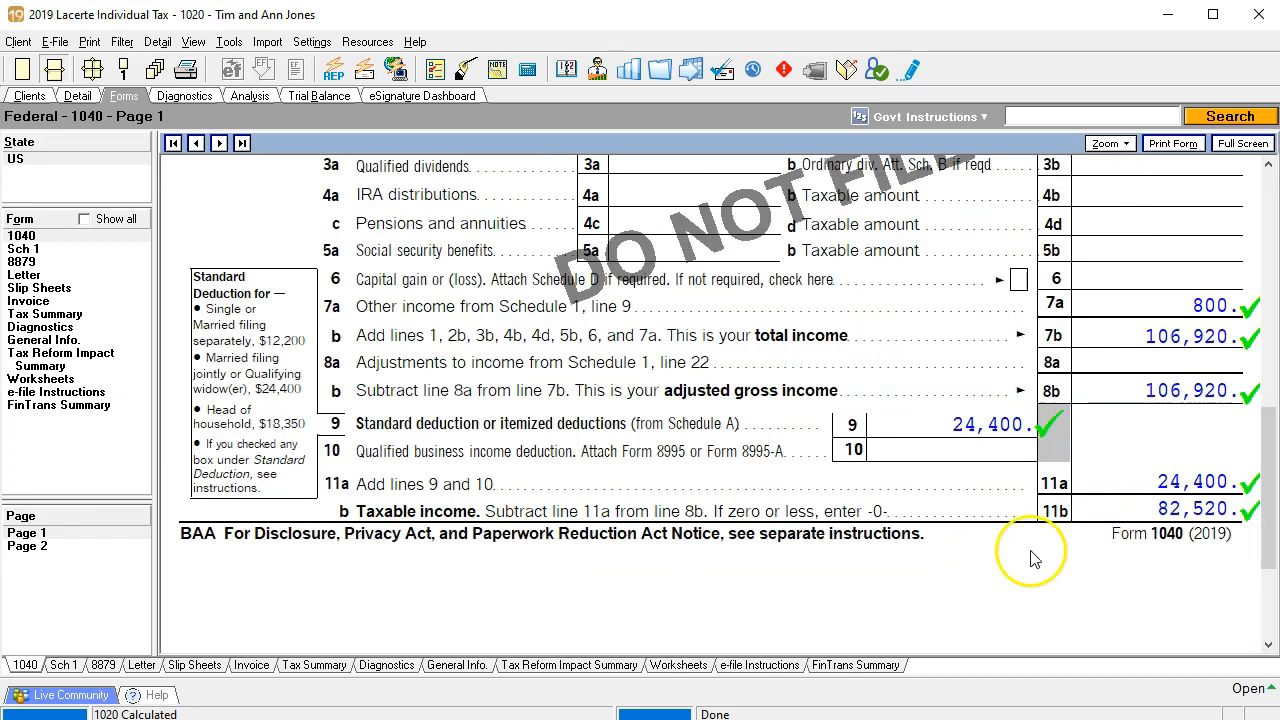
# Step: Go to Form 1040 page 2 and mark the tax amounts on lines 12b, 14 and 16 and the overpayment on line 20 as reviewed
pyautogui.click(44, 546)
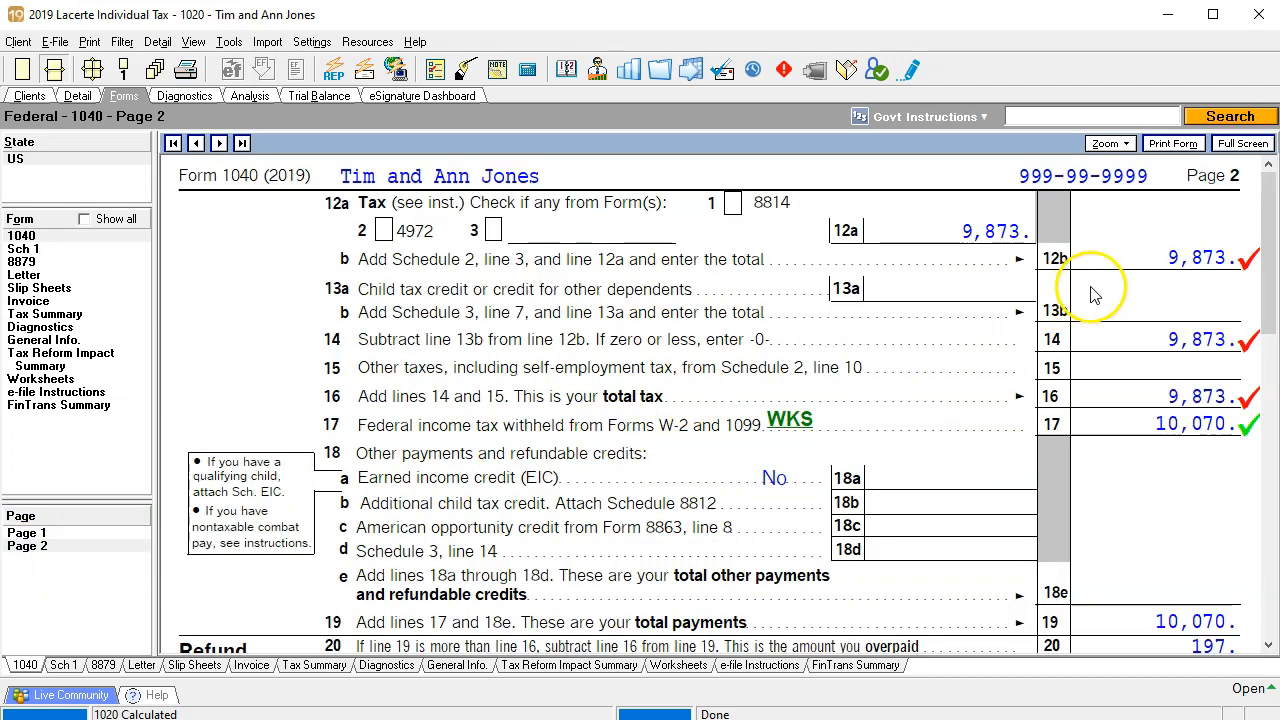
pyautogui.click(1121, 254)
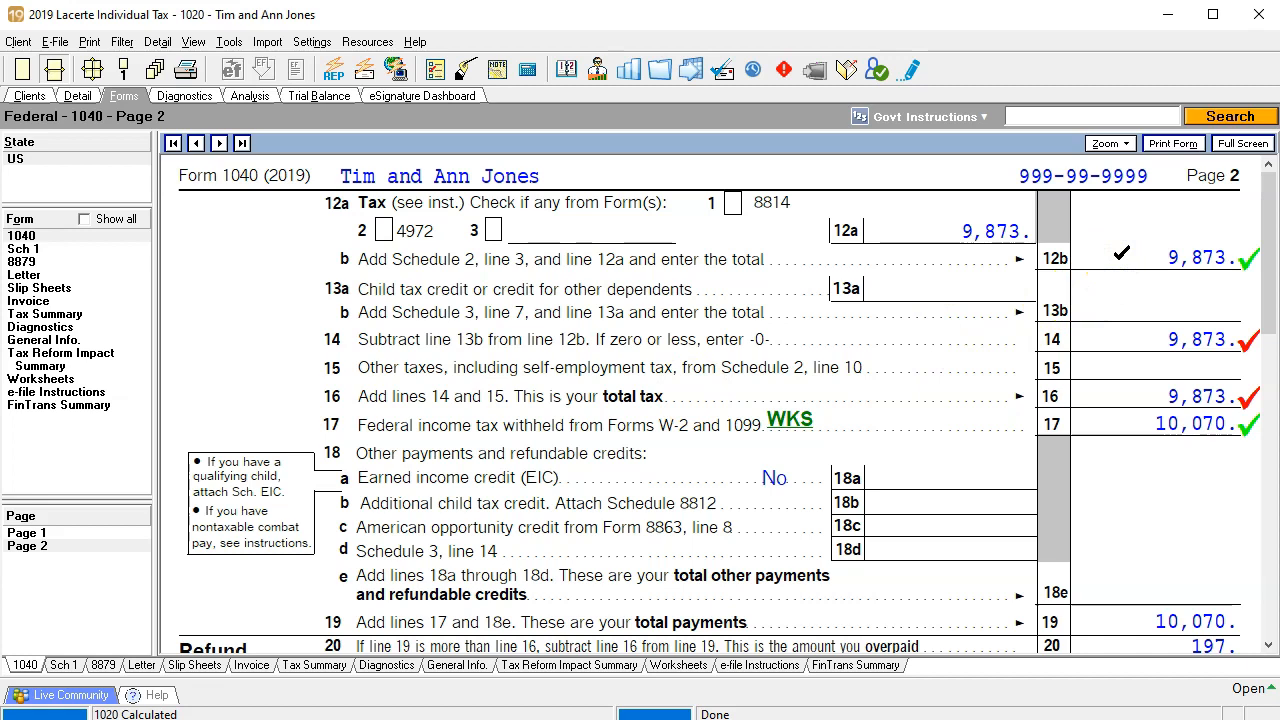
pyautogui.click(1140, 340)
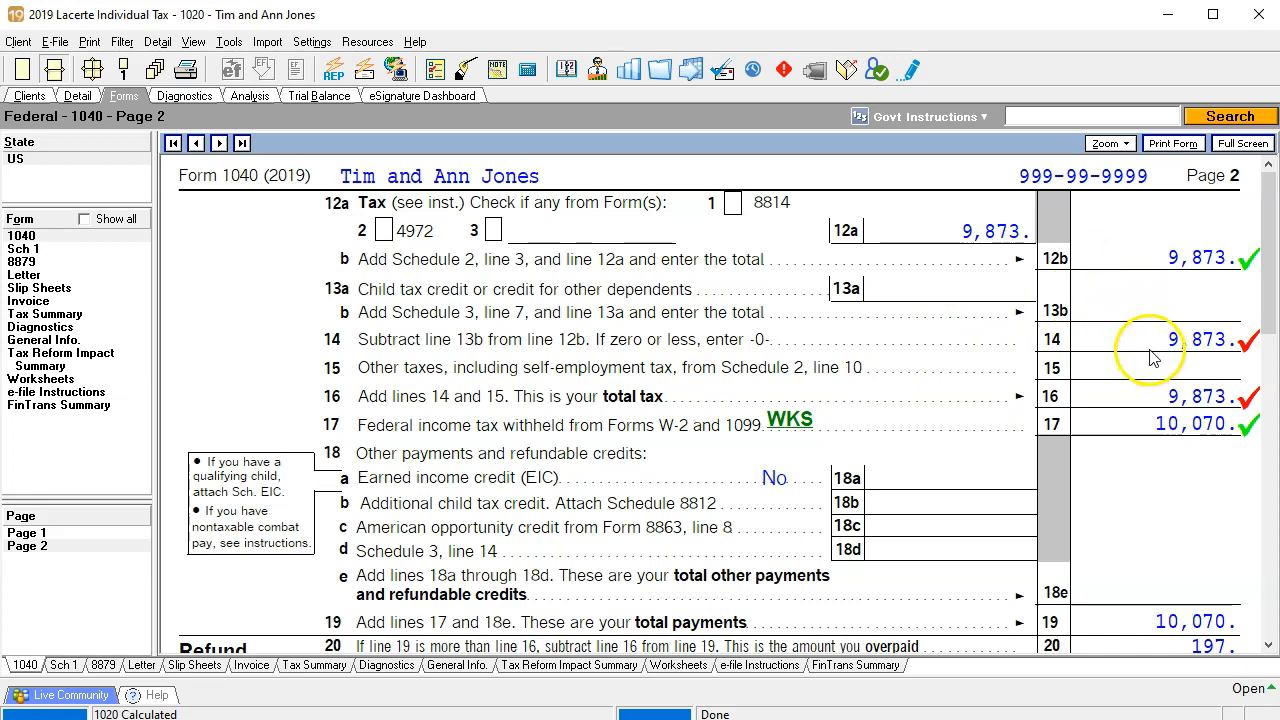
pyautogui.click(1131, 398)
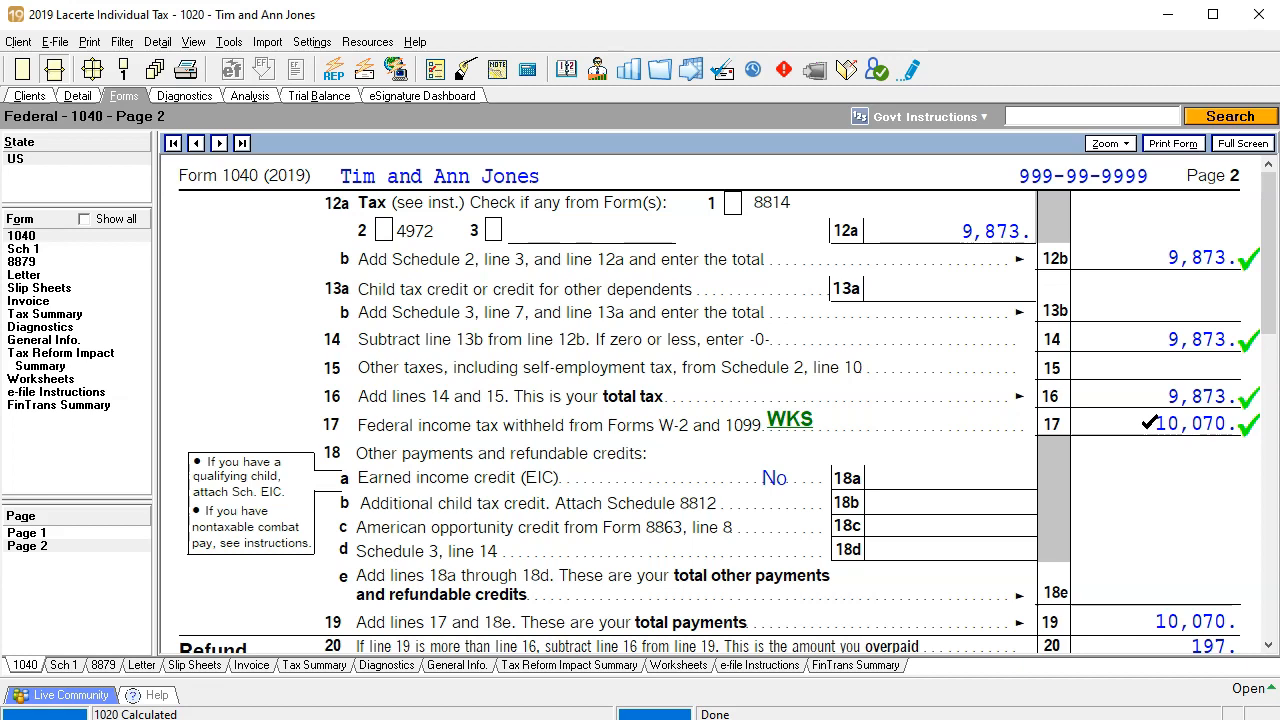
pyautogui.scroll(-3, 1148, 424)
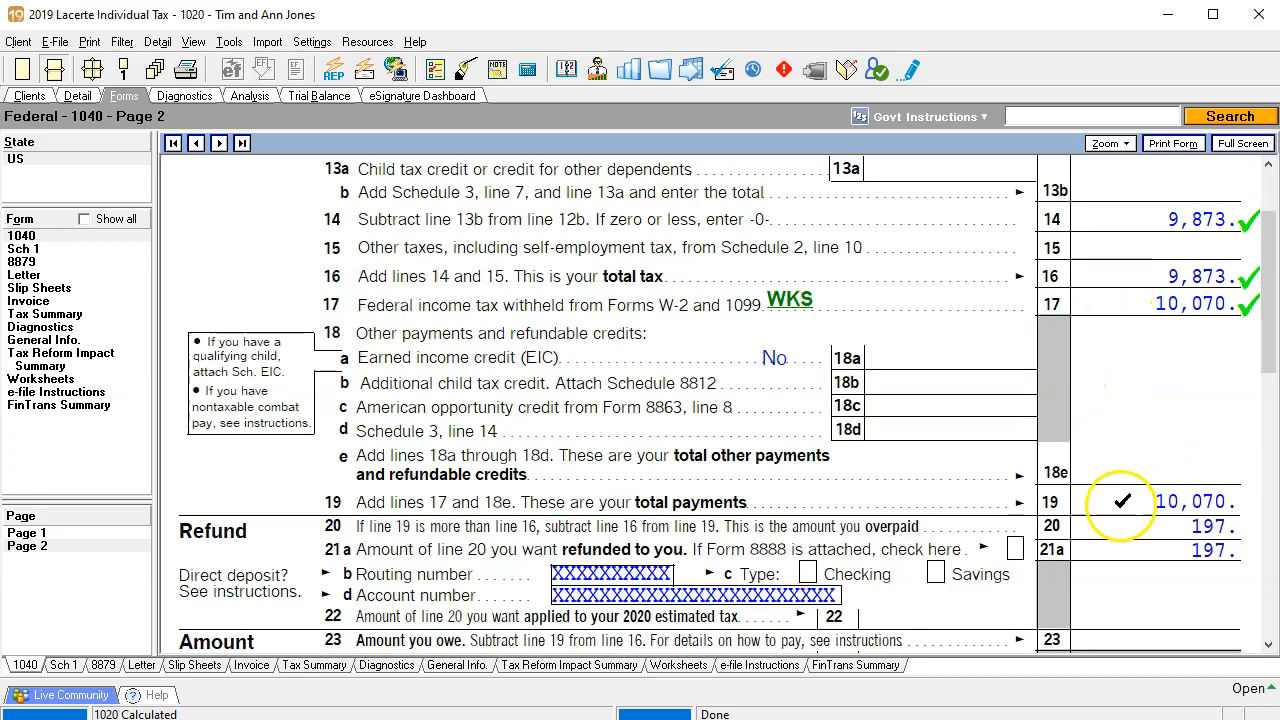
pyautogui.click(1134, 526)
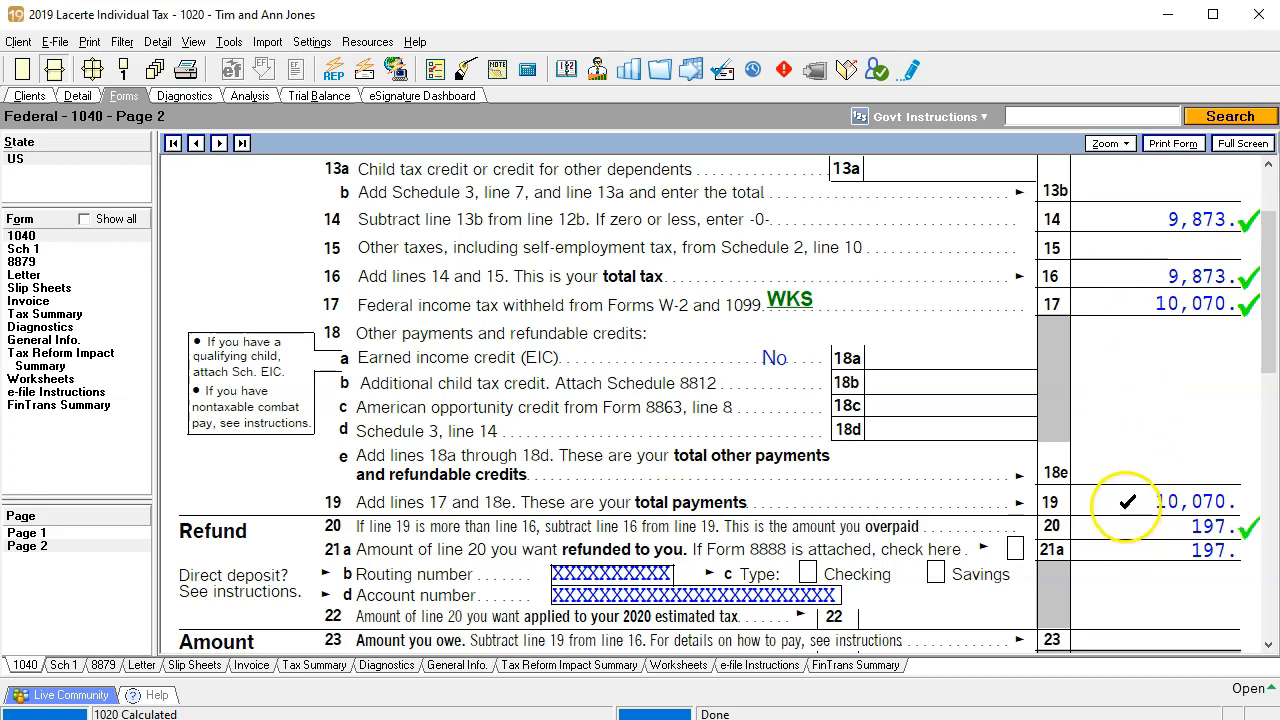
# Step: Switch to the Word document Open Items to Ask Client listing Occupations and add a third bullet starting "Do you both want to put mone"
pyautogui.click(605, 719)
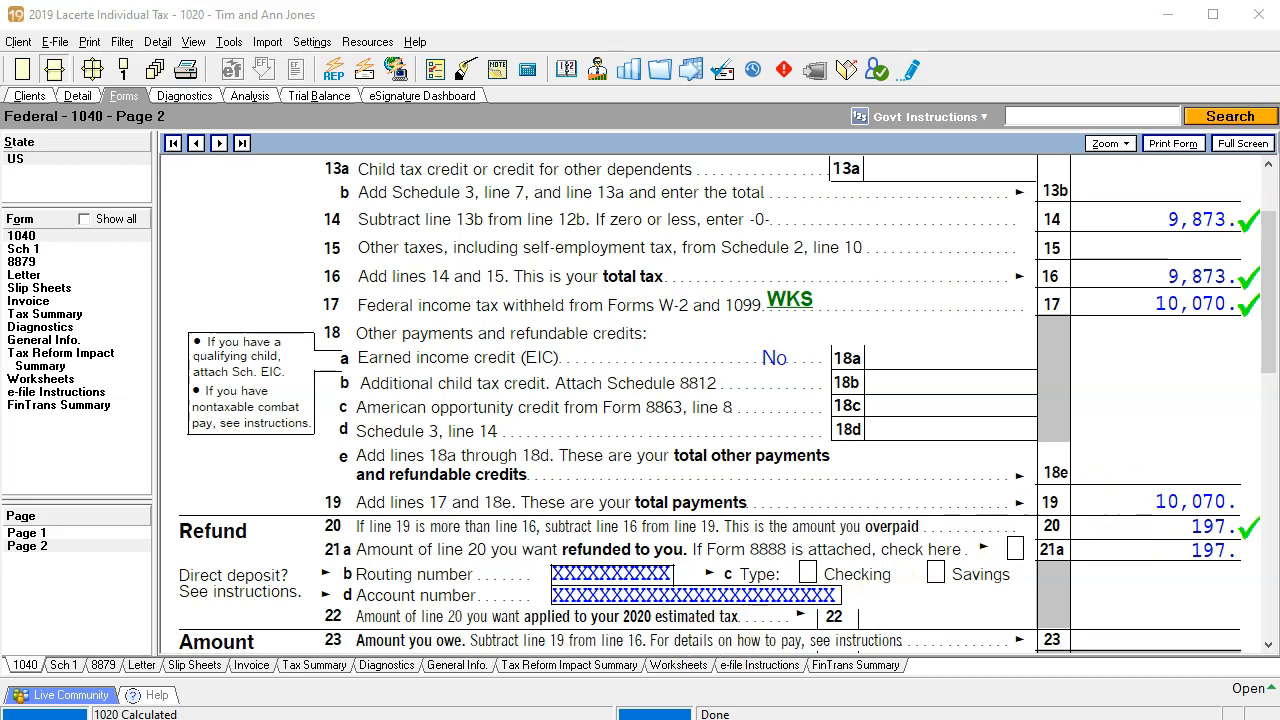
pyautogui.moveTo(605, 703)
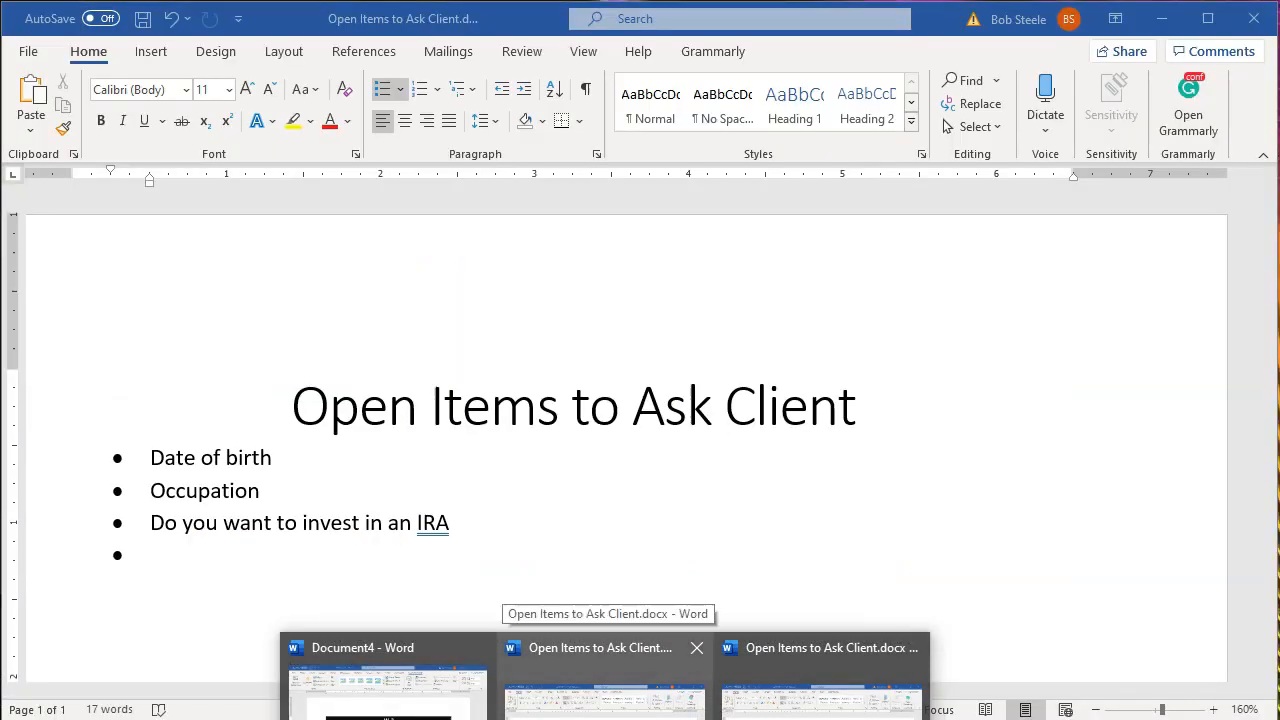
pyautogui.click(822, 700)
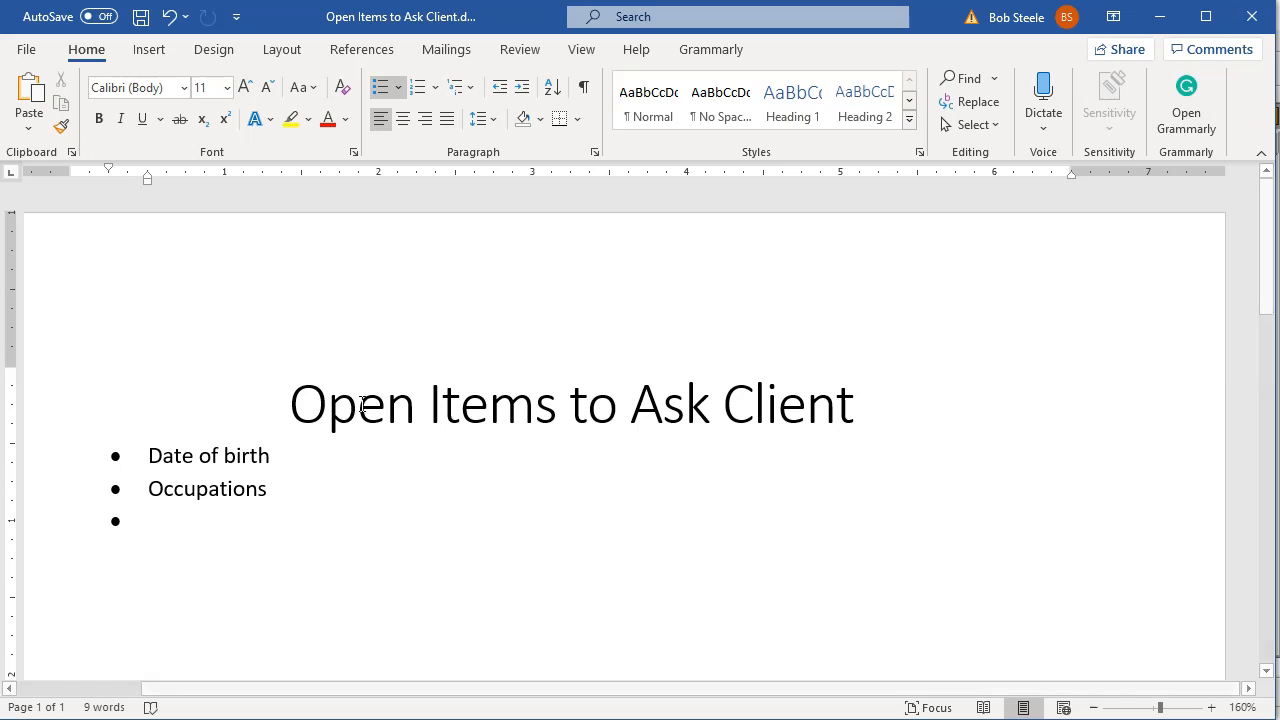
pyautogui.write('Do you both want to')
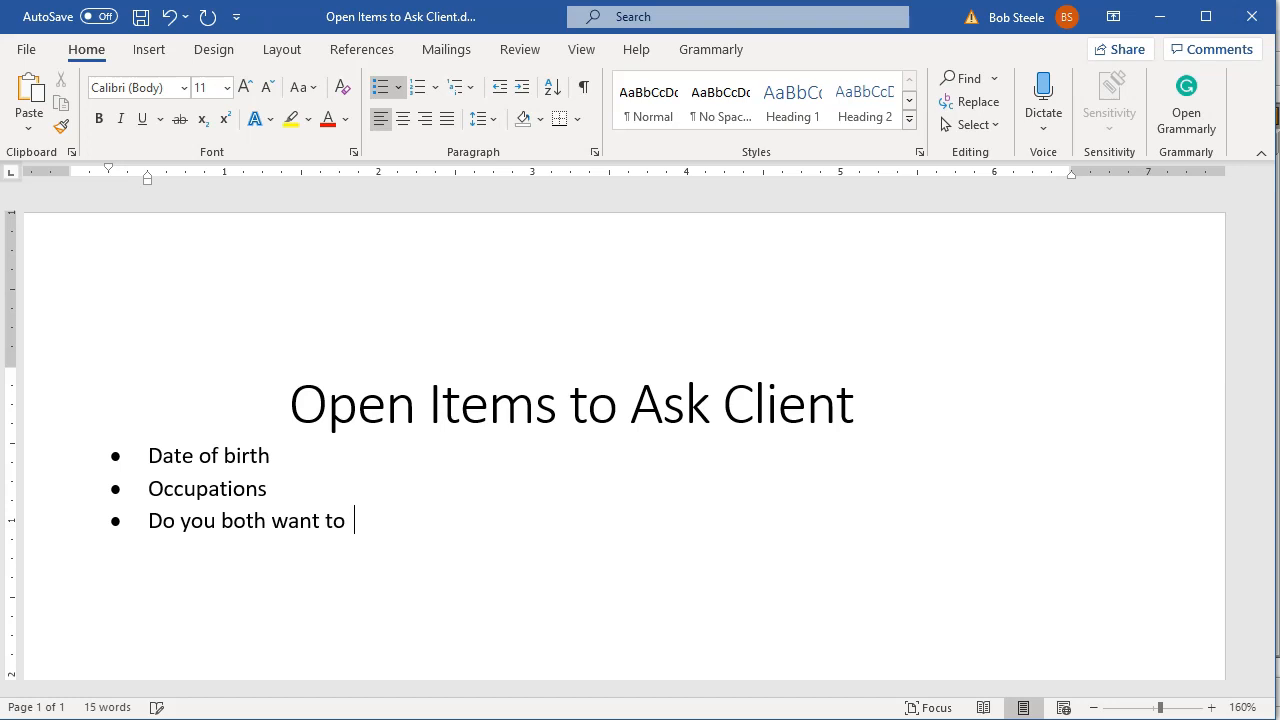
pyautogui.write(' put mone')
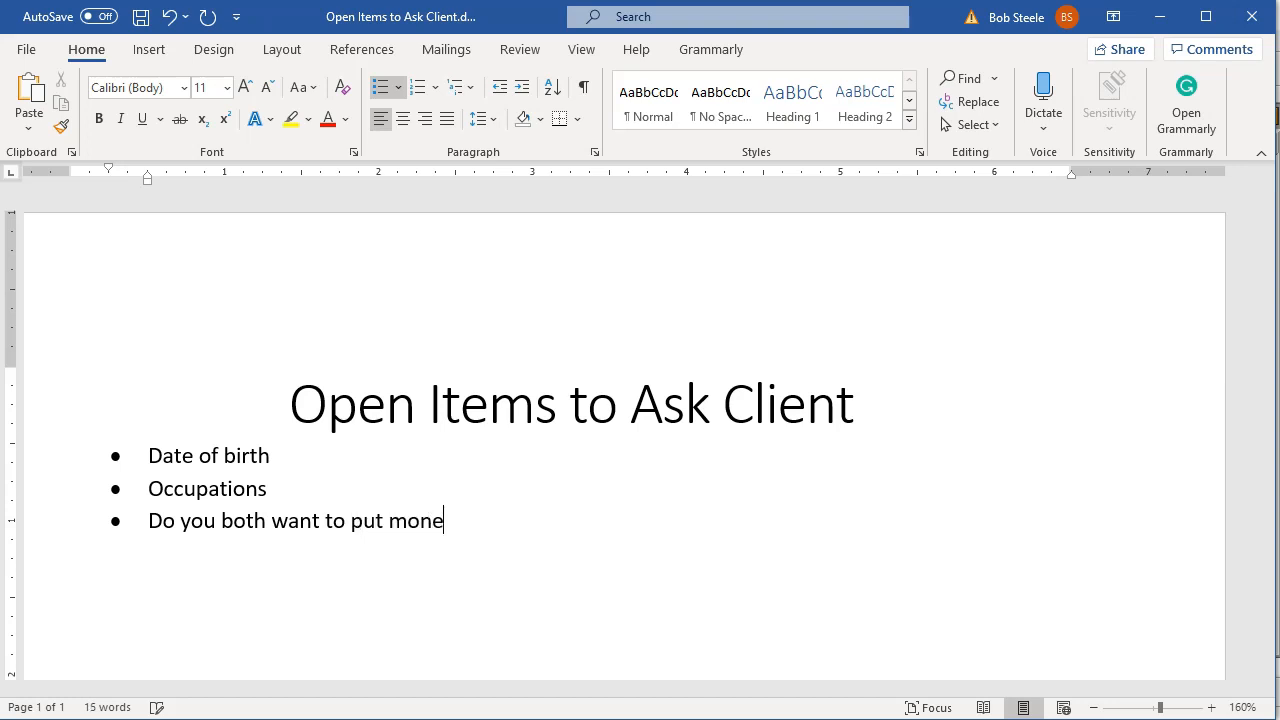